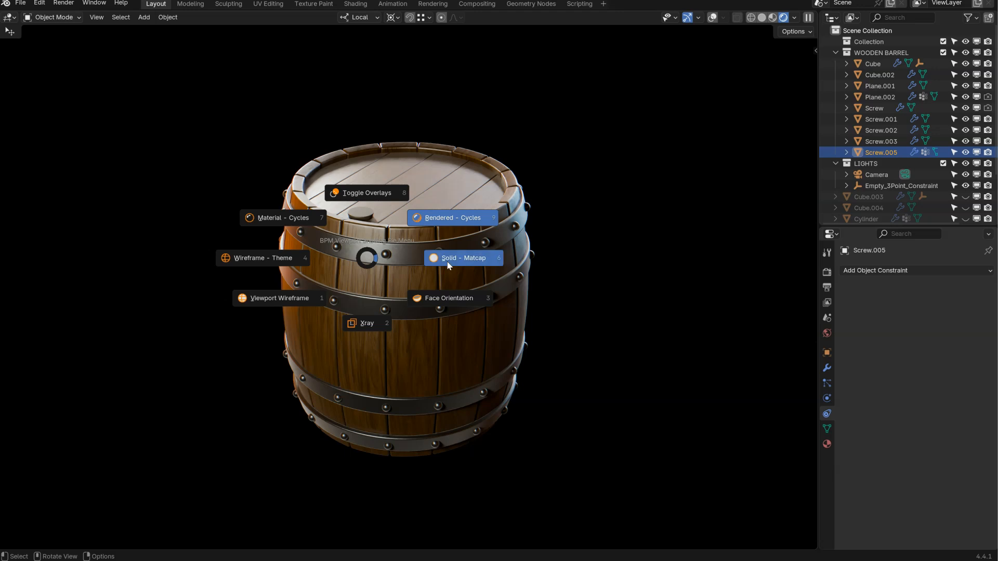
Inspect the barrel in solid shading with overlays on, the LIGHTS collection excluded and all barrel parts selected
mouse_move(401, 323)
middle_mouse_down()
mouse_move(403, 383)
mouse_move(412, 313)
middle_mouse_up()
key("alt+shift+z")
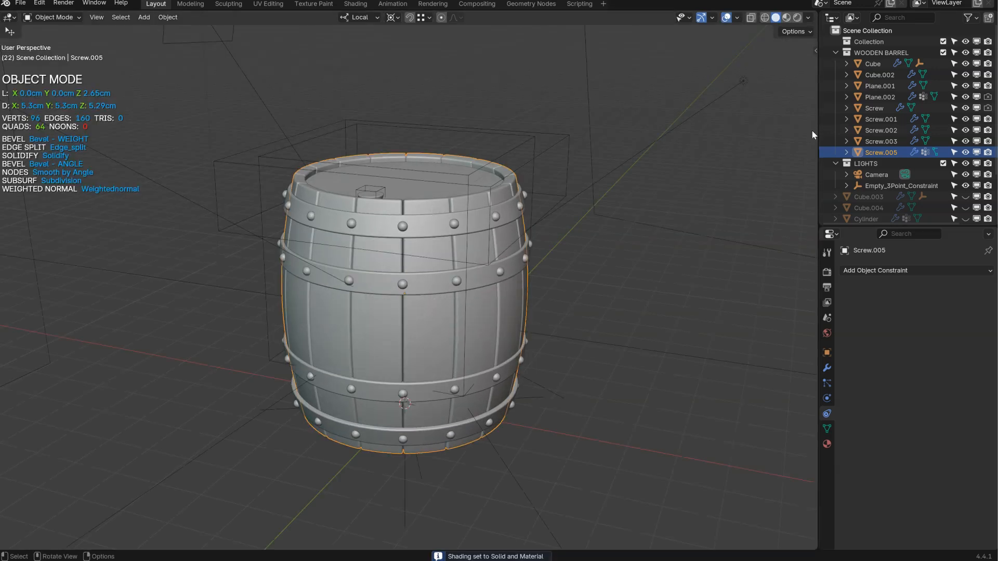
left_click(942, 163)
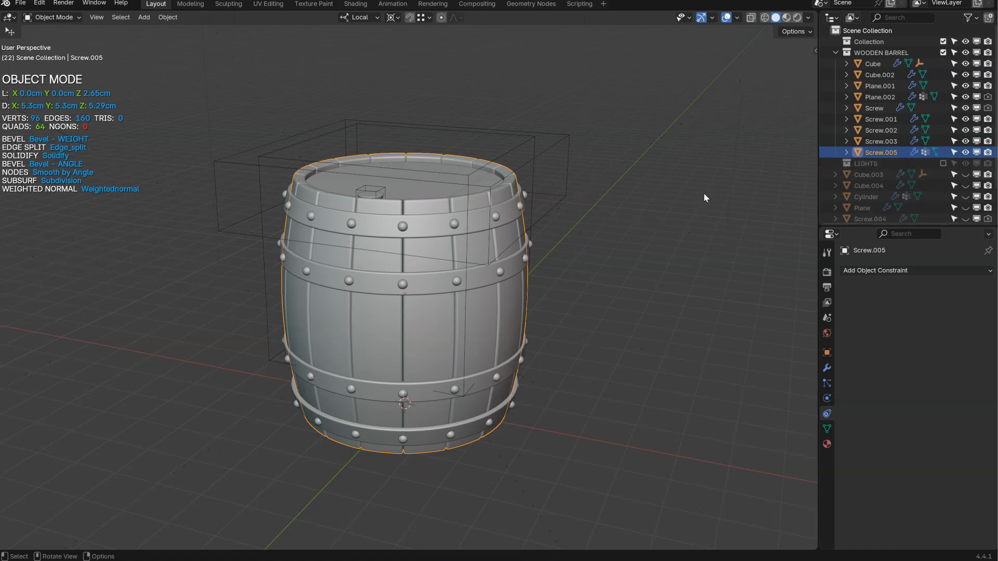
left_click_drag(602, 107, 252, 519)
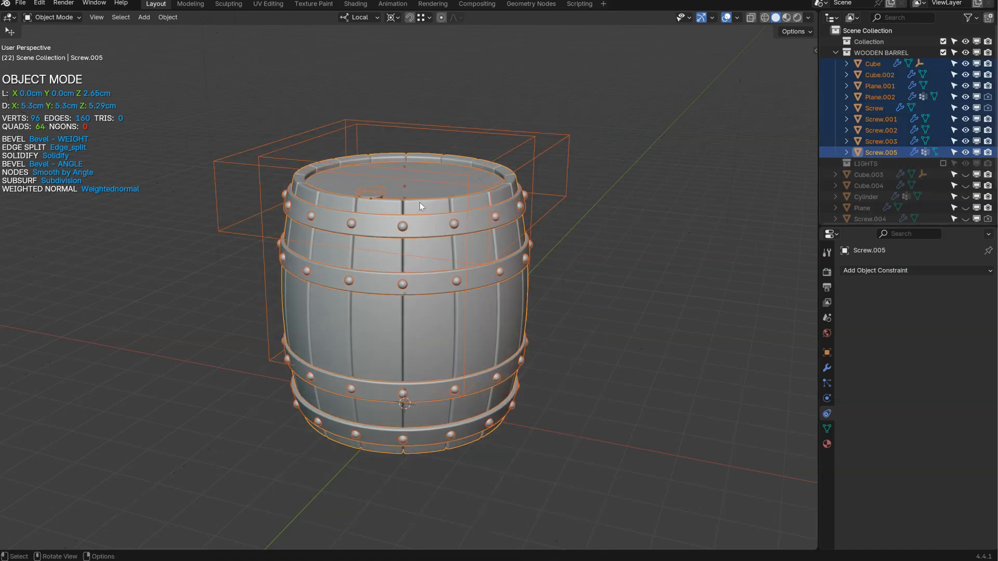
middle_click_drag(419, 202, 415, 240)
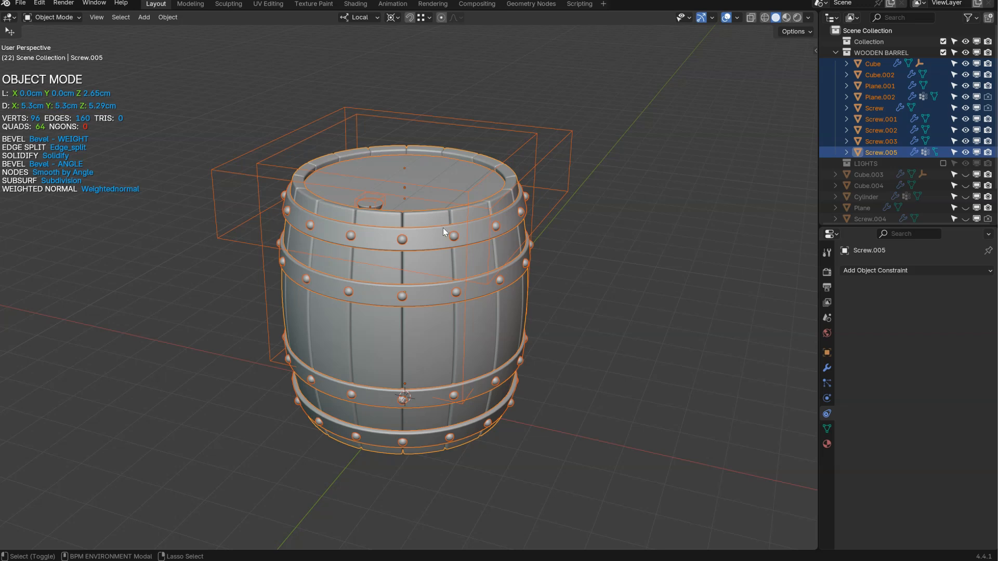
key("ctrl+shift+h")
middle_click_drag(445, 211, 421, 266)
key("ctrl+shift+h")
middle_click_drag(358, 252, 413, 169)
Include the LIGHTS collection again and examine the barrel from the camera in Rendered - Cycles shading
left_click(942, 163)
key("KP_0")
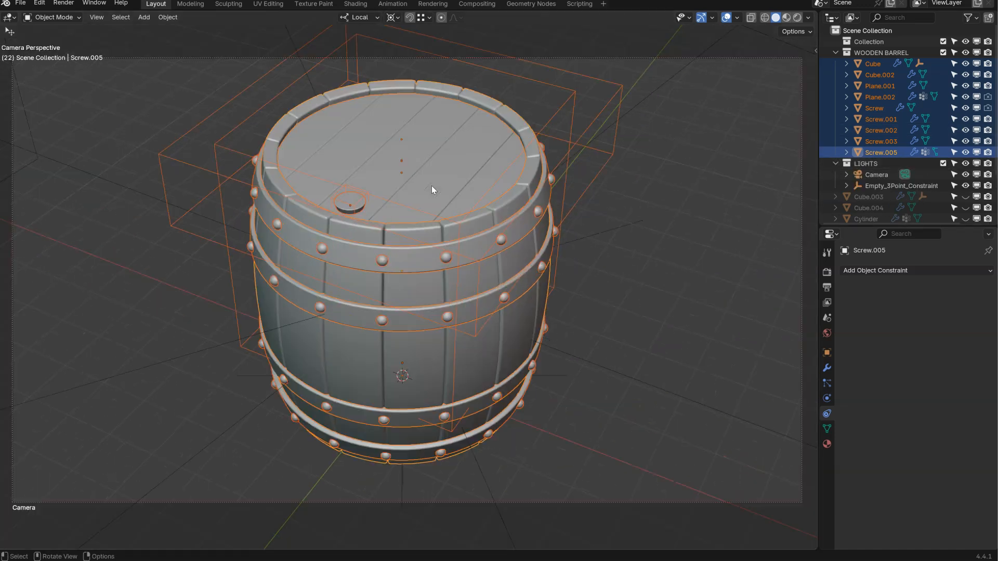
key("z")
left_click(381, 159)
key("z")
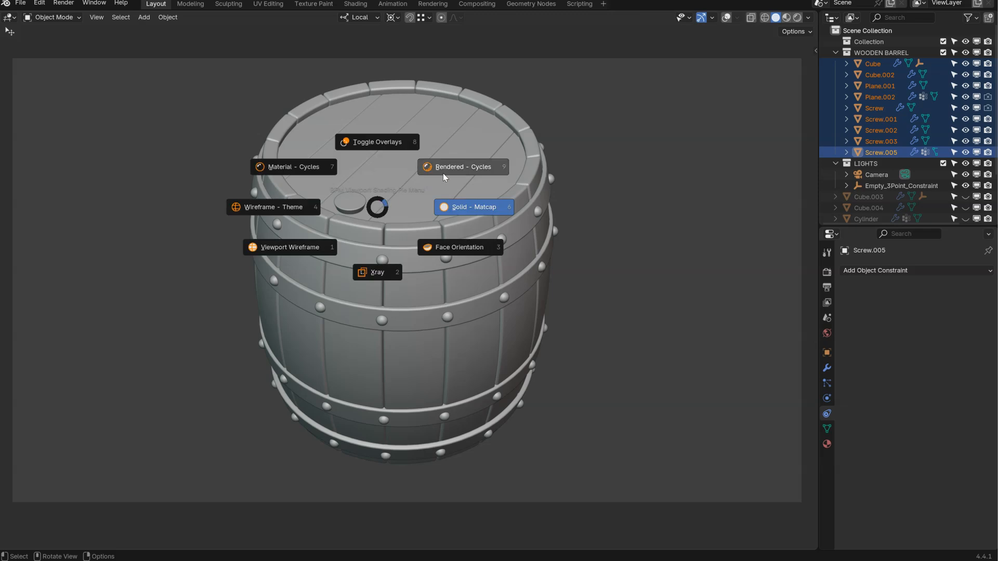
left_click(452, 174)
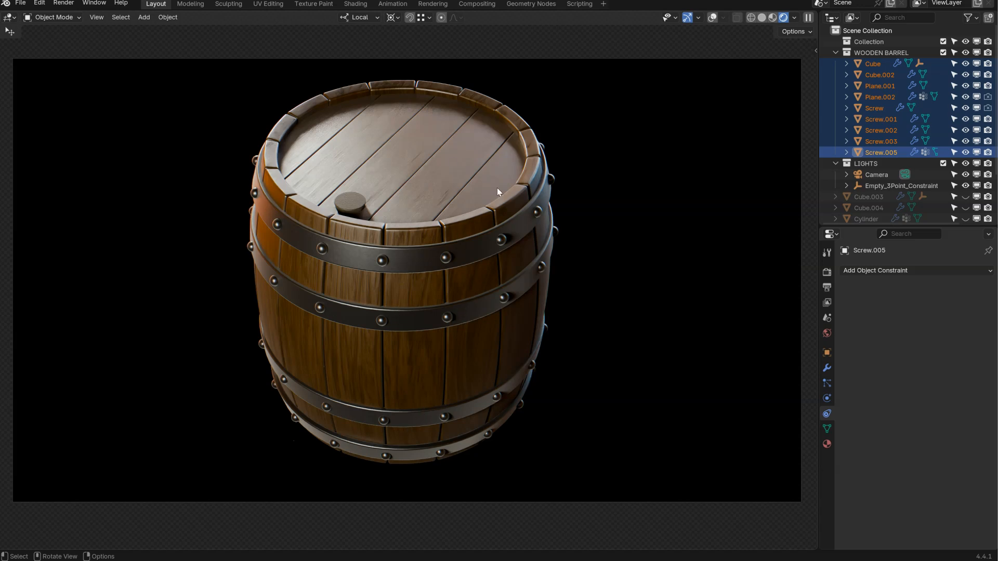
middle_click_drag(465, 343, 470, 301)
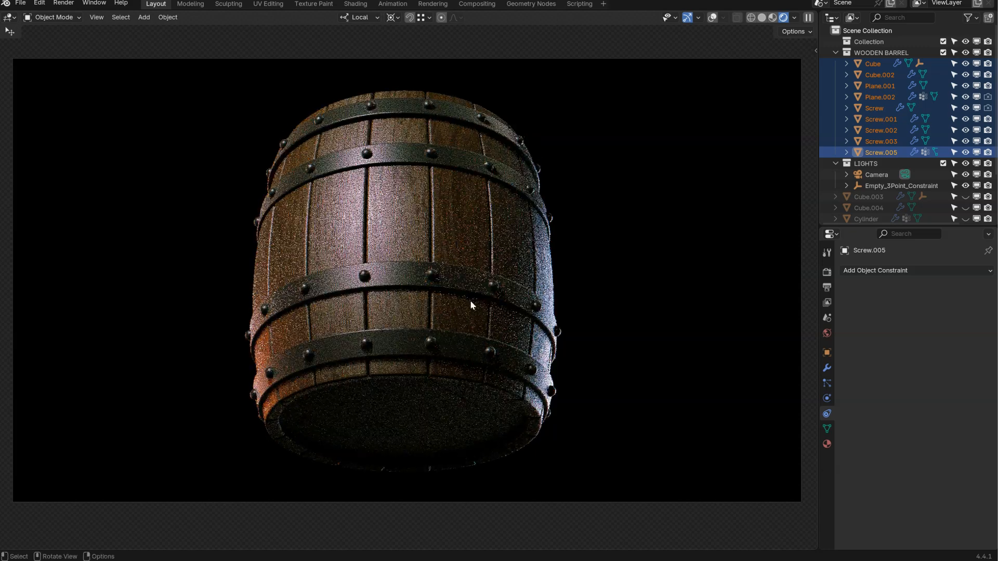
middle_click_drag(456, 225, 463, 310)
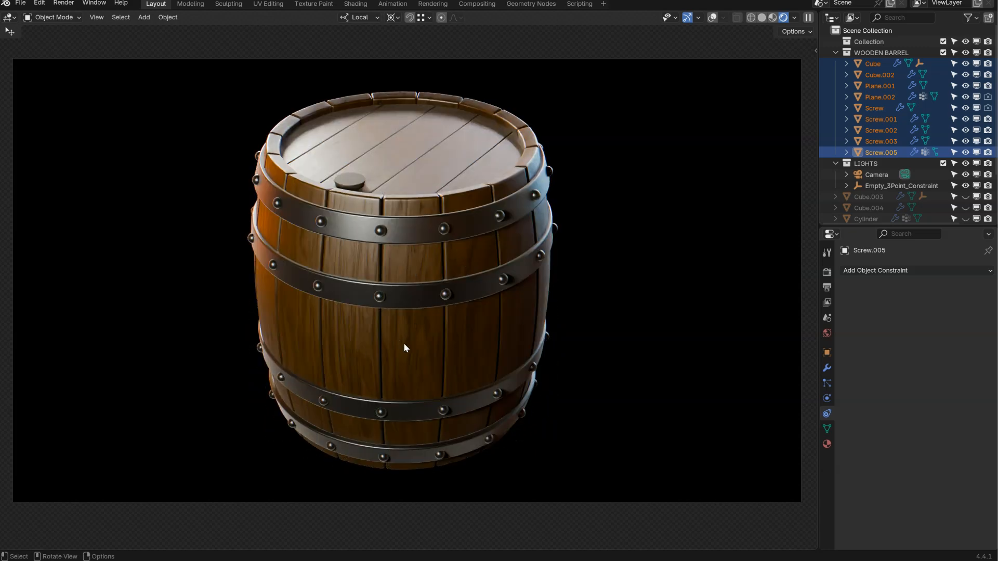
Return to solid shading with overlays on and exclude the LIGHTS and WOODEN BARREL collections from the view layer
left_click(397, 226)
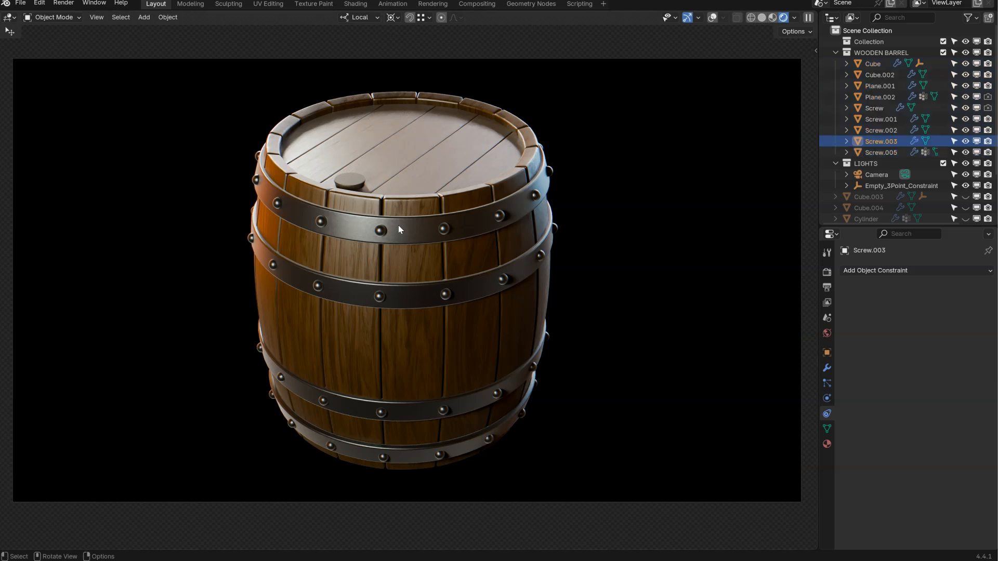
scroll(398, 226, "down", 1)
key("z")
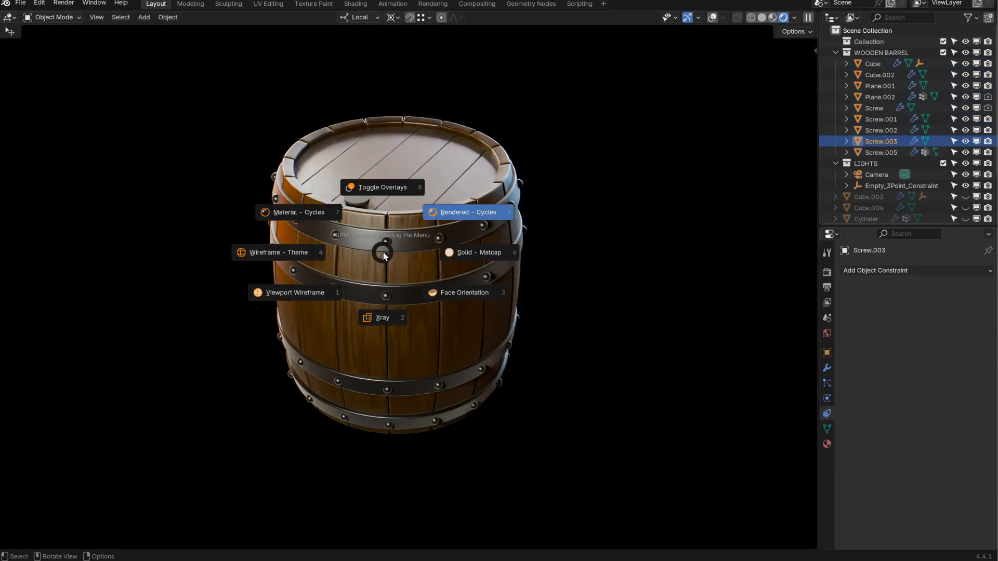
left_click(471, 253)
middle_click_drag(428, 254, 559, 192)
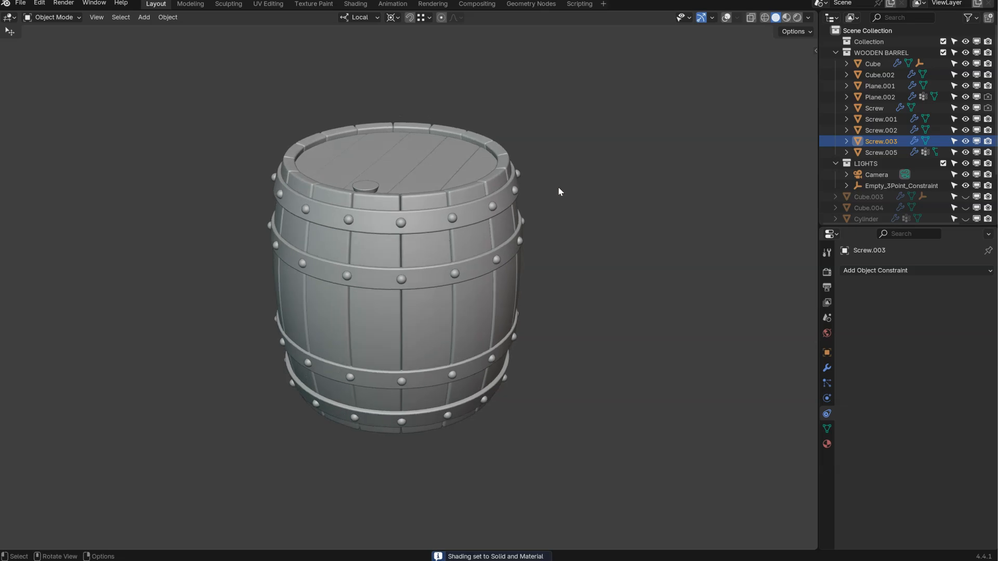
left_click(943, 163)
key("shift+alt+z")
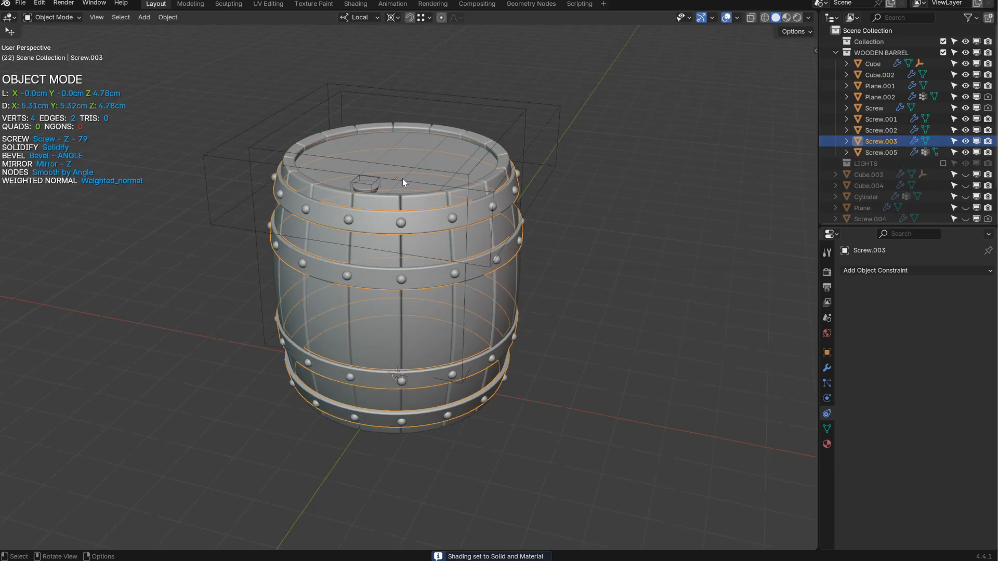
left_click(943, 53)
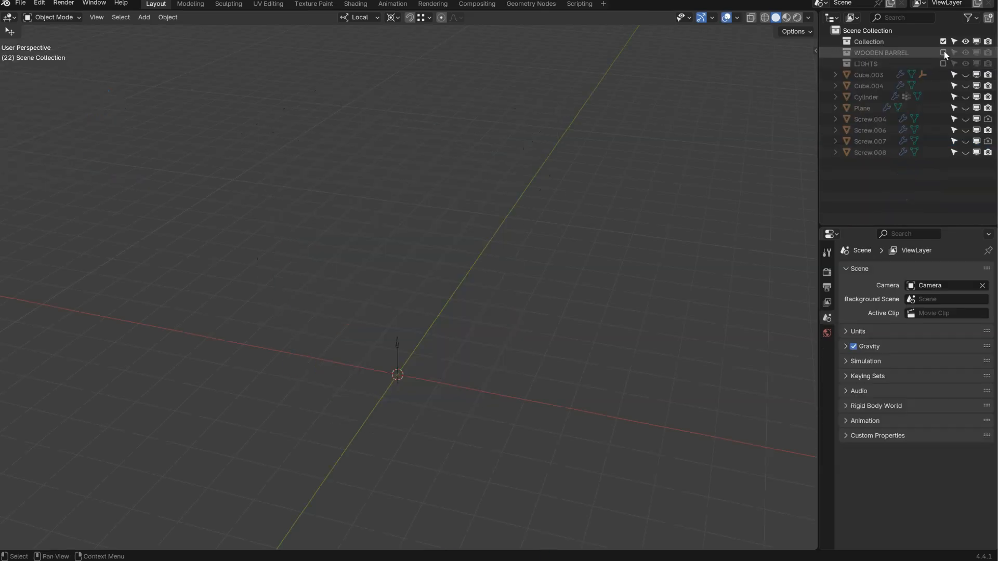
Unhide and delete the loose objects from Cube.003 to Screw.008, and delete the remaining circular array empty
left_click_drag(965, 75, 963, 156)
left_click(869, 152)
left_click(868, 75, "shift")
key("Delete")
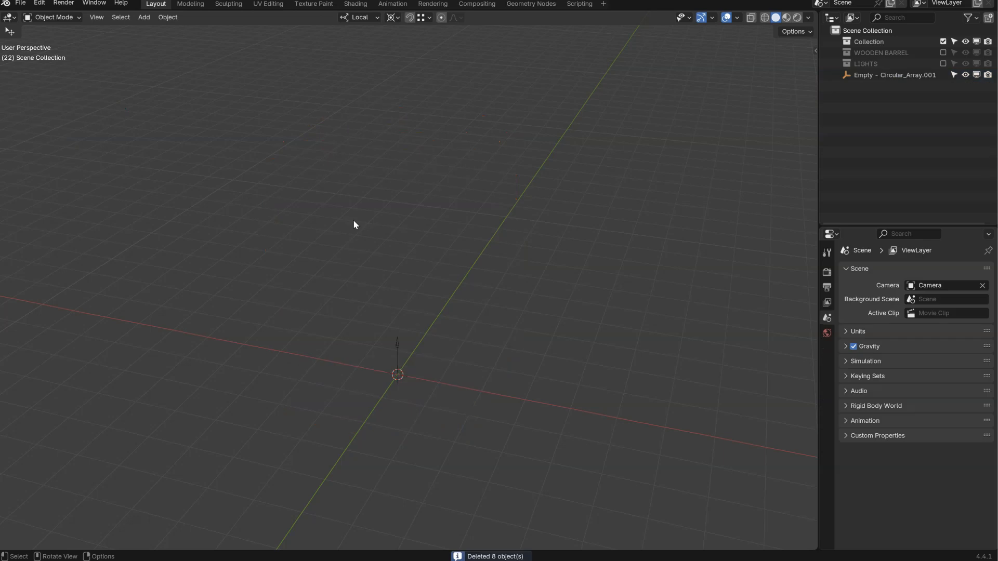
left_click(396, 344)
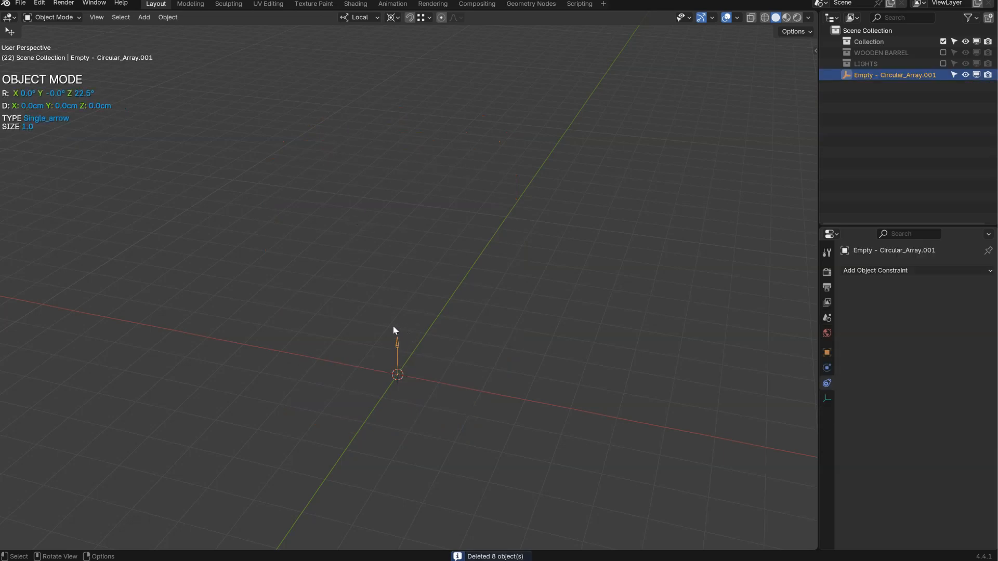
key("Delete")
middle_click_drag(423, 280, 407, 205)
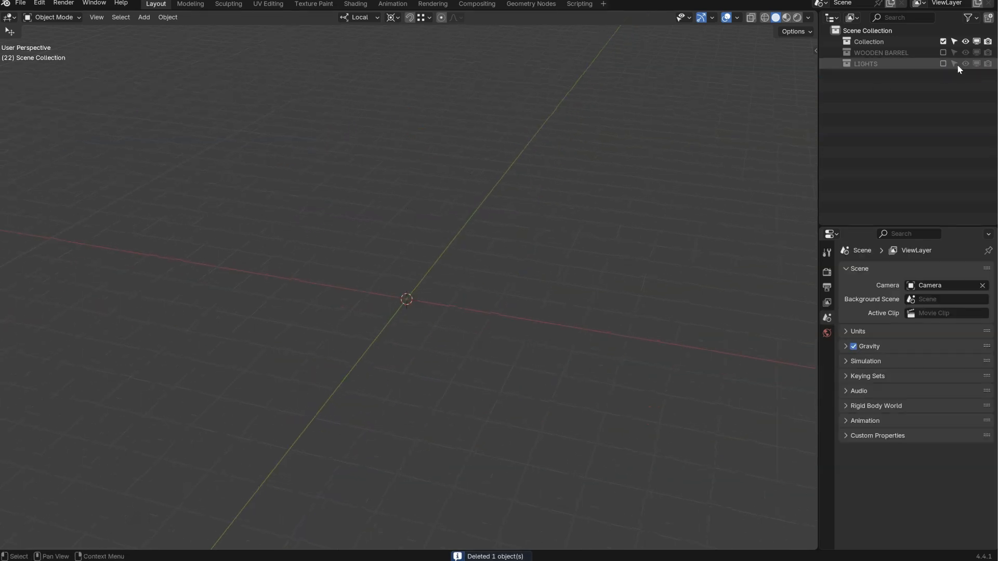
Include the WOODEN BARREL collection again and show it from the front as a size reference
left_click(943, 53)
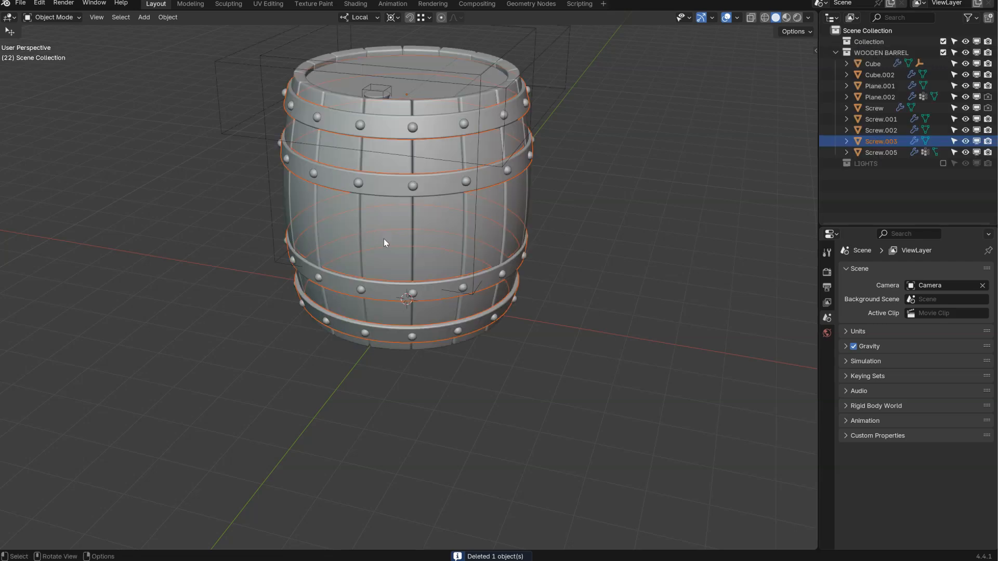
key("grave")
left_click(427, 207)
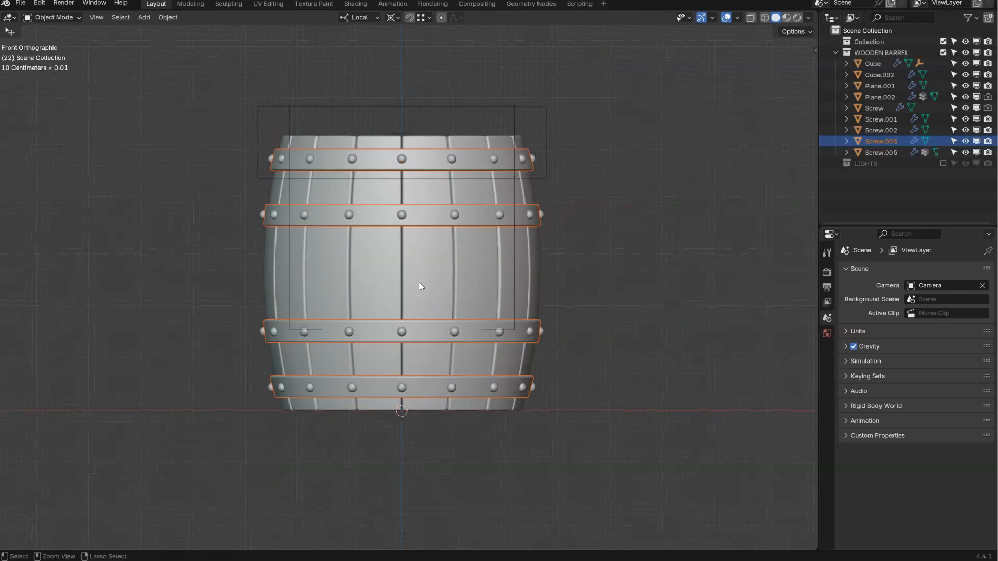
middle_click_drag(419, 283, 469, 269, "ctrl")
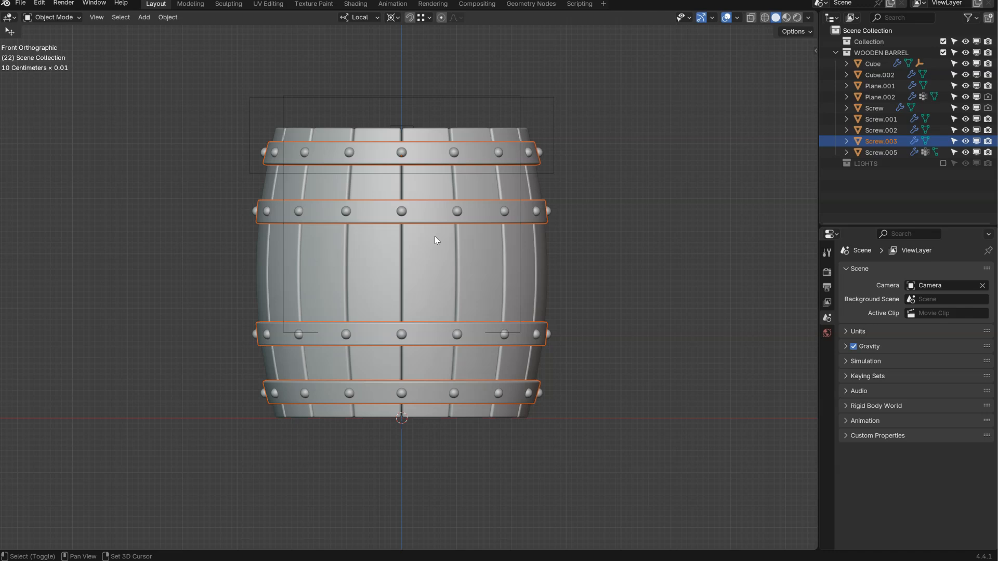
Add a cylinder mesh with 32 vertices, 1 cm radius, 2 cm depth and Cap Fill Type set to Nothing
key("shift+a")
mouse_move(411, 263)
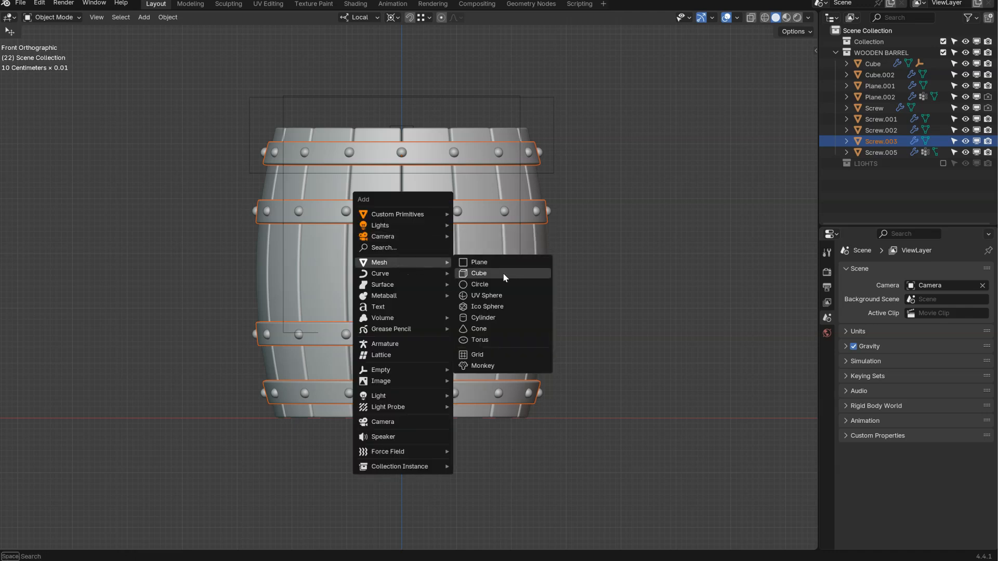
left_click(489, 318)
key("alt+e")
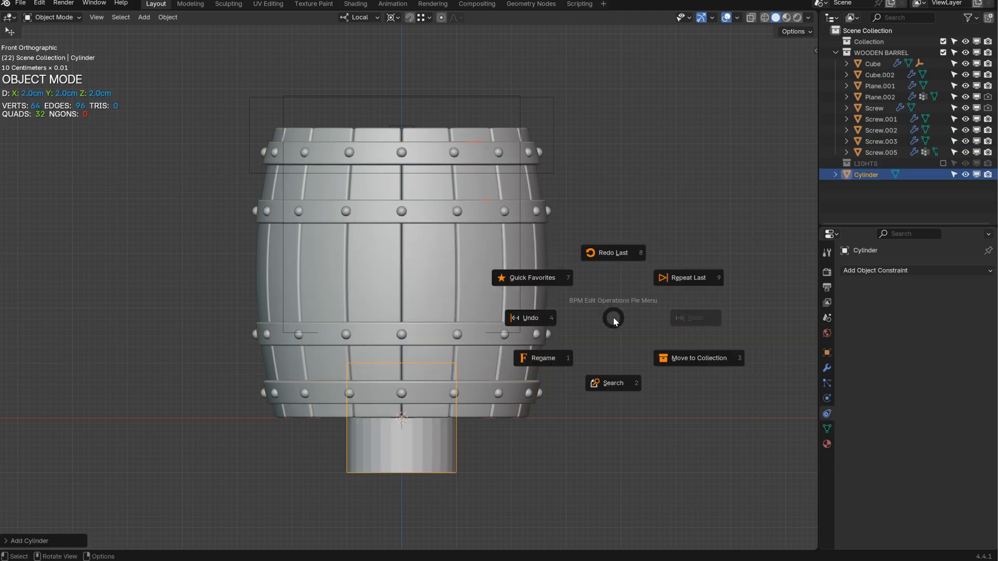
left_click(617, 254)
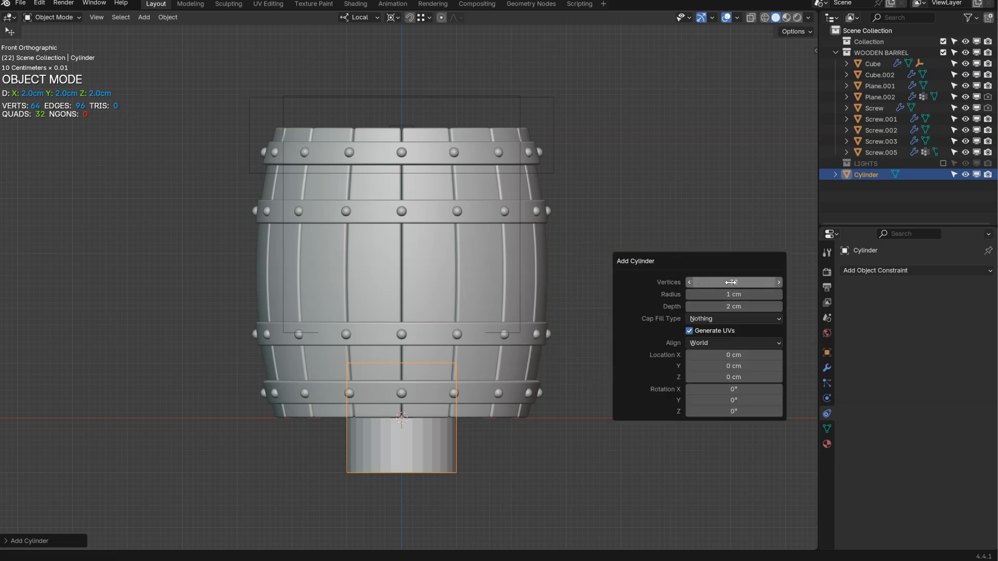
middle_click_drag(415, 387, 416, 353)
key("KP_1")
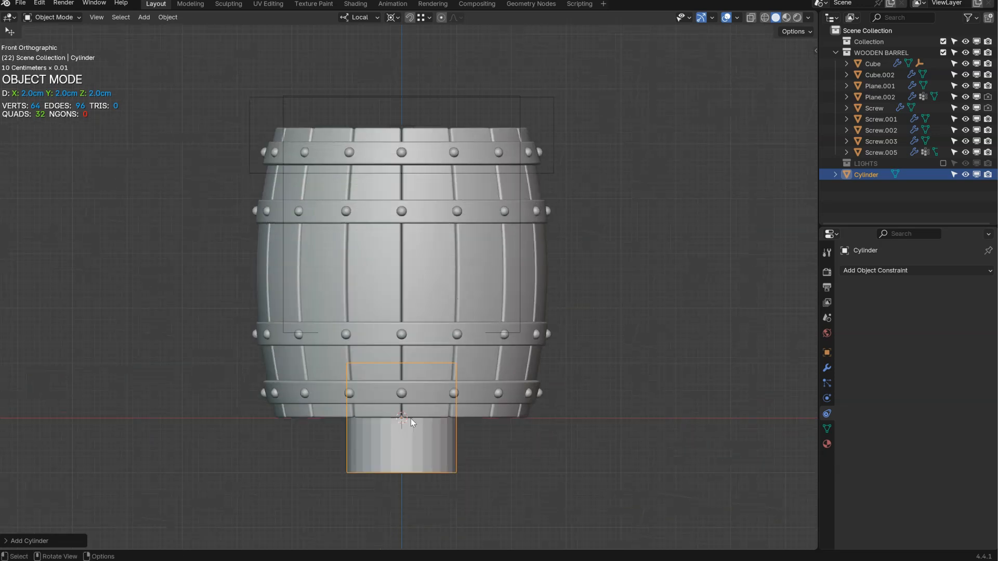
Move the cylinder about 2.65 cm up along Z to the middle of the barrel's height
key("g")
key("z")
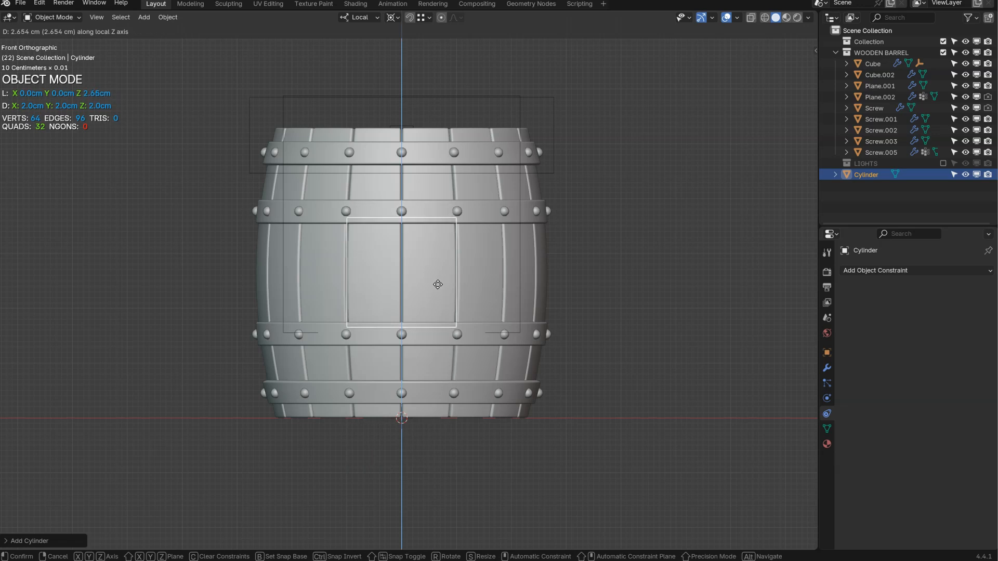
left_click(473, 244)
Set the pivot point to Median Point and scale the cylinder uniformly to about 4.33 cm in diameter
key("s")
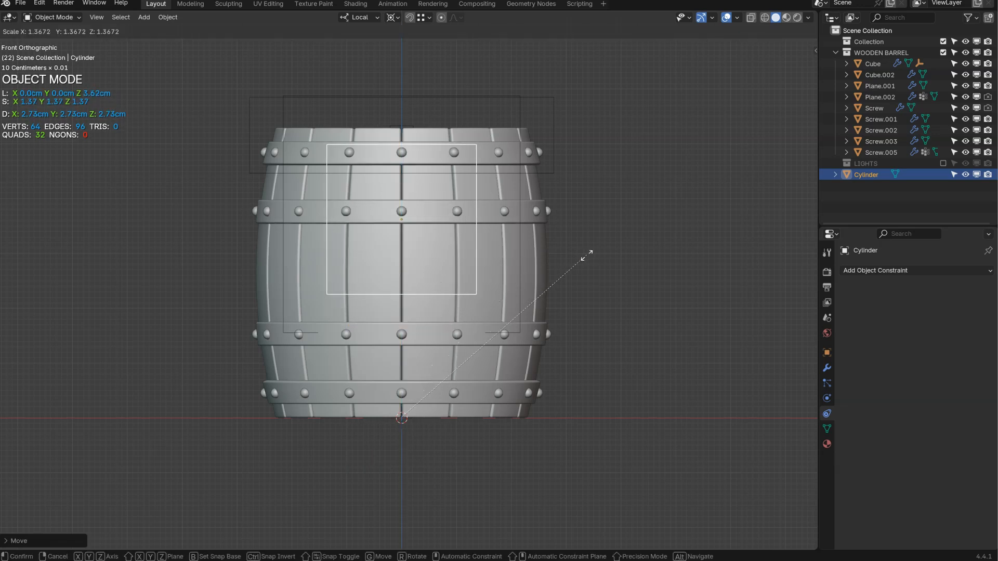
right_click(580, 258)
key("alt+space")
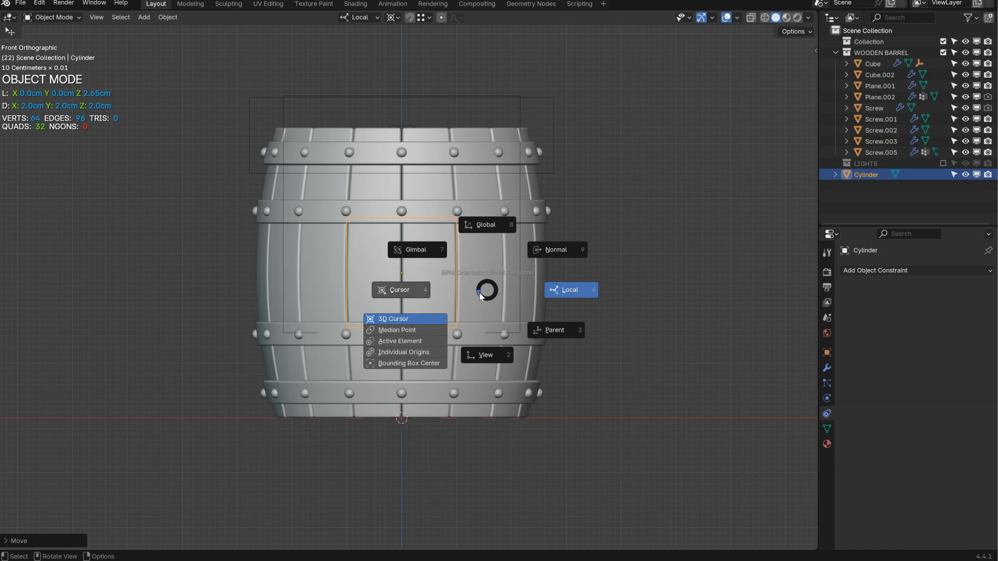
left_click(395, 329)
key("s")
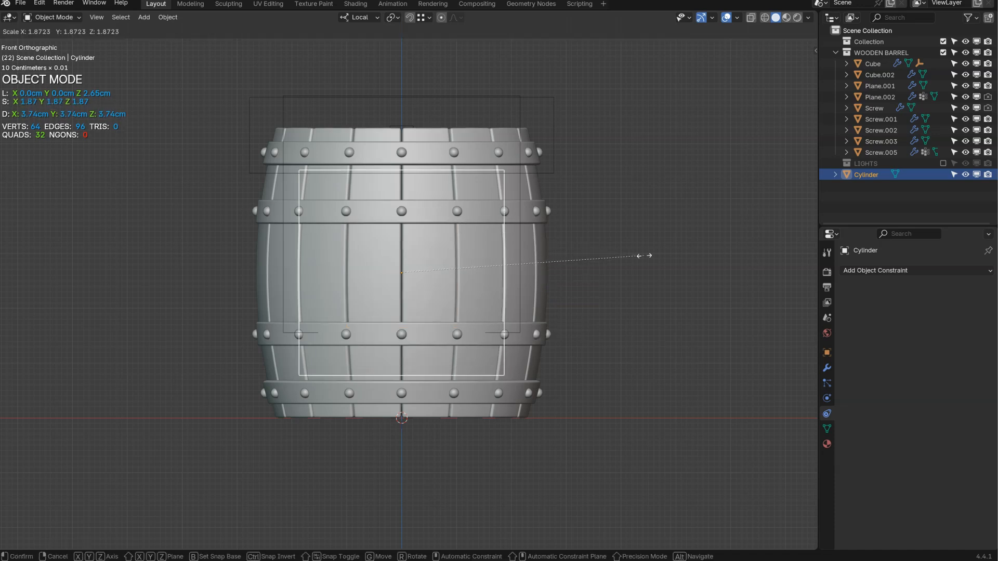
left_click(686, 263)
Stretch the cylinder along Z to about 5.27 cm to match the barrel's height, and apply its scale
key("s")
key("z")
key("z")
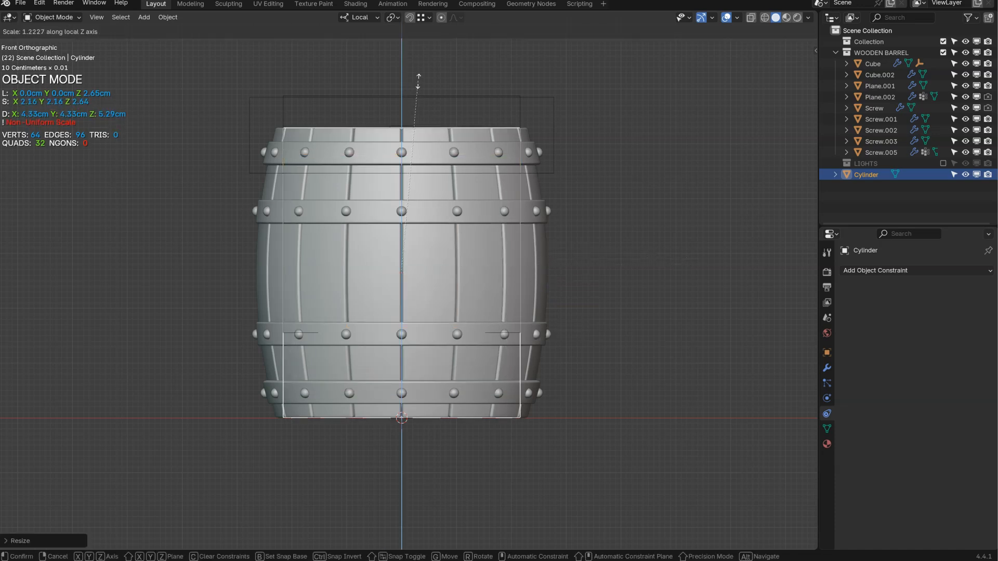
left_click(418, 82)
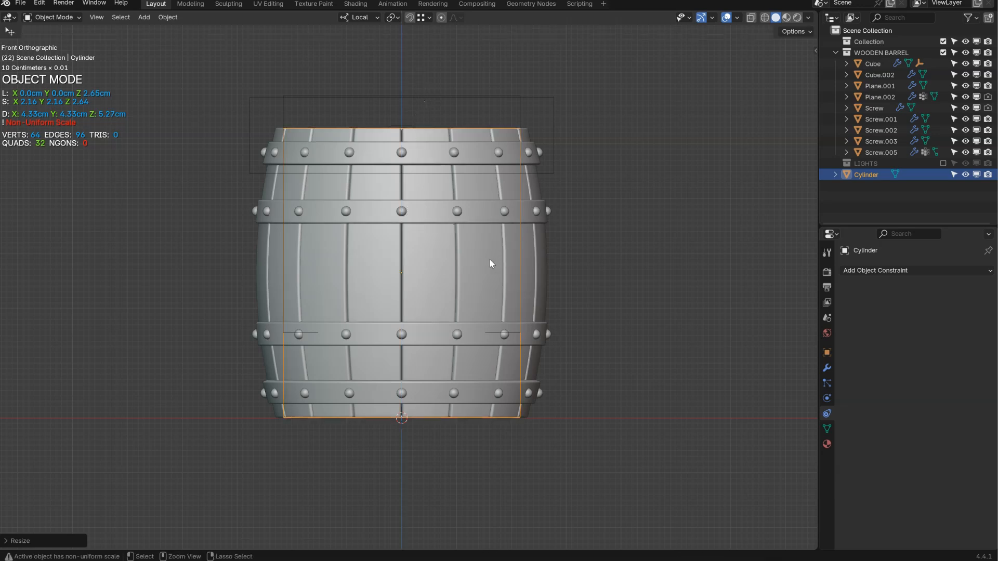
key("ctrl+a")
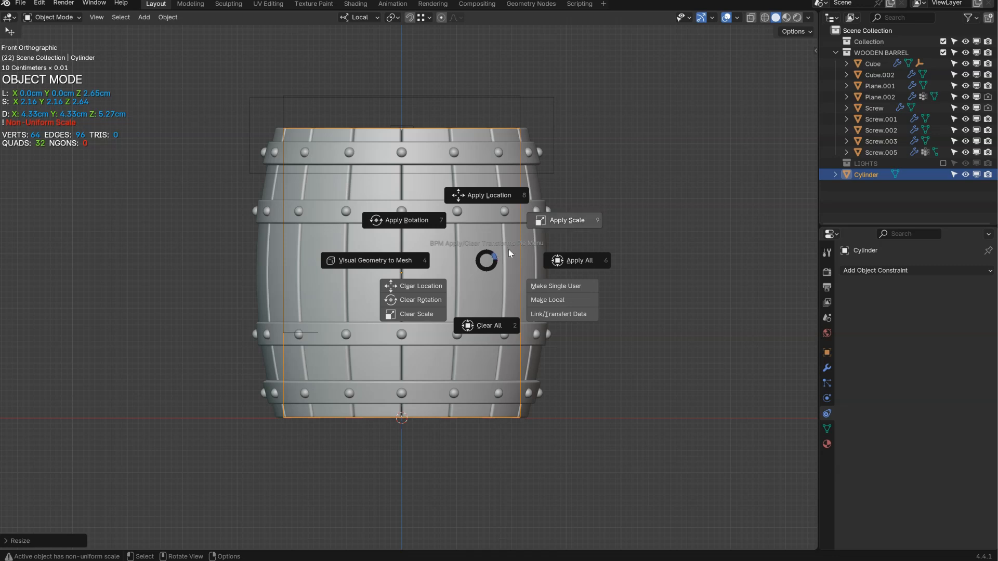
left_click(561, 220)
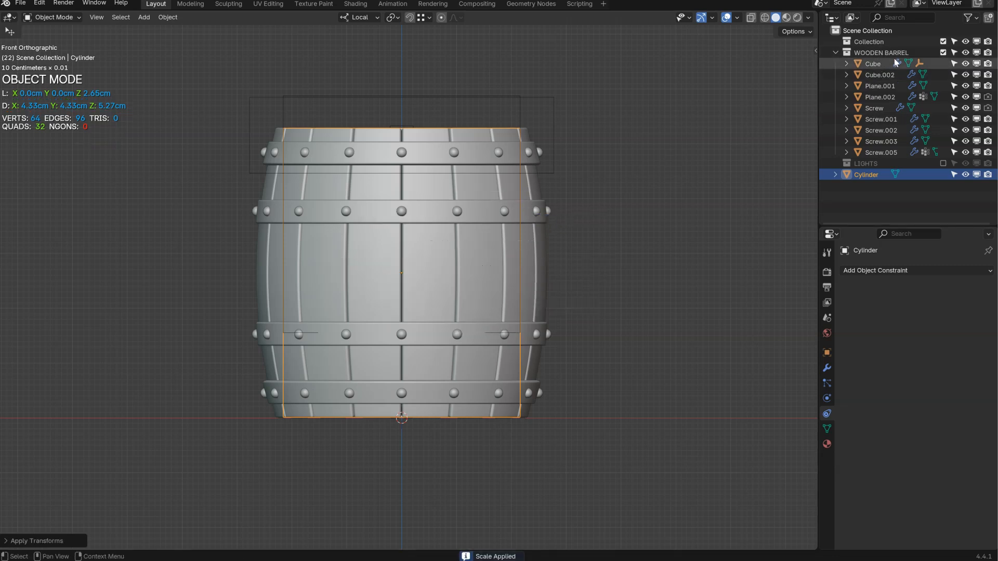
Hide the WOODEN BARREL collection and select every second vertical edge around the cylinder in Edit Mode
left_click(943, 52)
middle_click_drag(406, 224, 413, 207)
key("Tab")
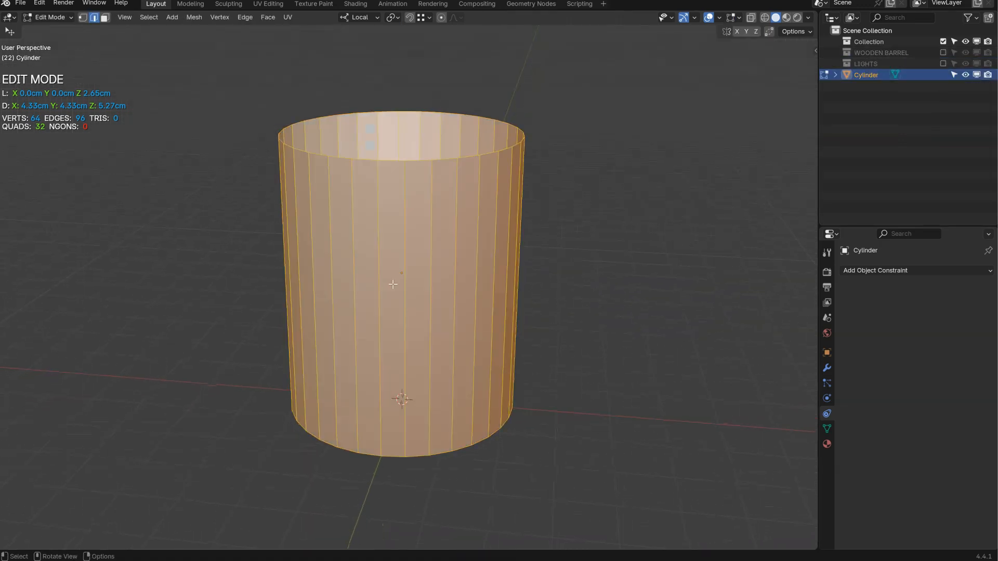
left_click(379, 252)
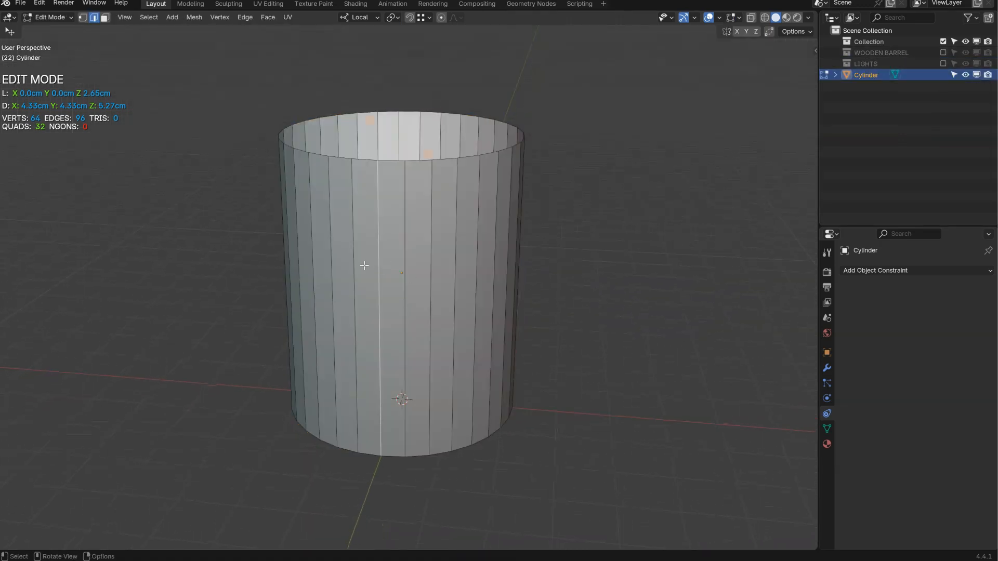
left_click(431, 265, "shift")
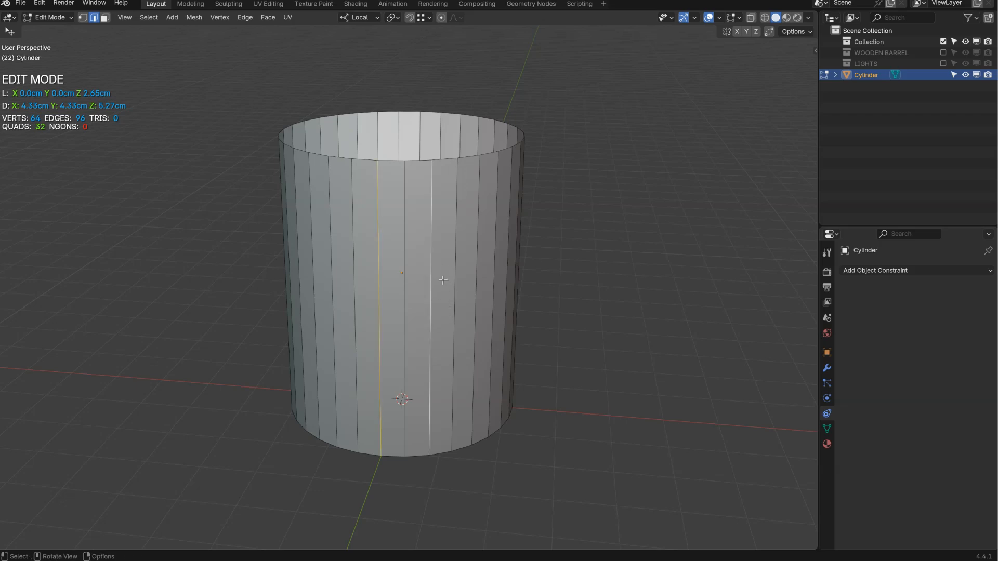
left_click(480, 237, "ctrl")
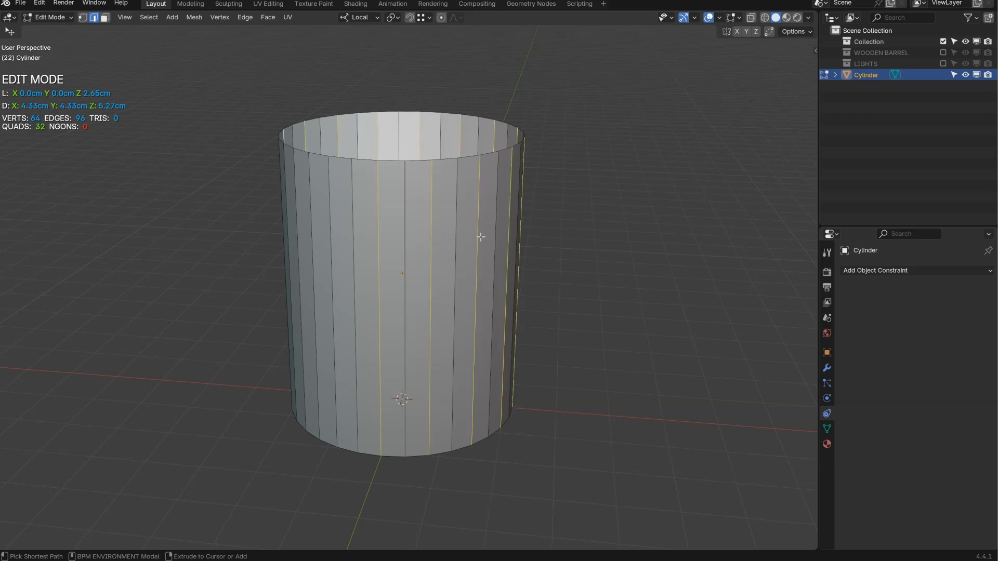
middle_click_drag(425, 255, 421, 274)
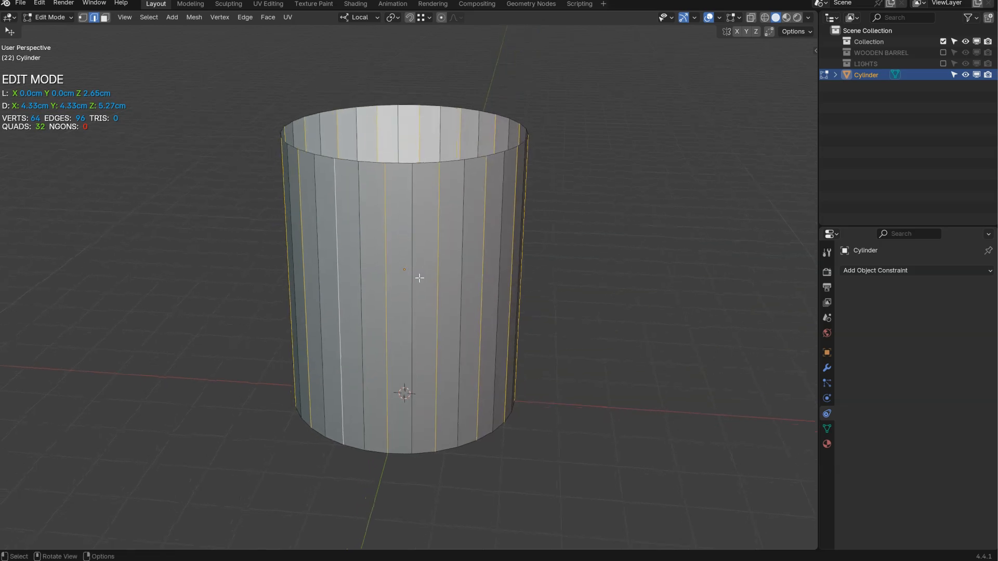
Split the cylinder into staves at the selected edges and add a Solidify modifier with a thickness of 0.209
key("alt+q")
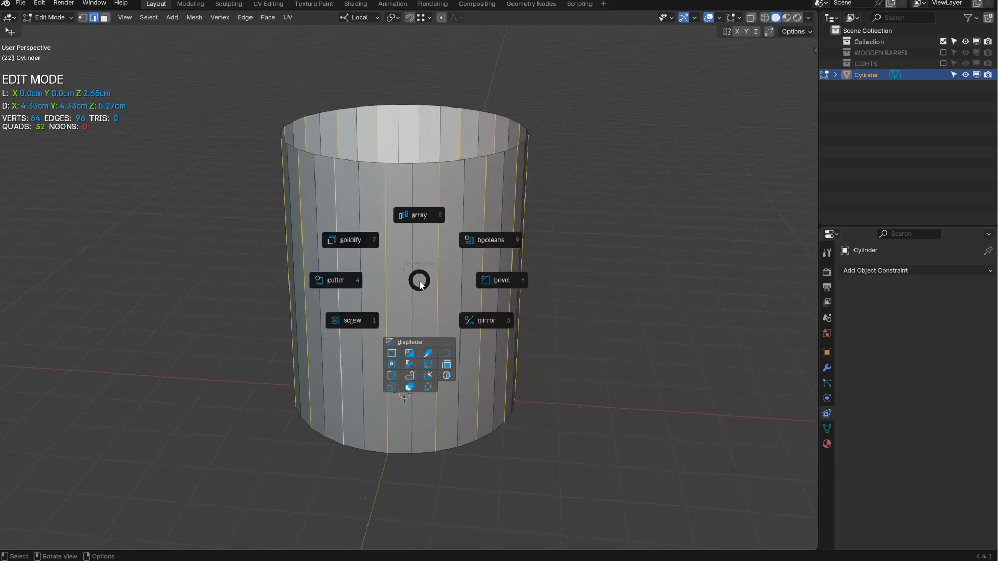
left_click(357, 241)
key("space")
middle_click_drag(397, 227, 404, 264)
key("s")
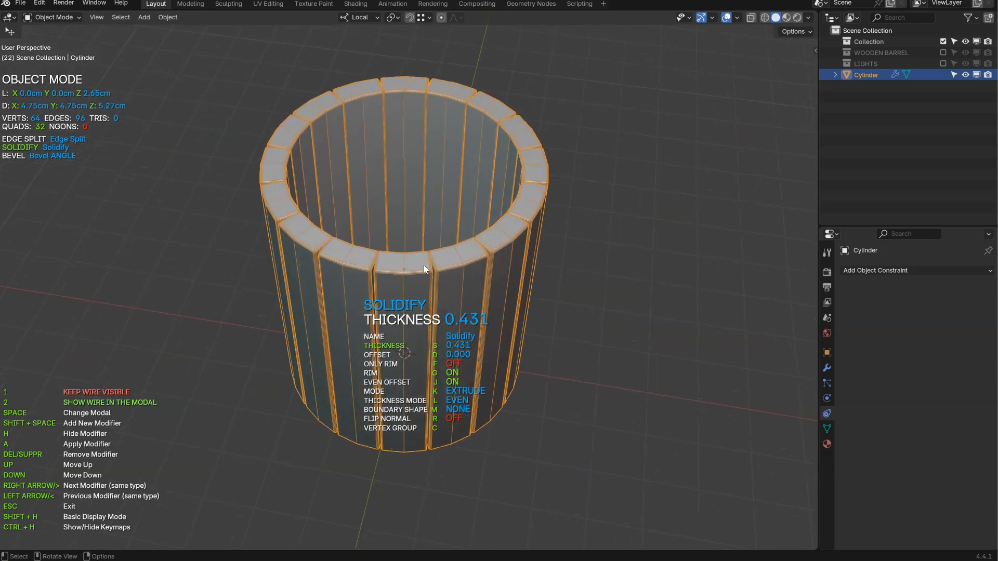
key("s")
Set the Solidify modifier's offset to about -0.949
key("d")
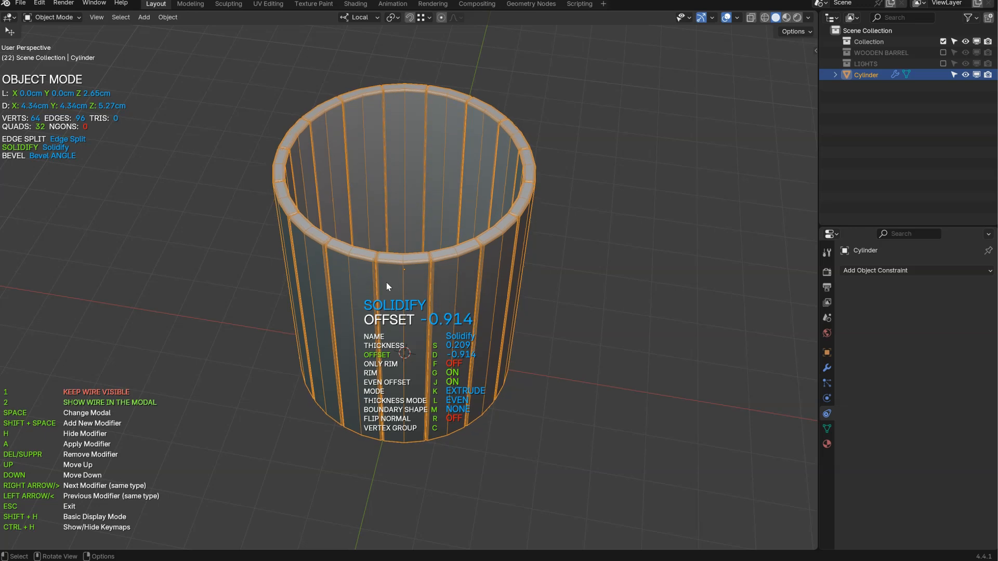
key("d")
scroll(472, 211, "up", 4)
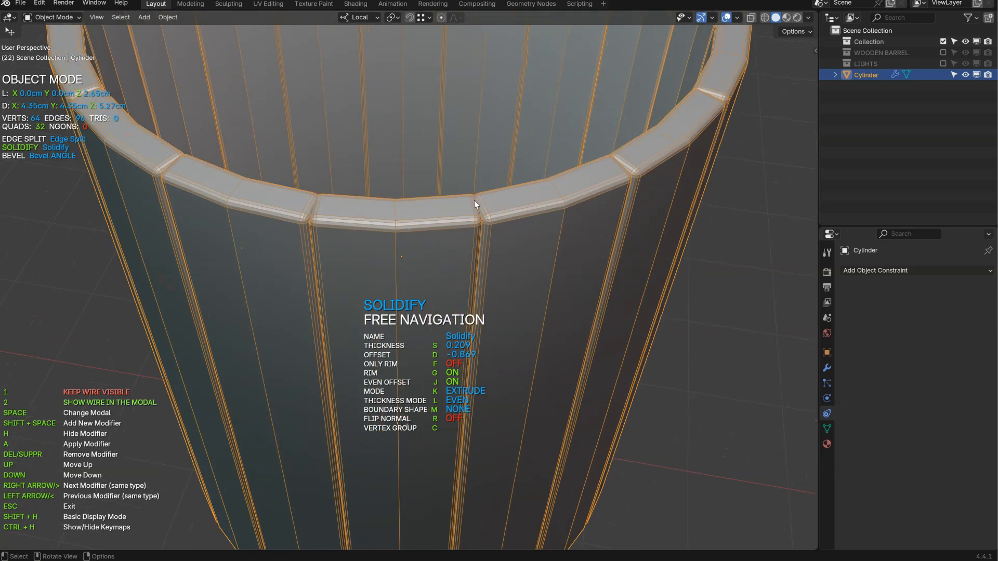
key("d")
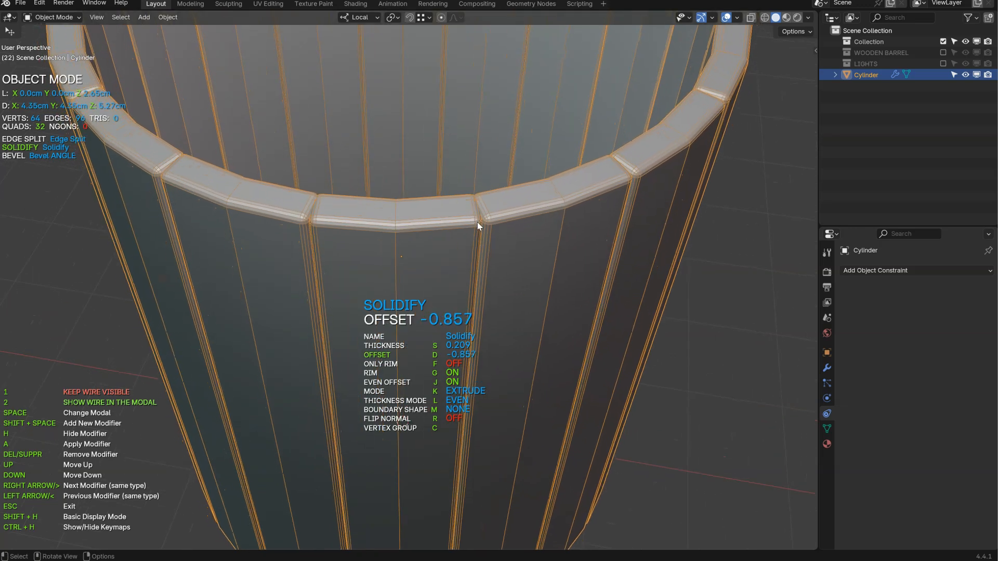
key("d")
scroll(459, 238, "down", 4)
mouse_move(466, 242)
middle_mouse_down()
mouse_move(448, 238)
mouse_move(431, 273)
mouse_move(436, 242)
mouse_move(470, 241)
middle_mouse_up()
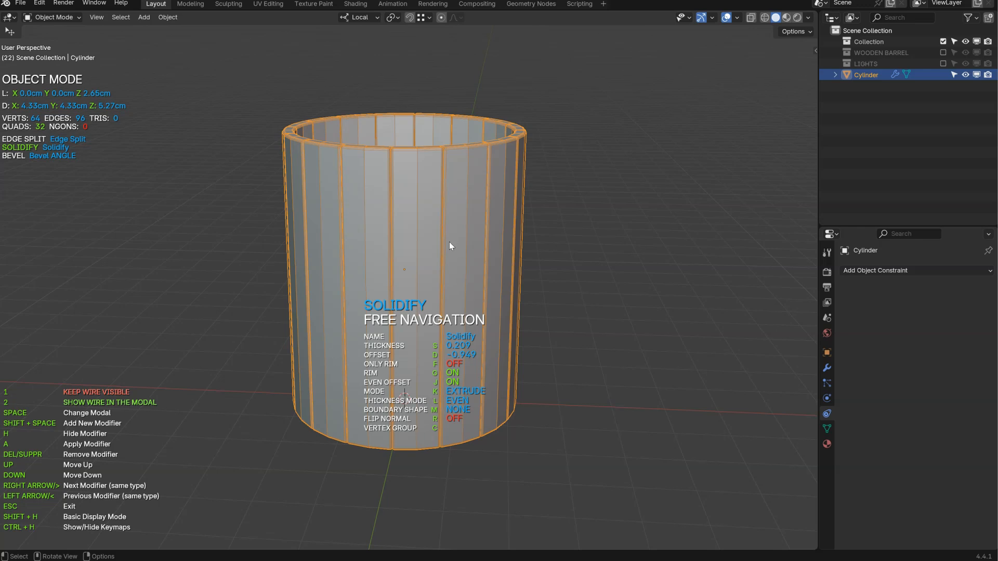
Add one horizontal loop cut around the middle of the cylinder's height
key("Tab")
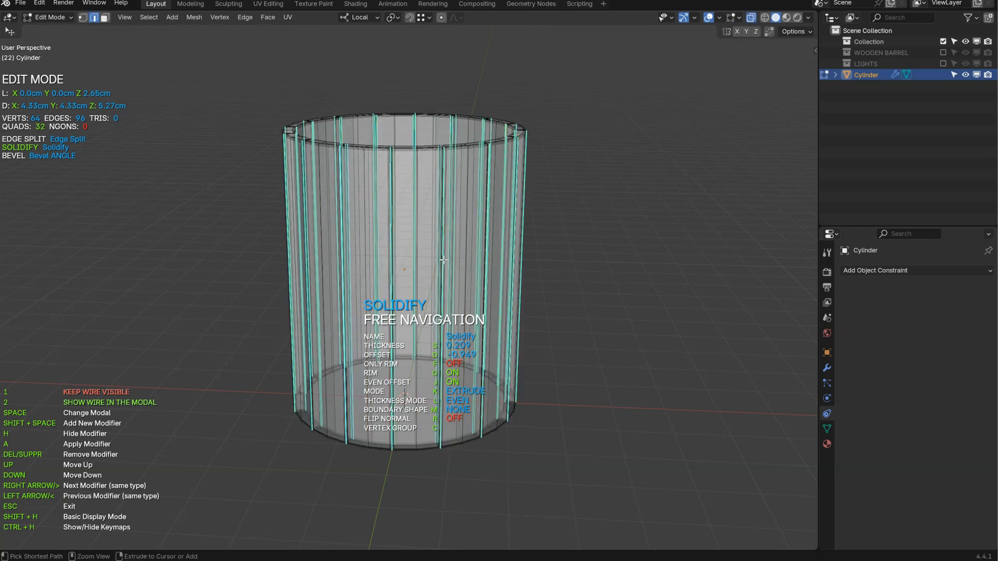
key("ctrl+r")
left_click(452, 261)
left_click(470, 259)
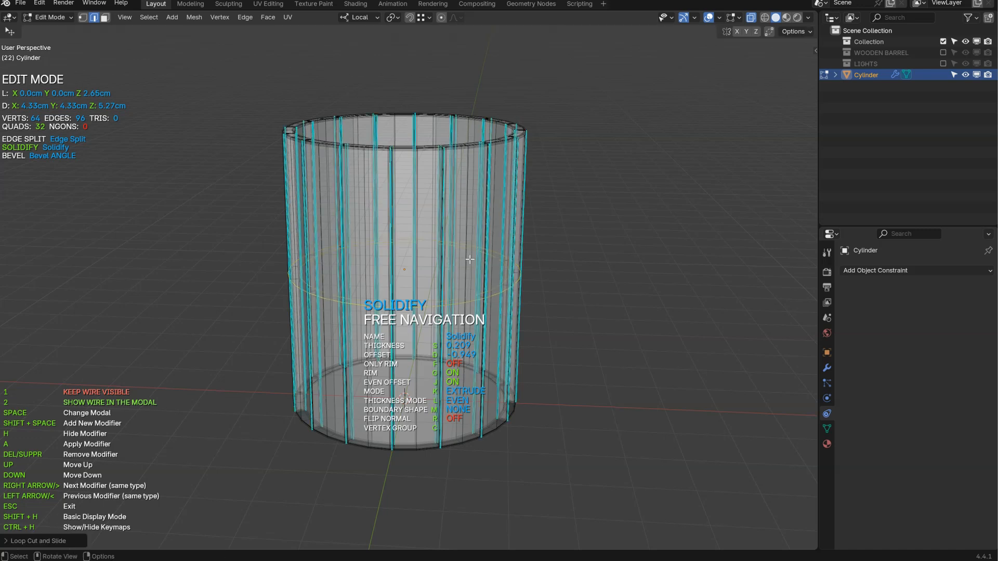
middle_click_drag(492, 240, 419, 257)
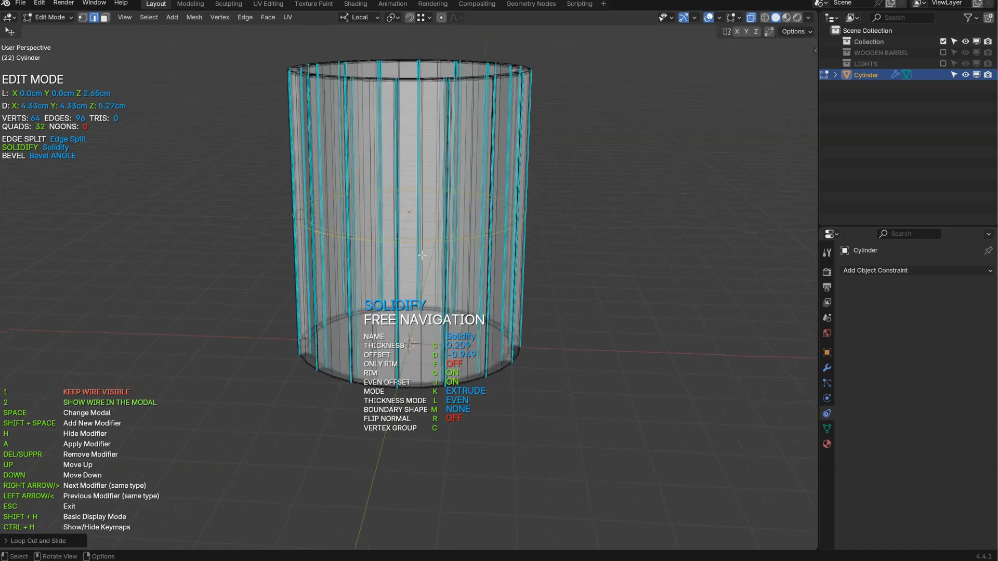
Add a weight-limited Bevel modifier on the middle edge loop and widen it so its segments spread along the staves
key("space")
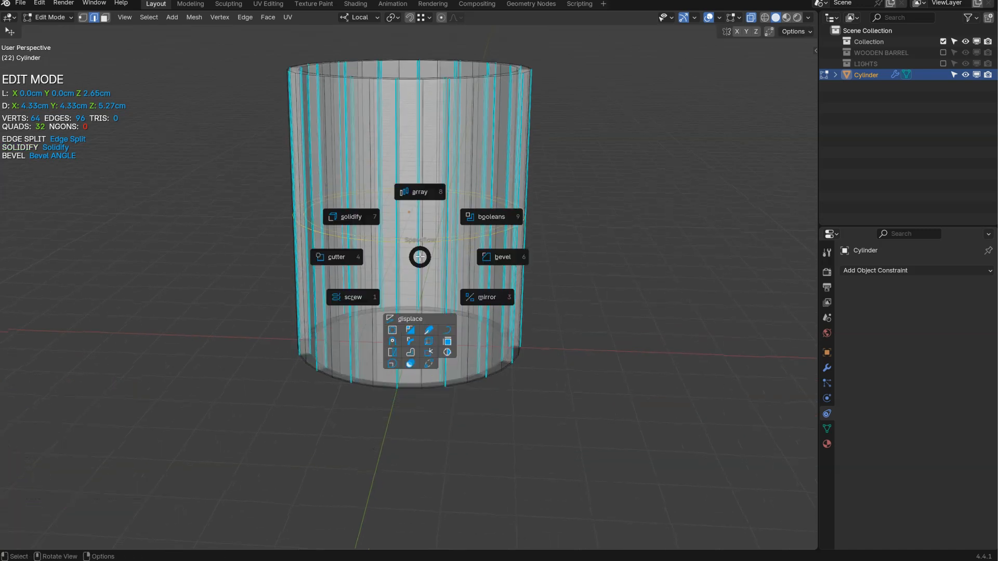
left_click(491, 257)
left_click(696, 275)
key("s")
left_click(572, 276)
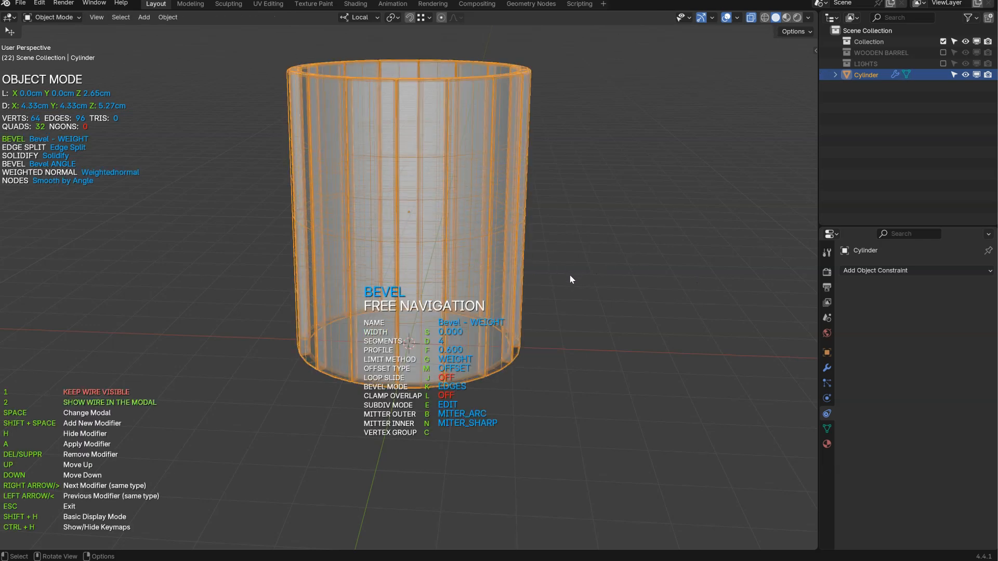
key("alt+z")
key("s")
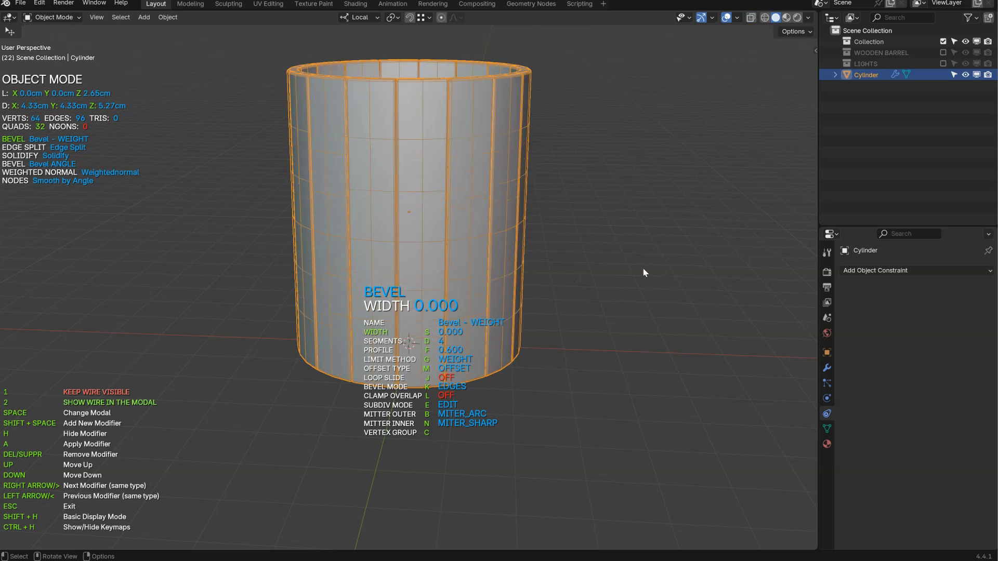
left_click(538, 255)
key("s")
left_click(578, 254)
Set the weight-limited bevel's segments to 13
key("d")
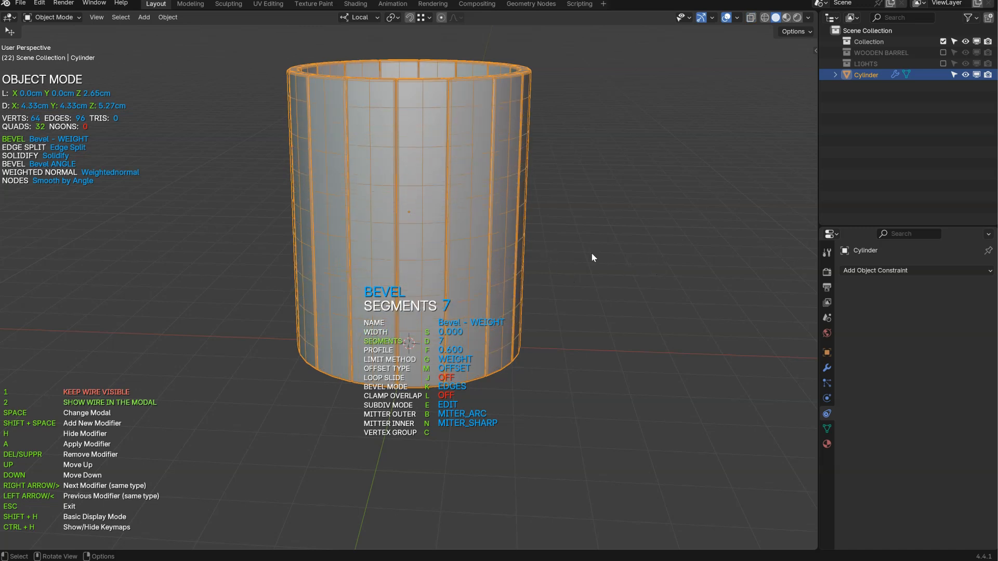
left_click(663, 260)
key("s")
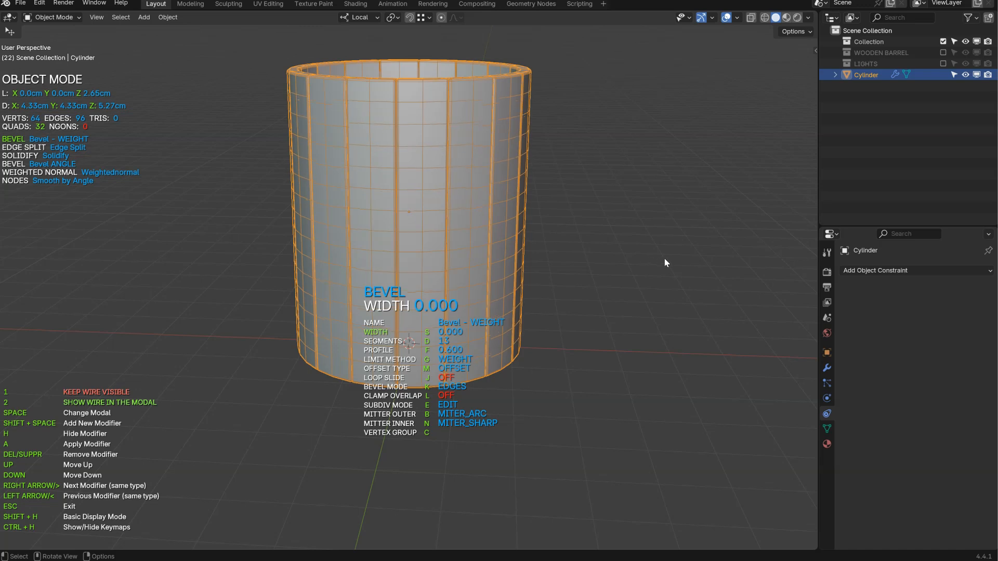
left_click(665, 262)
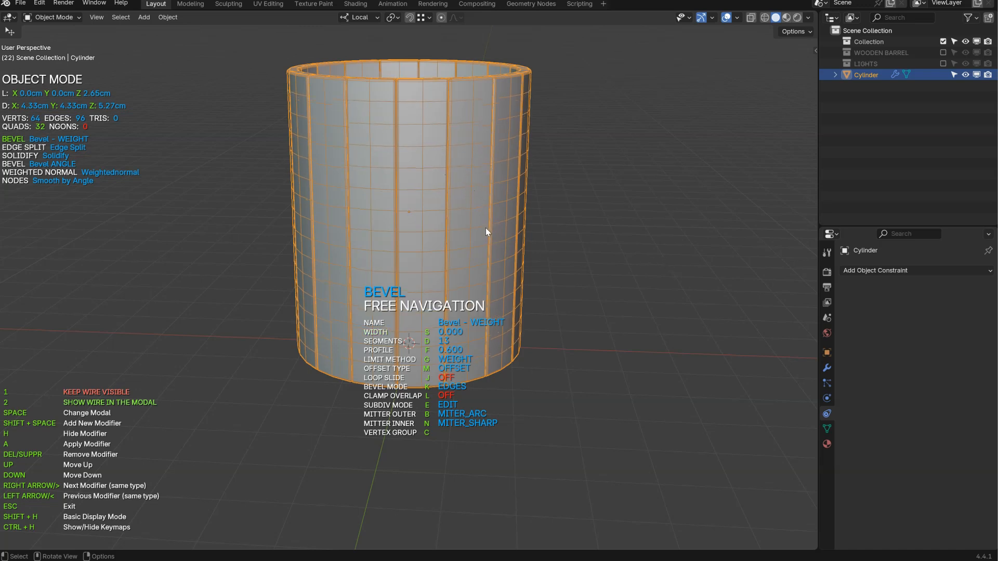
Add a Displace modifier limited to a vertex group of the middle edge loop and move it above all other modifiers
key("Tab")
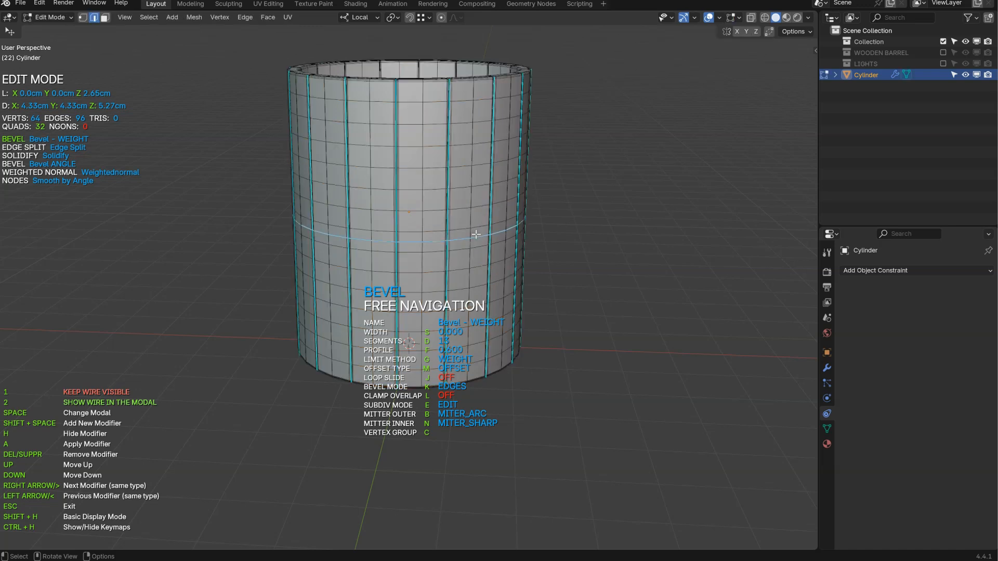
key("space")
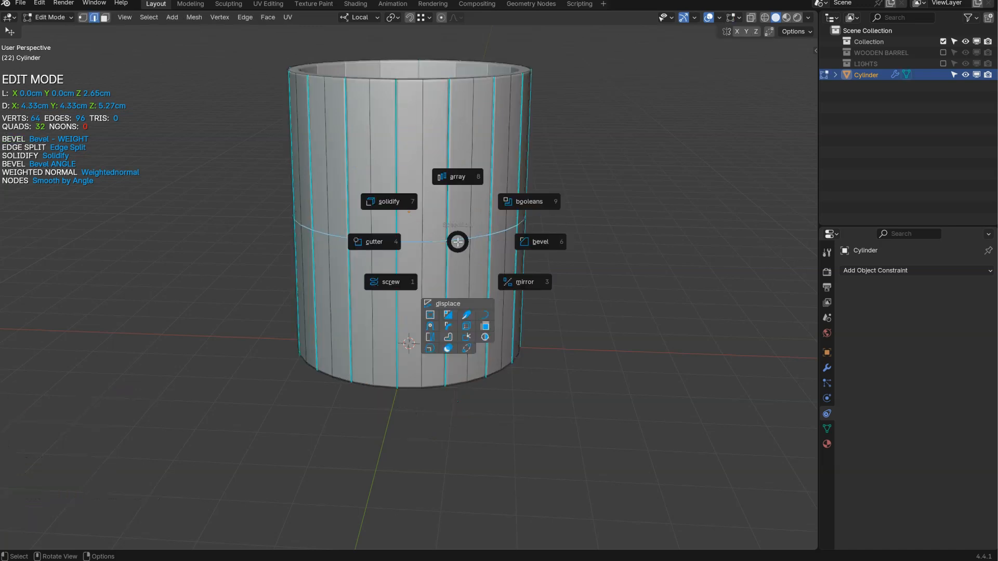
left_click(443, 304)
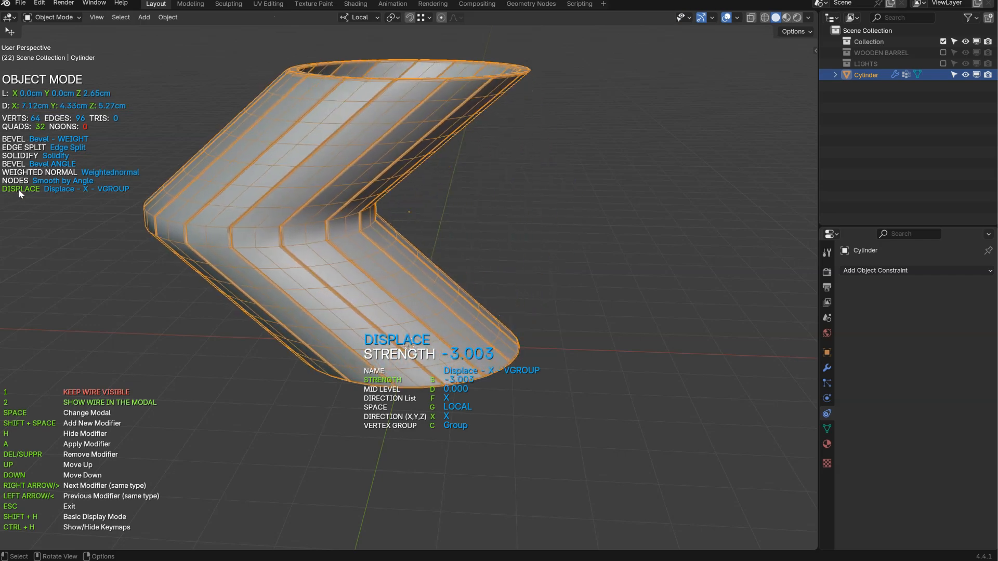
key("Up")
key("Up")
key("Up")
key("Up")
key("Up")
key("Up")
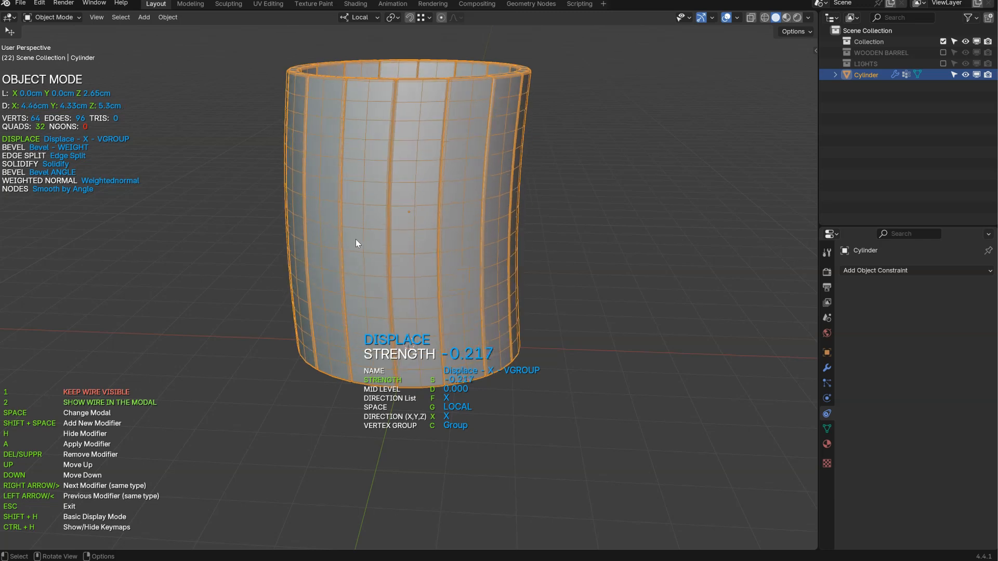
Set the Displace direction to Normal and raise its strength to about 1.003 to bulge the barrel's middle
key("x")
key("x")
key("x")
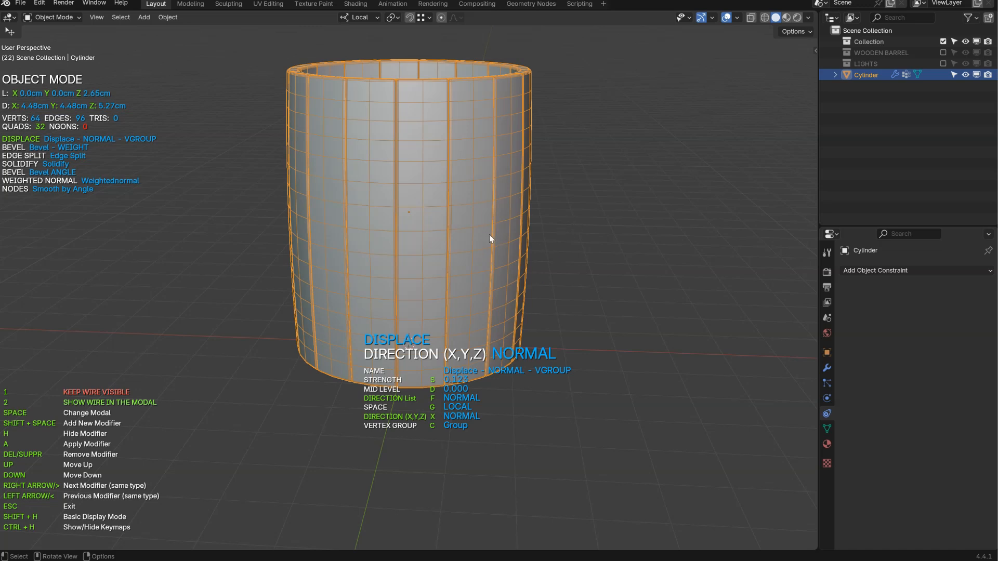
key("s")
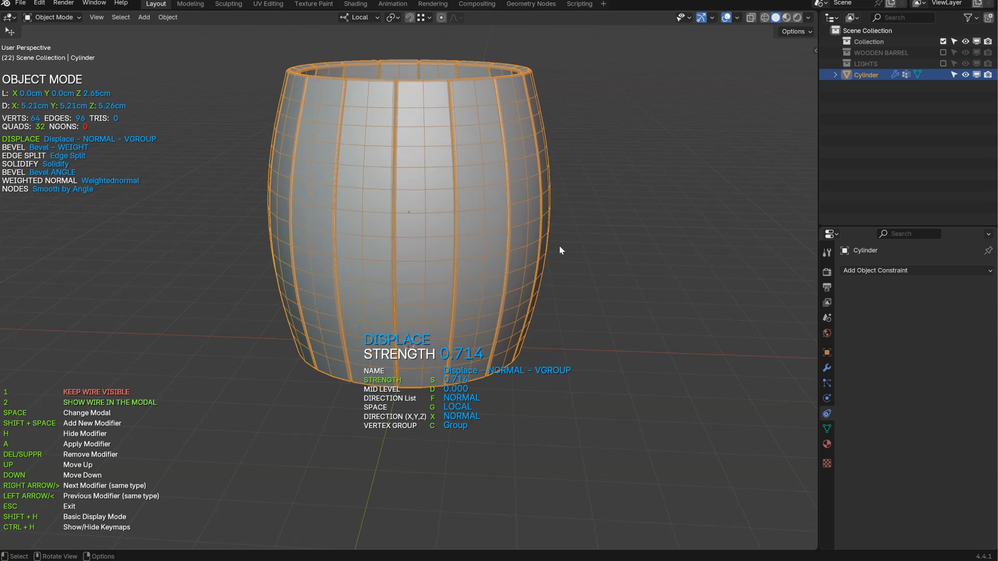
left_click(594, 244)
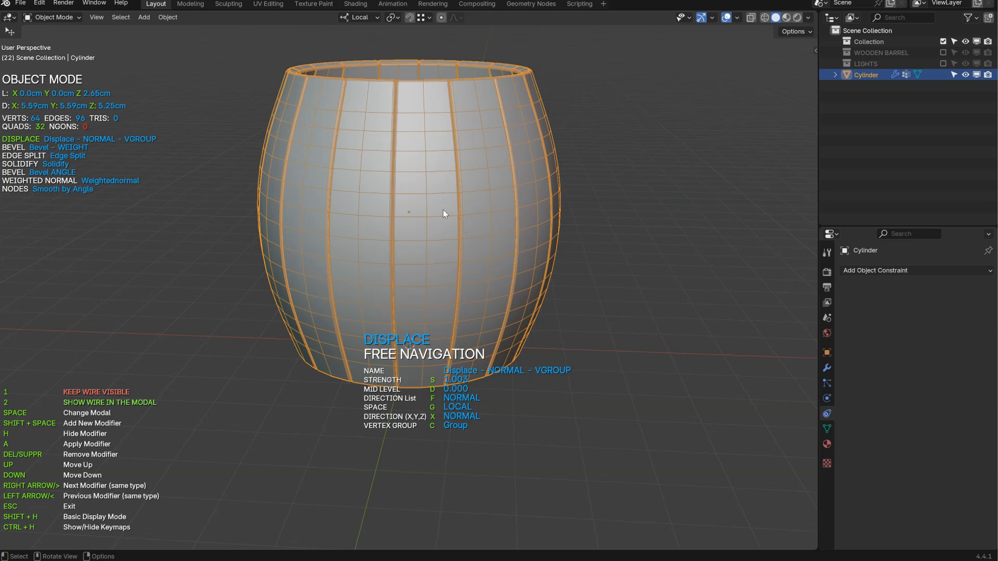
Smooth the barrel's curve by setting the weight-limited bevel's width to about 2.5 and its profile to about 0.66
key("space")
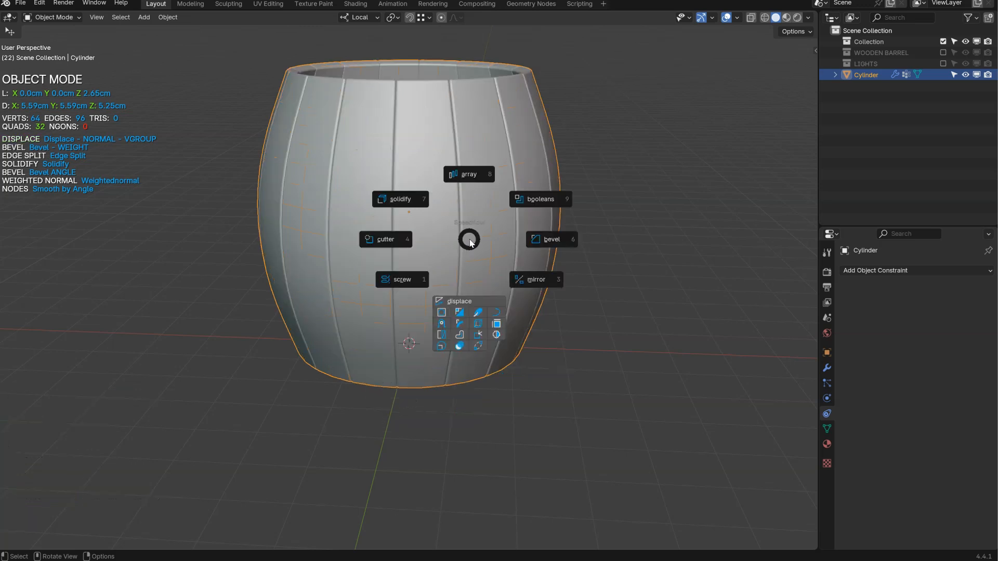
left_click(552, 241)
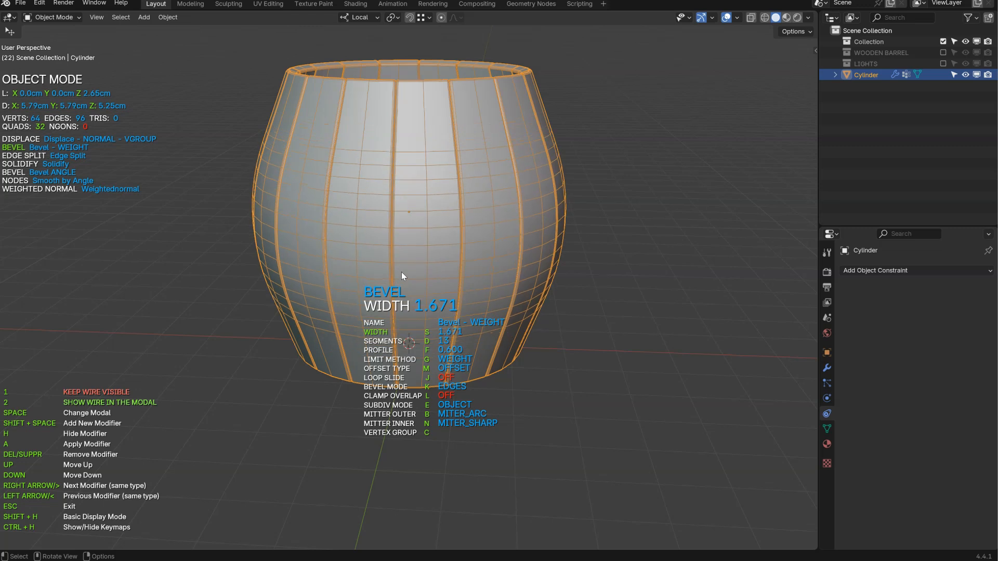
left_click(608, 227)
key("f")
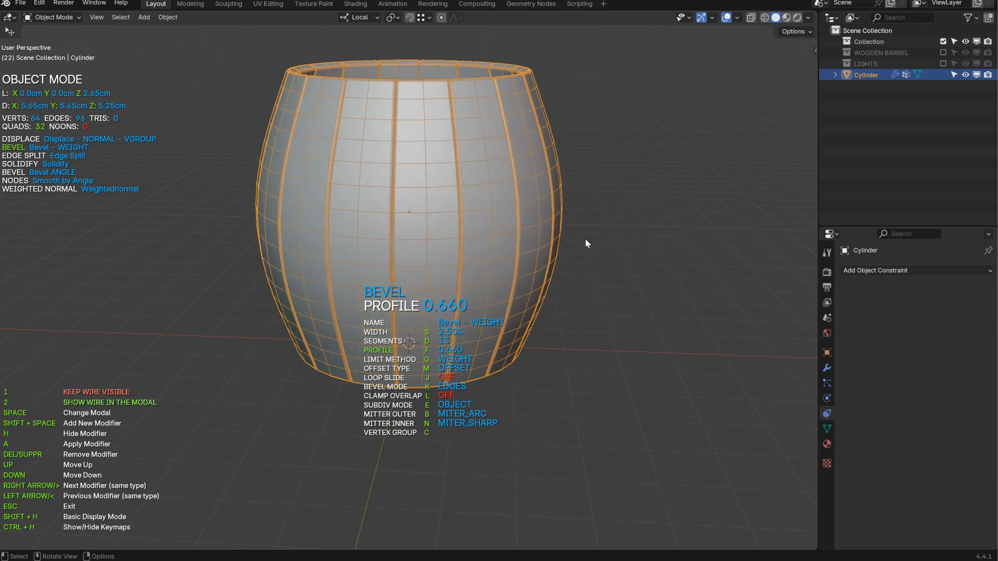
left_click(581, 244)
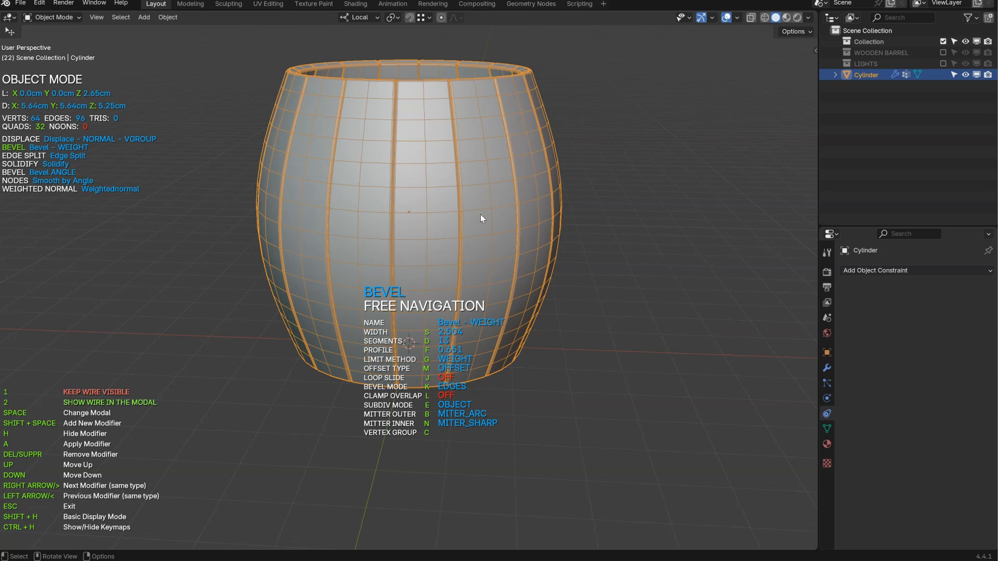
key("Escape")
Enable the wireframe overlay and check the topology of the barrel's rim and staves
key("shift+w")
middle_click_drag(397, 200, 406, 304)
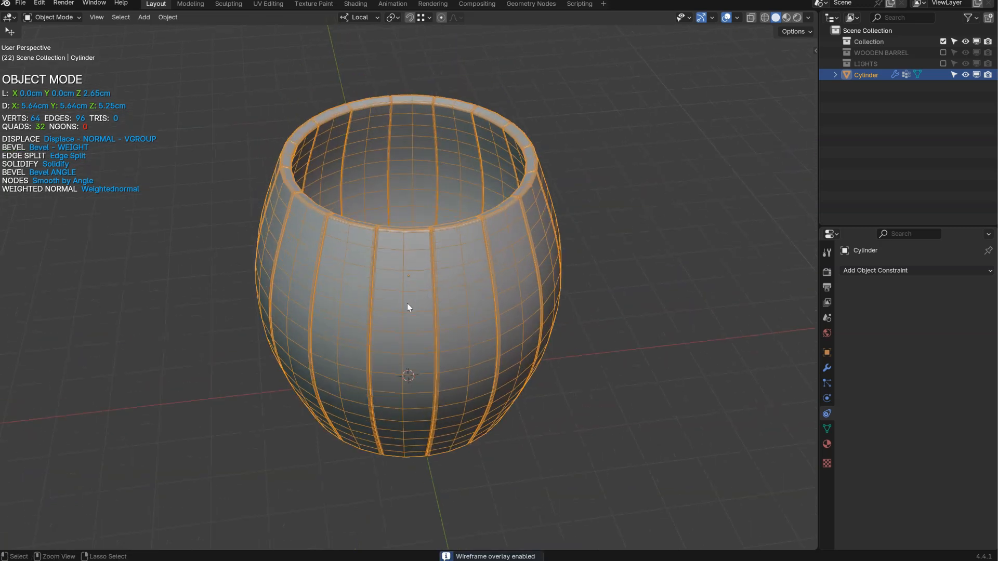
scroll(407, 303, "up", 2)
middle_click_drag(454, 181, 402, 178)
scroll(487, 164, "up", 2)
scroll(416, 207, "down", 3)
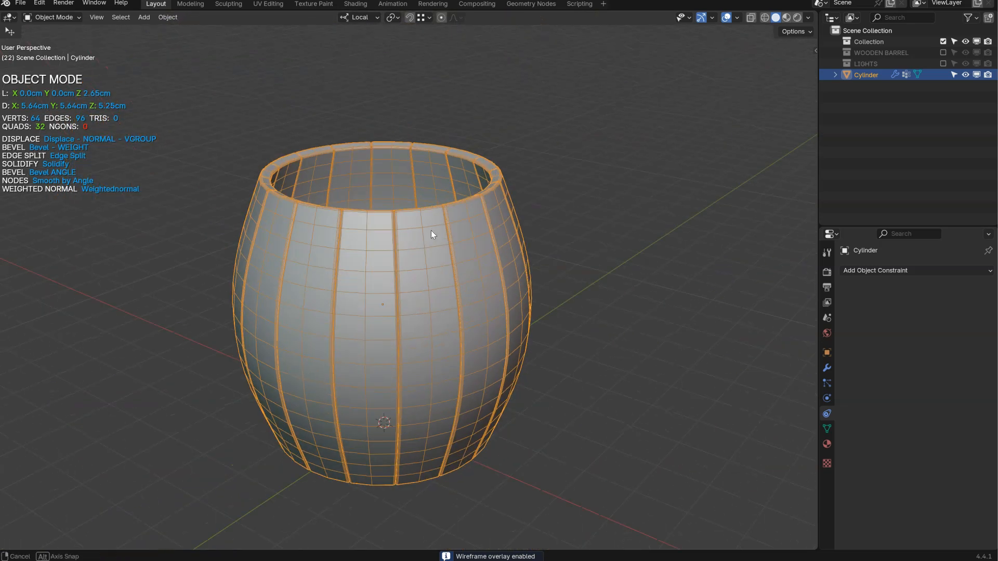
Add a Subdivision modifier to the barrel and inspect its rim and staves
right_click(475, 241)
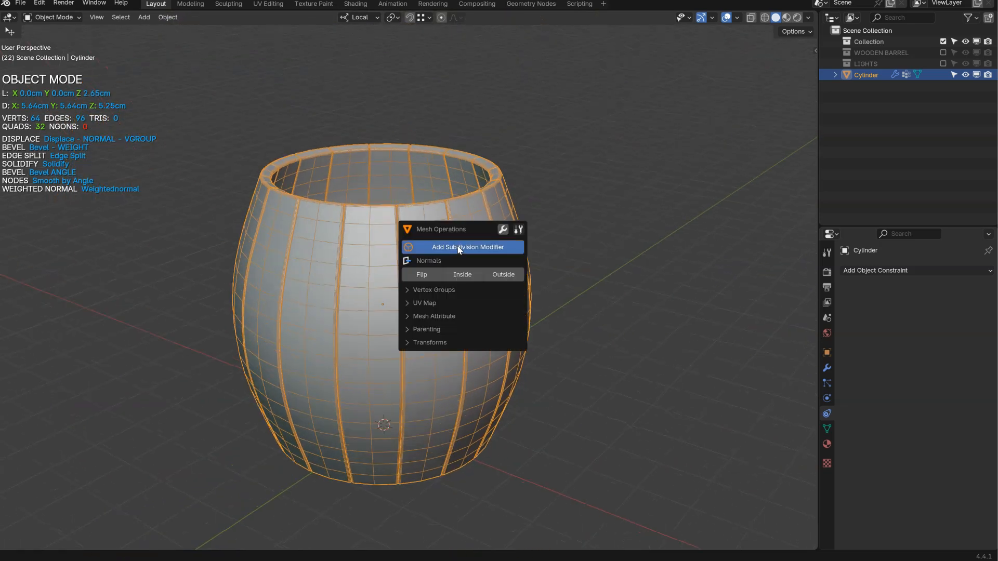
key("Return")
scroll(395, 244, "up", 3)
scroll(423, 234, "down", 4)
middle_click_drag(397, 291, 428, 258)
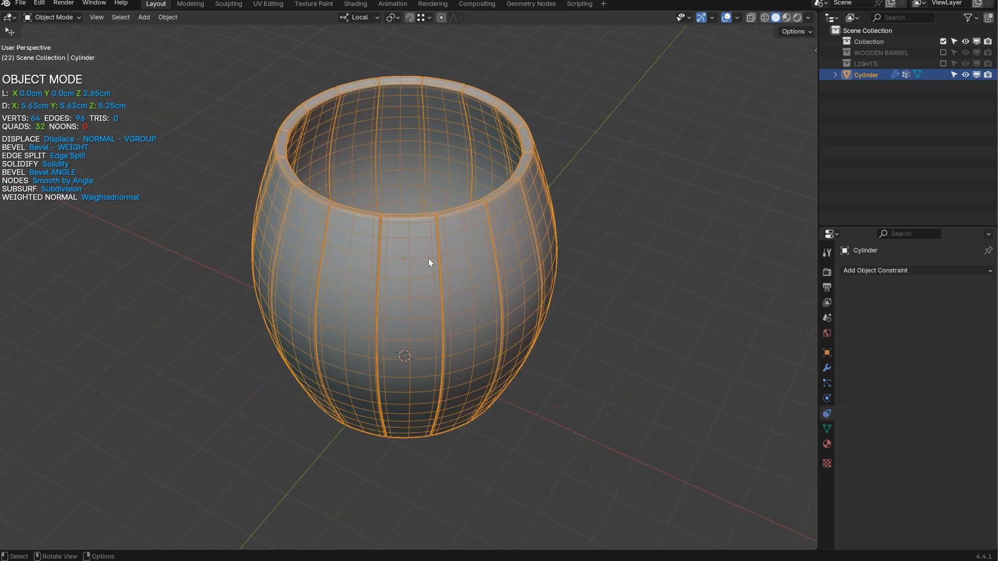
Add a plane and raise it along Z to about 5.15 cm, near the barrel's upper rim
key("shift+a")
mouse_move(421, 271)
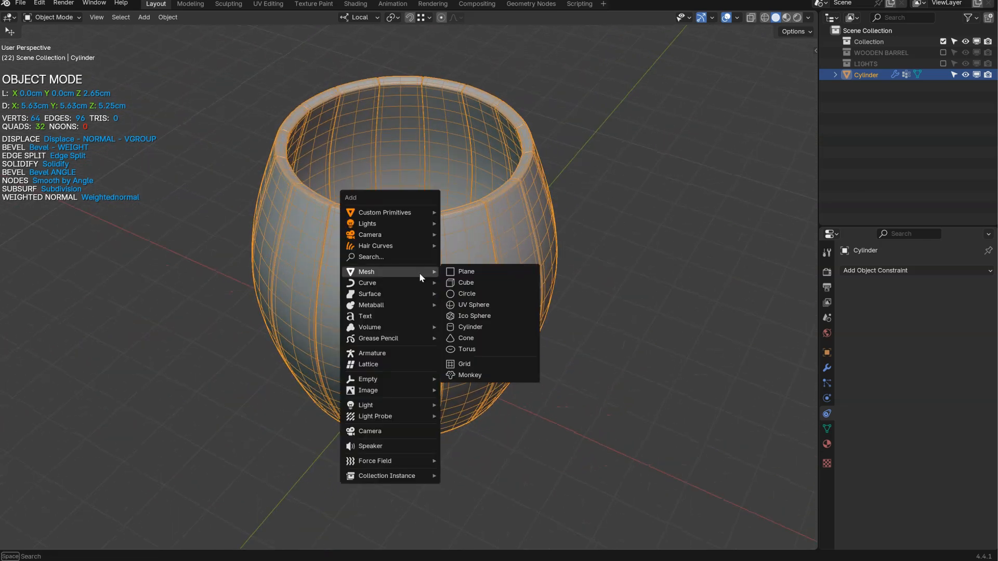
left_click(467, 273)
middle_click_drag(466, 273, 424, 329)
key("g")
key("z")
left_click(447, 89)
middle_click_drag(447, 89, 418, 171)
middle_click_drag(405, 106, 438, 208, "shift")
Scale the plane's mesh into a narrow plank about 0.98 cm wide and 4.99 cm long, spanning the barrel opening
key("Tab")
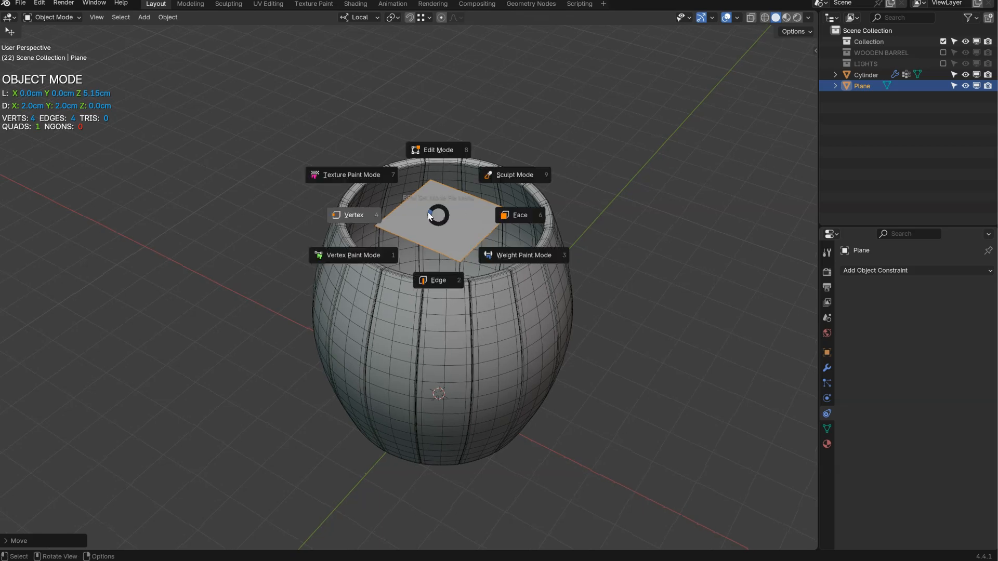
left_click(378, 216)
middle_click_drag(379, 216, 412, 215)
key("s")
left_click(529, 245)
middle_click_drag(494, 249, 397, 250)
key("s")
key("y")
left_click(276, 285)
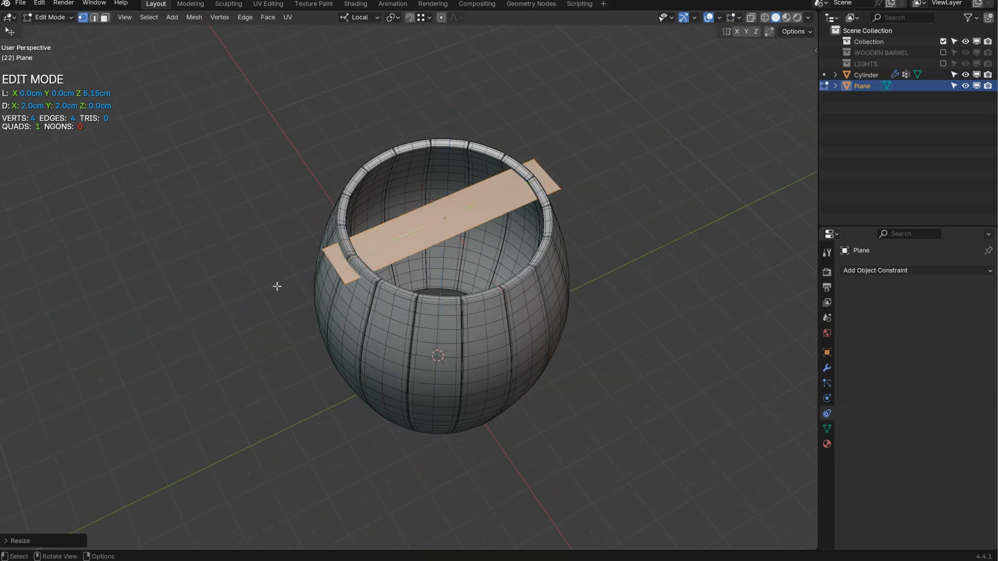
middle_click_drag(276, 286, 412, 276)
key("Tab")
Add a Solidify modifier to the plank with a thickness of about 0.17 cm
middle_click_drag(485, 248, 470, 275, "shift")
scroll(433, 235, "up", 4)
middle_click_drag(470, 274, 447, 258)
key("space")
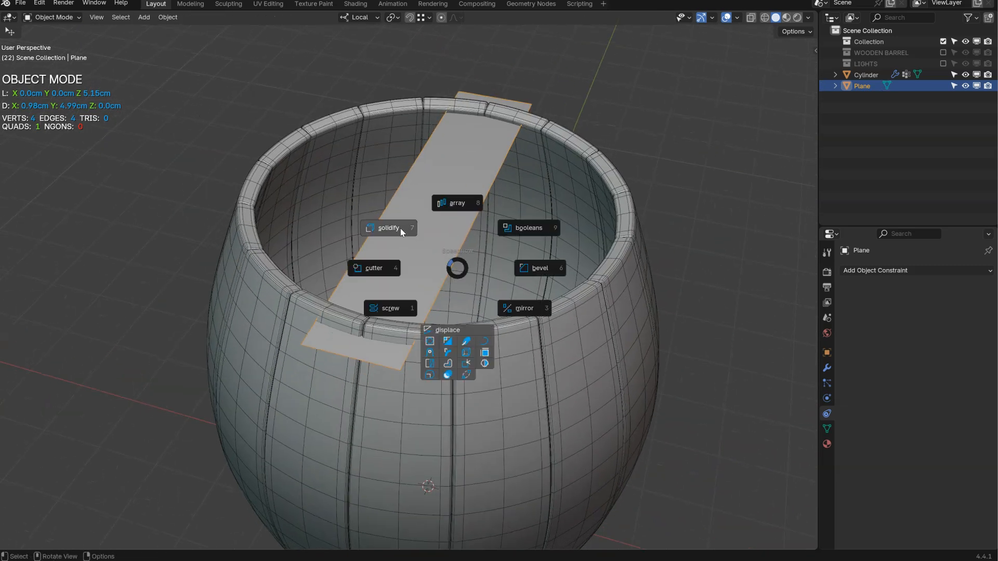
left_click(400, 228)
Round the plank's edges with an angle-limited Bevel modifier using 4 segments
key("shift+space")
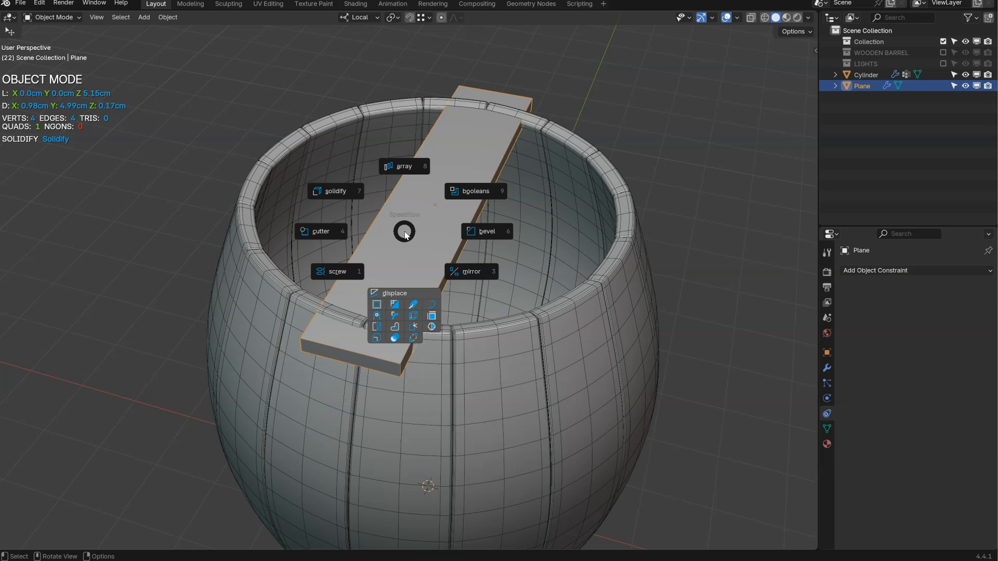
left_click(480, 234)
left_click(478, 235)
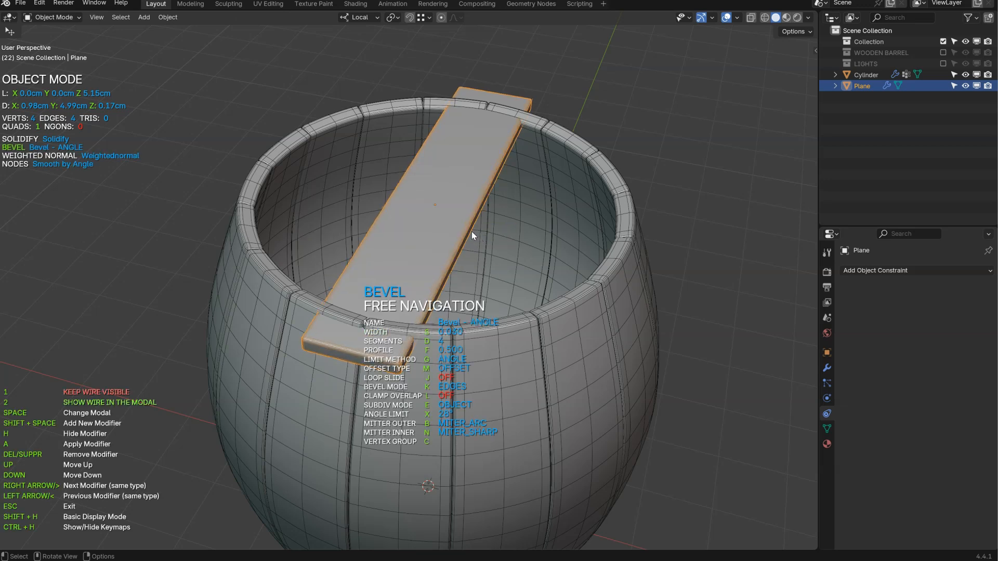
middle_click_drag(472, 232, 460, 205)
key("Escape")
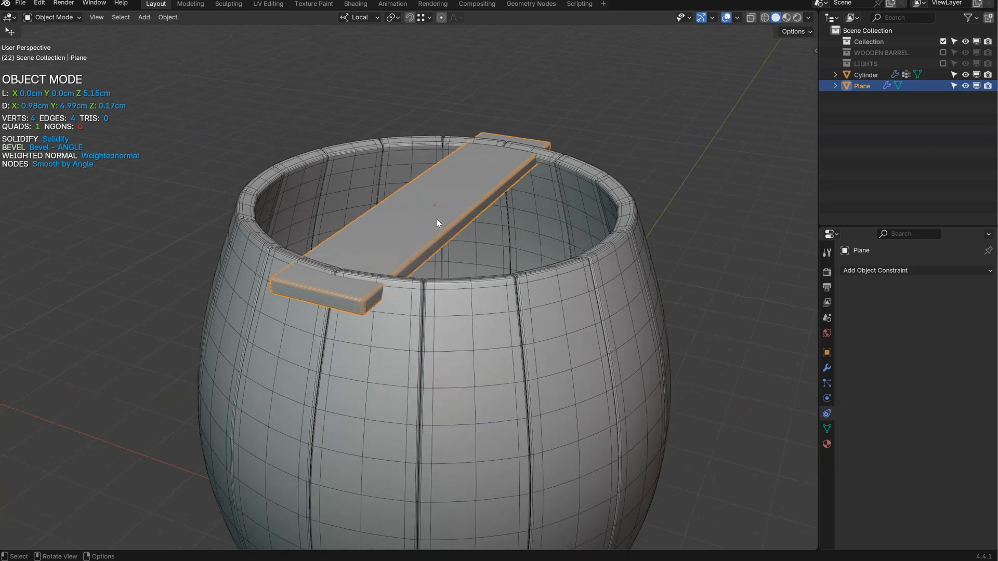
Lower the plank to about 5.04 cm in Z and array it along X with a count of 3
key("g")
key("z")
left_click(437, 229)
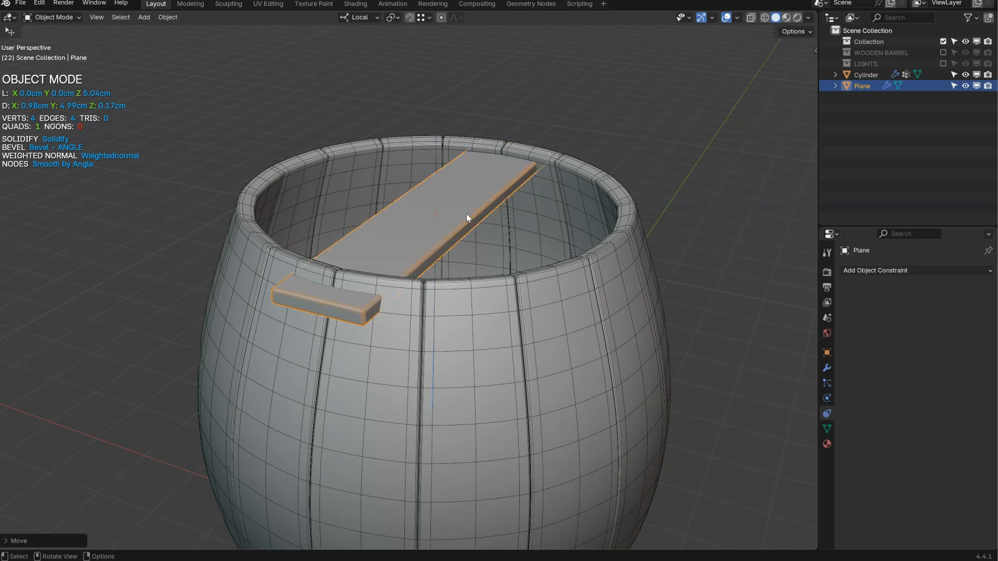
key("space")
left_click(471, 193)
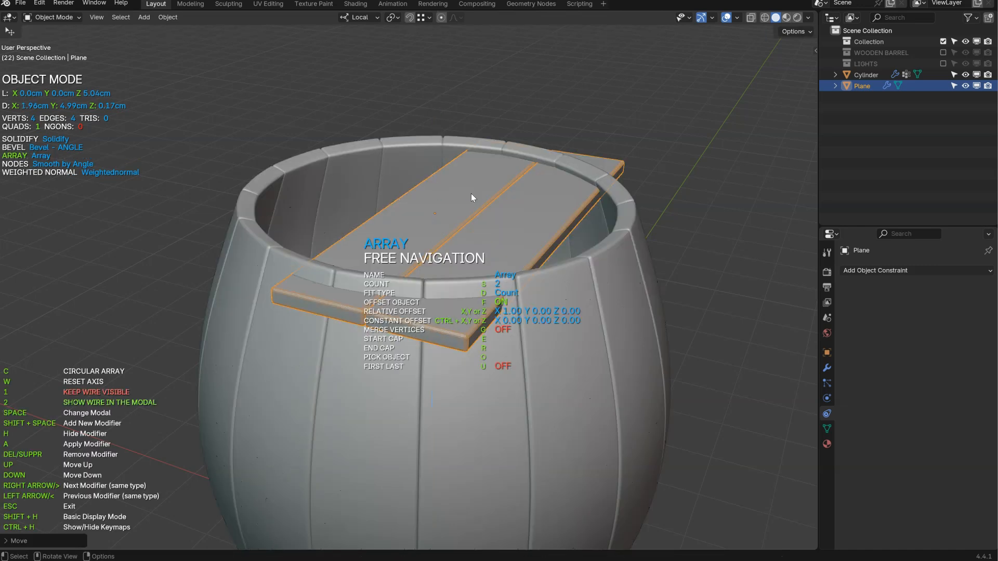
key("s")
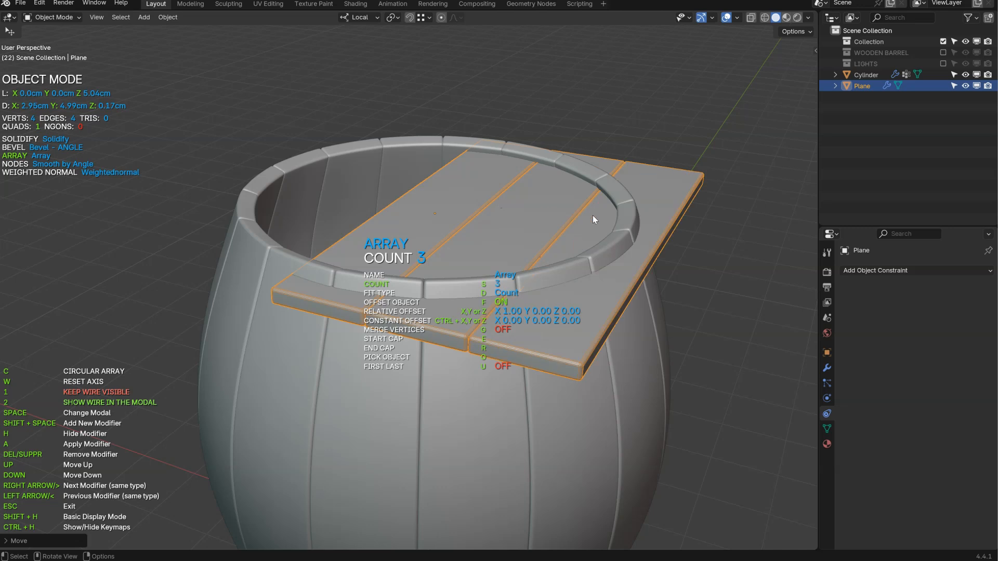
left_click(591, 217)
Narrow the plank's mesh along its local X axis so the three-plank row spans about 2.61 cm
middle_click_drag(590, 217, 575, 238)
key("Tab")
key("s")
key("x")
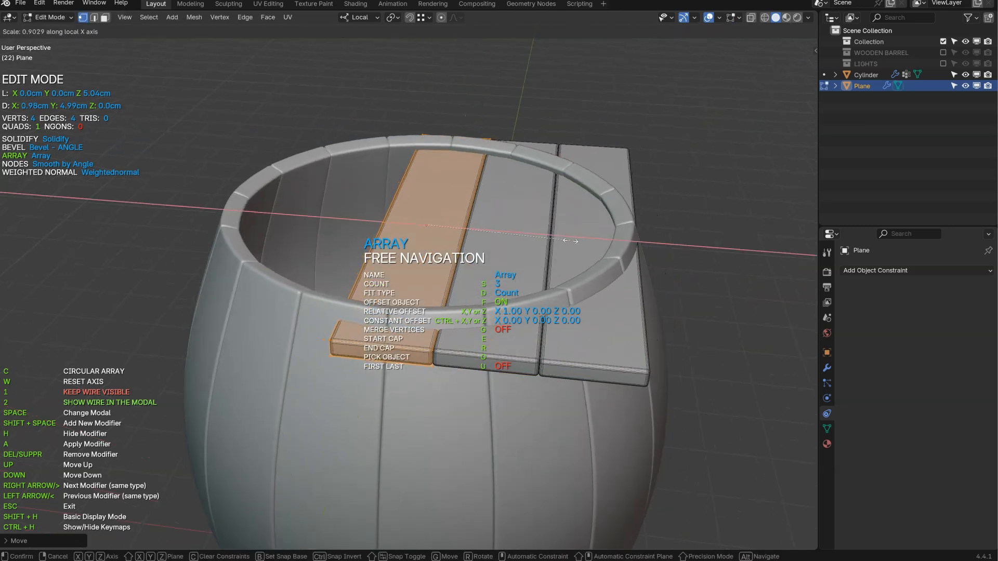
left_click(568, 241)
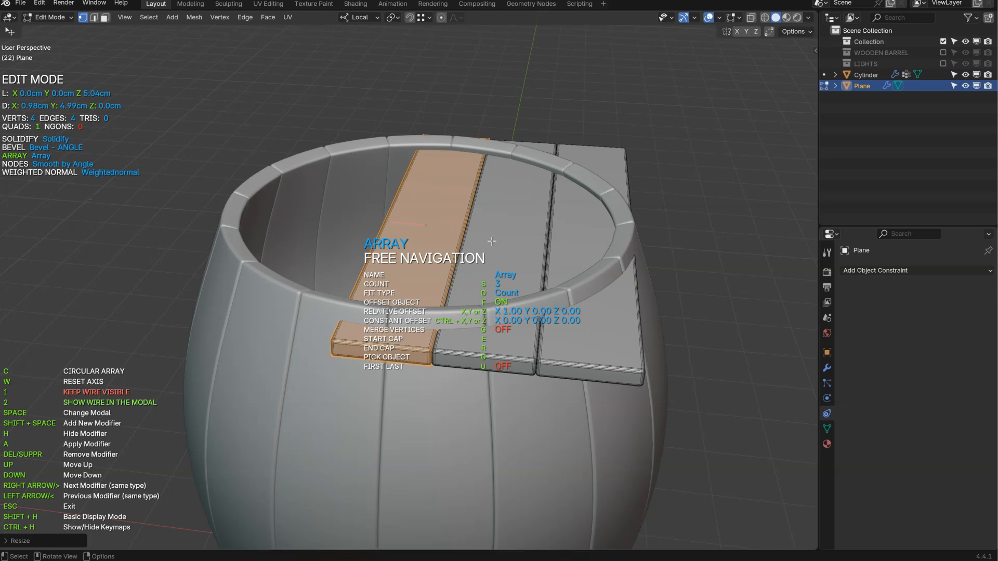
key("Tab")
Add one centred lengthwise loop cut to the base plank
key("Tab")
key("ctrl+r")
left_click(381, 337)
right_click(381, 336)
key("Tab")
Nudge the array's relative X offset up slightly to open the gaps between the planks
middle_click_drag(477, 236, 484, 235)
middle_click_drag(423, 374, 414, 267, "shift")
scroll(414, 267, "up", 5)
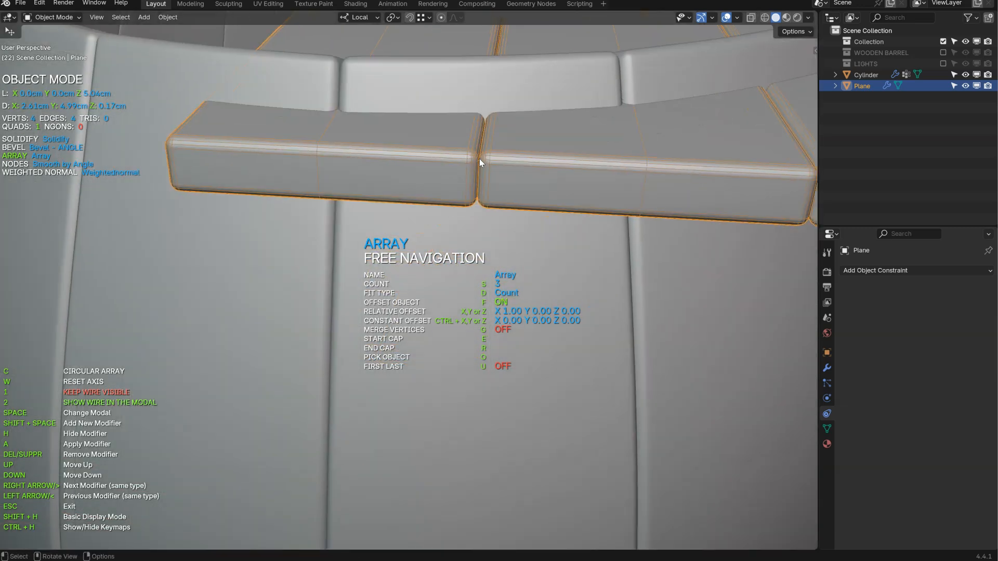
key("x")
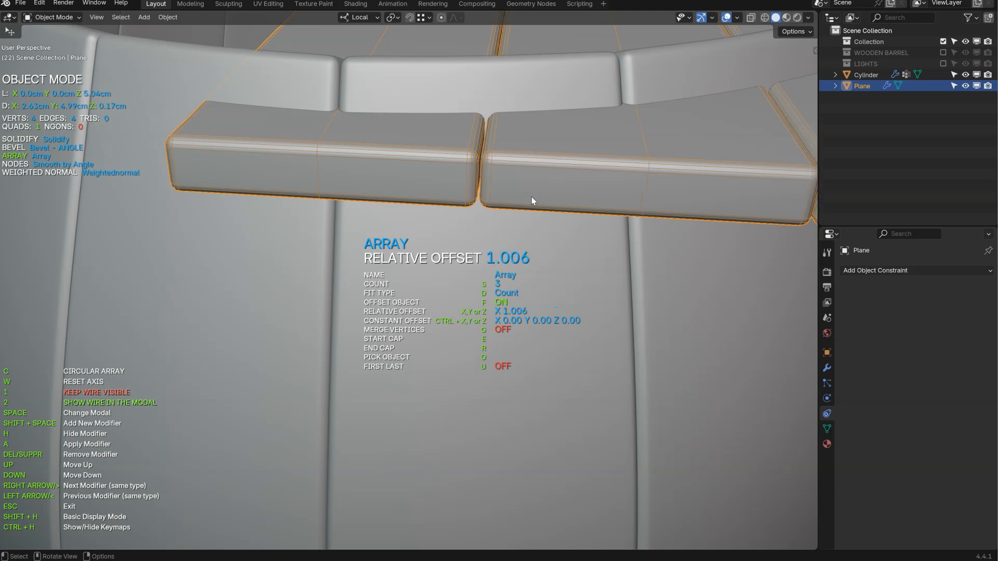
left_click(527, 197)
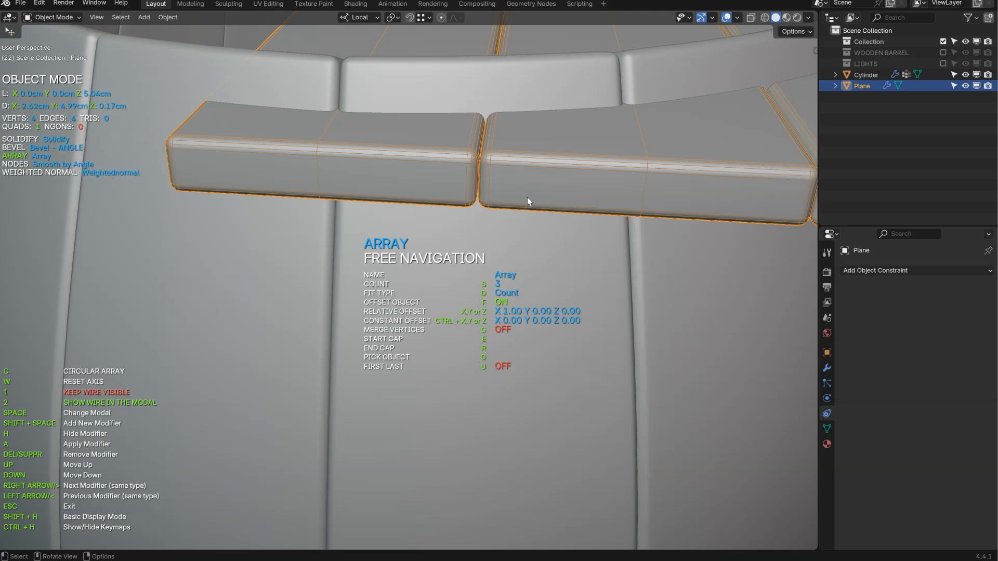
Mirror the planks across X with bisect on the X axis, placing the Mirror modifier above Weighted Normal in the stack
middle_click_drag(553, 153, 358, 223, "ctrl")
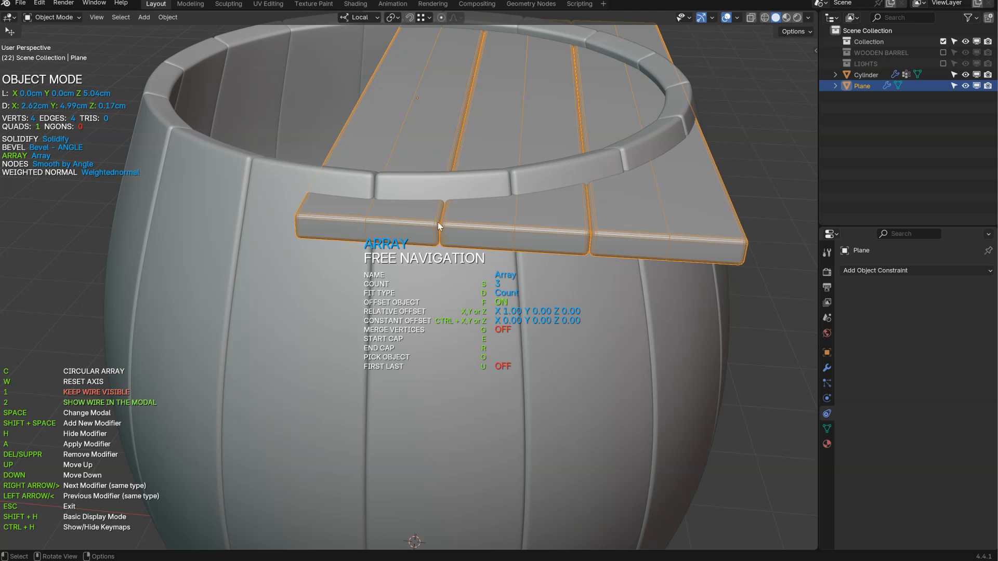
scroll(482, 221, "down", 3)
mouse_move(482, 221)
middle_mouse_down()
mouse_move(473, 242)
mouse_move(494, 232)
middle_mouse_up()
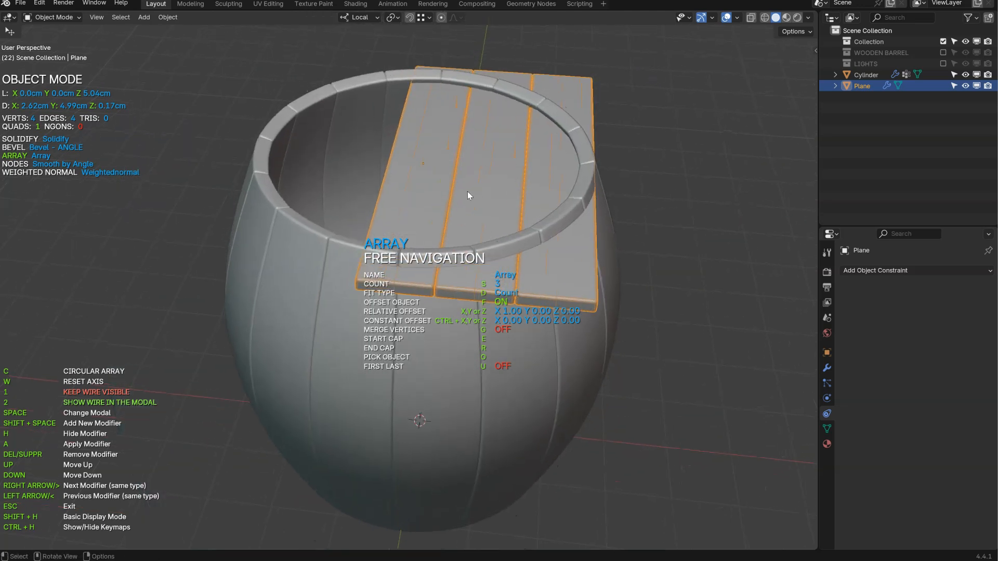
key("shift+space")
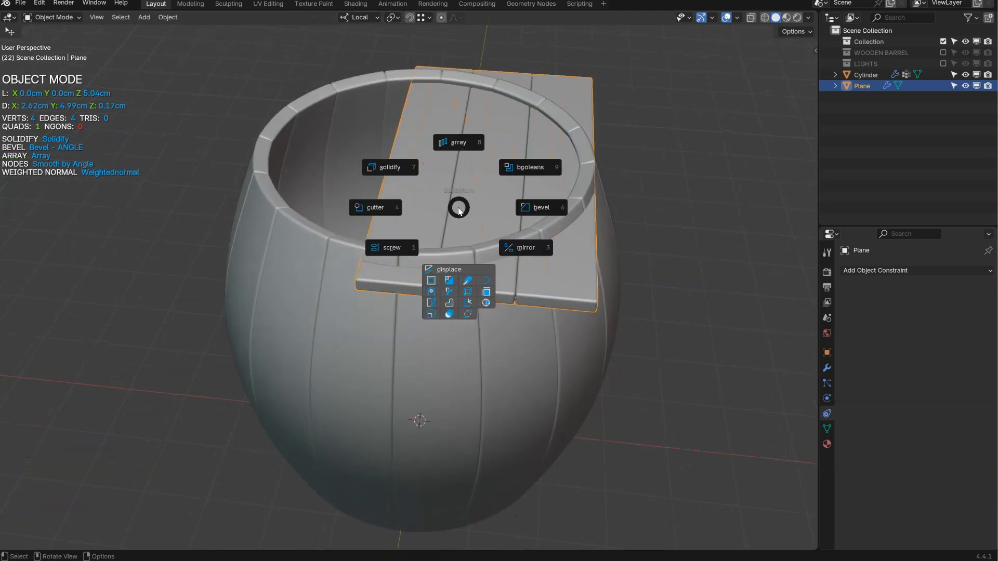
left_click(519, 249)
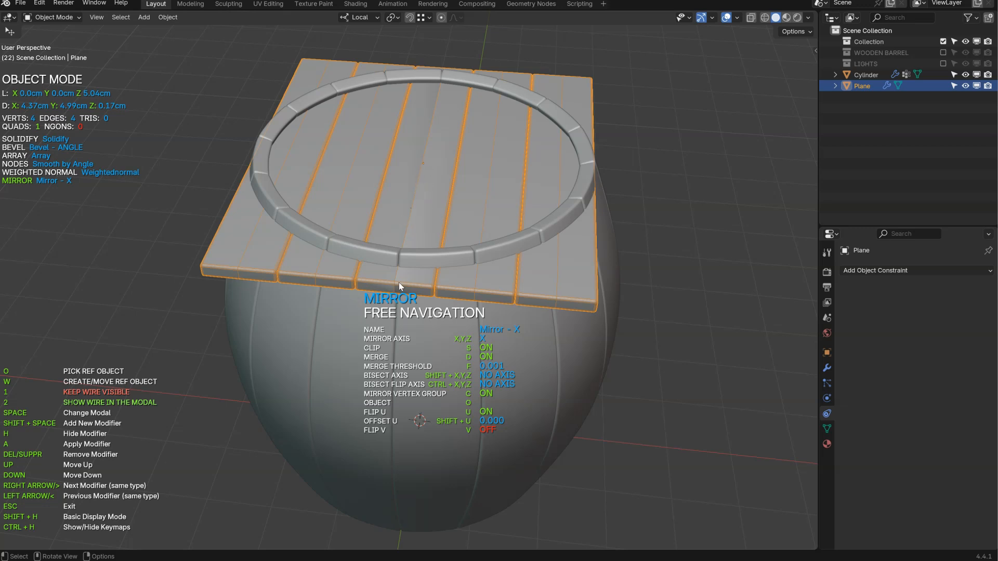
key("shift+x")
key("Up")
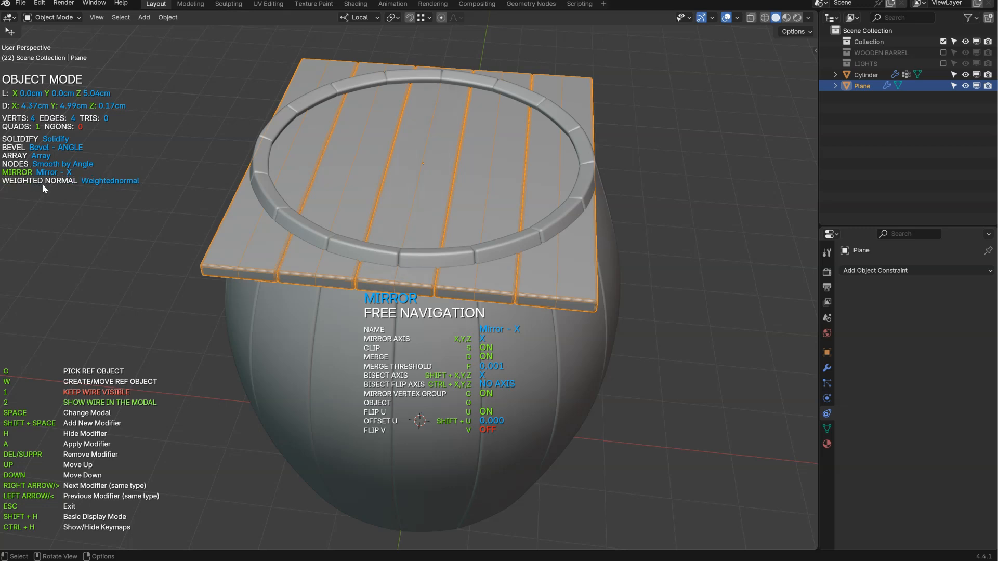
key("Down")
key("Up")
key("Escape")
Add a second Mirror modifier to the planks and set its mirror axis to Z only
scroll(467, 190, "down", 3)
middle_click_drag(499, 207, 448, 192)
middle_click_drag(448, 192, 429, 210)
scroll(418, 188, "up", 2)
key("space")
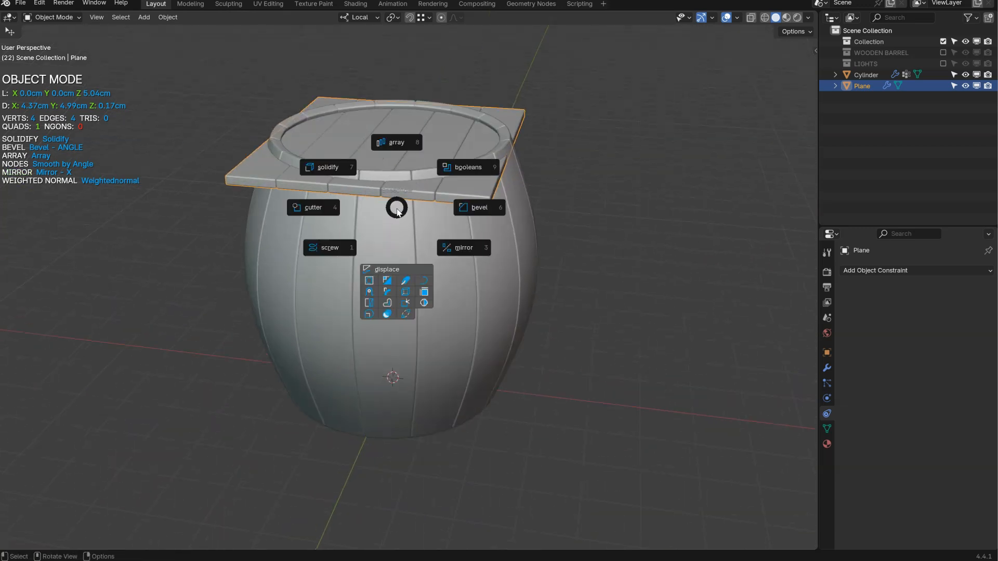
left_click(463, 248)
middle_click_drag(413, 219, 453, 201)
key("shift+space")
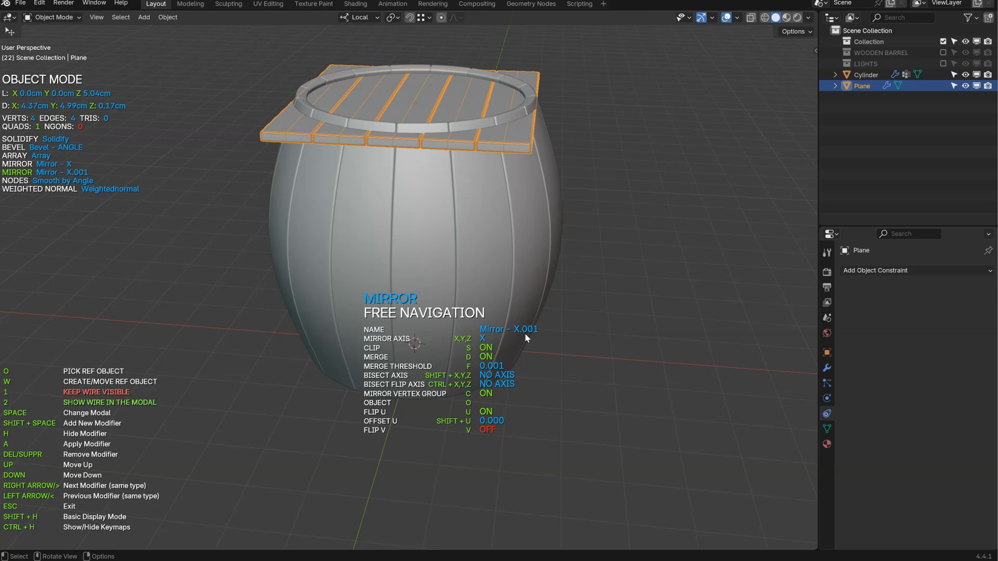
key("x")
middle_click_drag(485, 306, 413, 252)
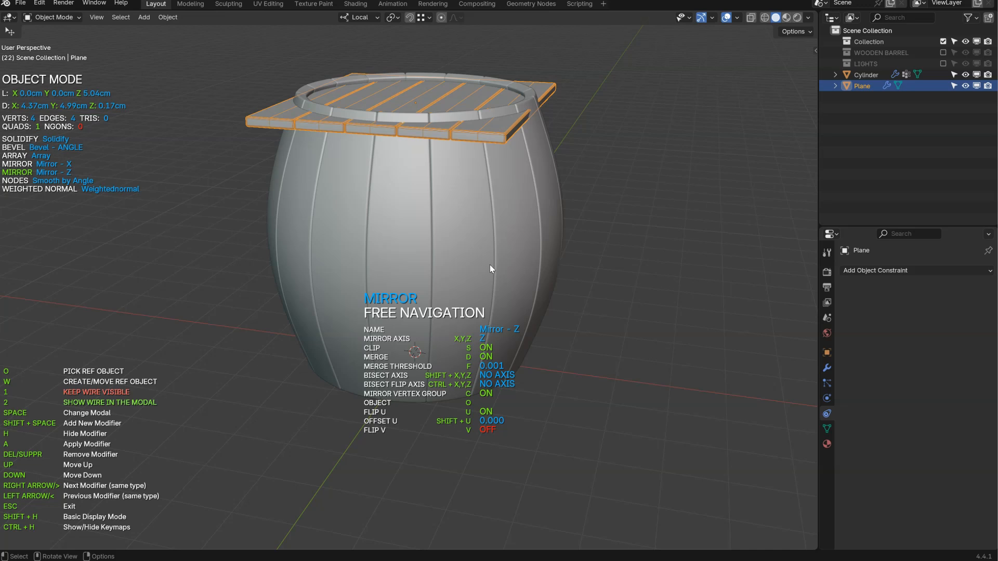
Use the barrel cylinder as the Z mirror's reference object to copy the plank lid to the barrel's base
key("o")
left_click(549, 230)
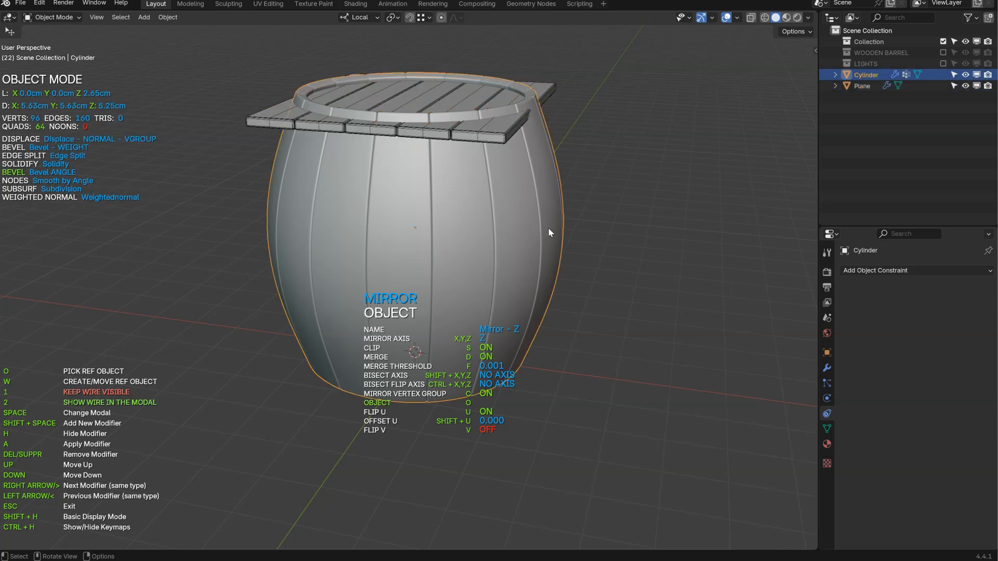
middle_click_drag(546, 245, 471, 154)
middle_click_drag(495, 227, 459, 80)
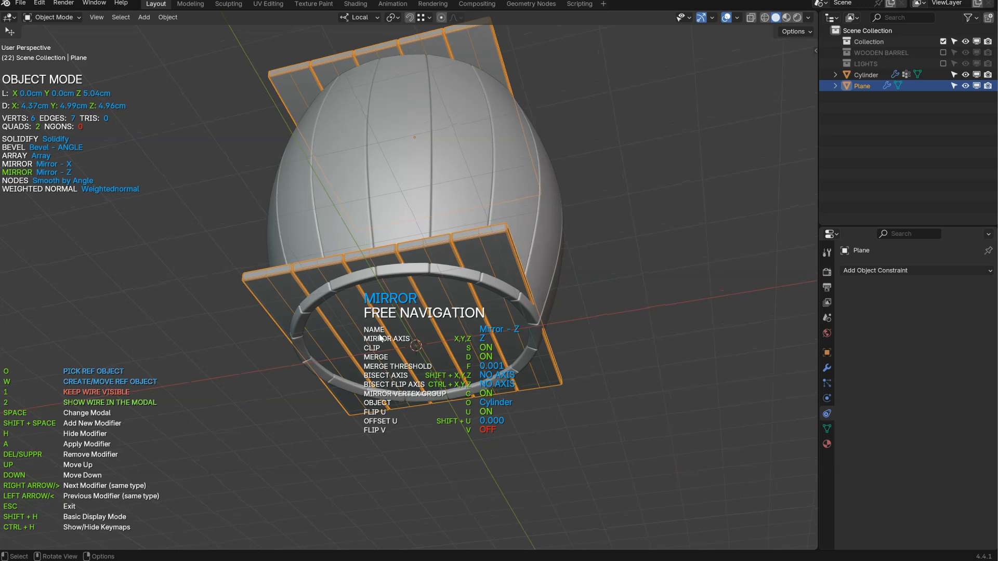
key("Escape")
left_click(439, 156)
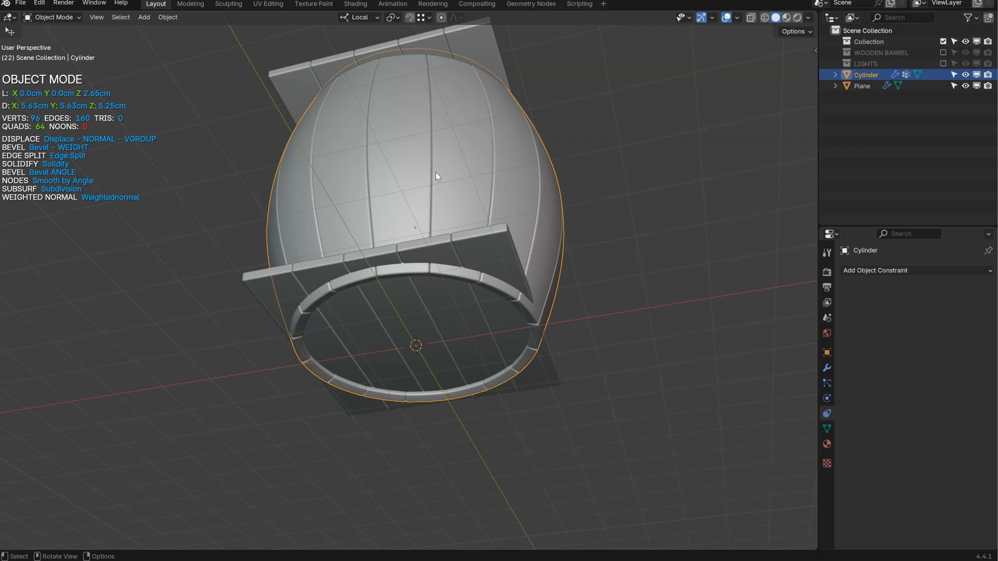
key("g")
key("z")
right_click(436, 159)
middle_click_drag(436, 157, 473, 227)
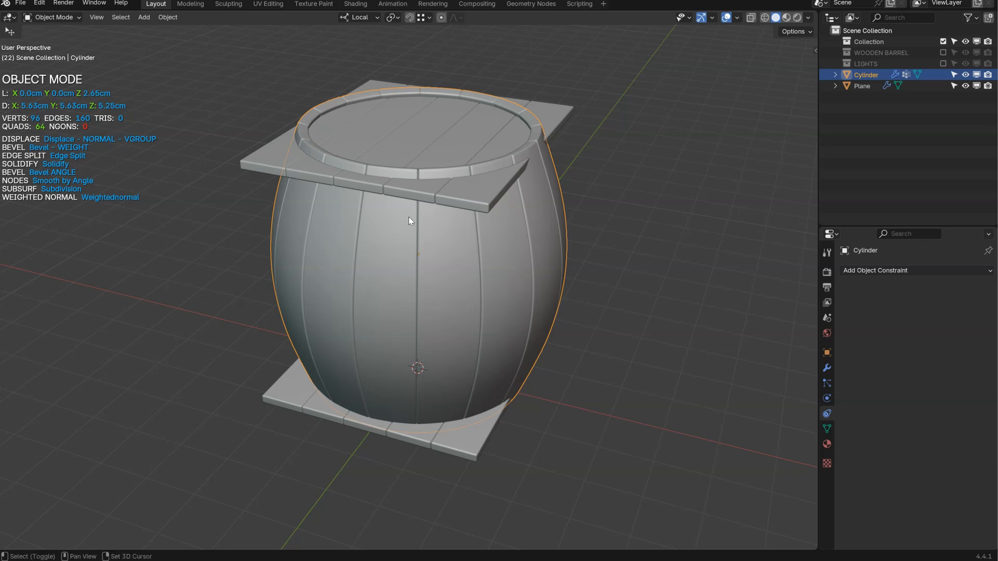
Add a screw-based cylinder primitive and raise it along Z to about 5.41 cm
key("shift+space")
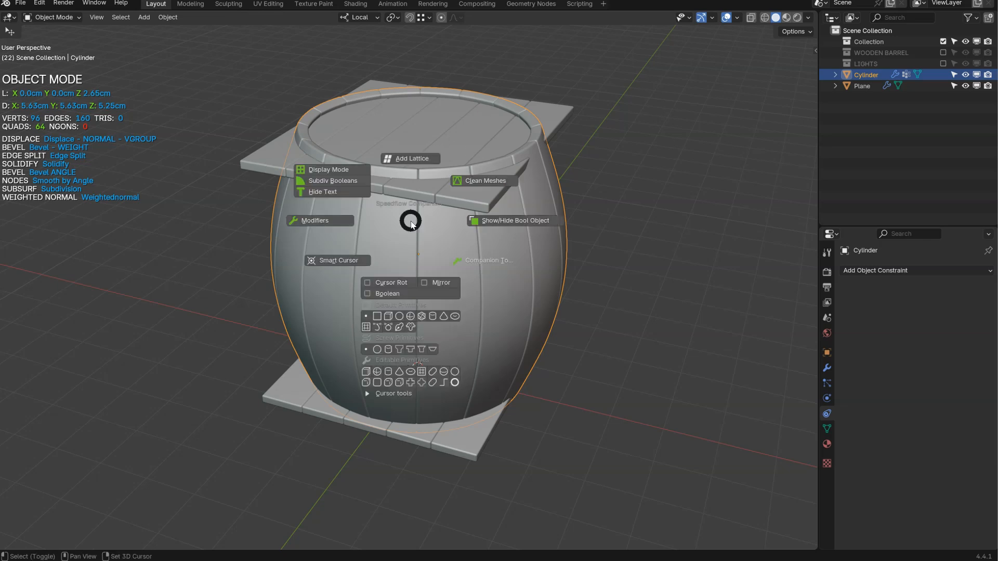
left_click(390, 348)
key("g")
key("z")
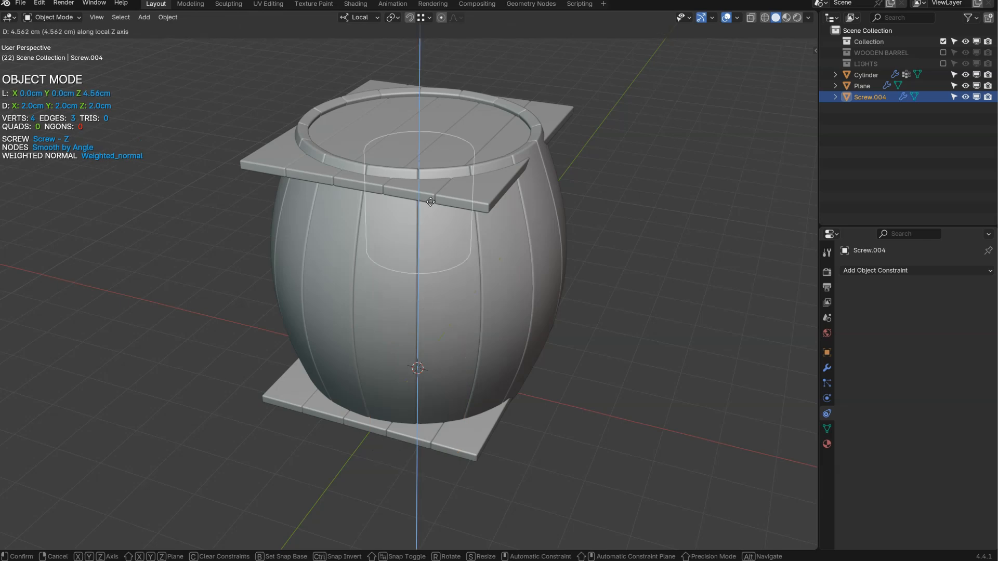
left_click(510, 194)
Scale the new cylinder to about 4.15 cm wide and 6.62 cm tall through both lids, and apply its scale
key("s")
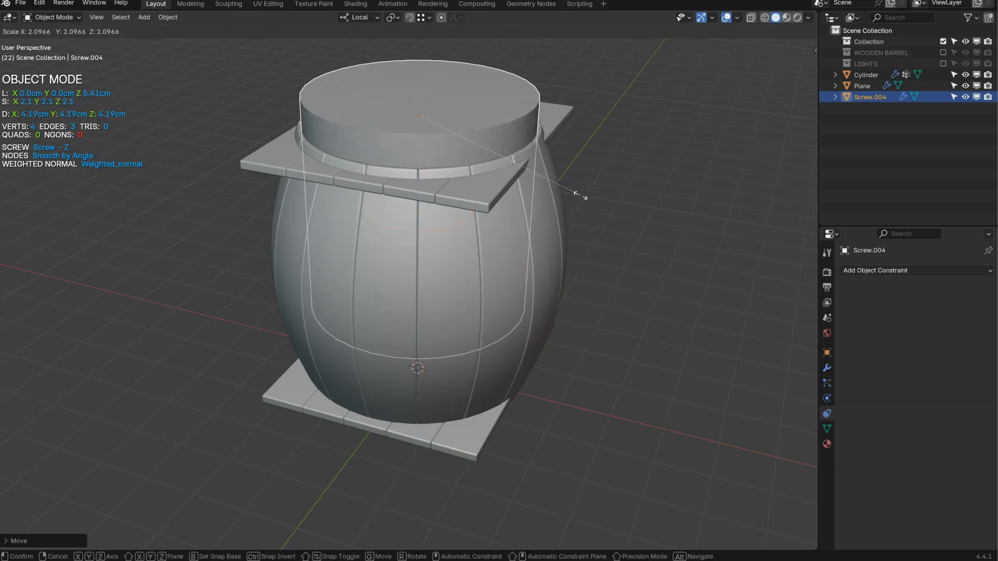
left_click(584, 196)
middle_click_drag(583, 196, 474, 206)
key("s")
key("z")
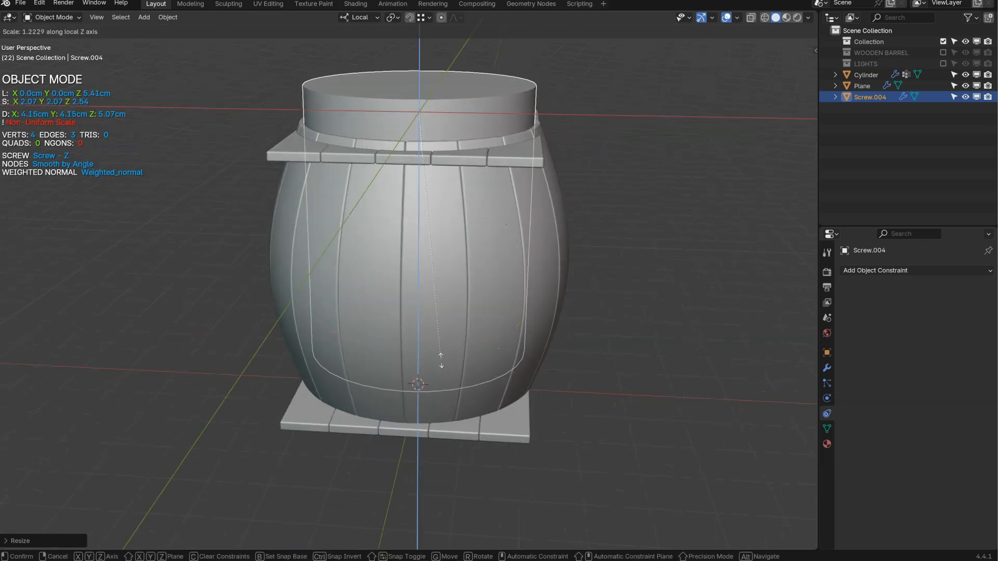
left_click(432, 367)
middle_click_drag(432, 362, 465, 326)
key("ctrl+a")
left_click(538, 289)
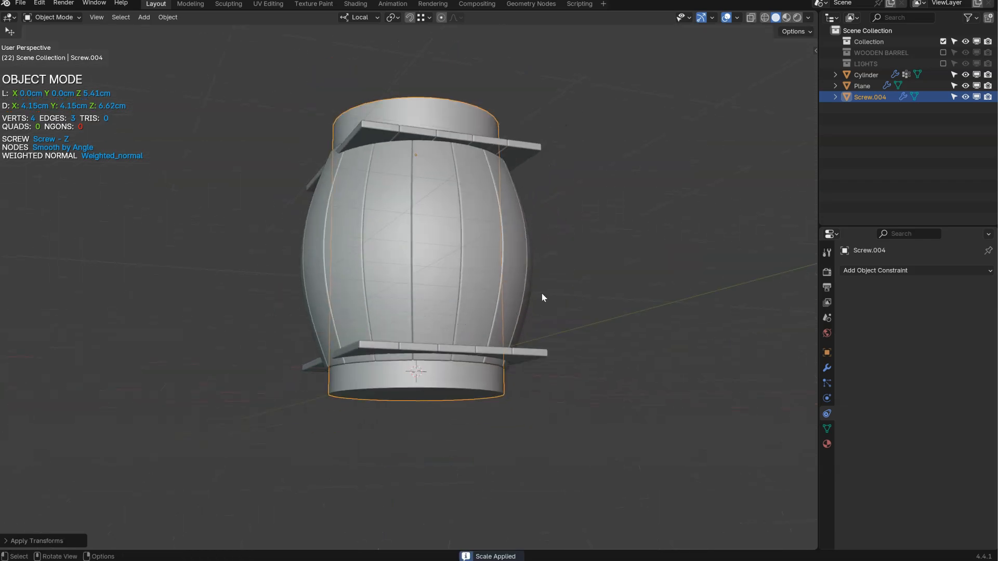
Cut the plank lids with the cylinder using a Boolean modifier set to Intersect, keeping only the round portions inside the rim
middle_click_drag(528, 248, 468, 139)
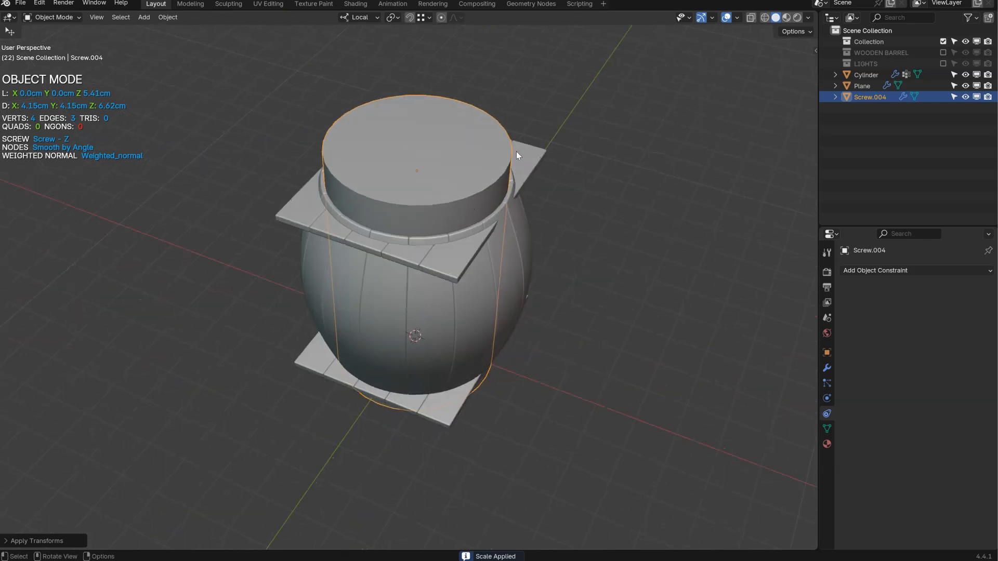
left_click(540, 154, "shift")
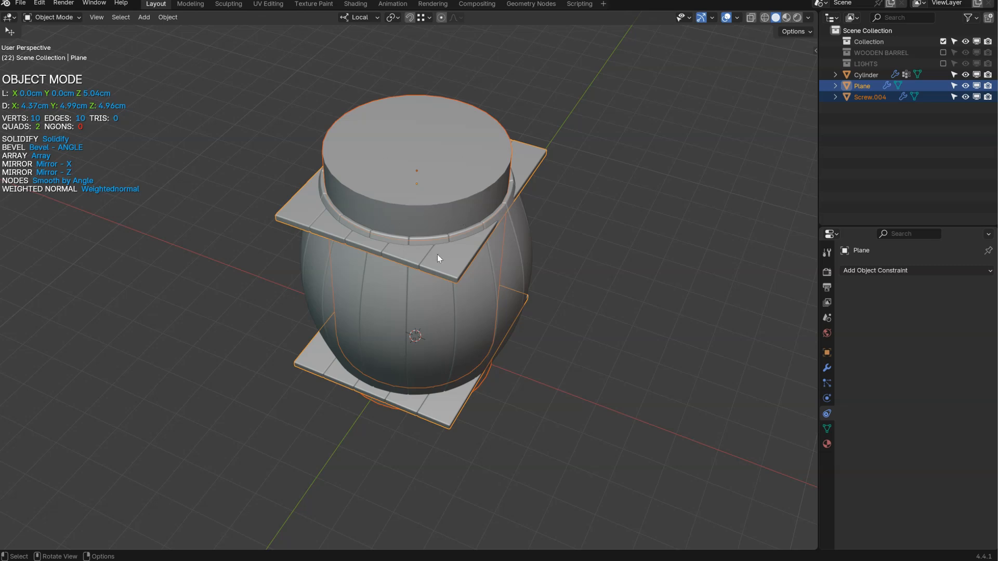
key("space")
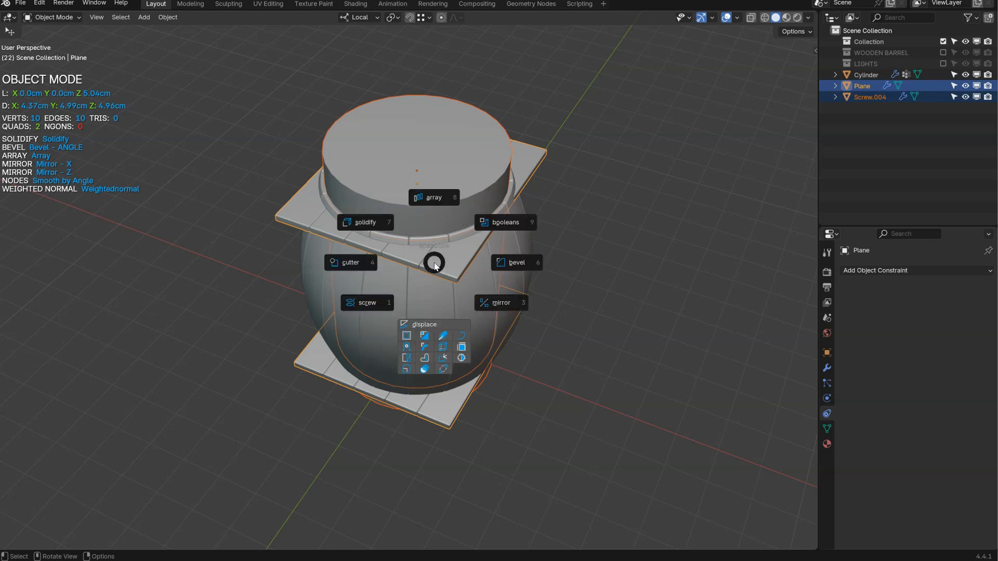
left_click(506, 223)
scroll(468, 207, "up", 3)
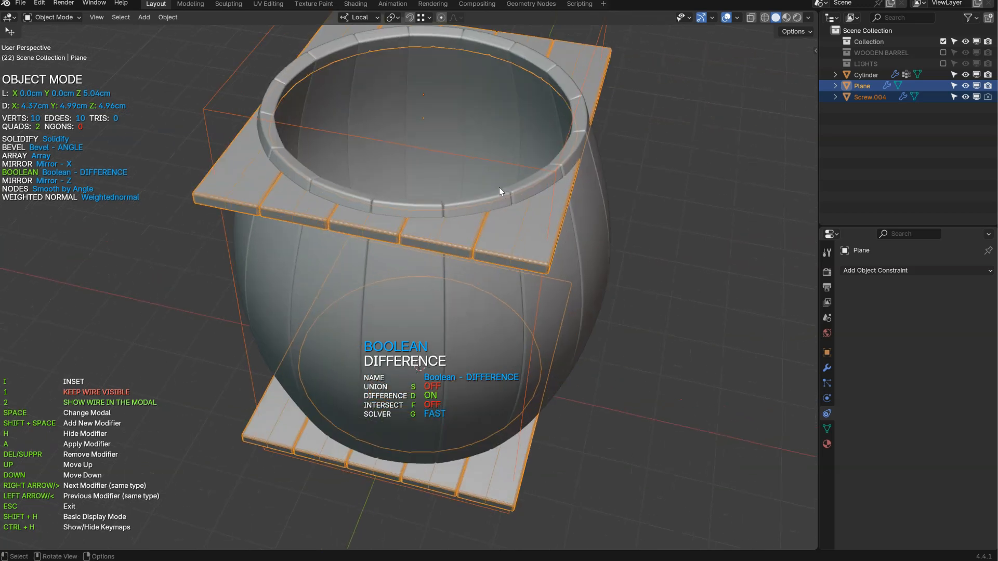
middle_click_drag(500, 192, 441, 206)
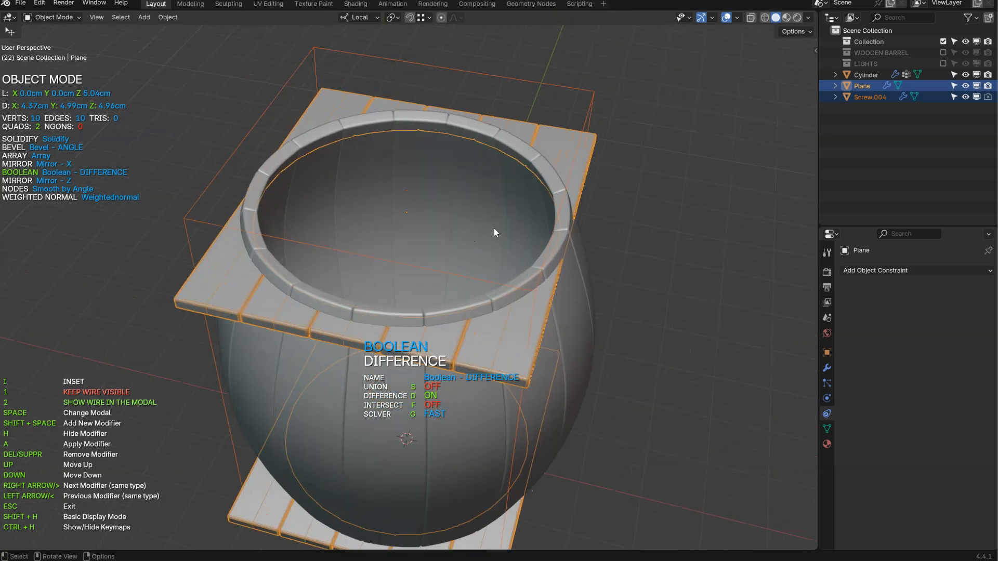
middle_click_drag(475, 394, 487, 380)
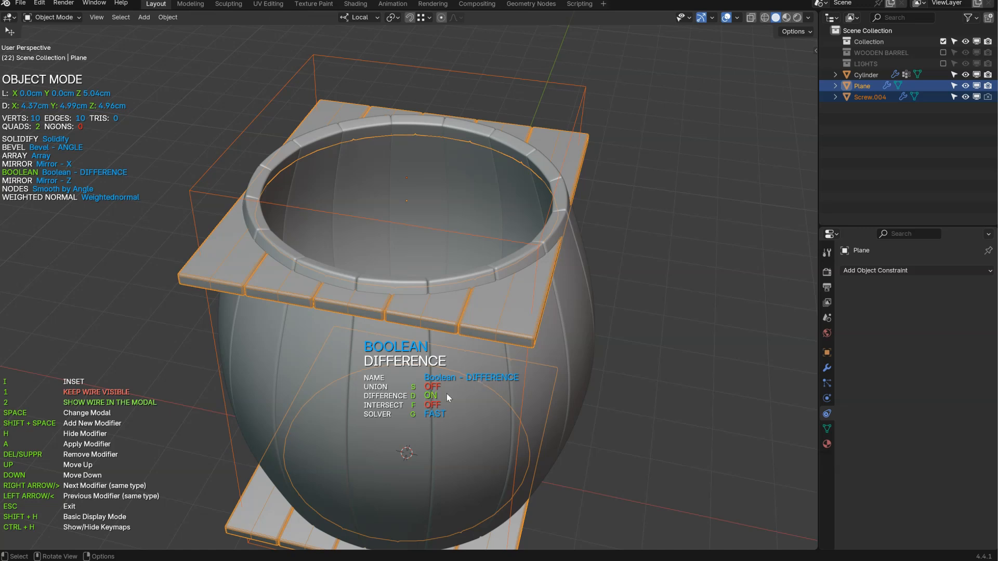
key("f")
middle_click_drag(541, 242, 447, 249)
left_click(439, 204)
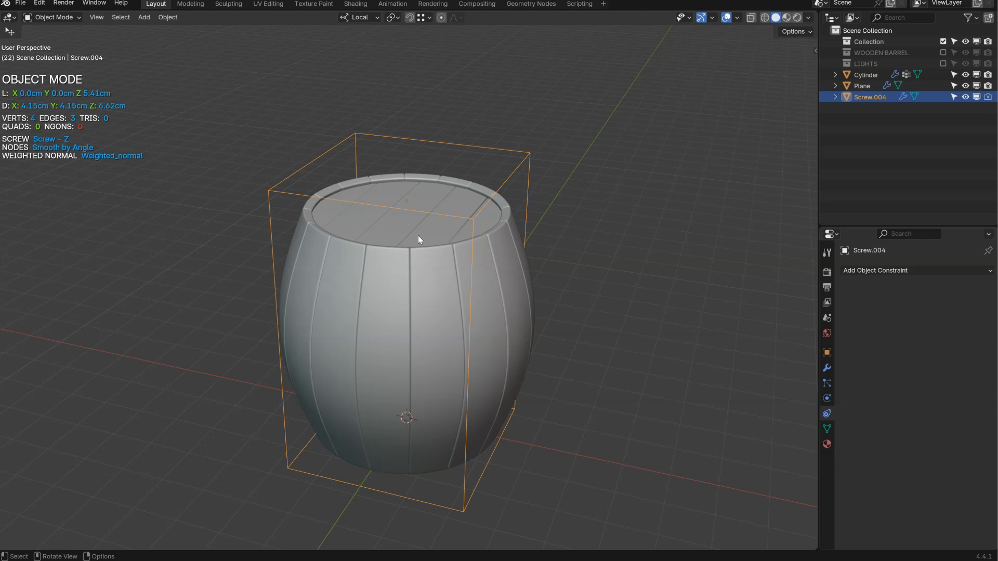
Isolate the plank lids in local view and turn on their wireframe display
left_click(404, 237)
key("ctrl+space")
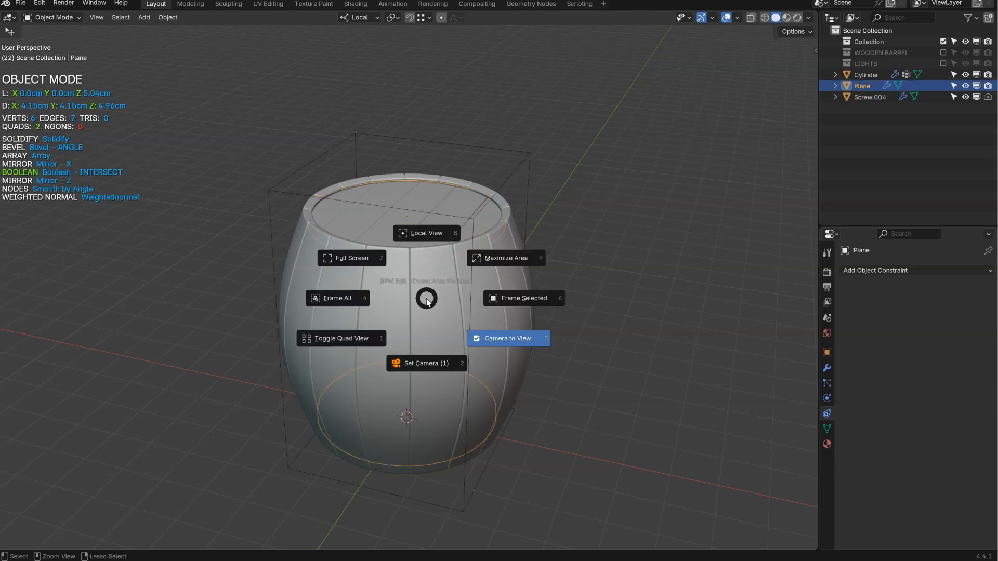
left_click(426, 233)
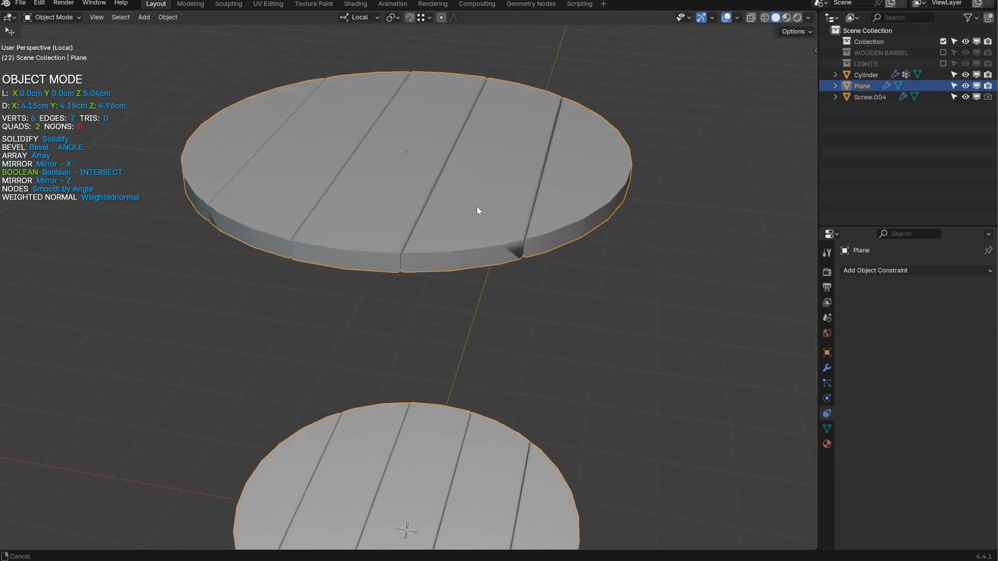
key("z")
left_click(408, 248)
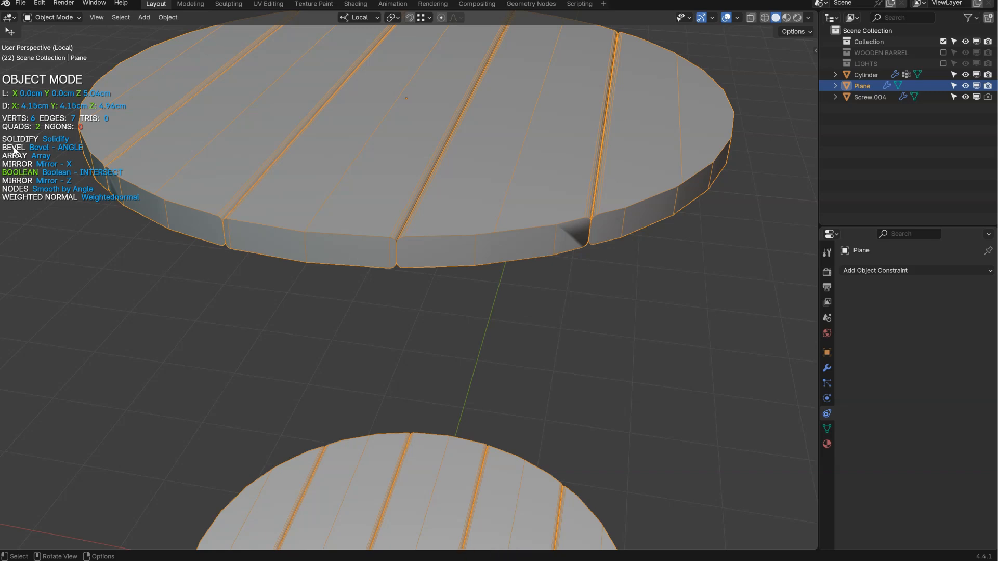
Reorder the planks' Bevel modifier to sit below the Boolean and above the Z Mirror so the cut edges get bevelled
key("space")
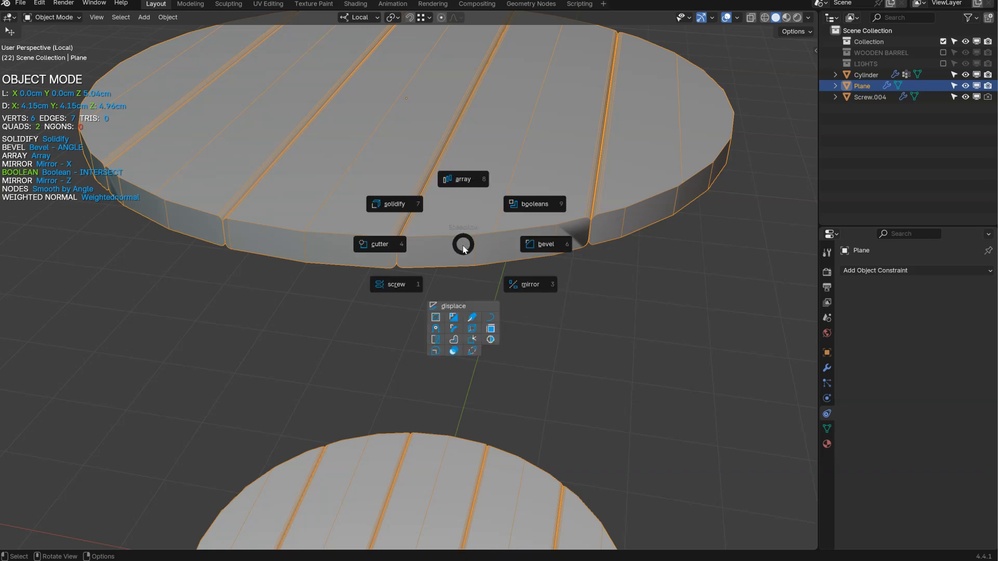
left_click(544, 245)
key("Down")
key("Down")
key("Down")
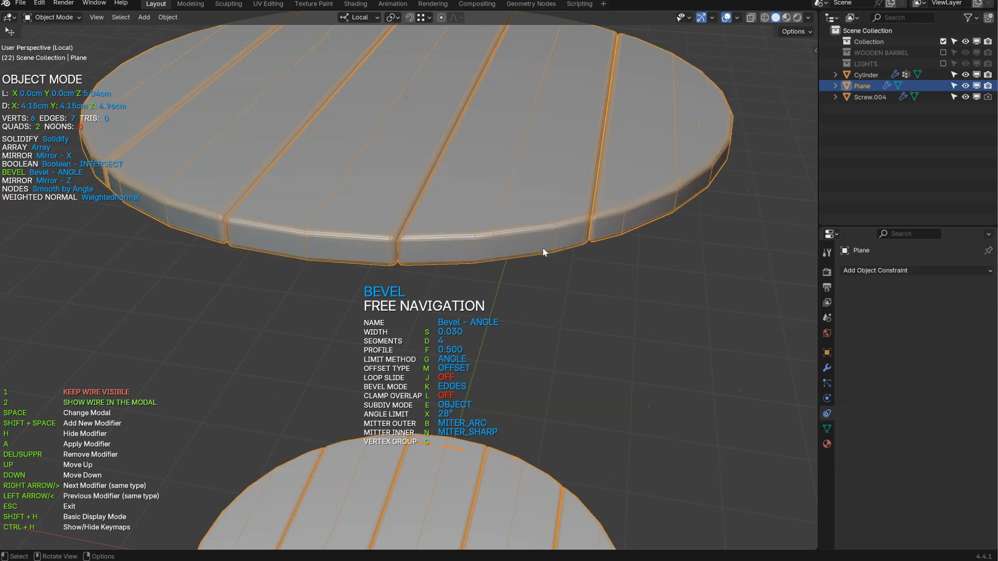
key("Up")
middle_click_drag(541, 250, 449, 283)
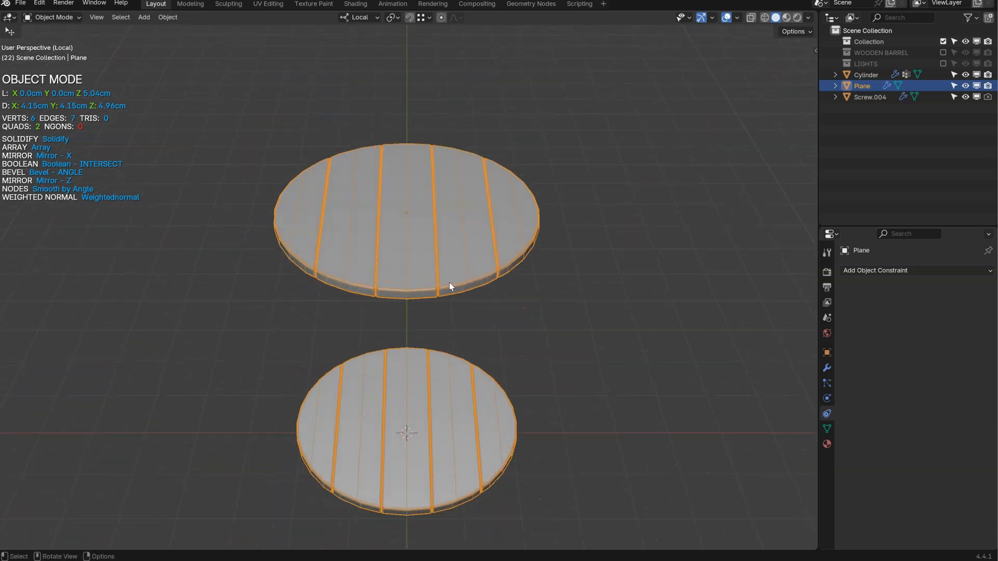
Exit local view and hide the cylinder used as the Boolean cutter
key("grave")
left_click(470, 254)
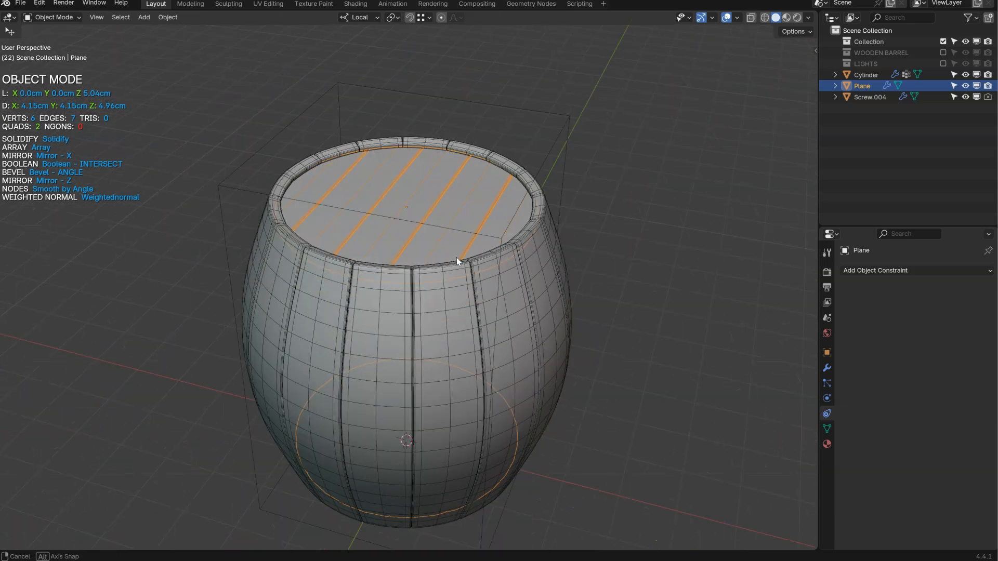
left_click(560, 158)
key("h")
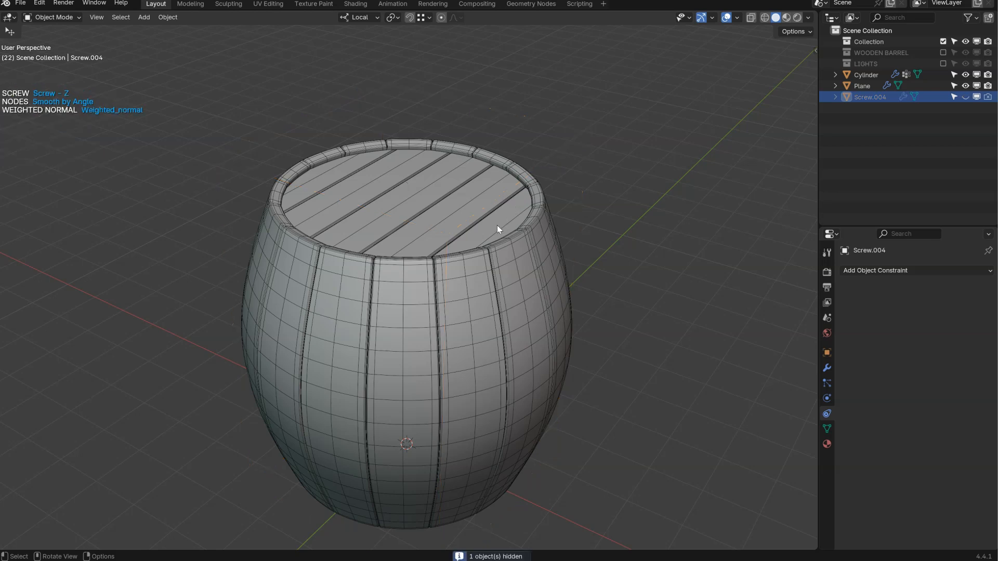
Add a single-vertex screw primitive at the centre of the barrel's base
scroll(497, 225, "down", 3)
middle_click_drag(487, 229, 464, 396)
middle_click_drag(420, 368, 408, 263)
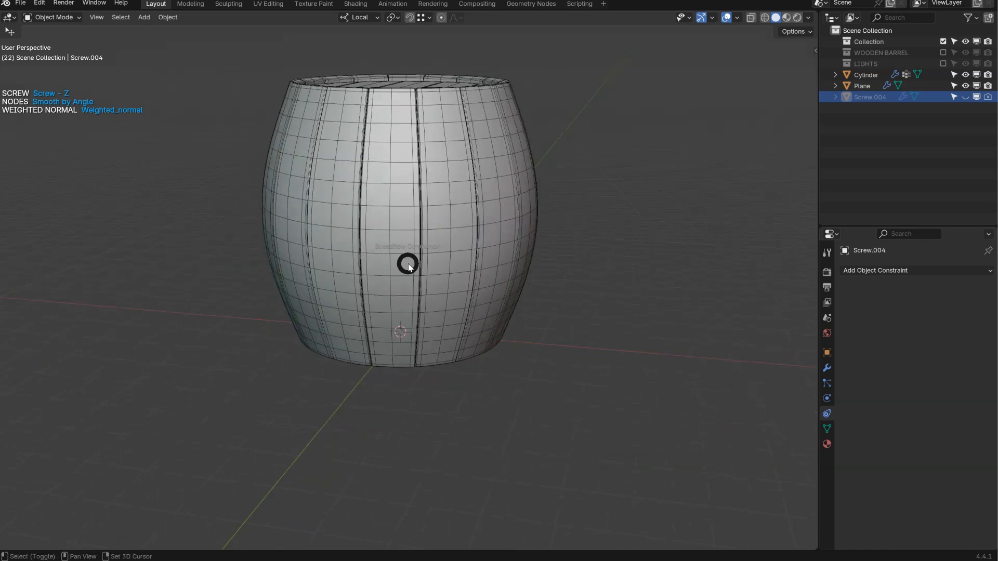
left_click(408, 264)
left_click(409, 268)
key("shift+q")
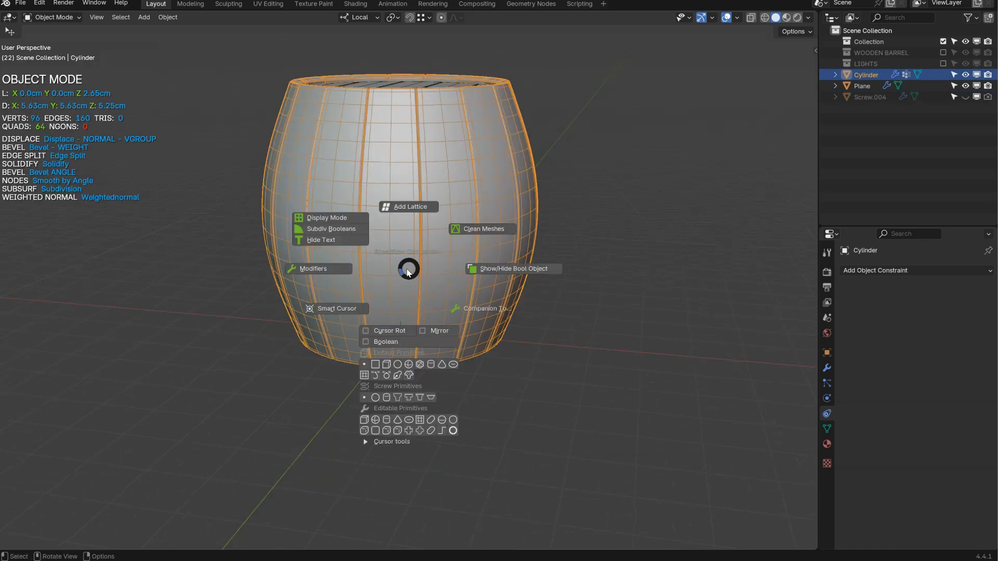
left_click(364, 398)
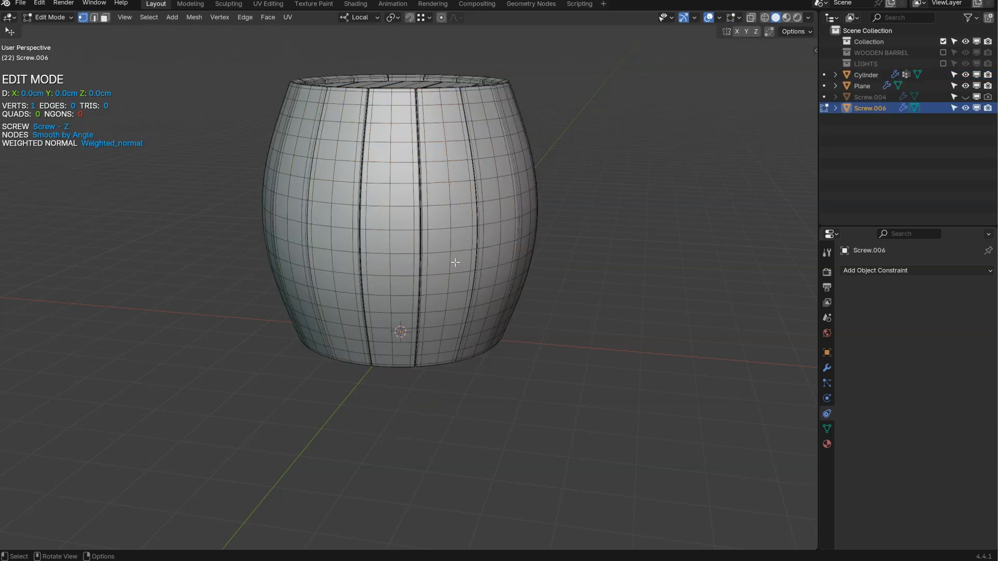
In front view, raise the new screw object along Z to about 0.32 cm above the barrel's base
middle_click_drag(455, 262, 431, 325)
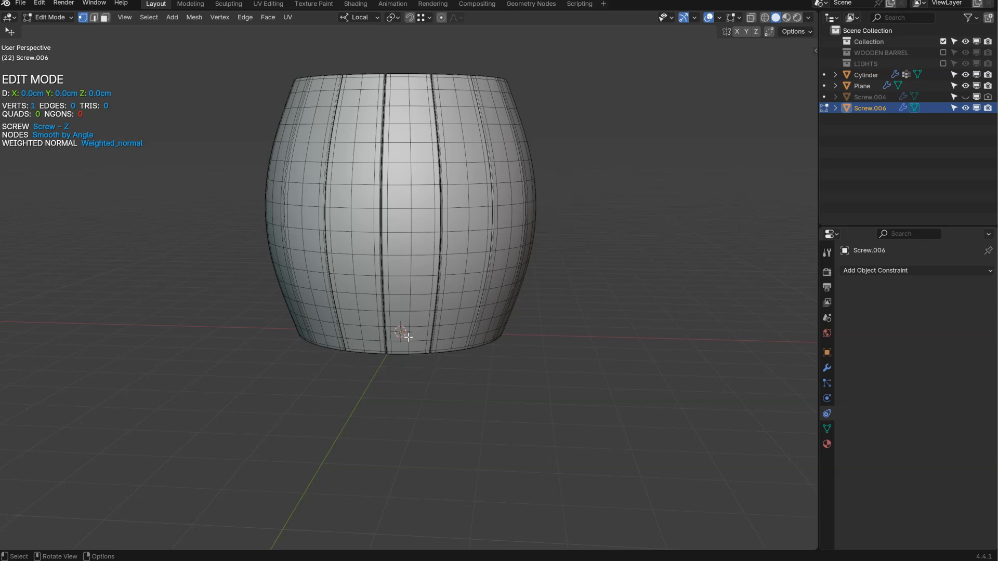
key("grave")
left_click(454, 325)
scroll(434, 367, "up", 4)
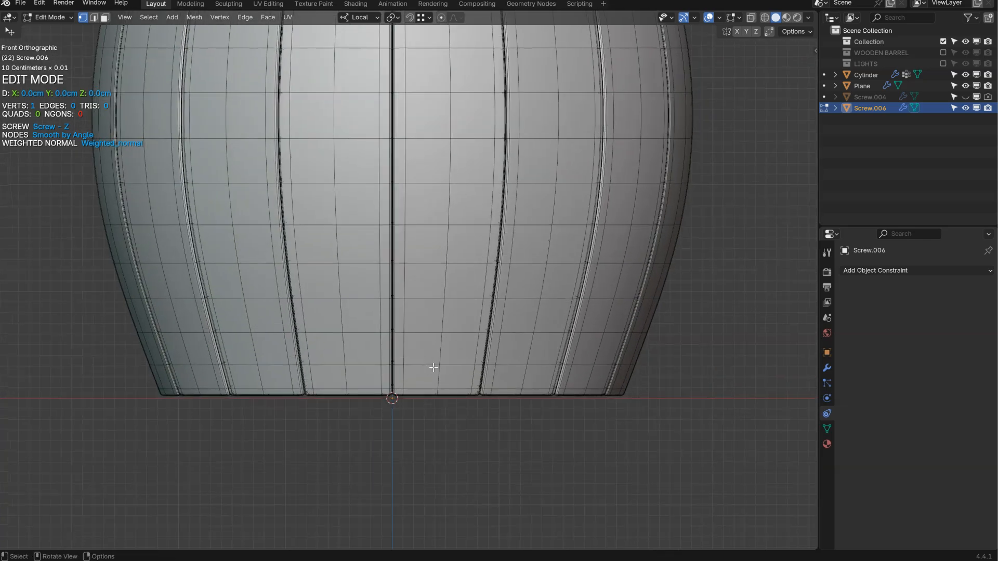
scroll(419, 325, "down", 2)
key("Tab")
left_click(416, 281)
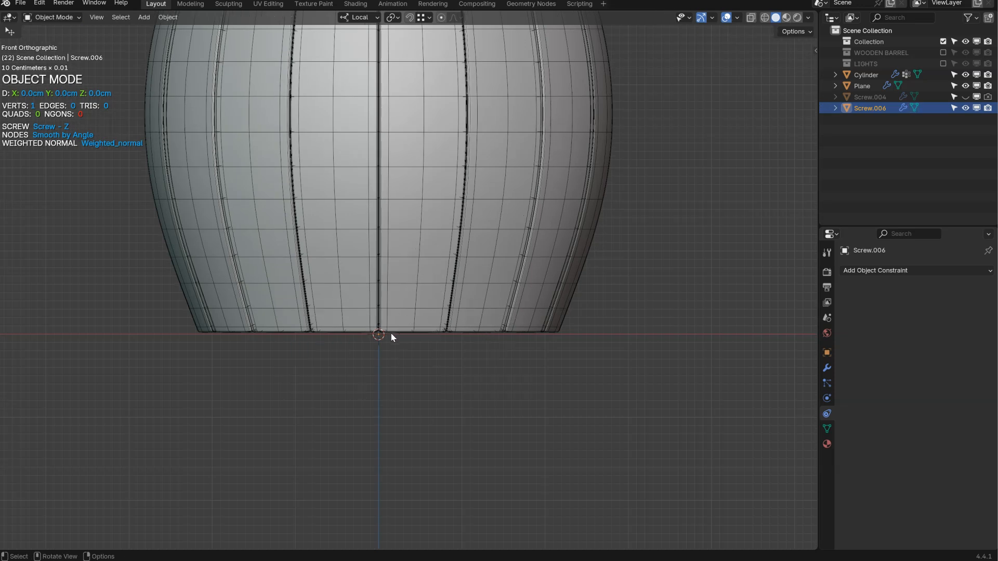
key("g")
key("z")
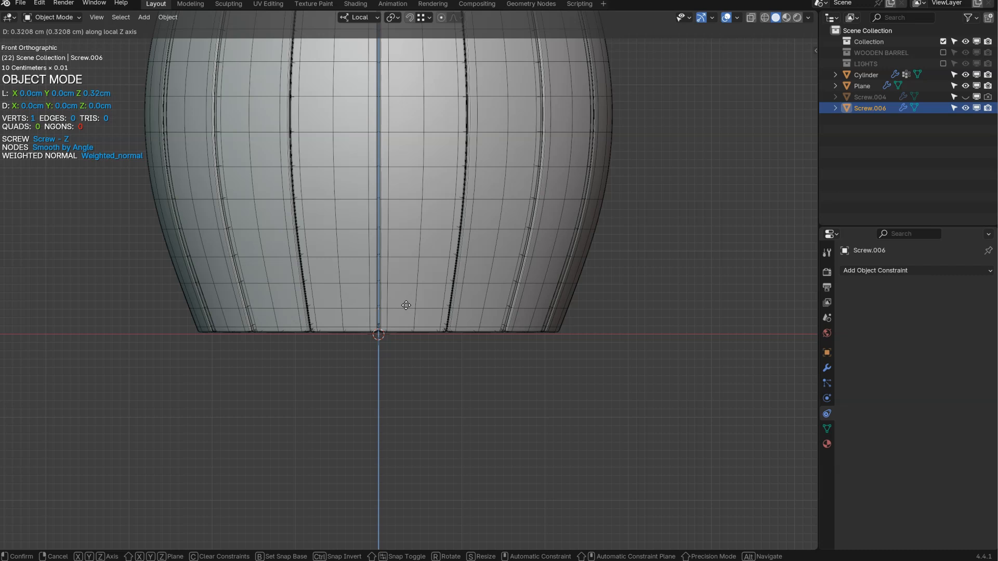
left_click(407, 308)
Edit the screw's vertex and move it out from the axis to the barrel's outer surface near the base
key("Tab")
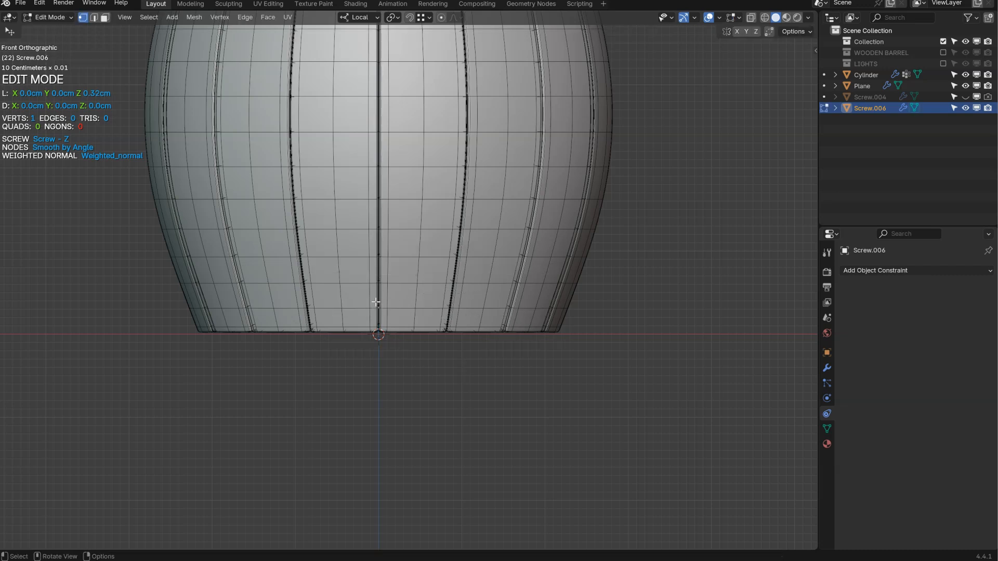
middle_click_drag(608, 305, 562, 332)
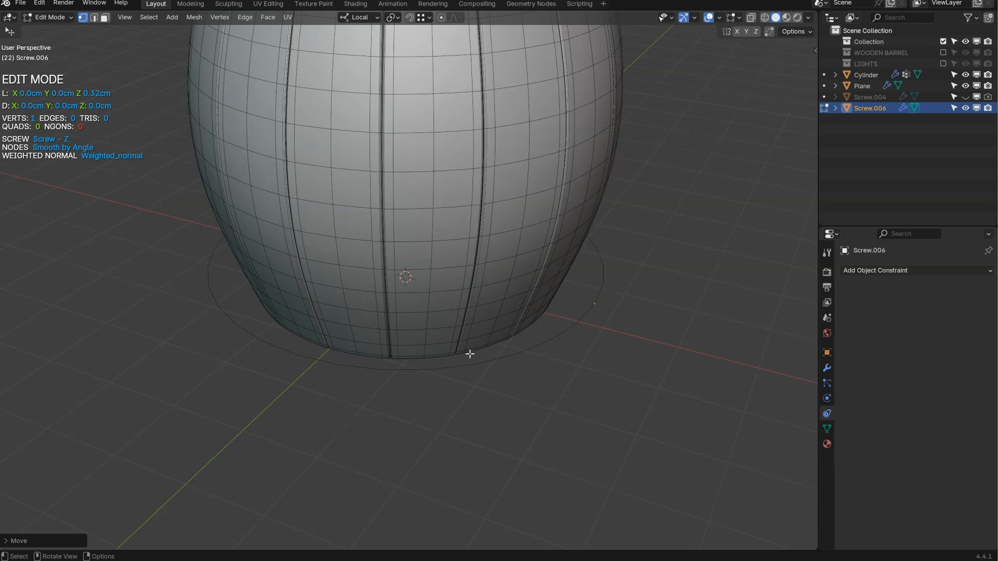
key("KP_1")
scroll(639, 249, "up", 3)
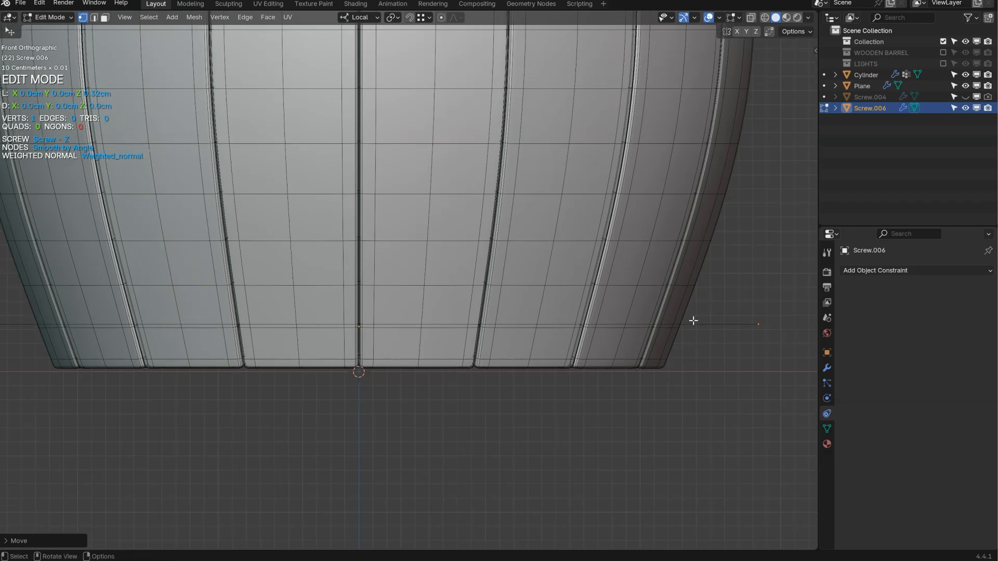
key("g")
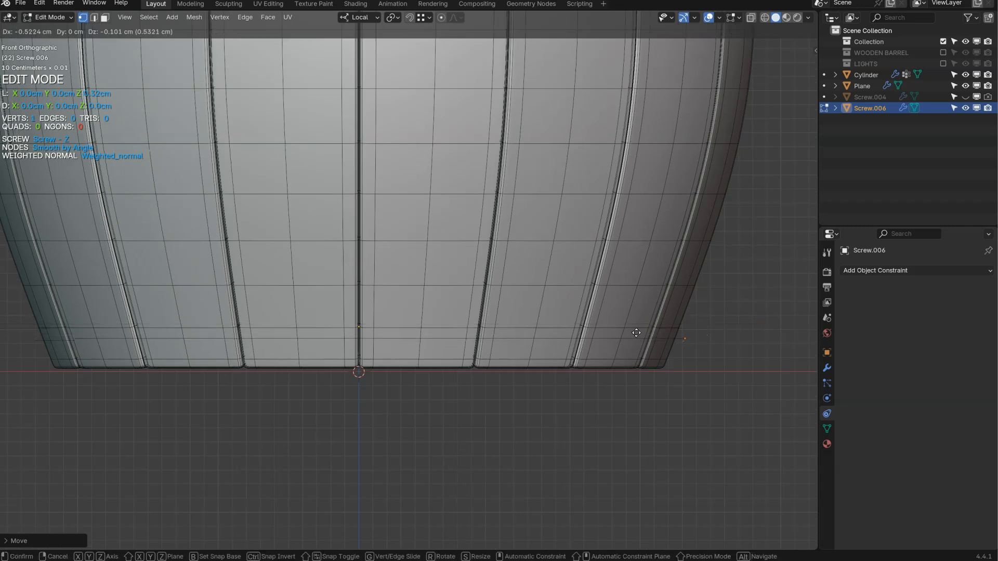
left_click(628, 333)
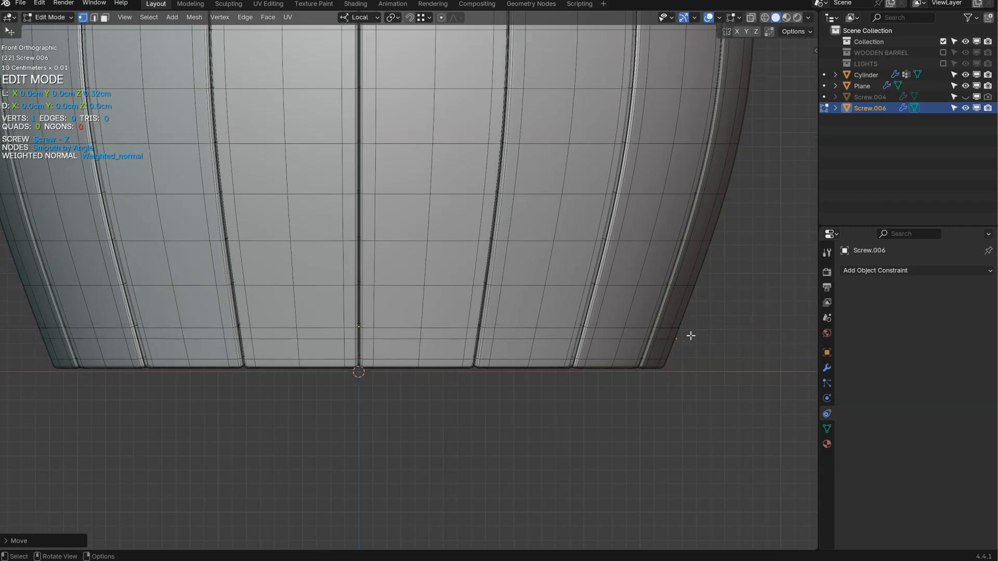
Extrude the vertex upward by about 0.22 cm along the barrel's slope and adjust the profile's position against the surface
key("g")
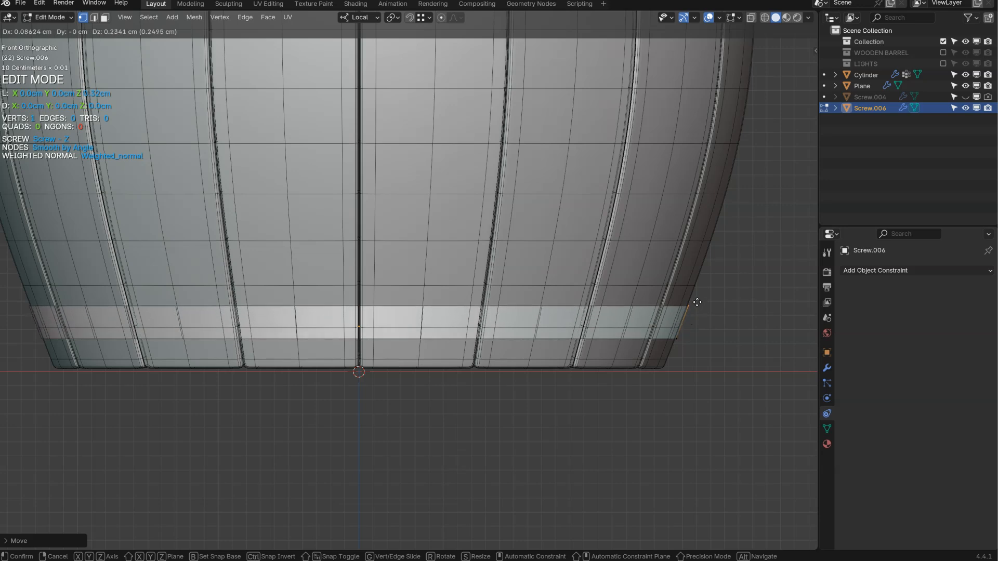
left_click(697, 304)
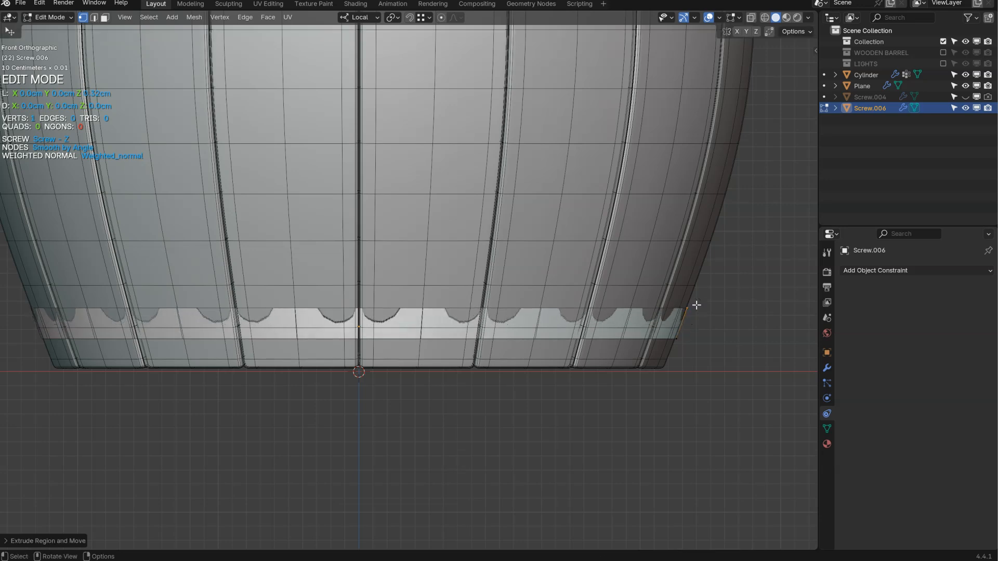
key("g")
left_click(695, 349)
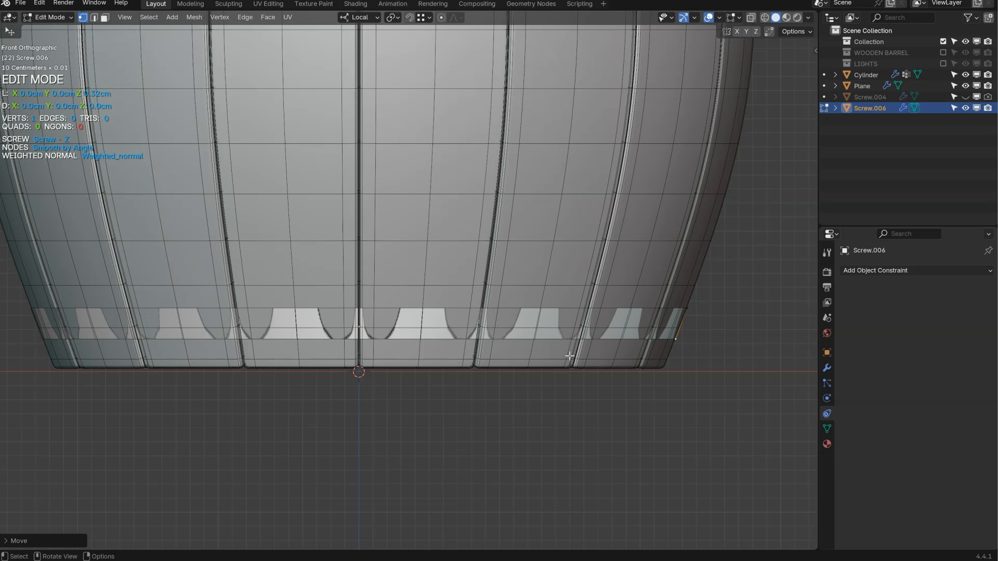
Return to object mode and set the band's Screw modifier to 64 steps
key("Tab")
left_click(569, 289)
key("space")
left_click(497, 327)
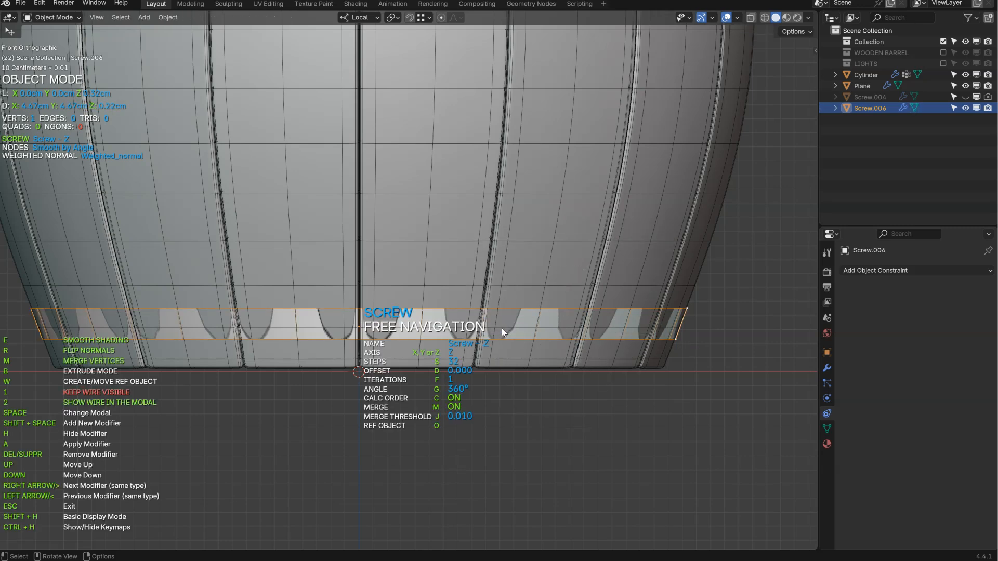
type("s")
type("64")
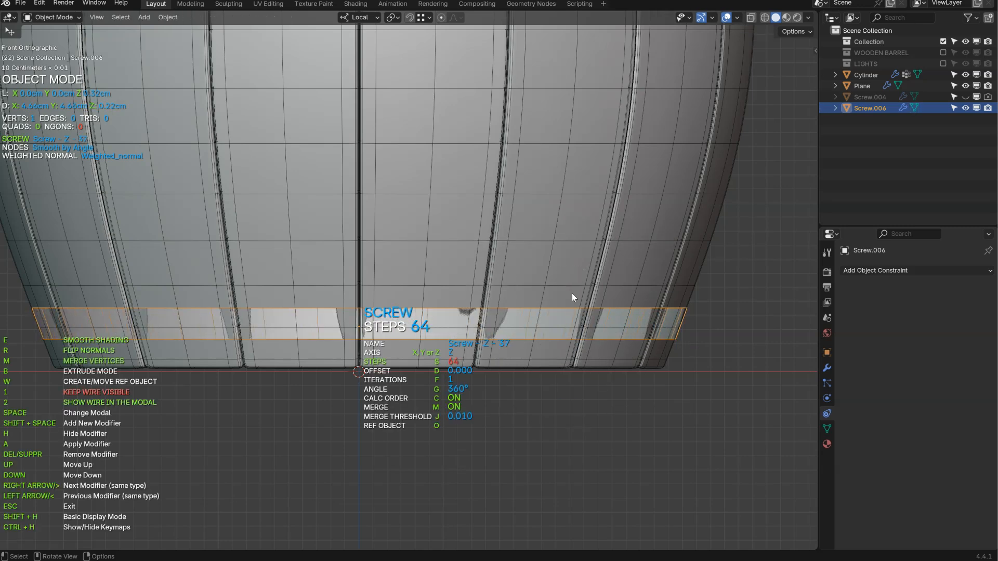
key("Return")
Add a Solidify modifier to the band and thicken it outward with a thickness of 0.052
key("space")
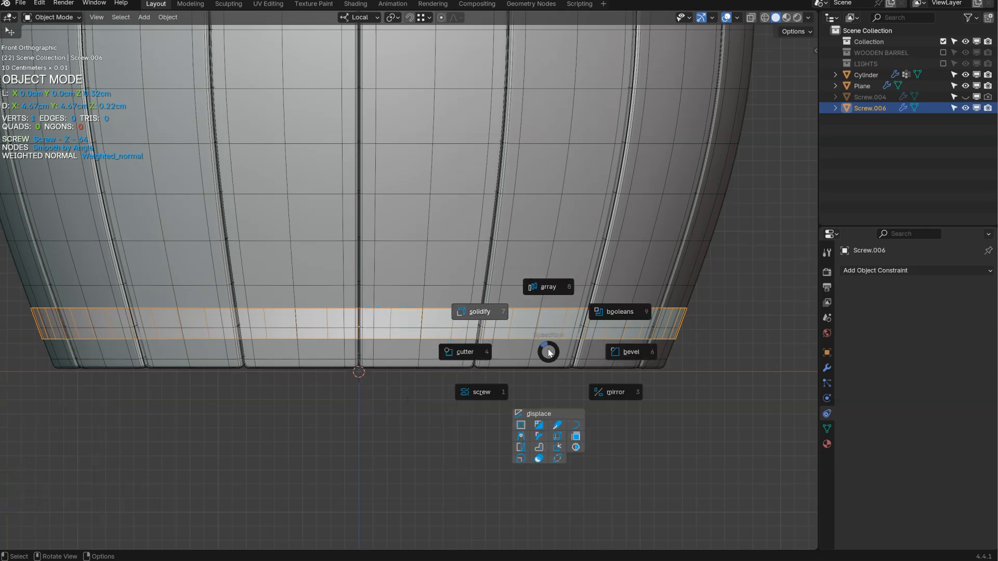
left_click(494, 312)
left_click(497, 316)
middle_click_drag(497, 316, 582, 356)
key("s")
key("d")
key("s")
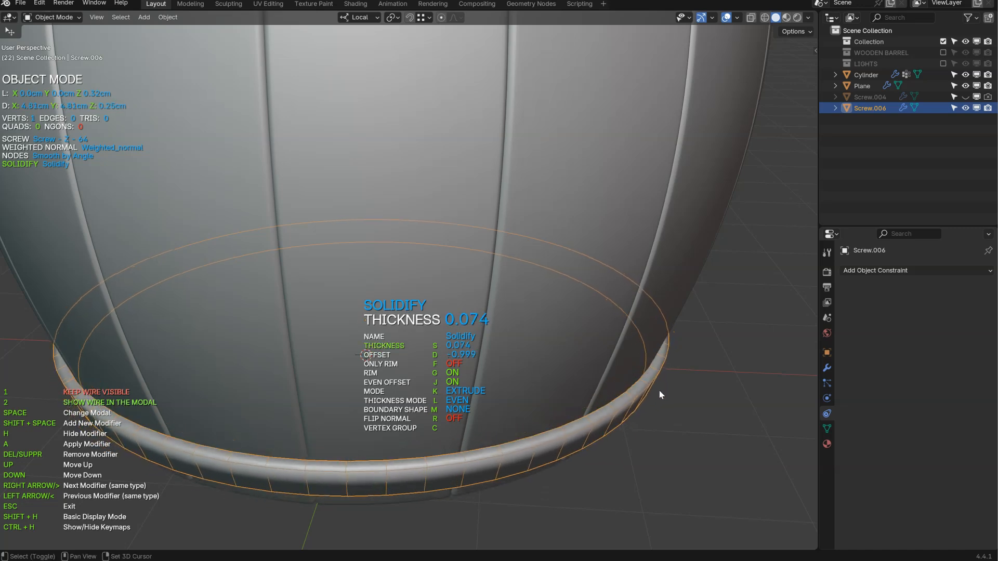
left_click(648, 392)
middle_click_drag(649, 391, 590, 367)
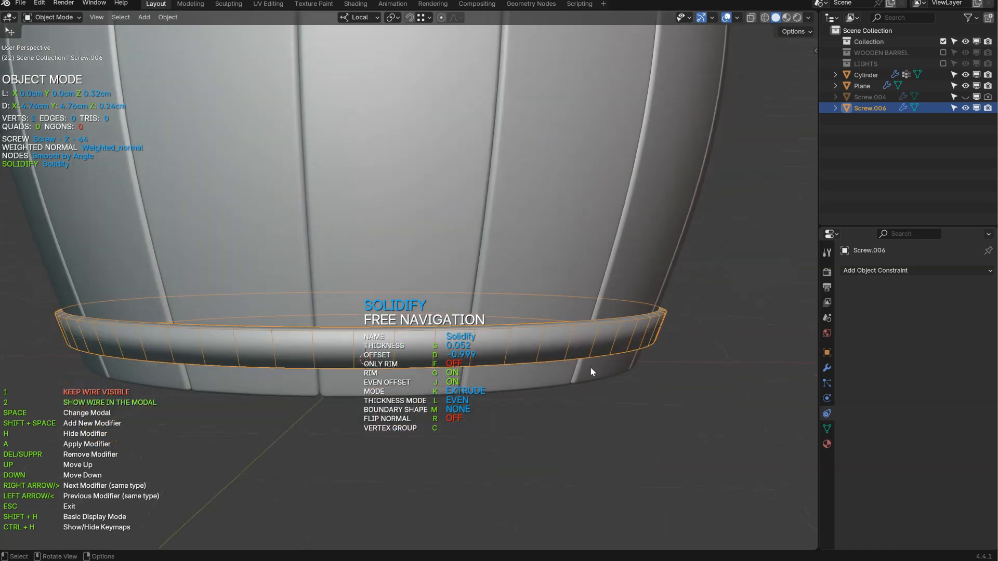
Add an angle-limited Bevel modifier to the hoop band with a width of 0.010 and 4 segments
key("space")
left_click(669, 370)
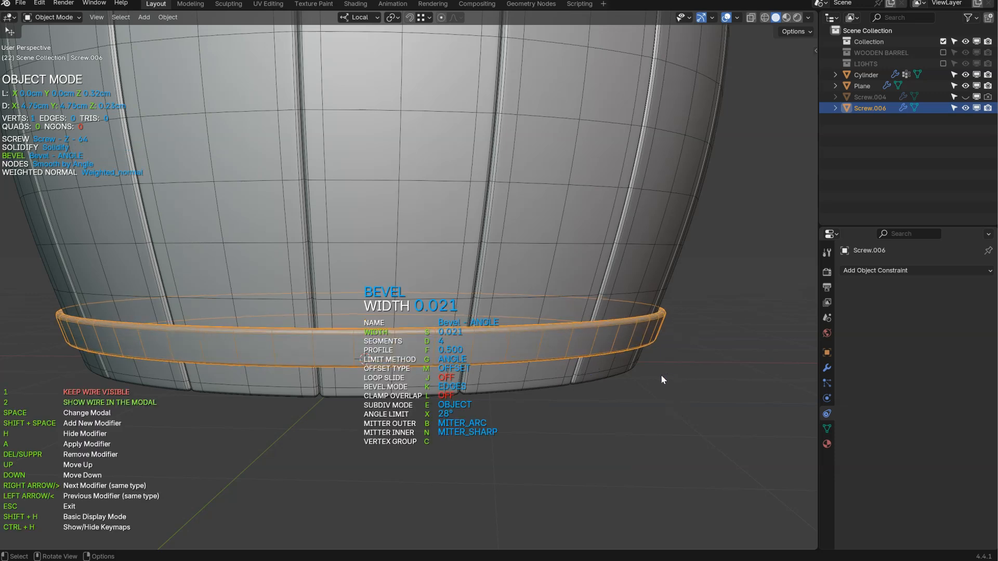
left_click(659, 382)
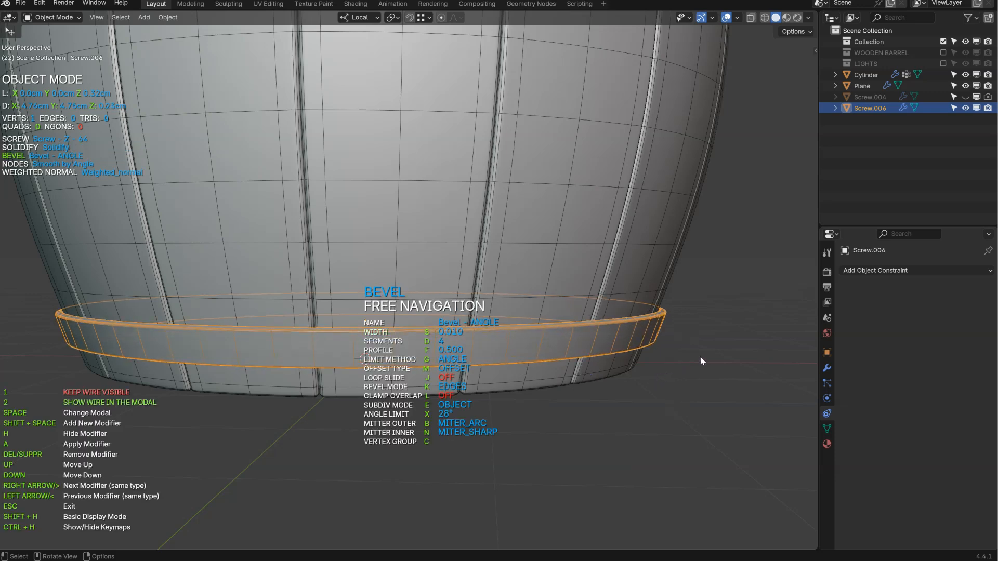
Edit the hoop band's profile in X-ray, subdivide its edge once and return to object mode
key("Tab")
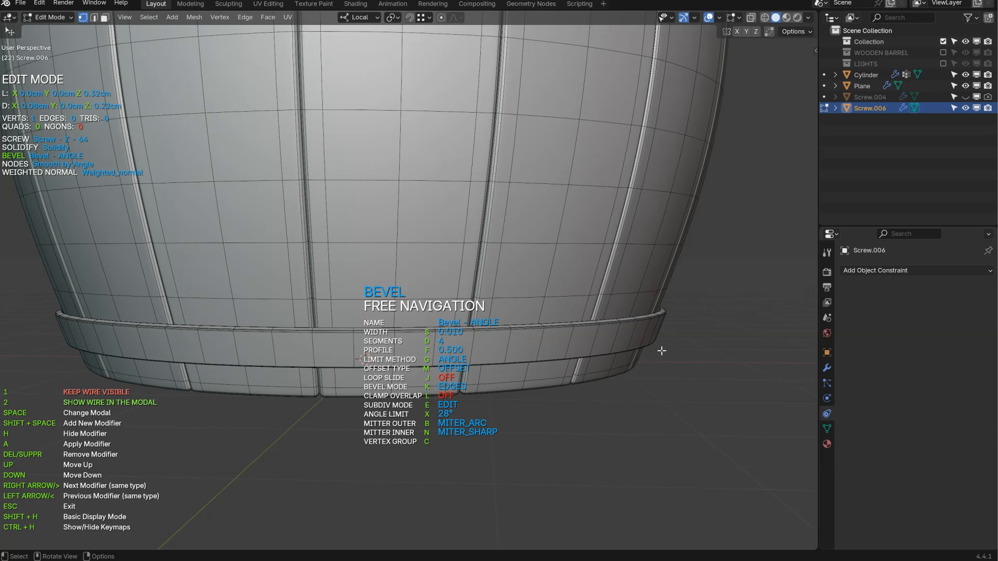
middle_click_drag(661, 351, 636, 342)
key("alt+z")
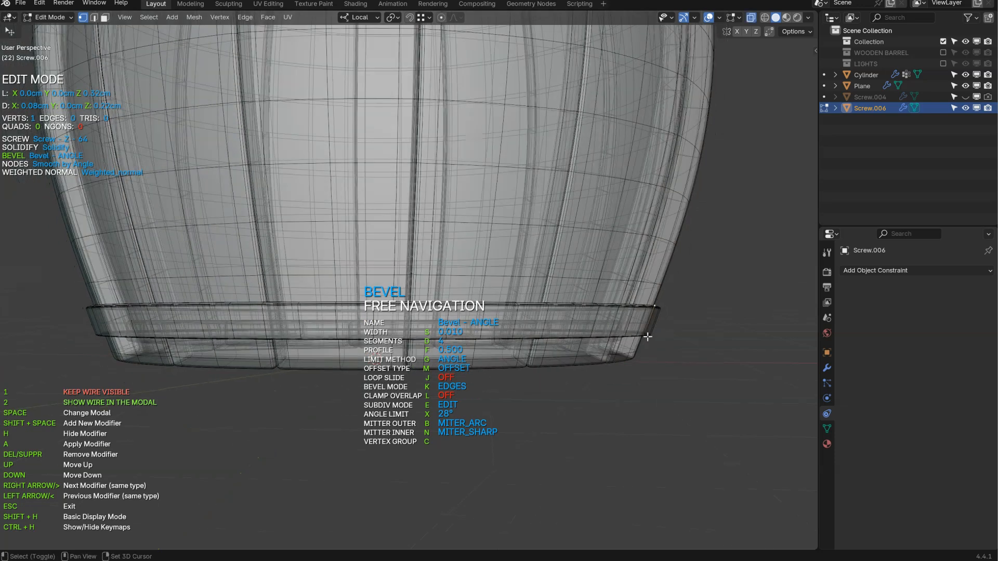
right_click(674, 328)
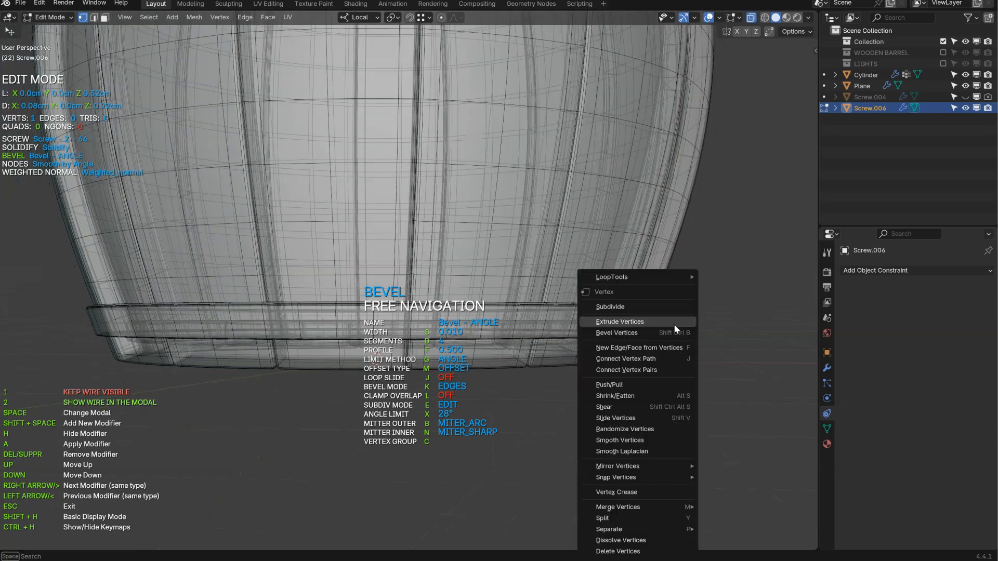
left_click(629, 309)
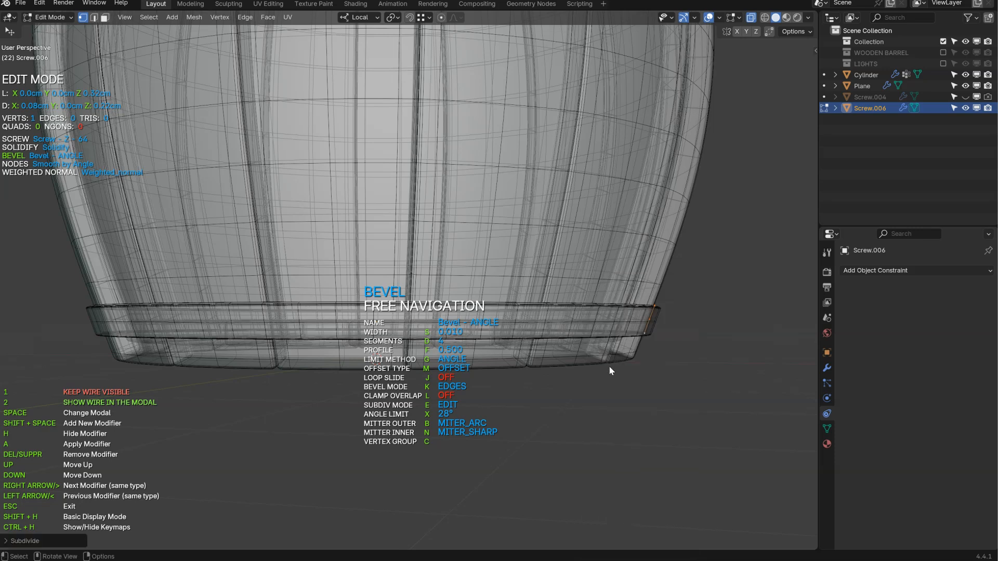
key("alt+z")
key("Tab")
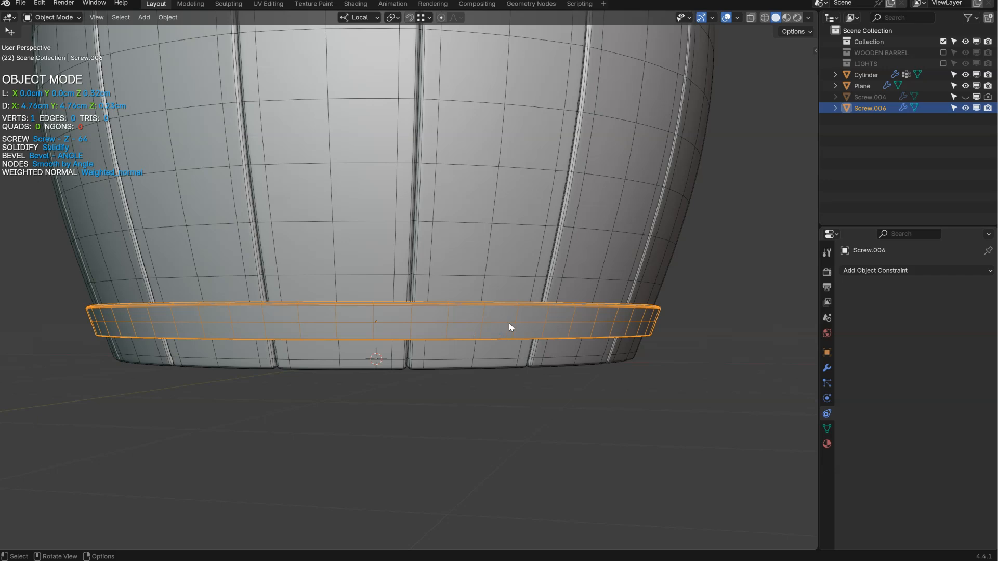
middle_click_drag(567, 326, 518, 376)
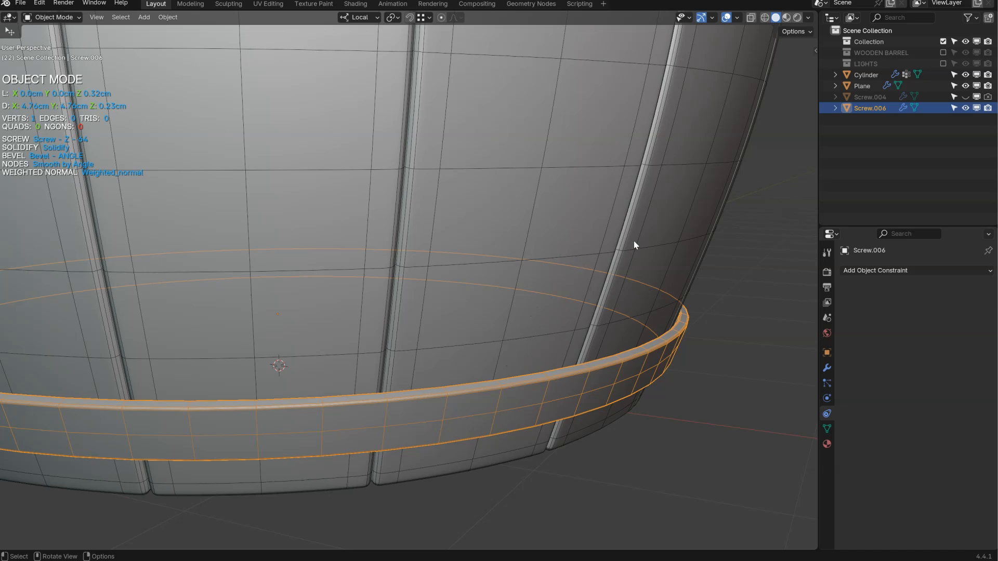
Mirror the hoop band across the Z axis with a Mirror modifier, using the barrel body as the reference object
middle_click_drag(634, 241, 432, 386, "ctrl")
middle_click_drag(516, 281, 544, 314, "shift")
middle_click_drag(501, 227, 432, 279, "ctrl")
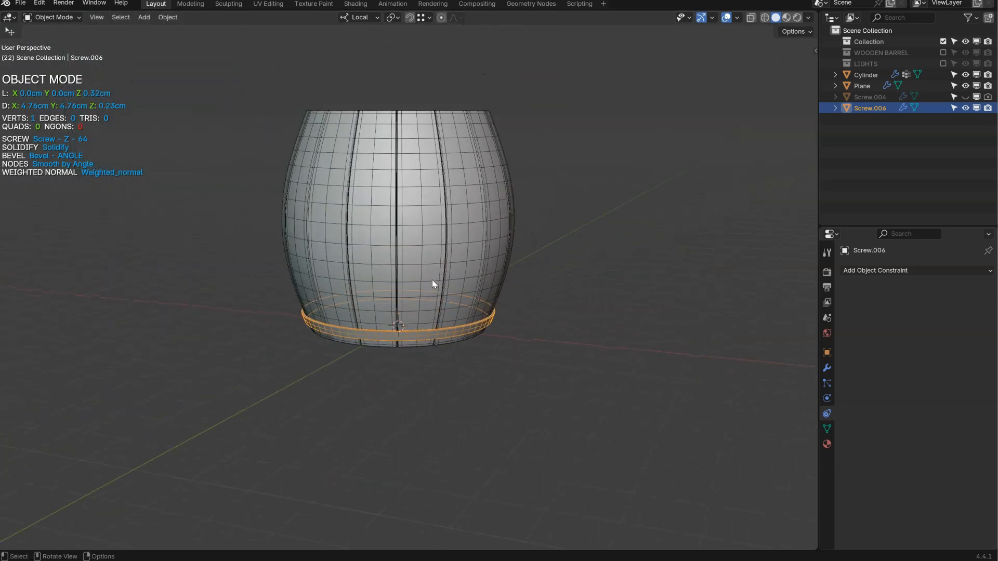
key("space")
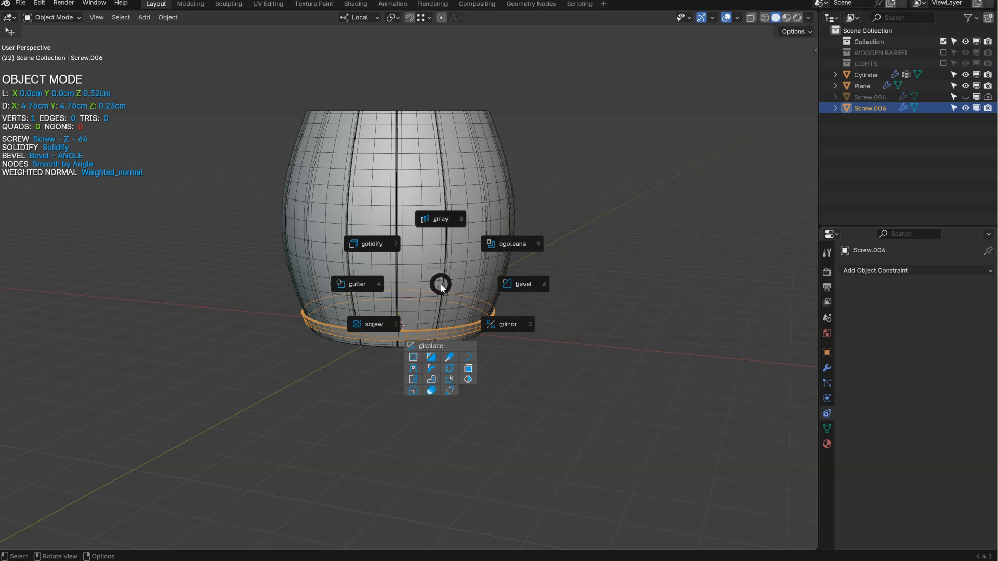
left_click(503, 330)
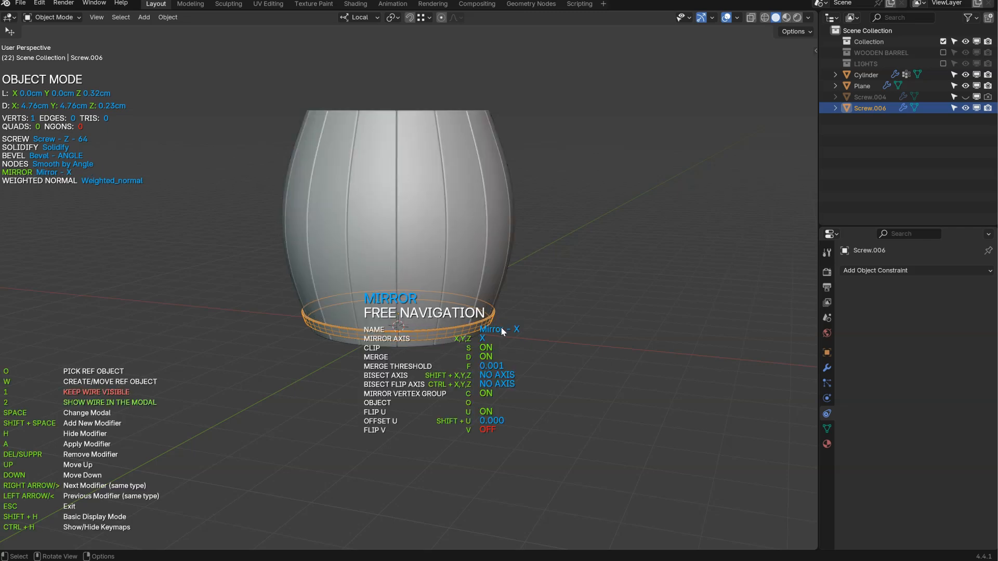
key("z")
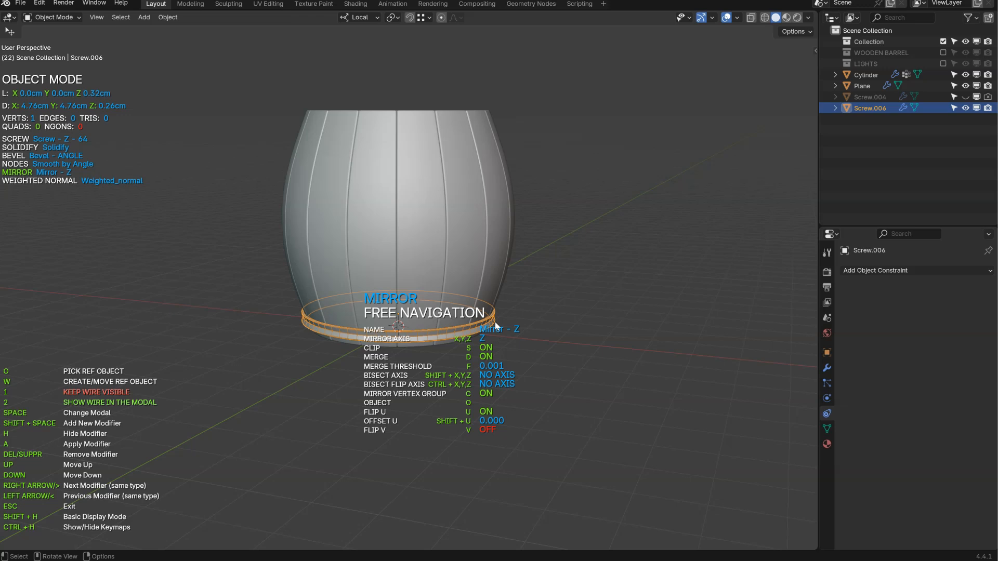
key("o")
left_click(508, 229)
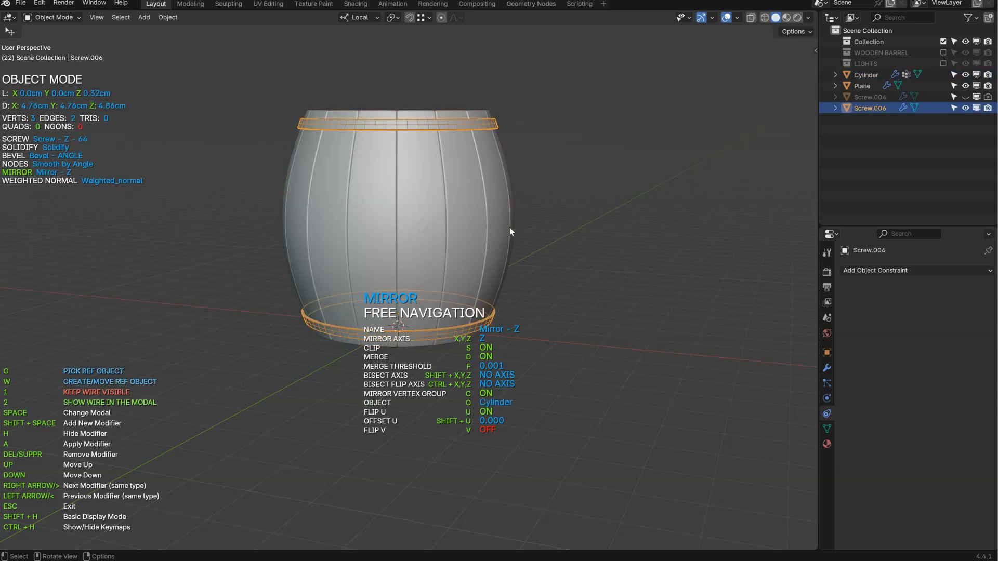
key("Escape")
Scale up the hoop band's profile by about 1.46 around the median point, in X-ray edit mode, and return to object mode
middle_click_drag(503, 241, 506, 276)
middle_click_drag(544, 312, 508, 273, "shift")
middle_click_drag(508, 273, 490, 284)
middle_click_drag(489, 285, 469, 164, "ctrl")
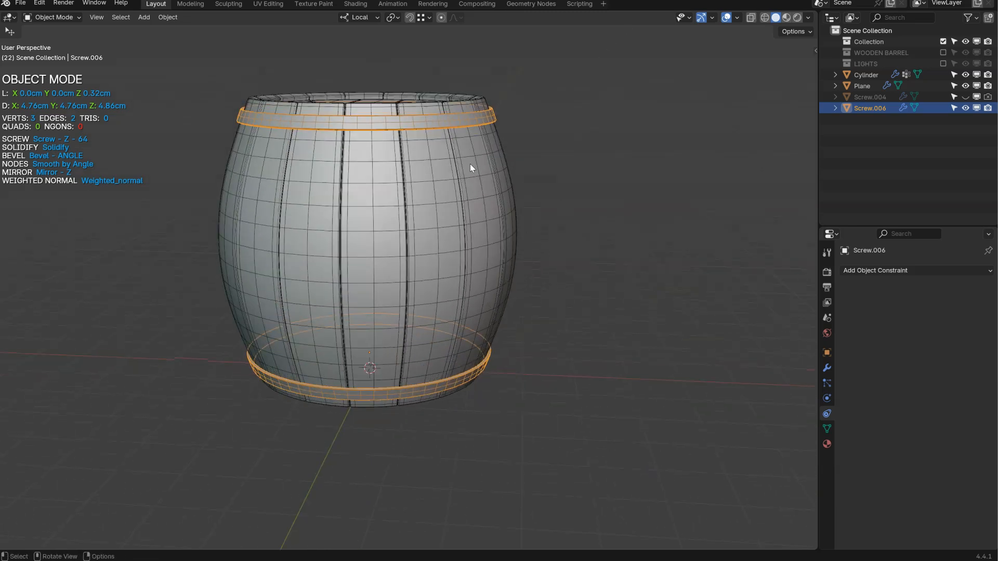
key("Tab")
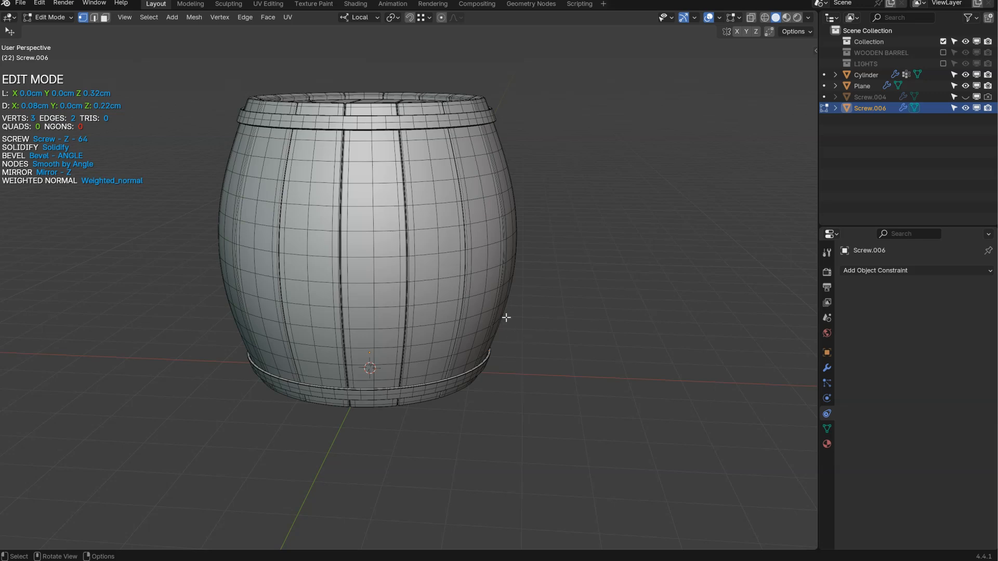
key("alt+z")
middle_click_drag(514, 315, 491, 323)
middle_click_drag(491, 323, 532, 259, "shift")
key("alt+space")
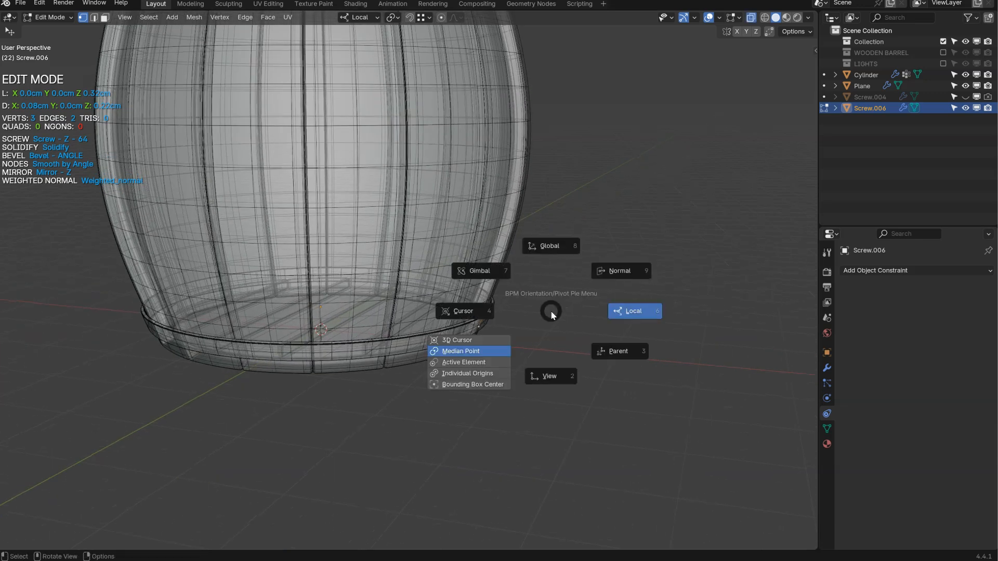
left_click(465, 353)
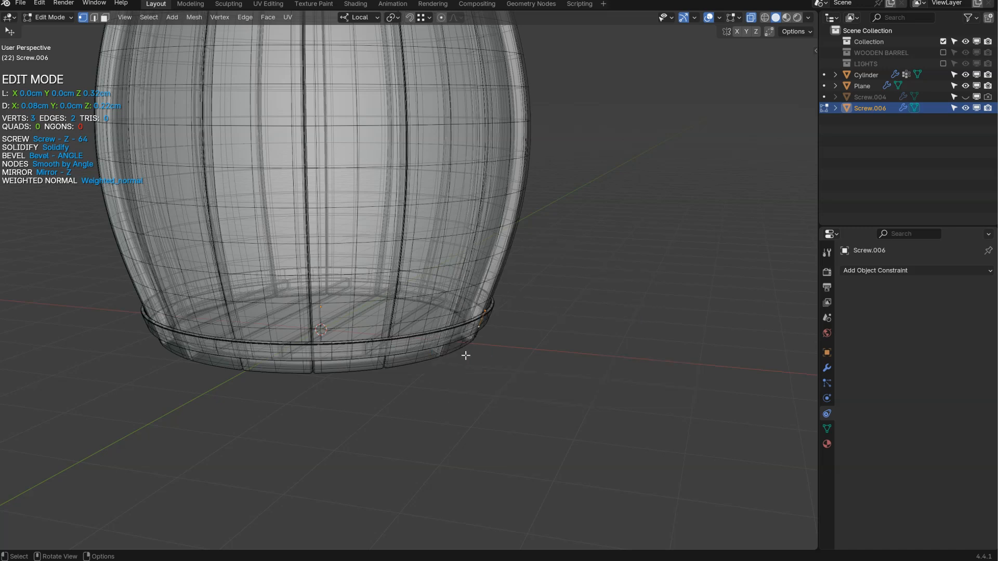
key("s")
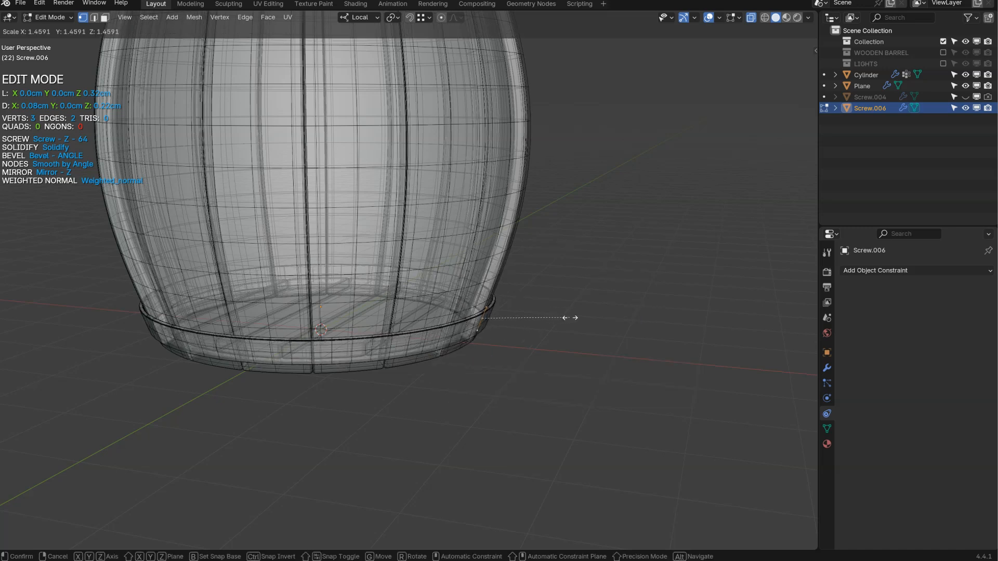
left_click(571, 318)
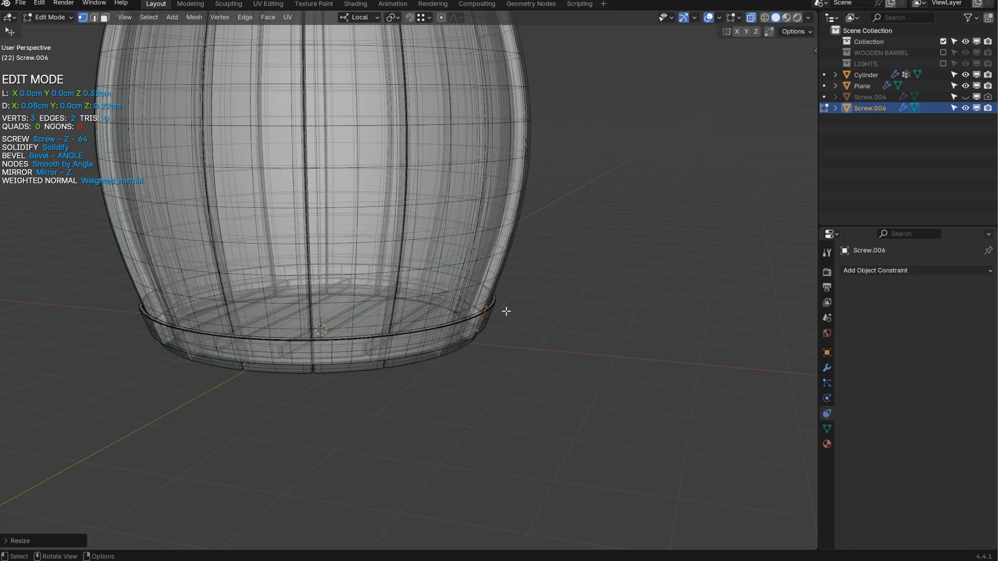
key("alt+z")
key("Tab")
In front view, move the band's profile slightly upward and outward along the barrel's side, and return to object mode
scroll(490, 263, "down", 2)
middle_click_drag(491, 283, 597, 314)
key("grave")
left_click(459, 290)
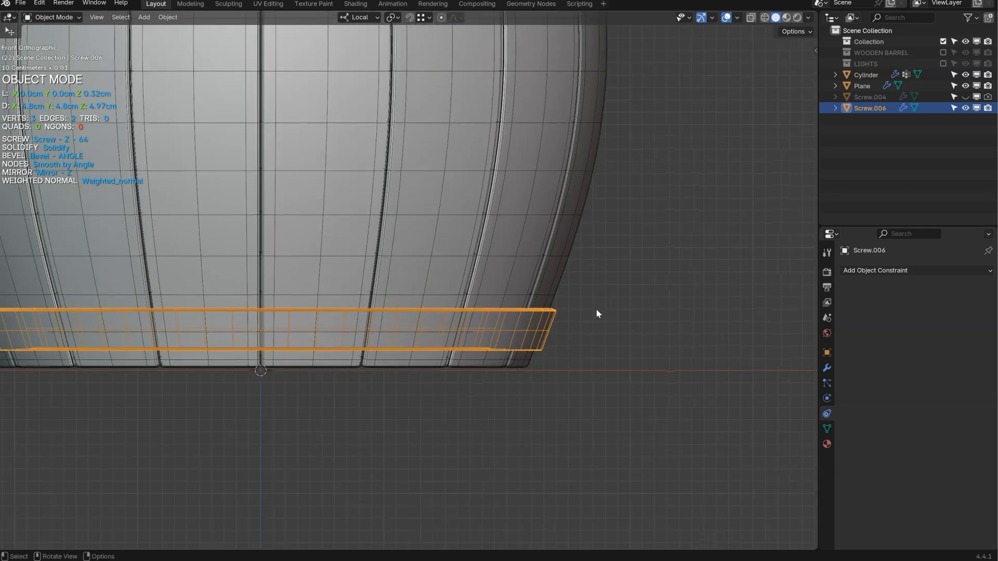
key("Tab")
middle_click_drag(528, 334, 593, 350, "ctrl")
key("g")
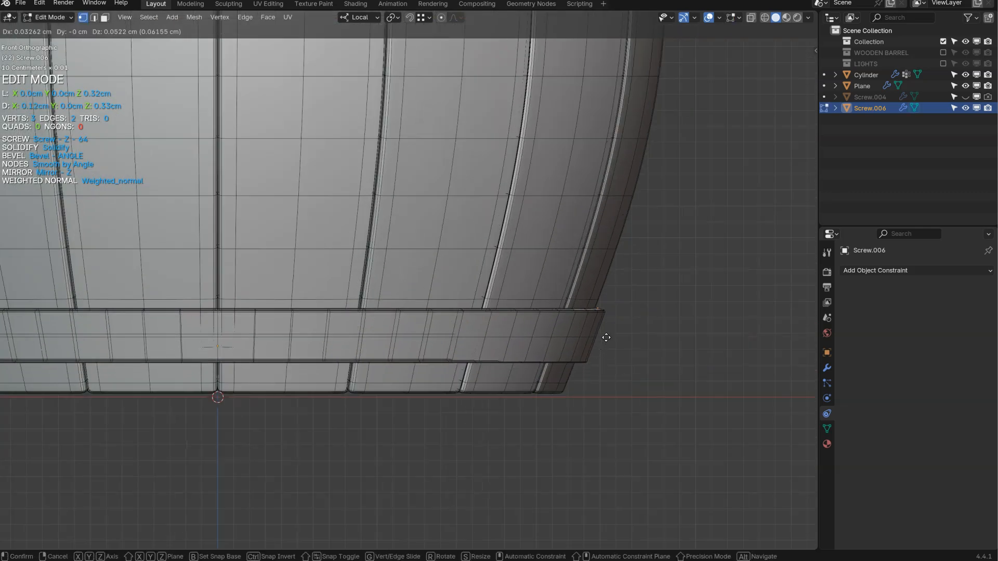
left_click(606, 329)
middle_click_drag(606, 329, 551, 348)
key("Tab")
scroll(520, 304, "down", 8)
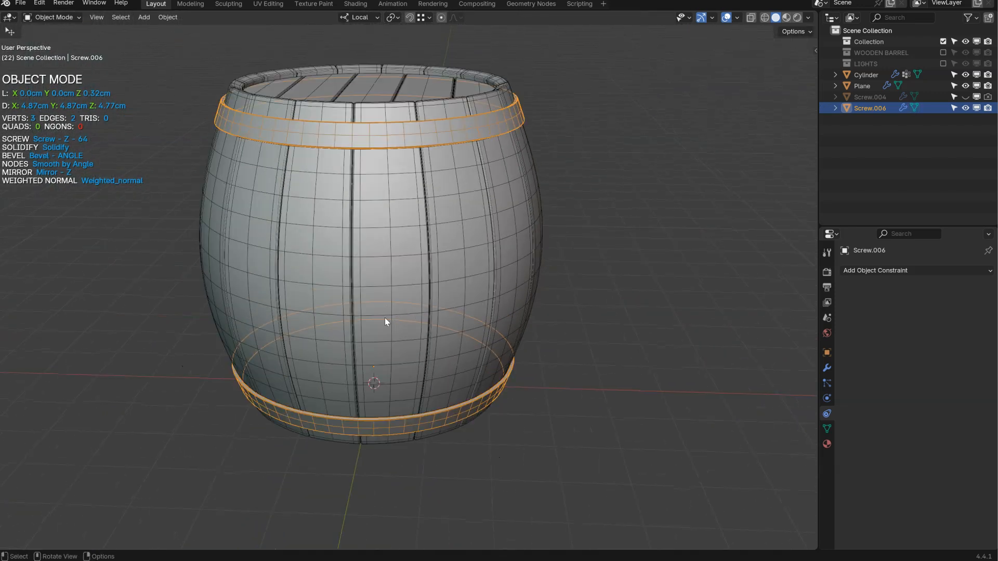
Duplicate the band's profile in front view and place the copy about 1 cm higher against the barrel's side
middle_click_drag(385, 322, 435, 283, "alt")
key("Tab")
scroll(423, 339, "up", 2)
middle_click_drag(501, 315, 387, 289, "shift")
key("g")
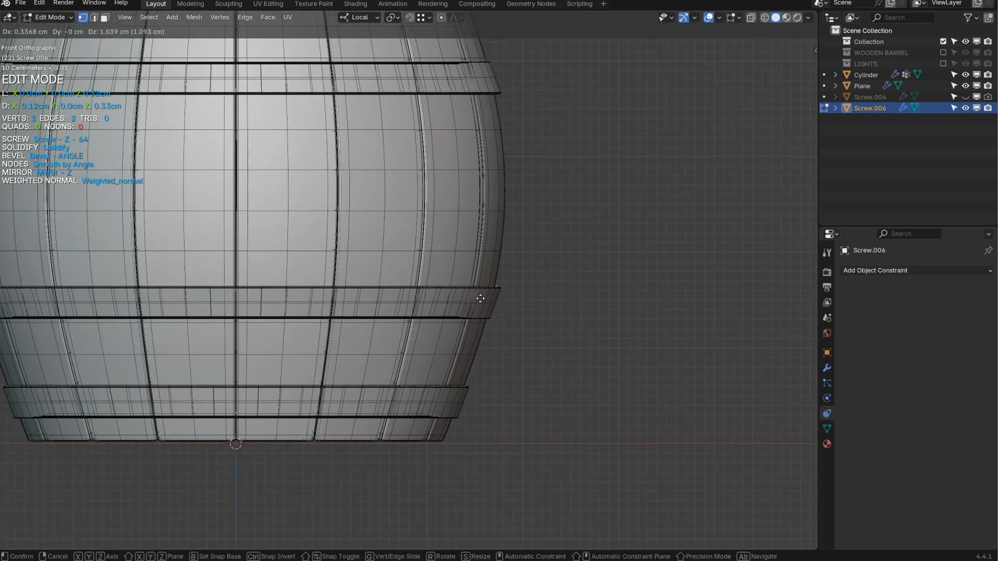
left_click(561, 288)
scroll(561, 287, "up", 2)
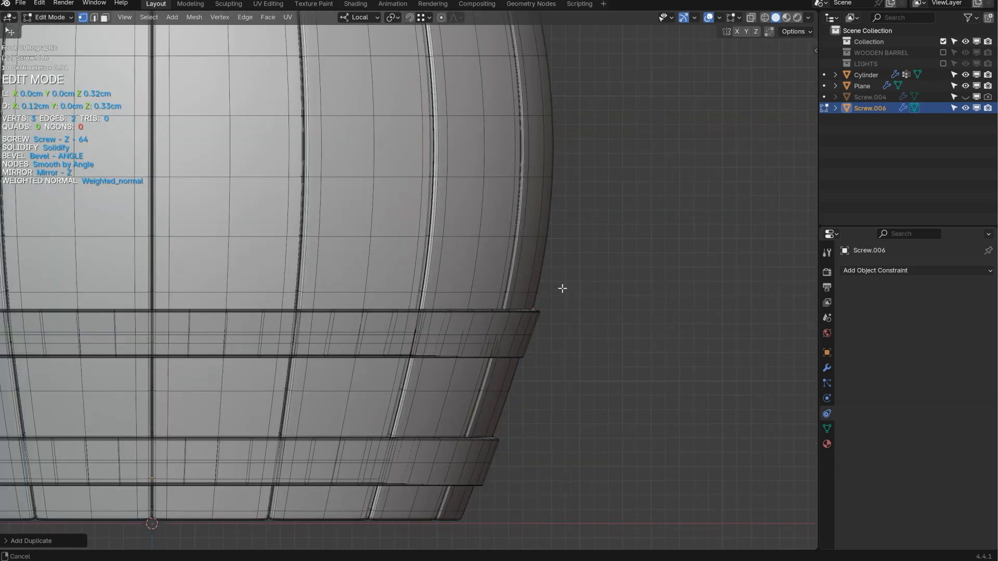
Rotate and move the duplicated profile to follow the barrel's slope, and return to object mode
key("alt+z")
scroll(463, 330, "up", 3)
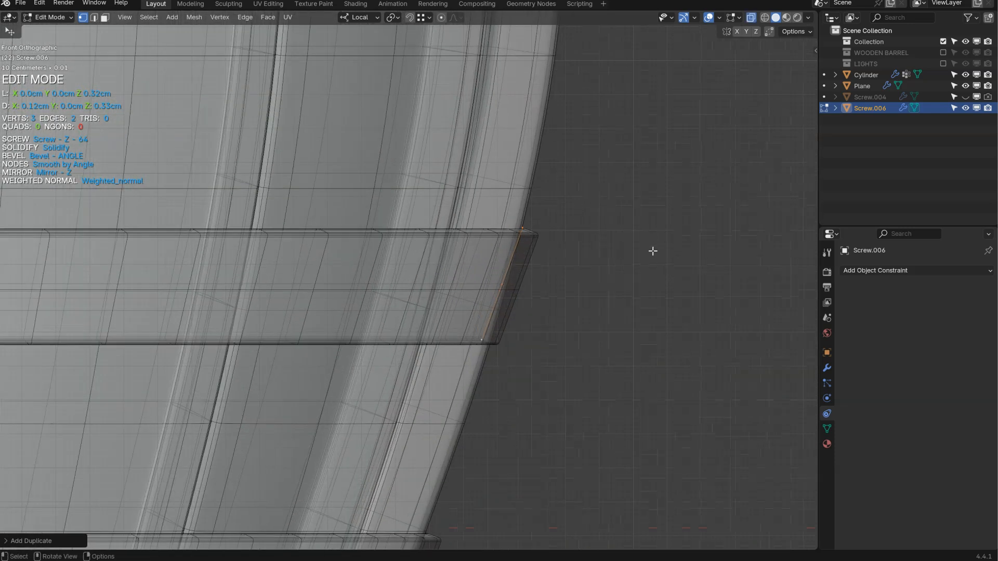
key("r")
left_click(651, 239)
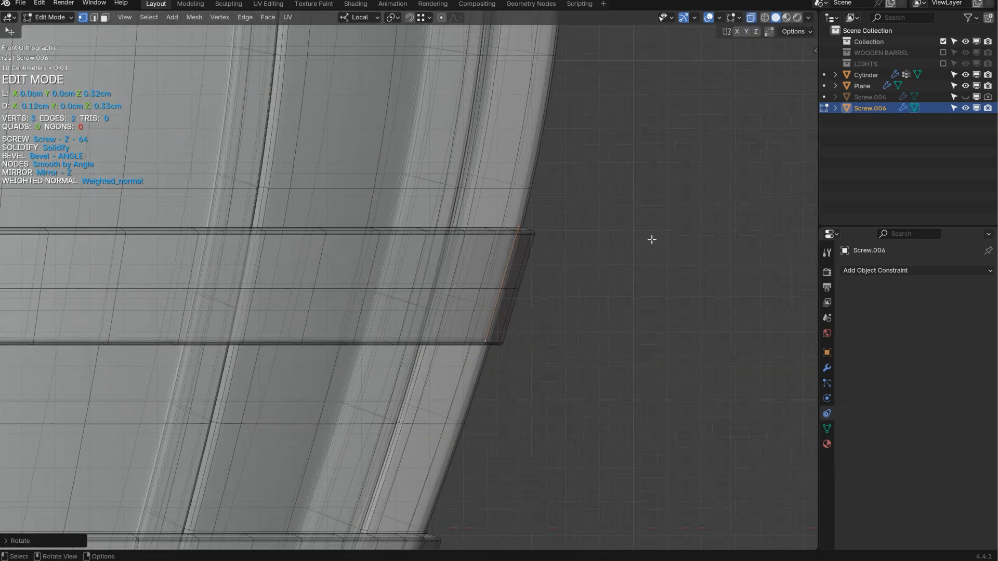
key("g")
left_click(646, 256)
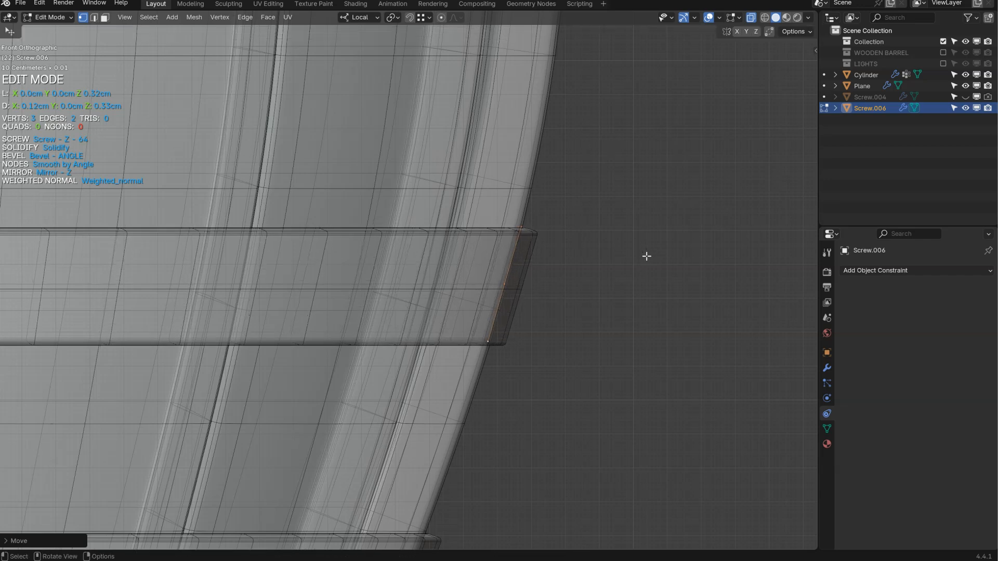
key("r")
left_click(660, 253)
key("g")
left_click(632, 261)
key("Tab")
Examine the hoops around the barrel from several angles with the overlays hidden
left_click(543, 227)
key("z")
left_click(526, 270)
mouse_move(511, 278)
middle_mouse_down("ctrl")
mouse_move(453, 313)
mouse_move(454, 263)
mouse_move(447, 307)
middle_mouse_up("ctrl")
middle_click_drag(446, 307, 524, 283, "shift")
key("alt+shift+z")
middle_click_drag(457, 226, 525, 210)
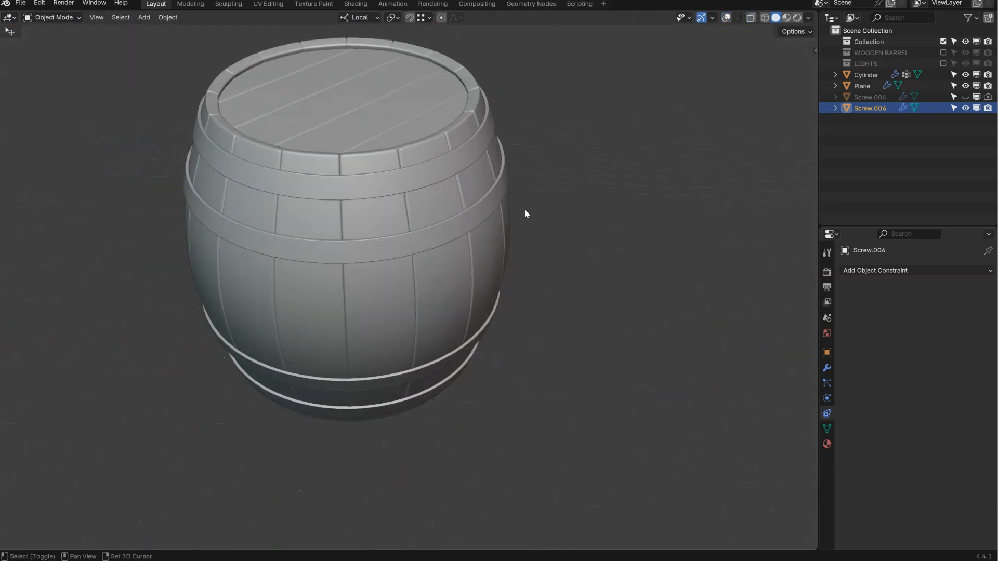
Set the hoops' Solidify thickness to 0.062 and check the barrel with the overlays hidden
scroll(536, 217, "up", 3)
key("space")
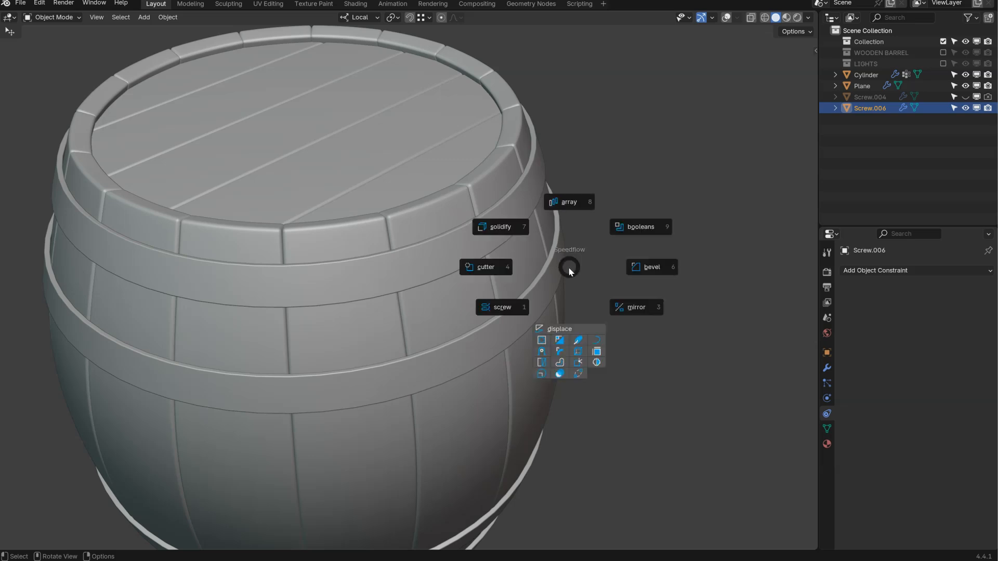
left_click(517, 227)
key("s")
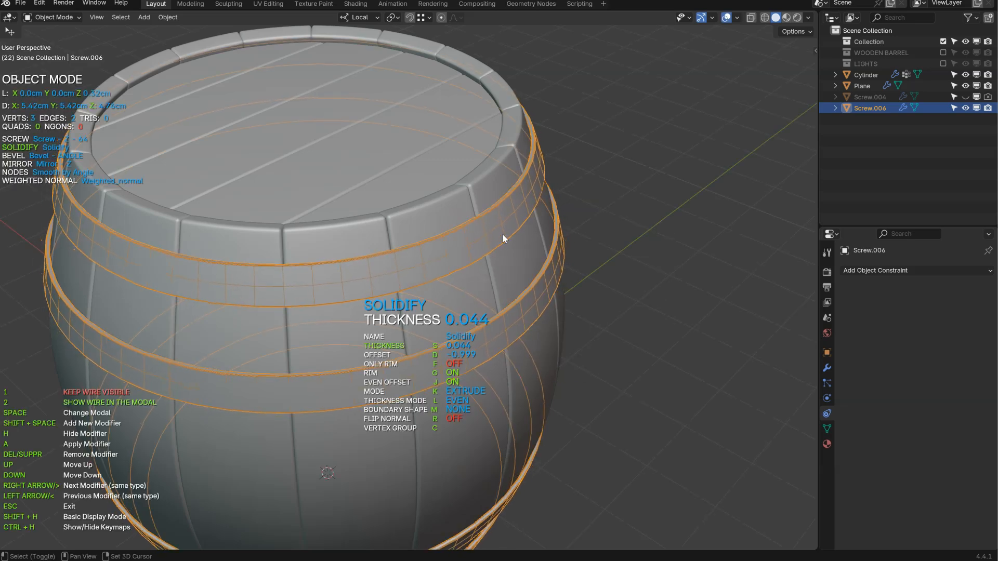
left_click(510, 235)
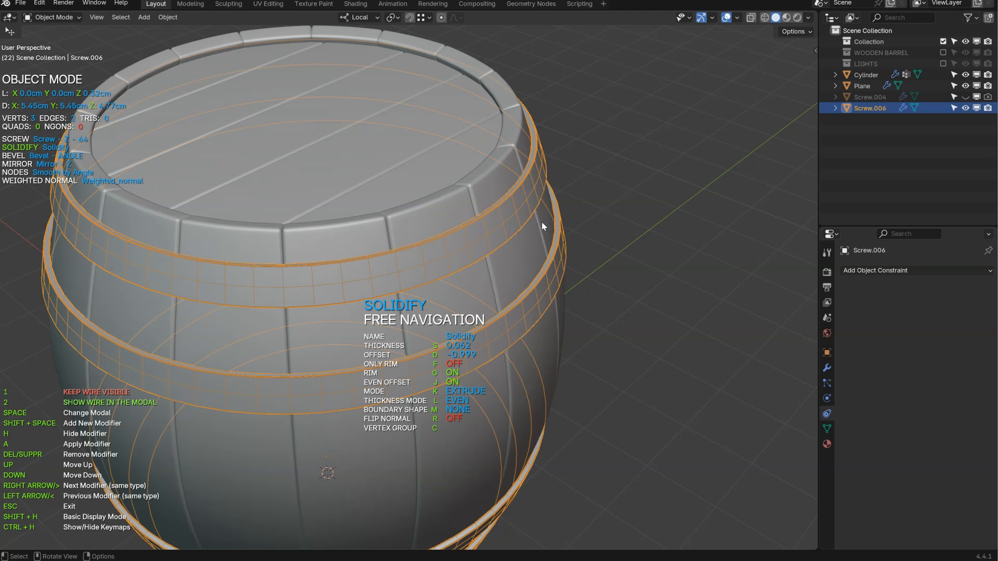
key("shift+alt+z")
middle_click_drag(545, 229, 420, 255, "ctrl")
middle_click_drag(389, 374, 396, 231)
key("shift+alt+z")
Snap the 3D cursor to the plank lid and add a screw-based cylinder primitive at its centre
left_click(400, 207)
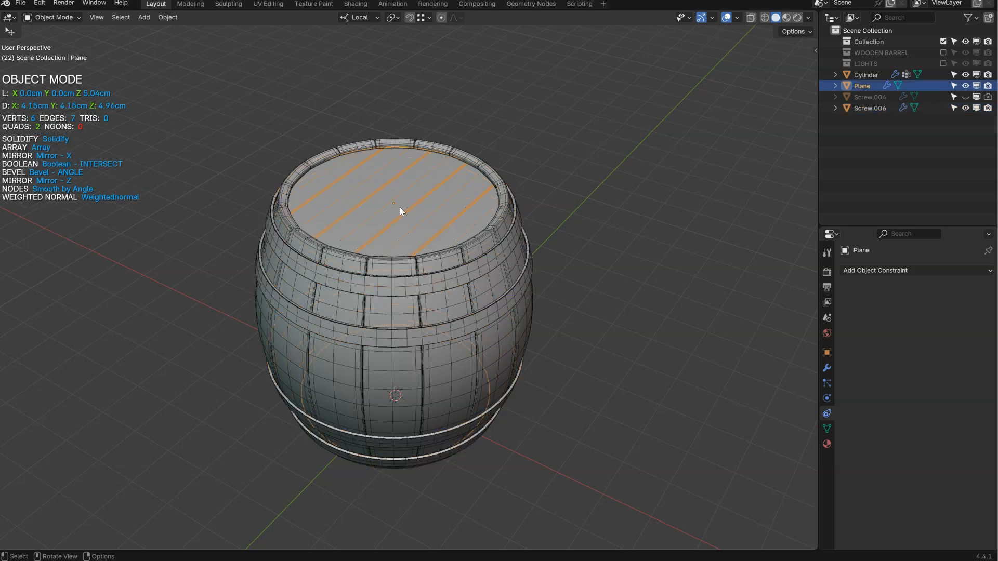
key("shift+s")
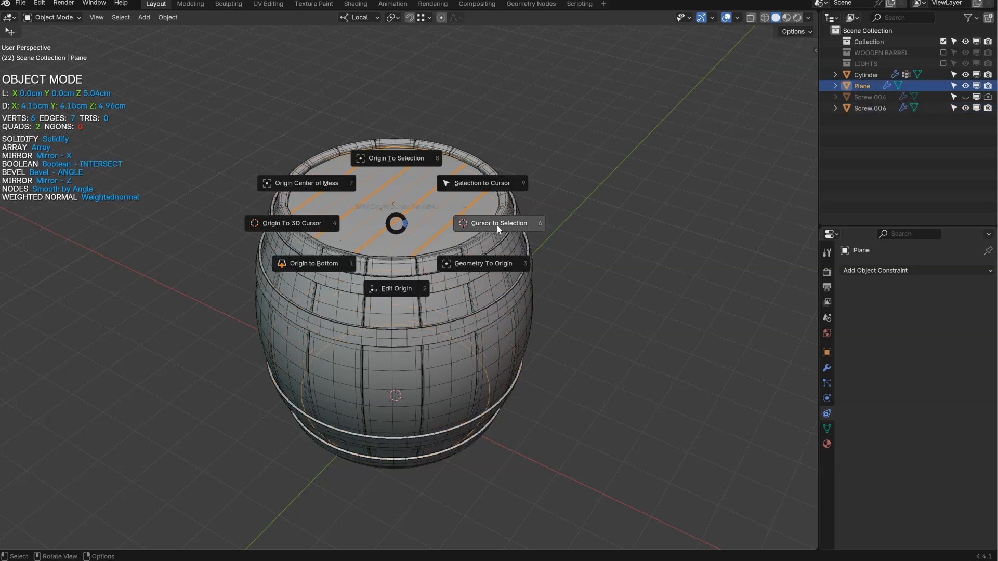
left_click(497, 226)
key("shift+space")
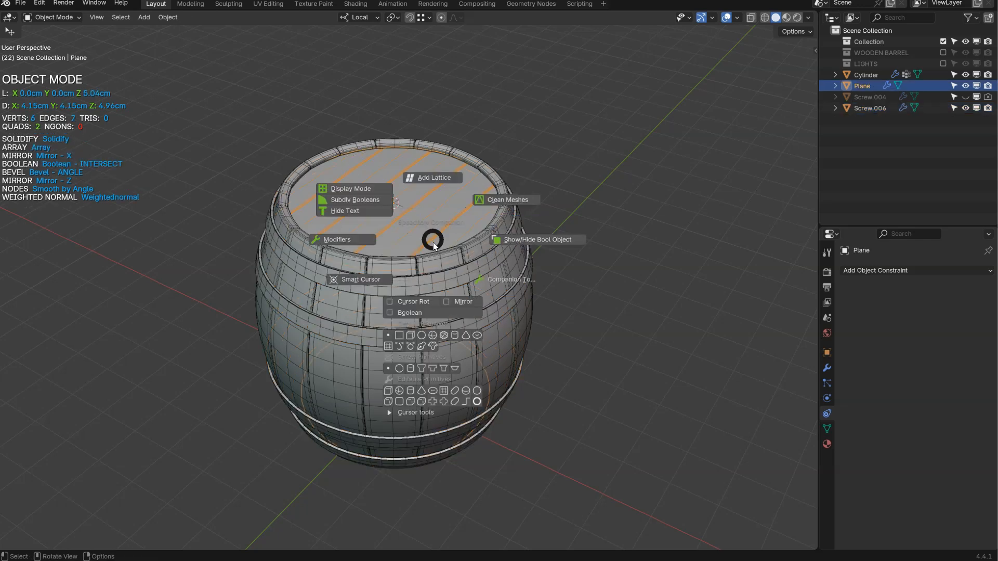
left_click(410, 368)
scroll(420, 264, "up", 5)
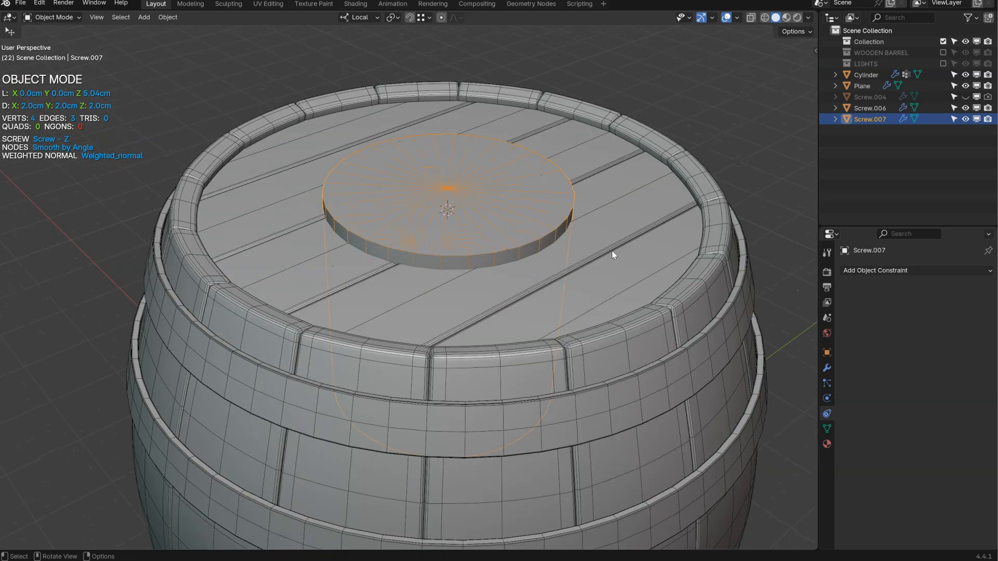
Scale down the cylinder primitive and move it on the plank lid near the rim, to about Y -1.51 cm and Z 5.27 cm
key("s")
left_click(455, 259)
middle_click_drag(455, 262, 406, 249)
key("g")
key("z")
left_click(458, 234)
key("g")
key("y")
left_click(277, 253)
Shrink the cylinder to about 0.38 cm across and apply its scale
key("s")
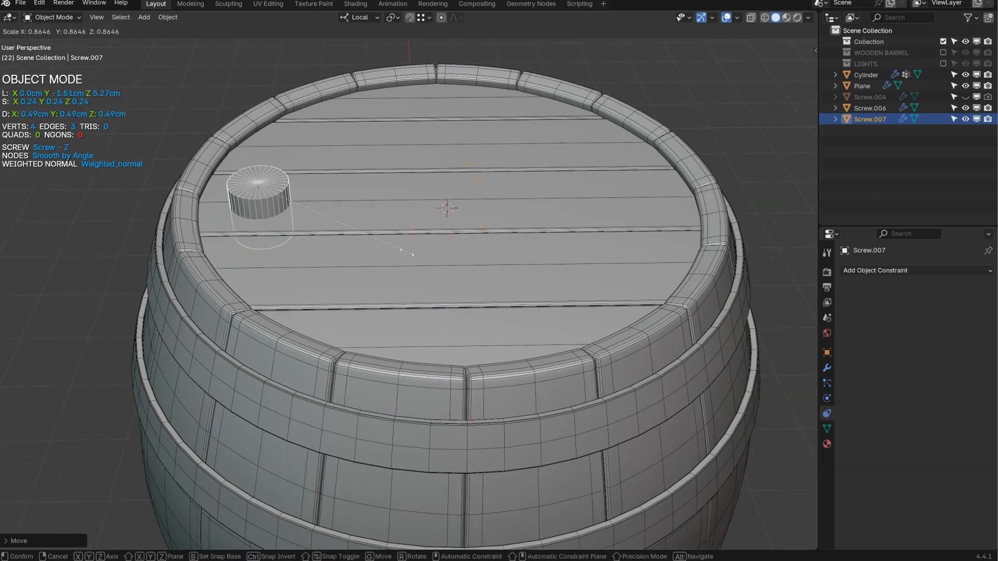
left_click(359, 262)
middle_click_drag(359, 262, 410, 259)
scroll(410, 257, "up", 2)
middle_click_drag(361, 223, 432, 247, "shift")
key("ctrl+a")
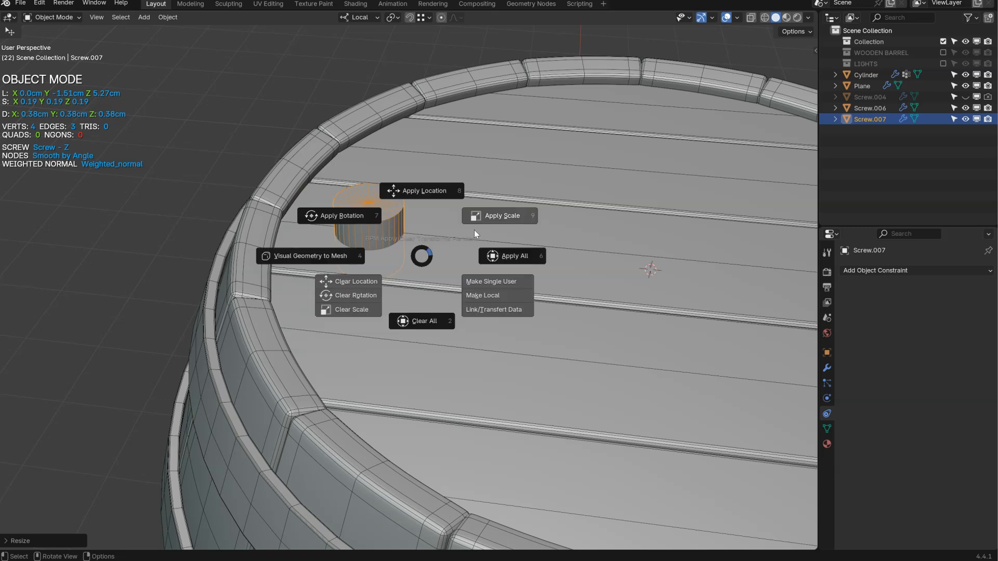
left_click(503, 215)
Cut the cylinder from the plank lid with a Boolean Difference and place that modifier below the Bevel in the stack
left_click(457, 266, "shift")
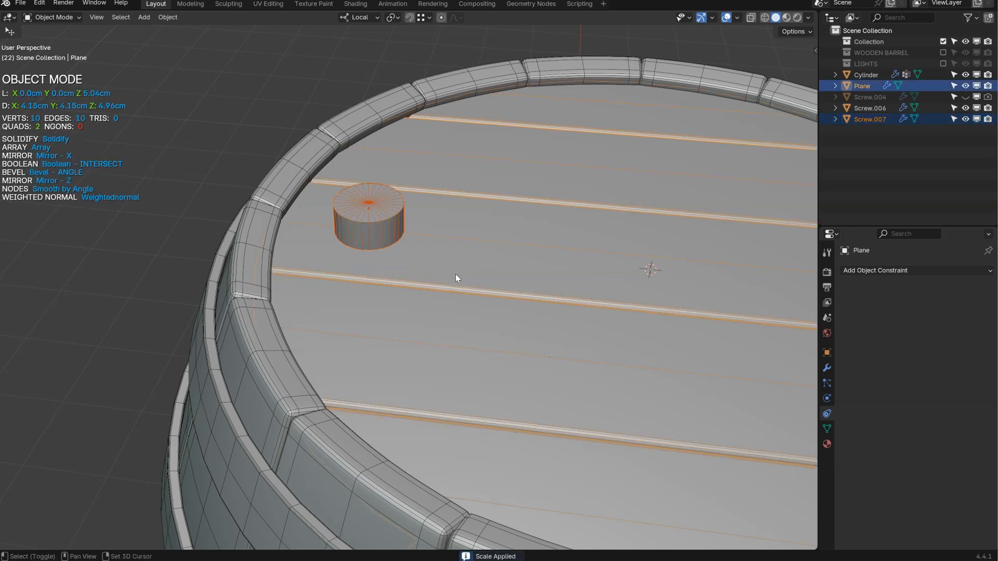
key("alt+q")
left_click(514, 238)
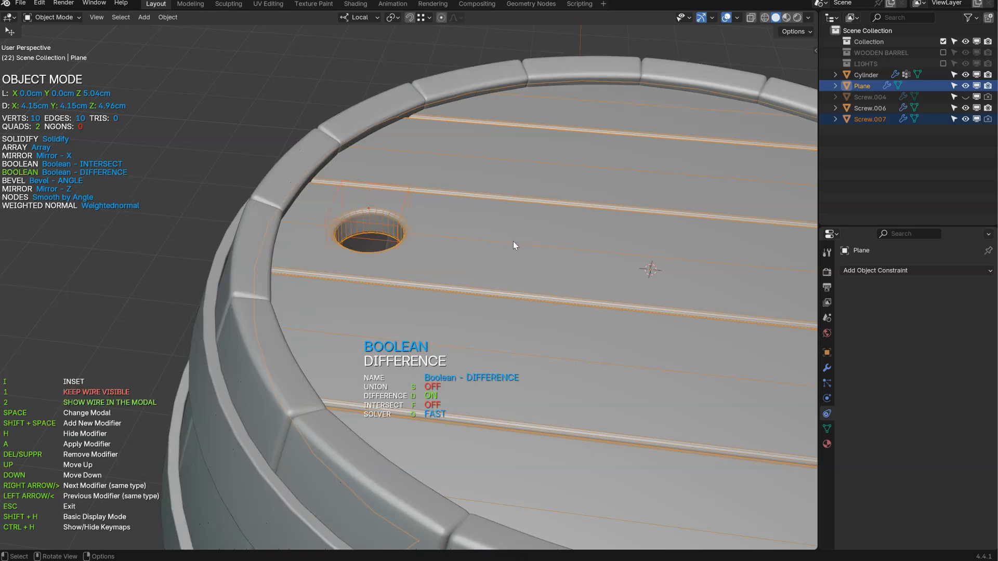
key("Down")
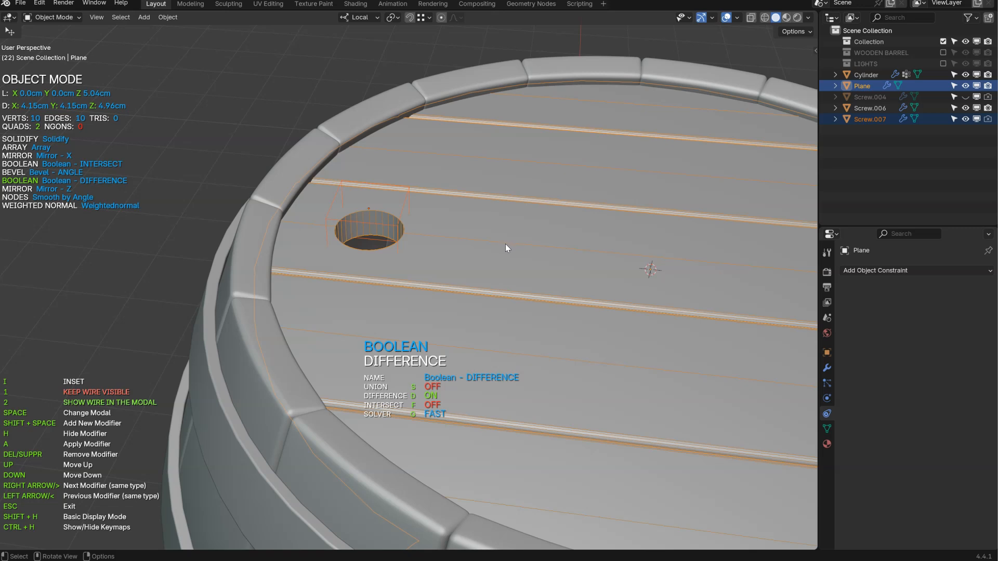
key("Escape")
Isolate the plank lid and add a second angle-limited Bevel modifier after the Z mirror
key("KP_Divide")
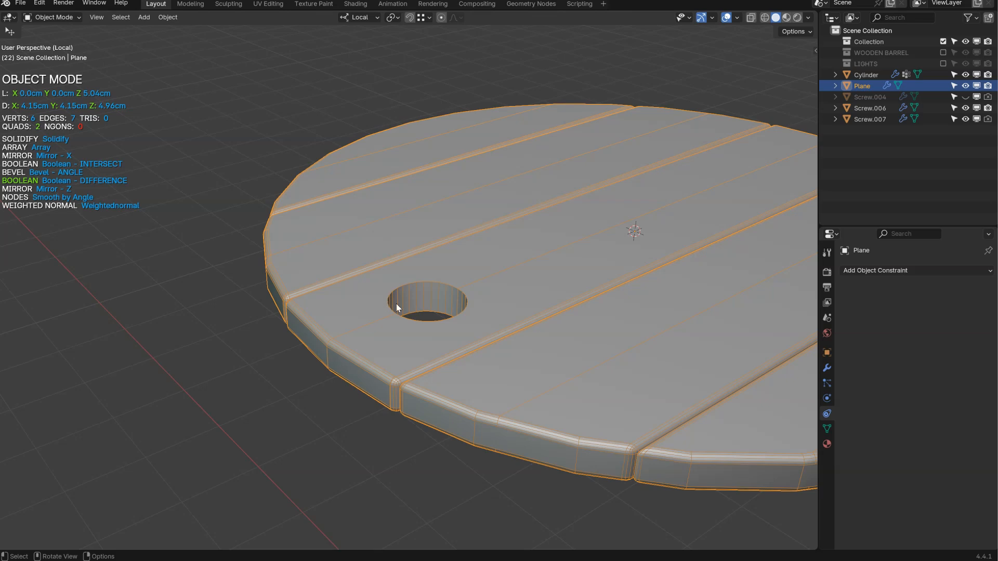
key("q")
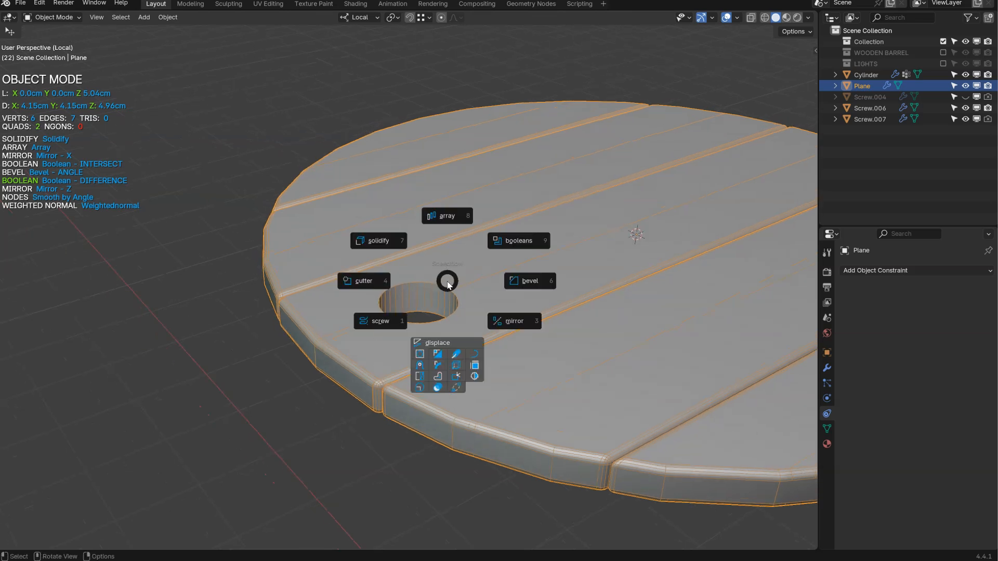
left_click(517, 282)
middle_click_drag(482, 277, 463, 230)
key("shift+space")
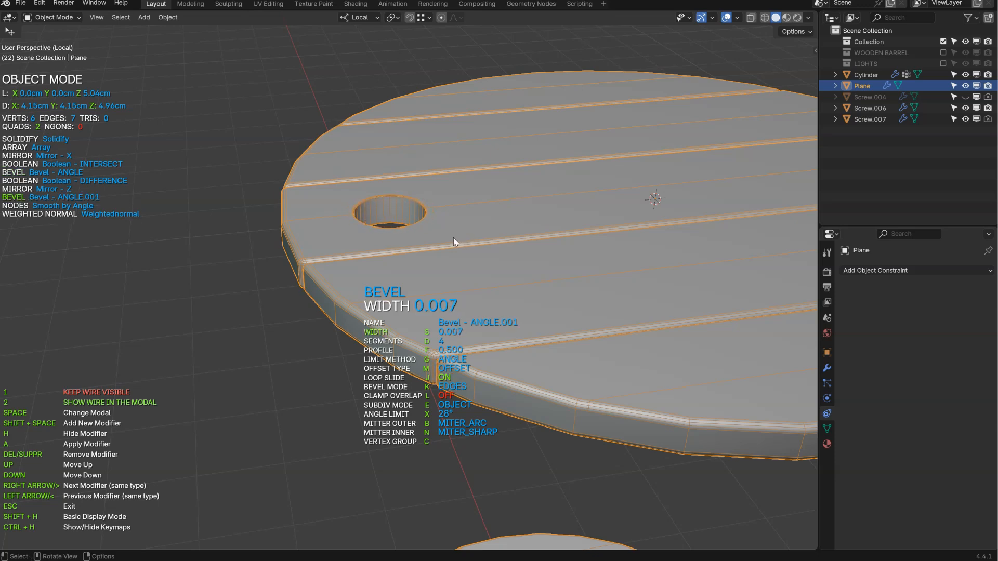
middle_click_drag(460, 239, 485, 258)
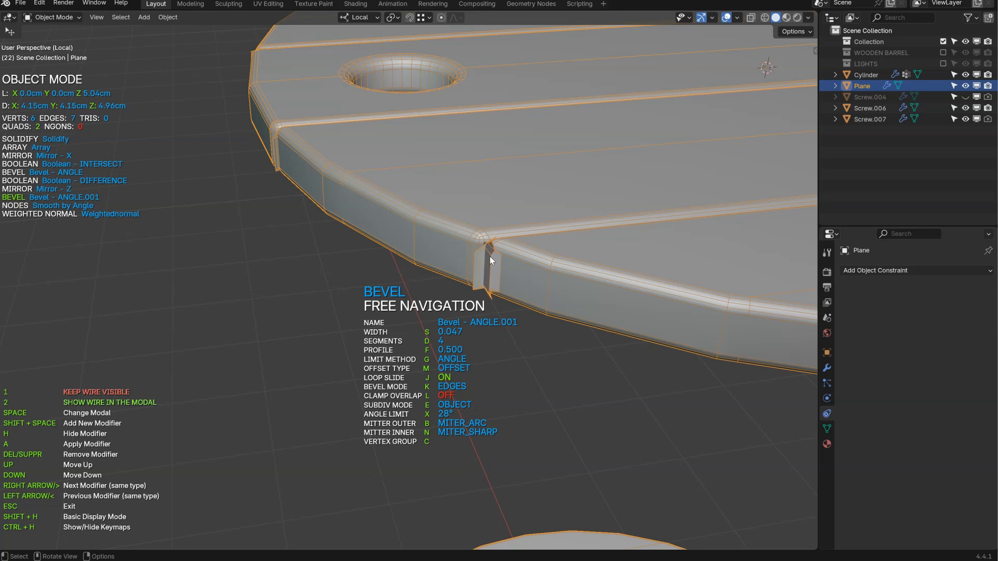
Set the second Bevel's angle limit to 81° and its width to 0.013
key("x")
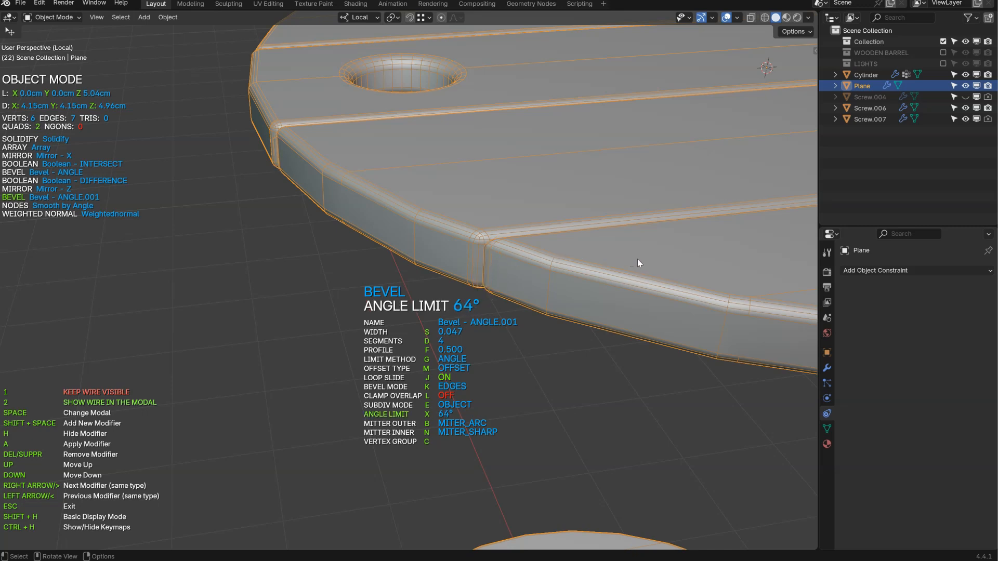
key("x")
key("x")
middle_click_drag(638, 269, 569, 262)
key("s")
key("s")
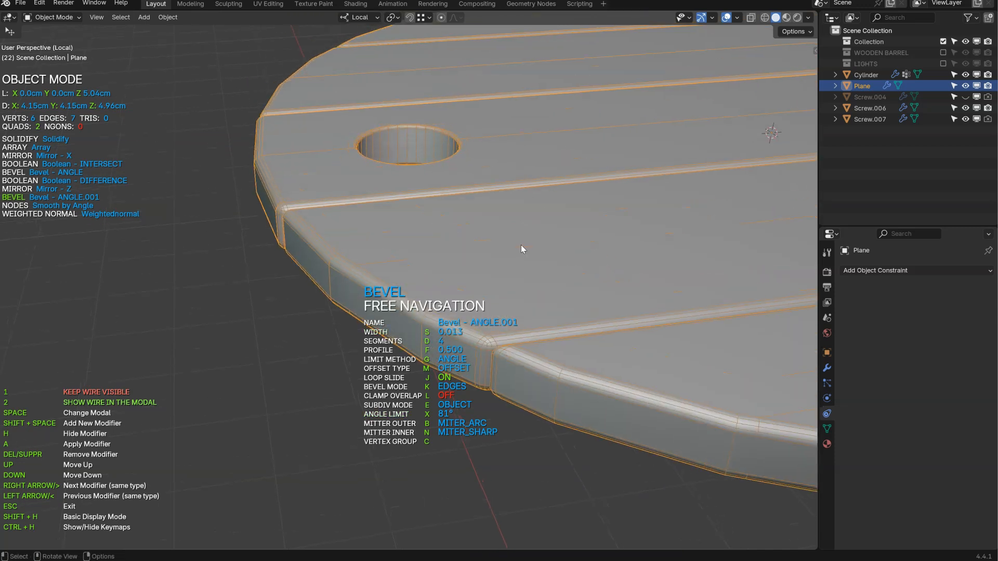
Move the lid's Z Mirror modifier above the Boolean Difference so that only the upper lid gets the hole
scroll(540, 215, "down", 4)
middle_click_drag(563, 249, 493, 200, "shift")
scroll(468, 234, "down", 3)
middle_click_drag(454, 255, 453, 260, "ctrl")
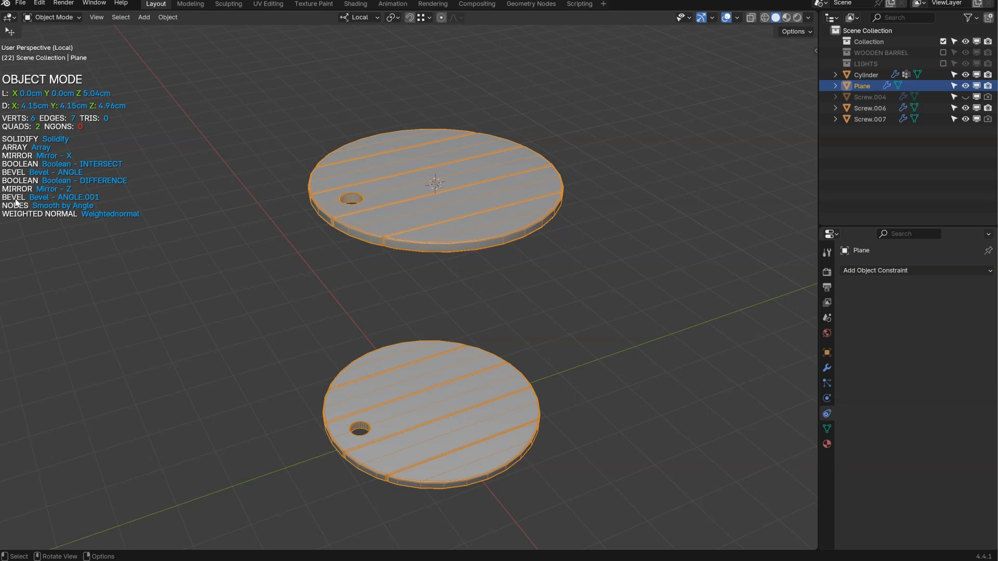
key("q")
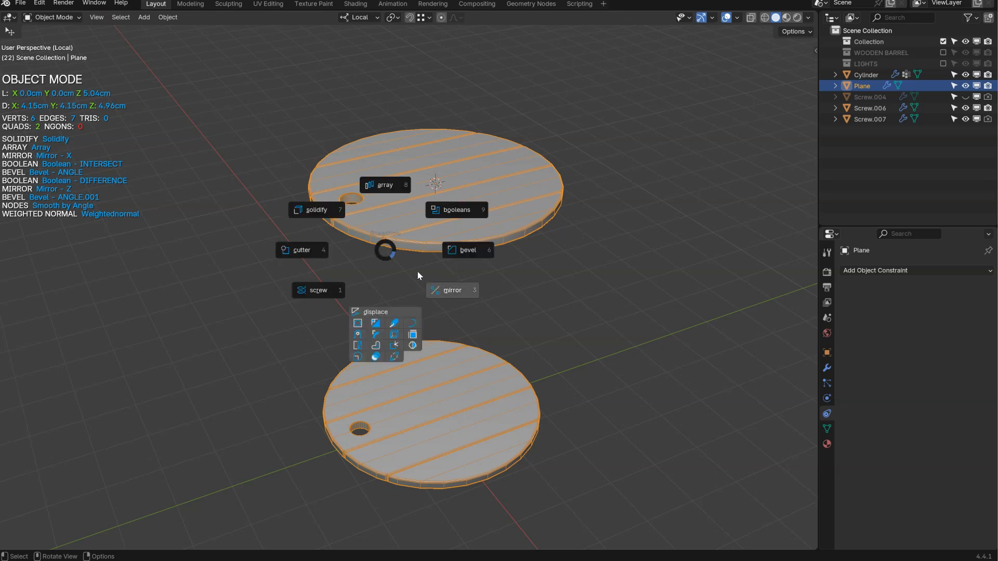
left_click(451, 290)
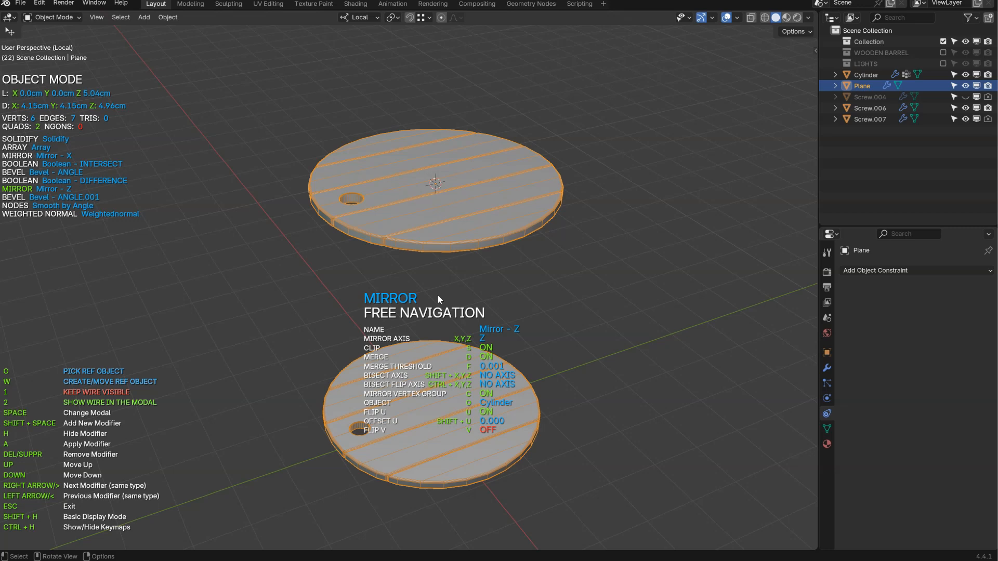
key("Up")
key("Escape")
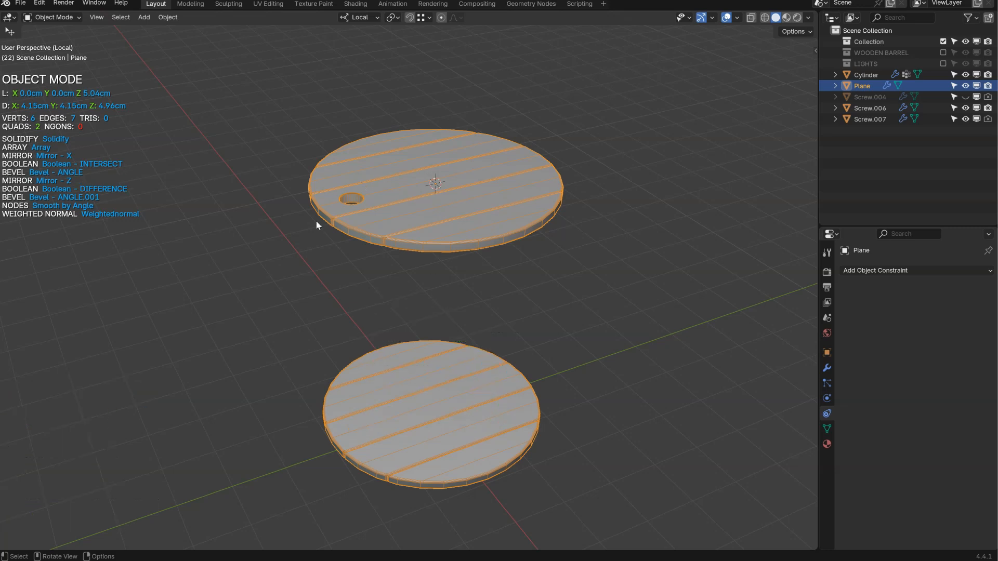
Show the whole barrel again and snap the 3D cursor to the hole's cutter object
middle_click_drag(378, 246, 361, 273)
key("space")
left_click(419, 243)
scroll(354, 244, "up", 3)
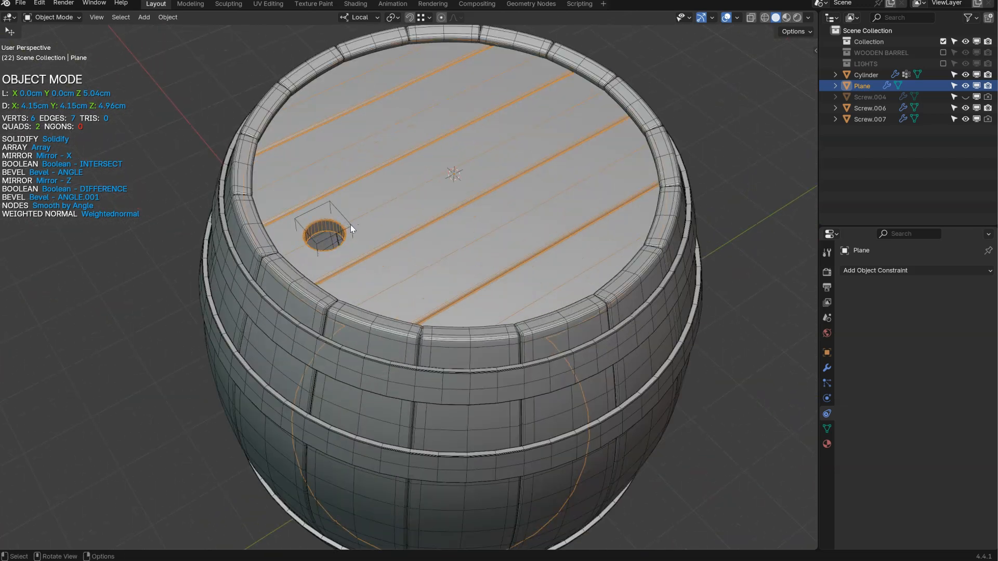
left_click(351, 226)
key("shift+s")
left_click(472, 264)
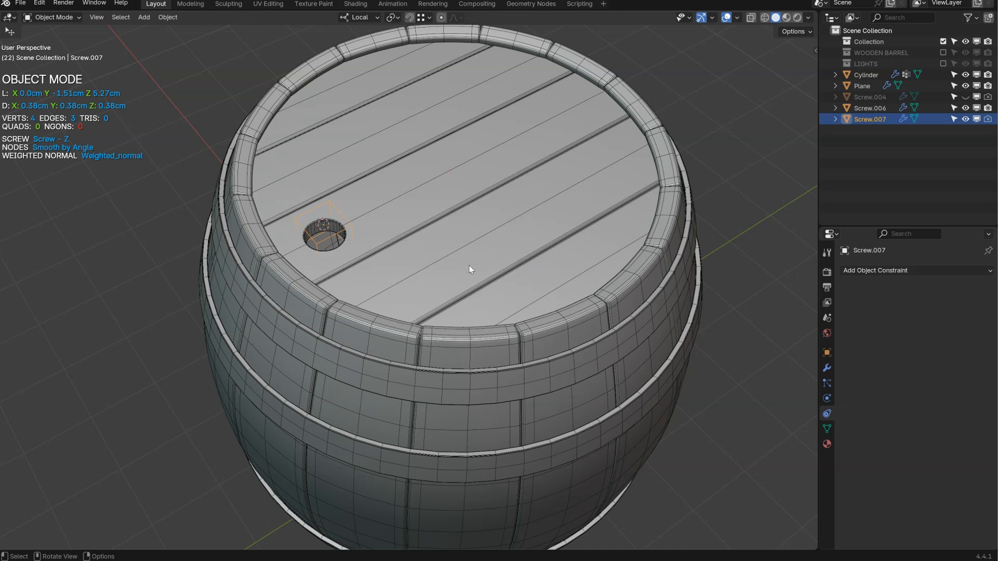
Add a tapered screw-based primitive at the 3D cursor and scale it to about 0.51 cm in diameter
key("shift+space")
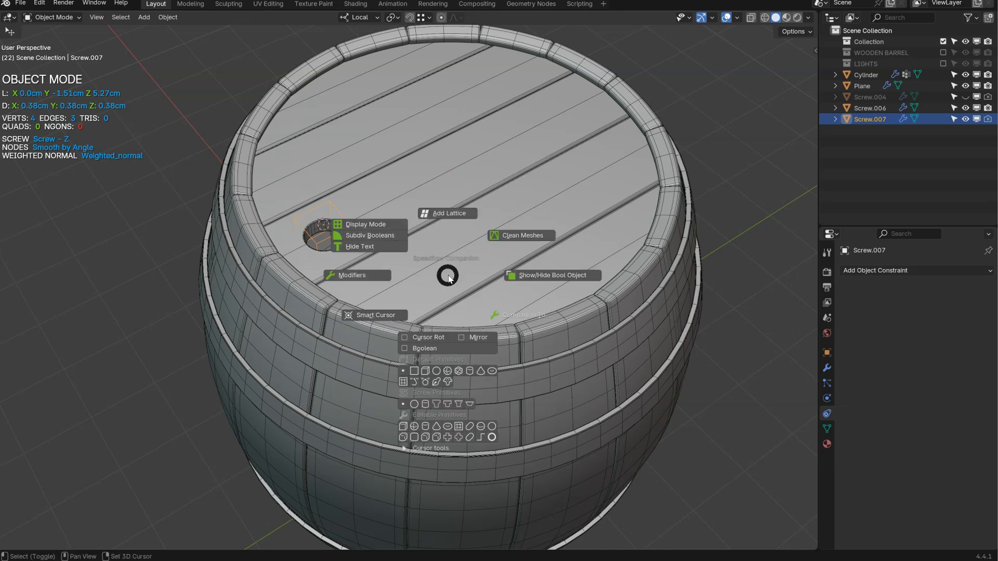
left_click(469, 404)
middle_click_drag(472, 403, 429, 207)
key("s")
left_click(416, 268)
middle_click_drag(311, 244, 423, 233, "shift")
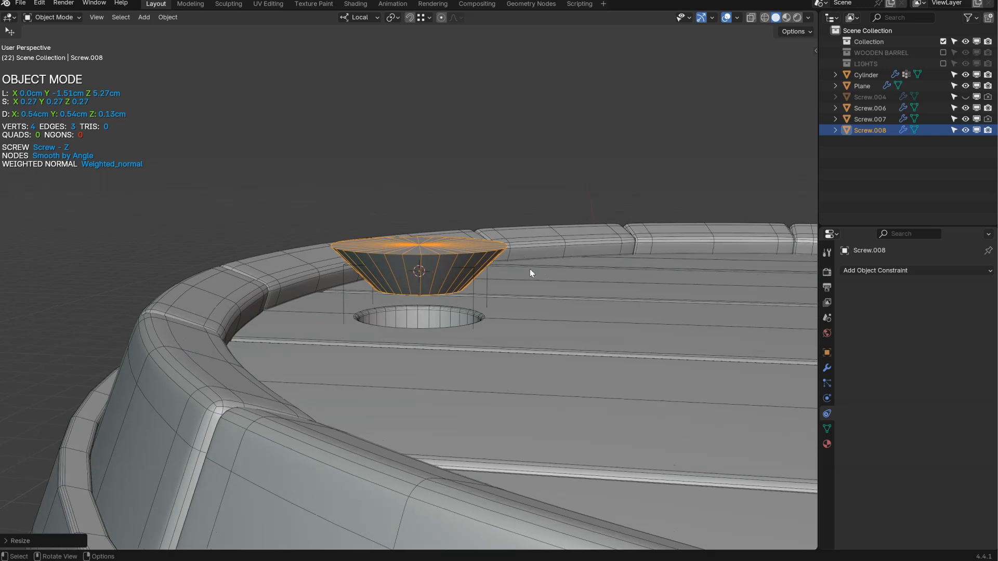
key("s")
left_click(522, 275)
Lower the tapered plug along its local Z axis into the lid's hole, to about Z 5.11 cm
key("g")
key("z")
key("z")
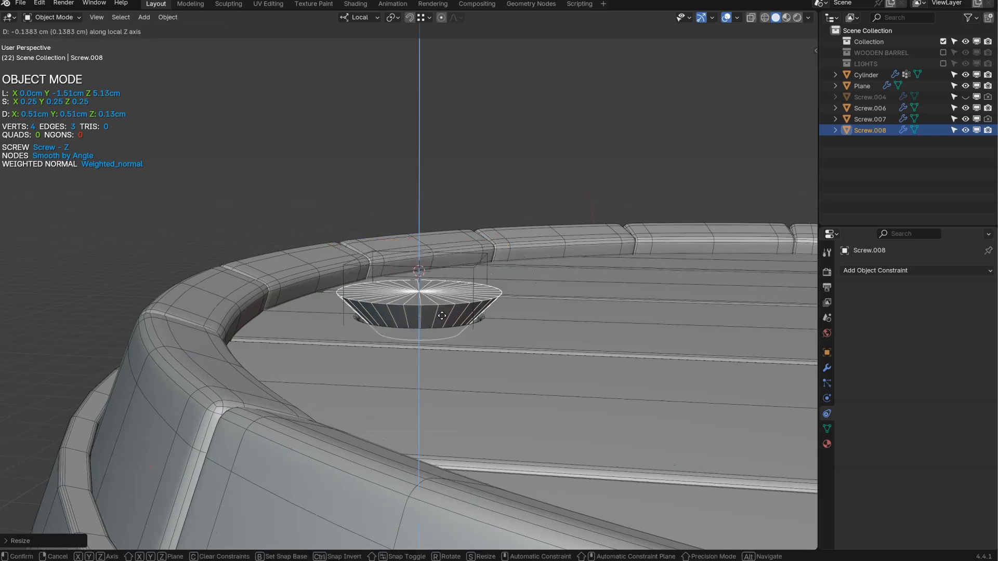
left_click(502, 322)
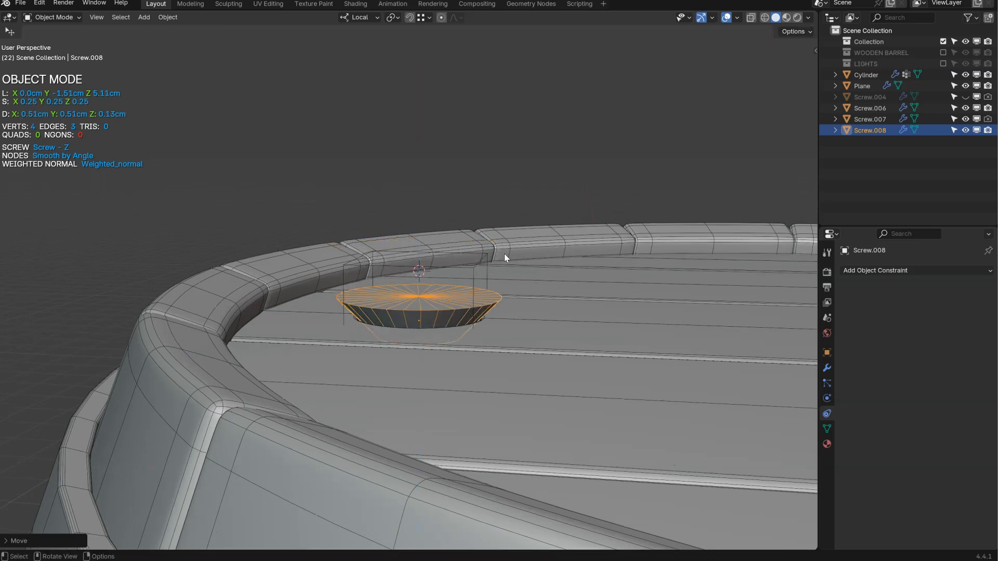
Narrow the plug's upper rim by moving its profile vertex inward along X, and scale the plug to about 0.44 cm across
key("Tab")
key("1")
mouse_move(407, 307)
middle_mouse_down()
mouse_move(396, 296)
mouse_move(420, 316)
middle_mouse_up()
key("g")
key("x")
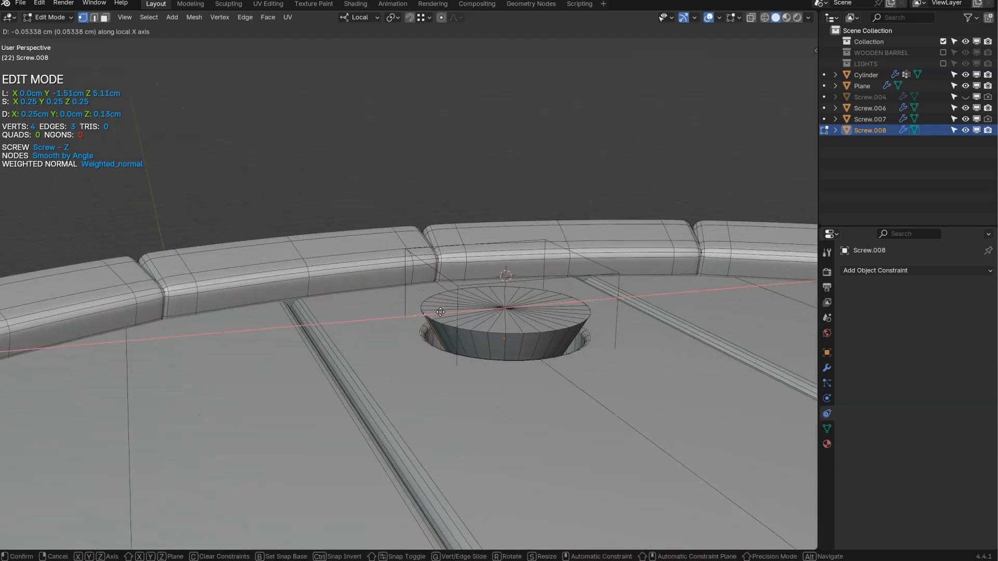
left_click(449, 311)
key("Tab")
key("s")
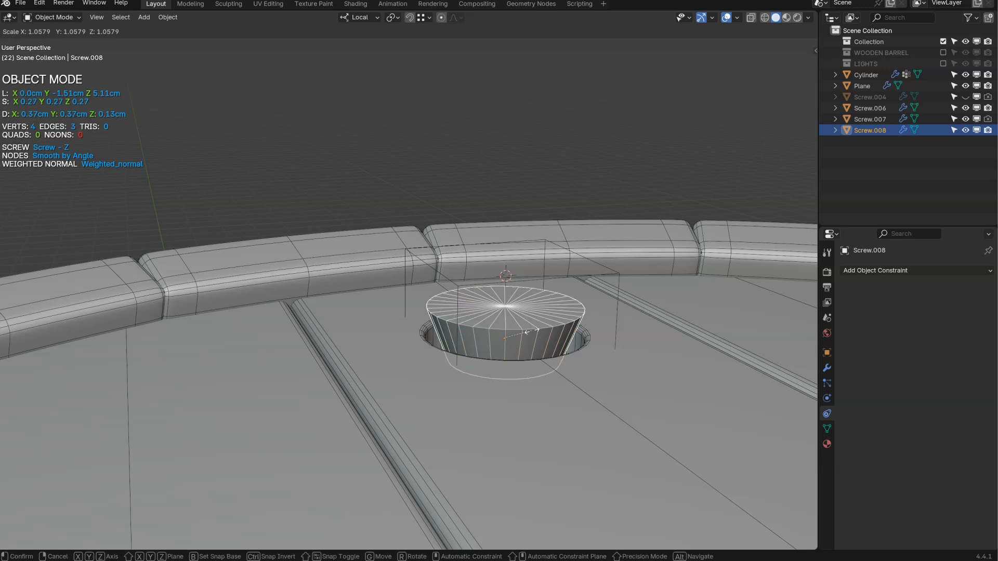
left_click(537, 331)
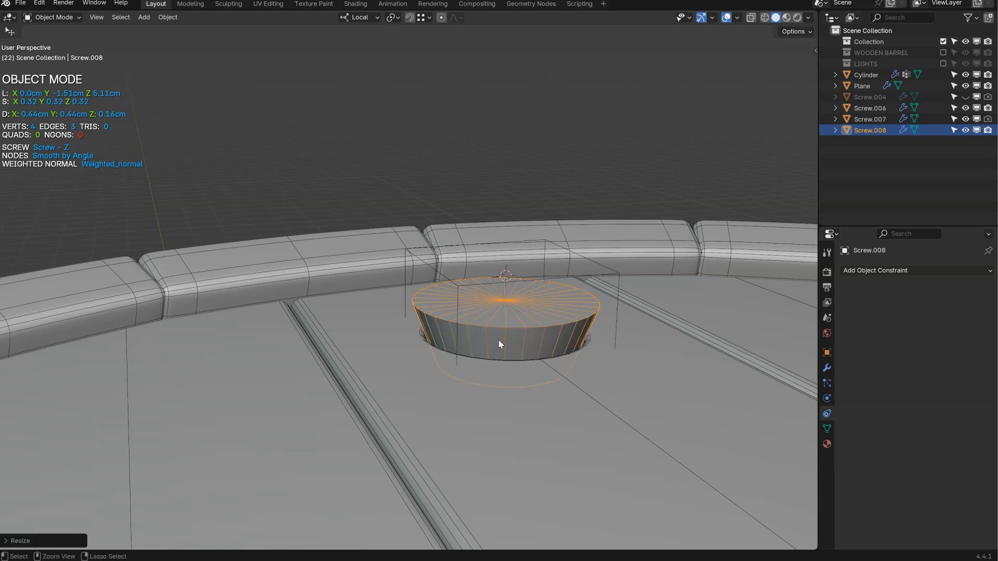
Apply the plug's scale and add an angle-limited Bevel modifier with a width of 0.023 and 4 segments
key("ctrl+a")
left_click(571, 300)
key("space")
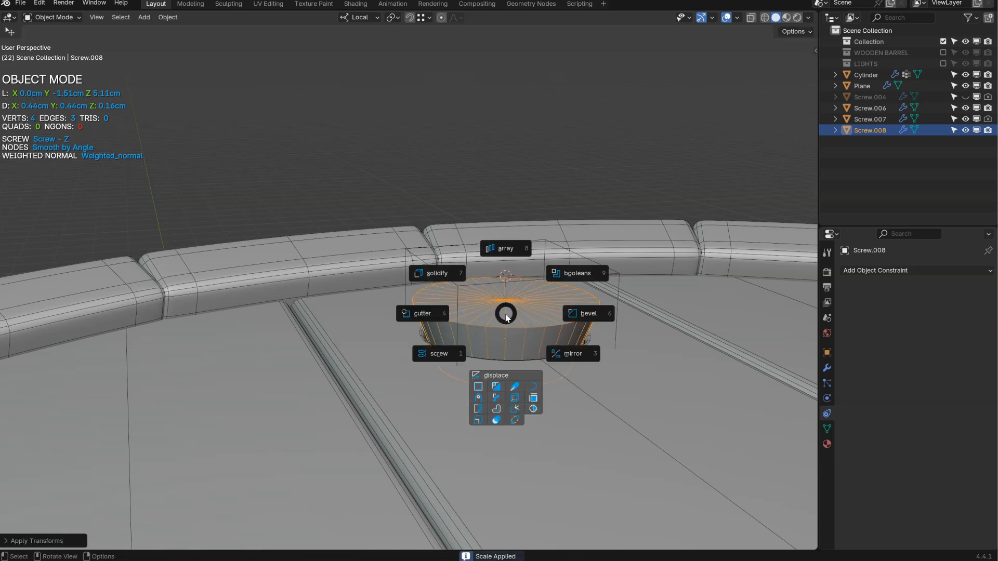
left_click(586, 315)
left_click(579, 318)
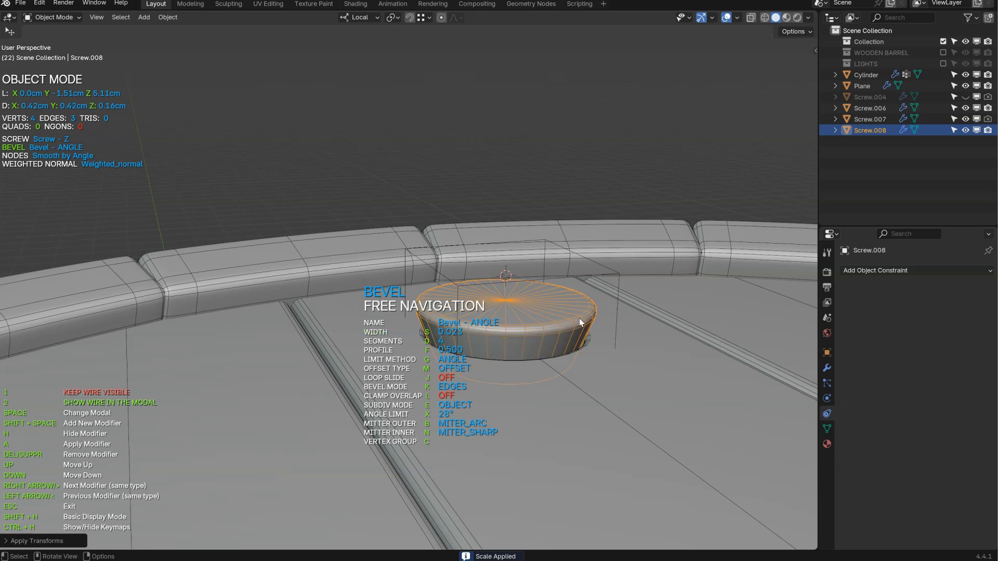
left_click(579, 318)
Examine the plug and the whole barrel from above and below with the overlays hidden
middle_click_drag(567, 289, 379, 265, "ctrl")
middle_click_drag(379, 265, 437, 321)
key("z")
left_click(435, 275)
middle_click_drag(435, 273, 447, 182)
middle_click_drag(447, 182, 431, 240, "ctrl")
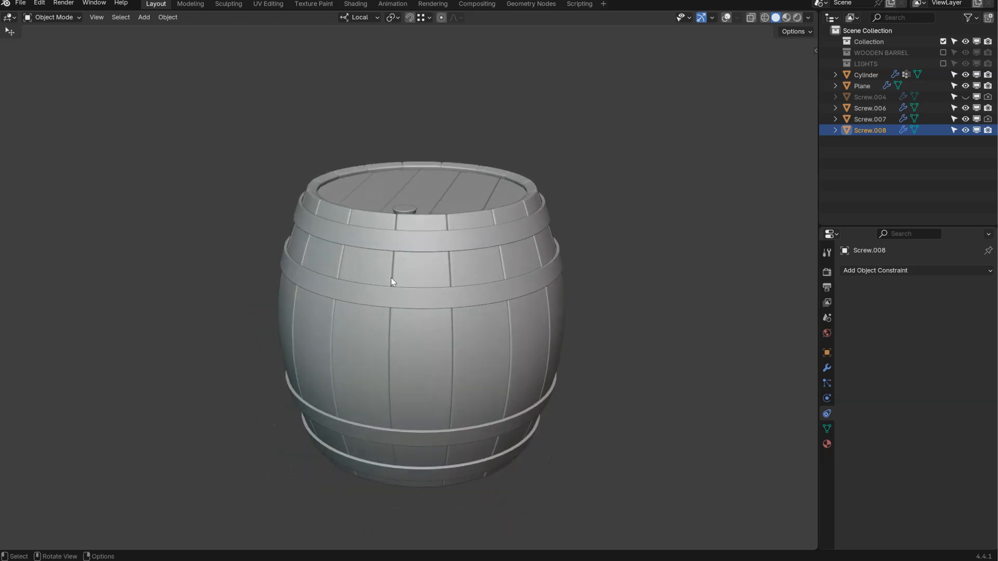
middle_click_drag(489, 179, 460, 263)
middle_click_drag(411, 335, 399, 244, "shift")
key("shift+alt+z")
Add a cube, clear its location to place it at the world origin, and isolate it
key("shift+a")
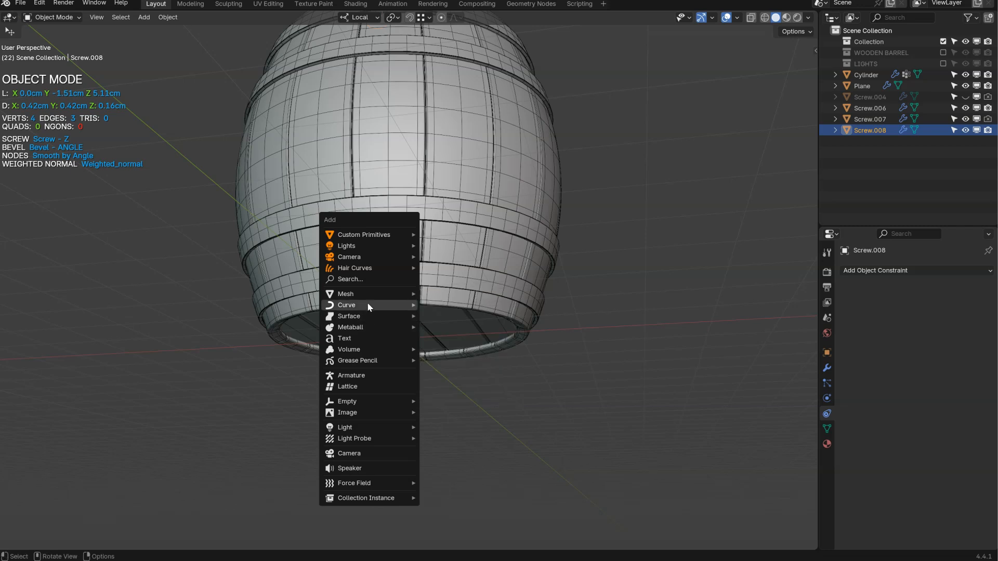
mouse_move(400, 294)
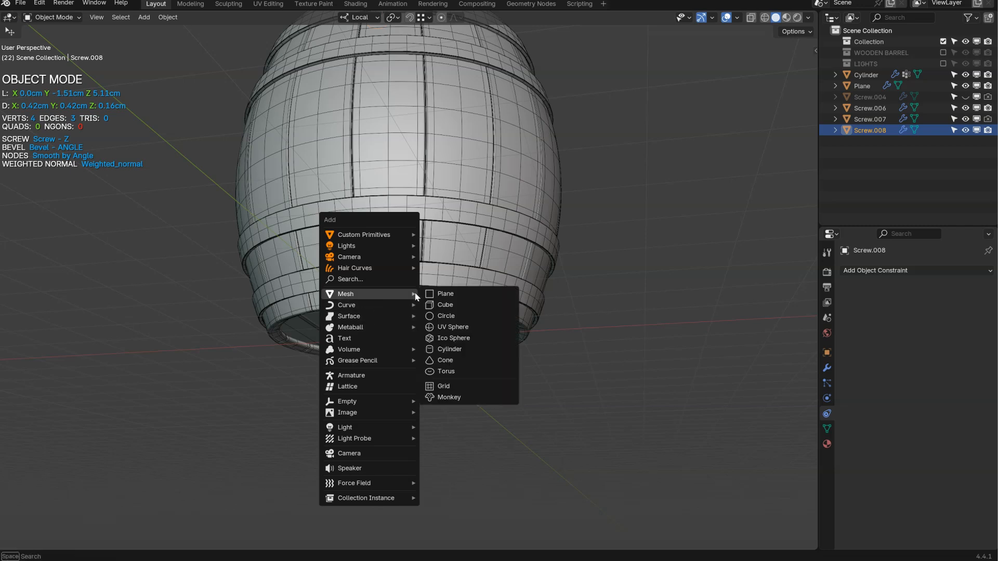
left_click(447, 305)
mouse_move(436, 198)
middle_mouse_down()
mouse_move(426, 269)
mouse_move(441, 206)
middle_mouse_up()
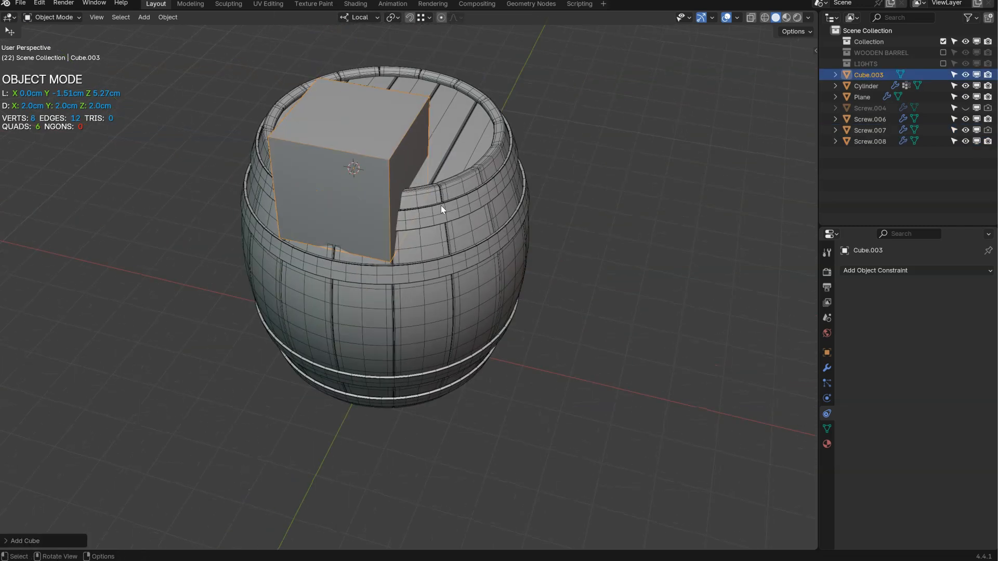
key("KP_Divide")
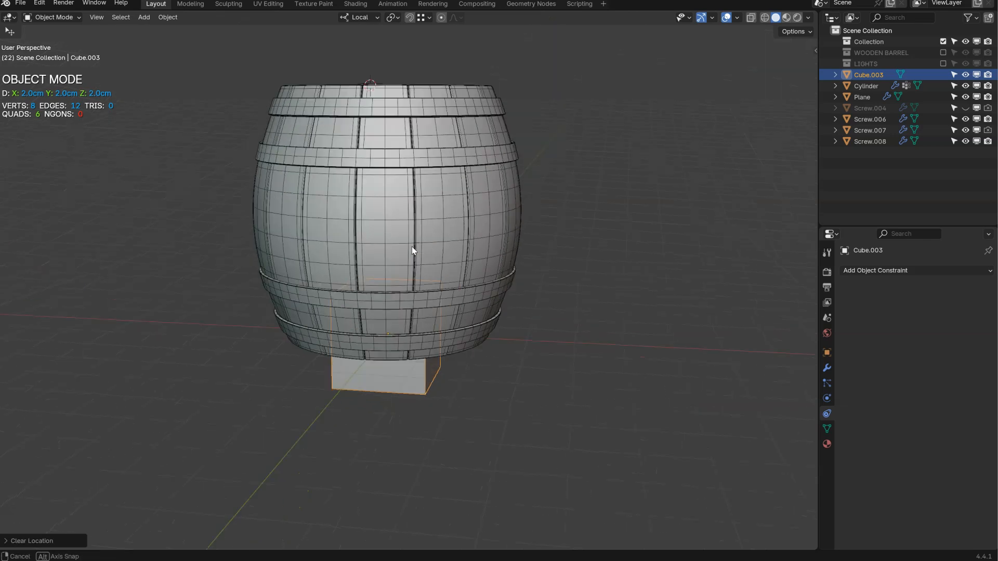
middle_click_drag(430, 312, 399, 258)
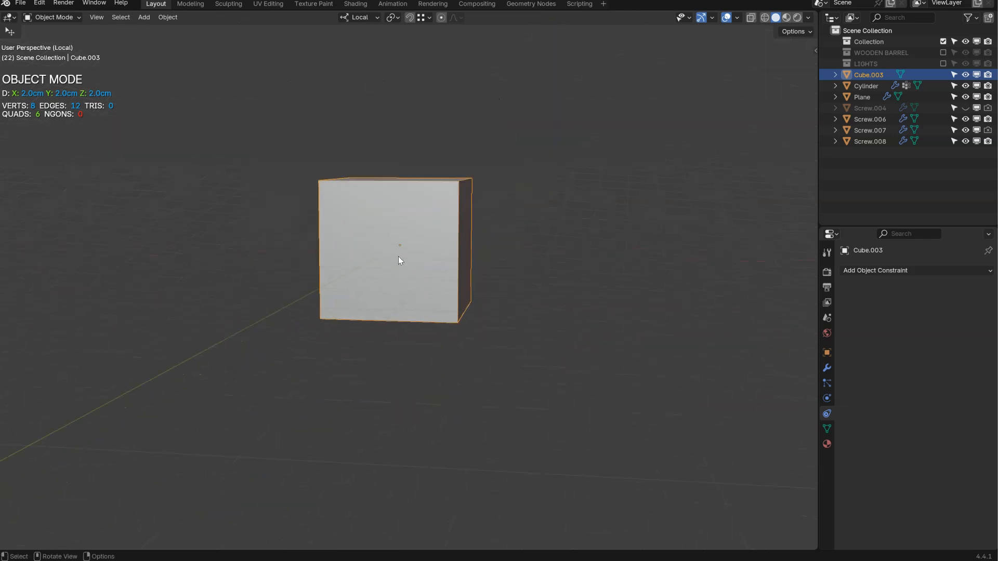
Subdivide the whole cube with a value of 5 and smoothness to round it into a sphere
key("Tab")
middle_click_drag(458, 244, 485, 267)
right_click(490, 275)
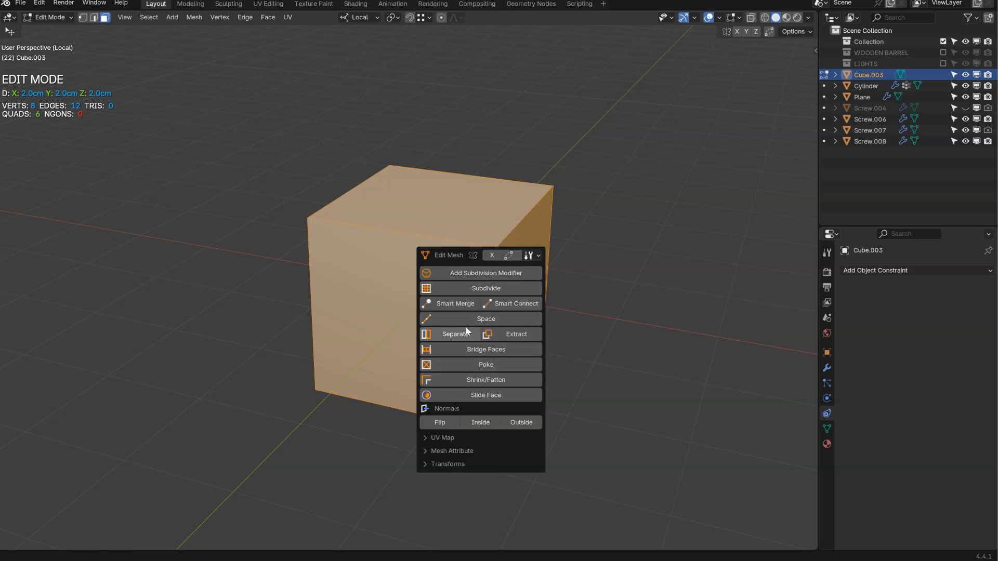
left_click(469, 288)
scroll(639, 290, "up", 4)
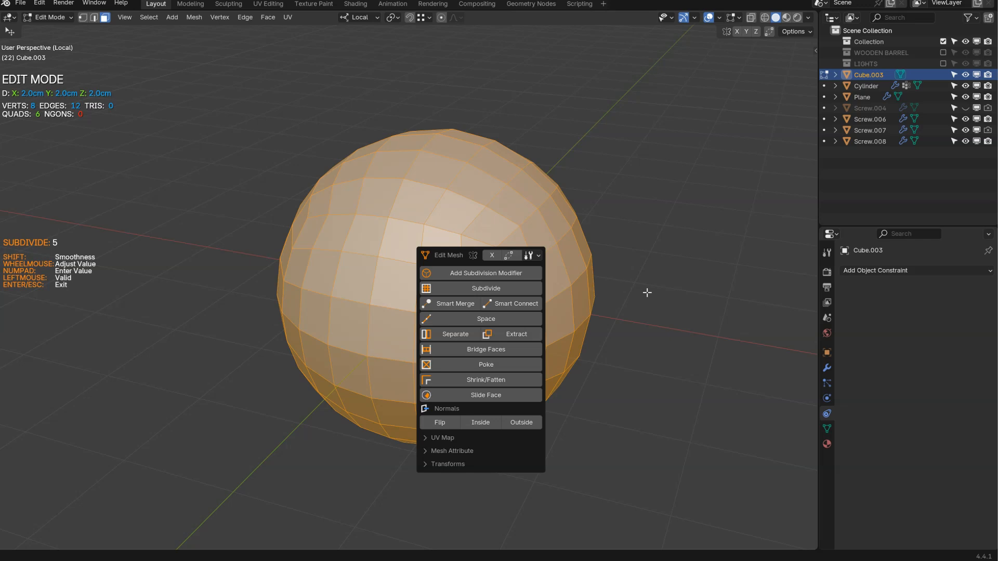
left_click(697, 292)
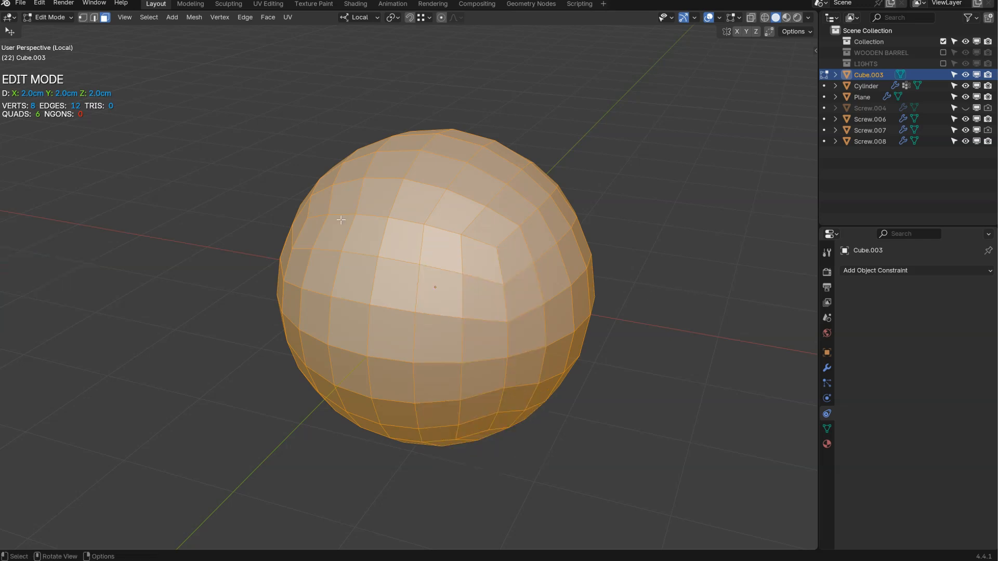
Select the sphere's lower half below its middle edge loop and dissolve it into one flat face
middle_click_drag(477, 277, 508, 244)
key("2")
left_click(461, 288, "alt")
key("a")
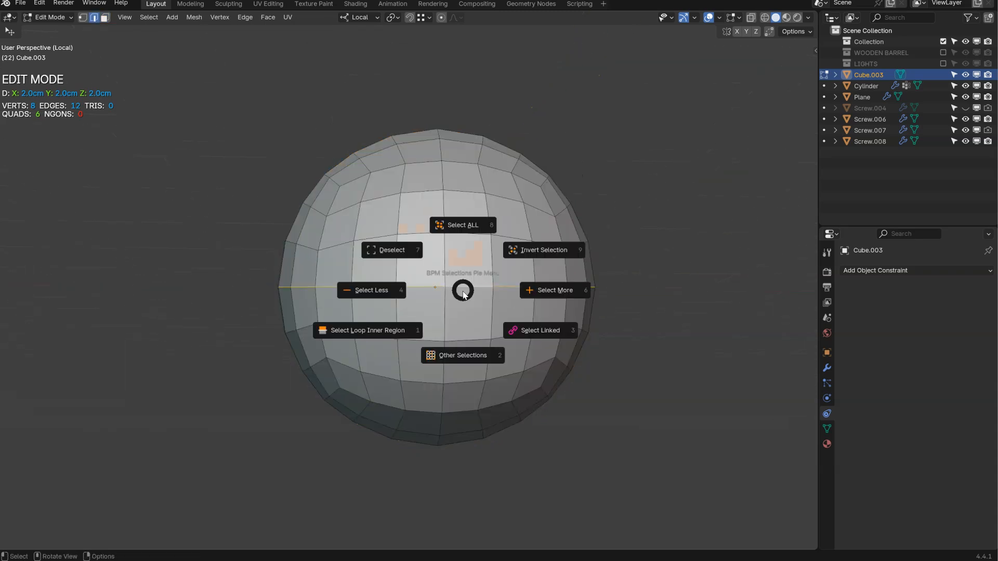
left_click(397, 333)
key("ctrl+i")
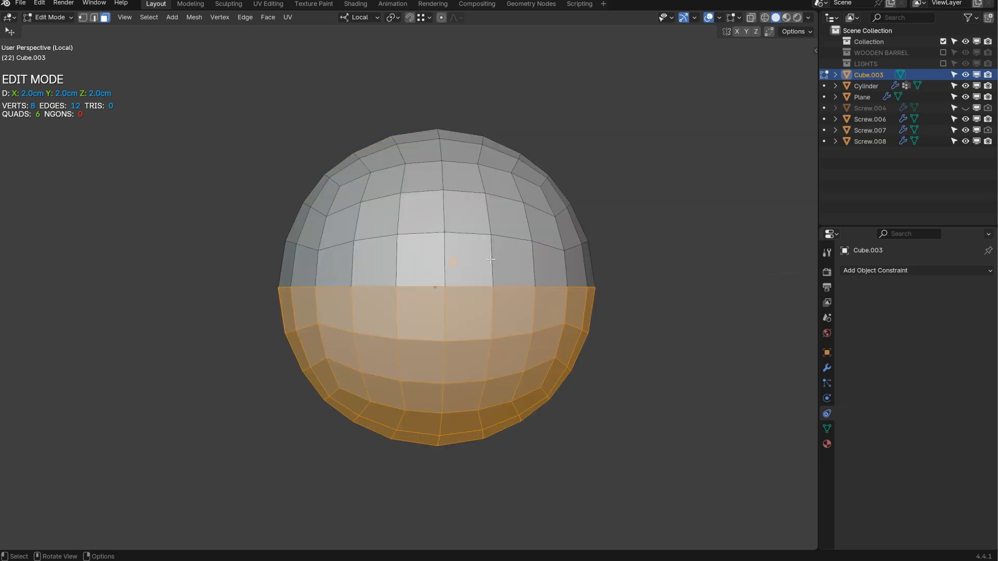
key("ctrl+x")
middle_click_drag(476, 266, 652, 267)
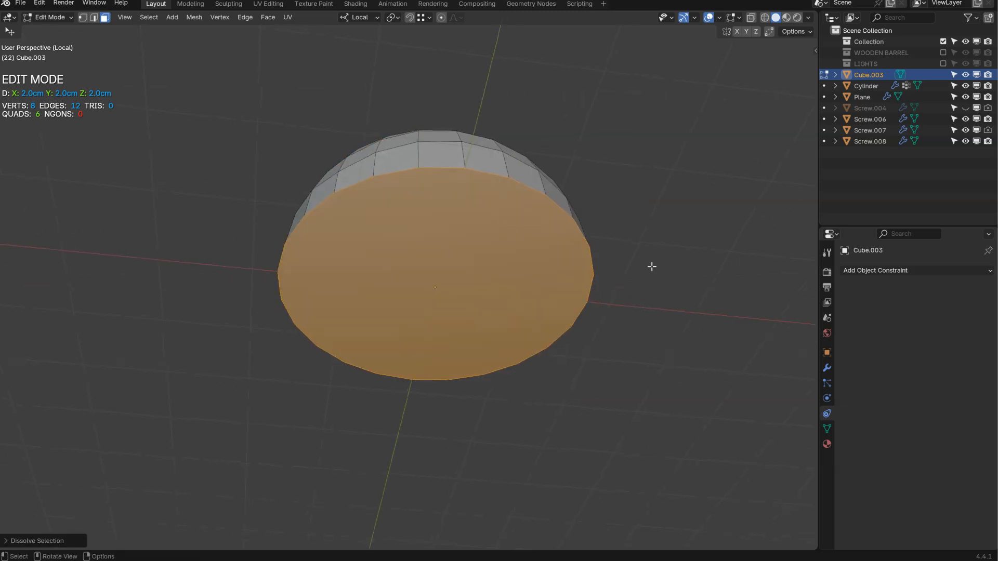
Inset the dome's flat bottom face and delete the inner face to leave an open rim
key("i")
left_click(619, 281)
key("x")
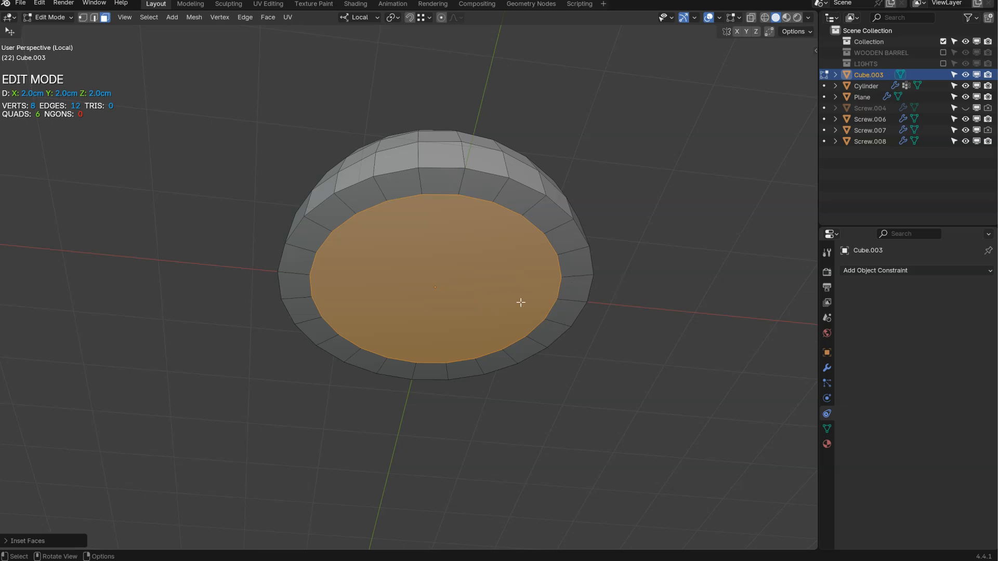
left_click(601, 298)
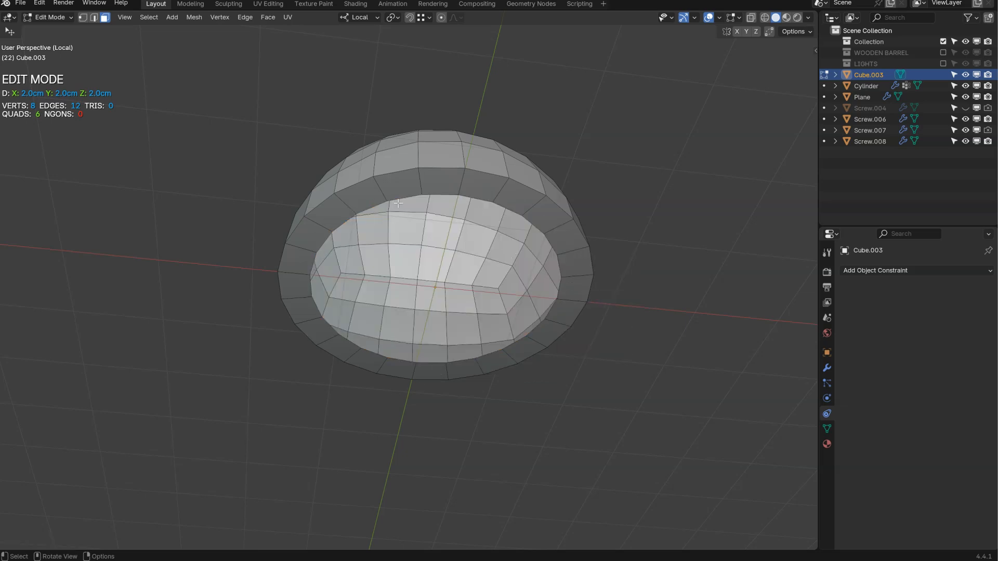
middle_click_drag(455, 258, 504, 218)
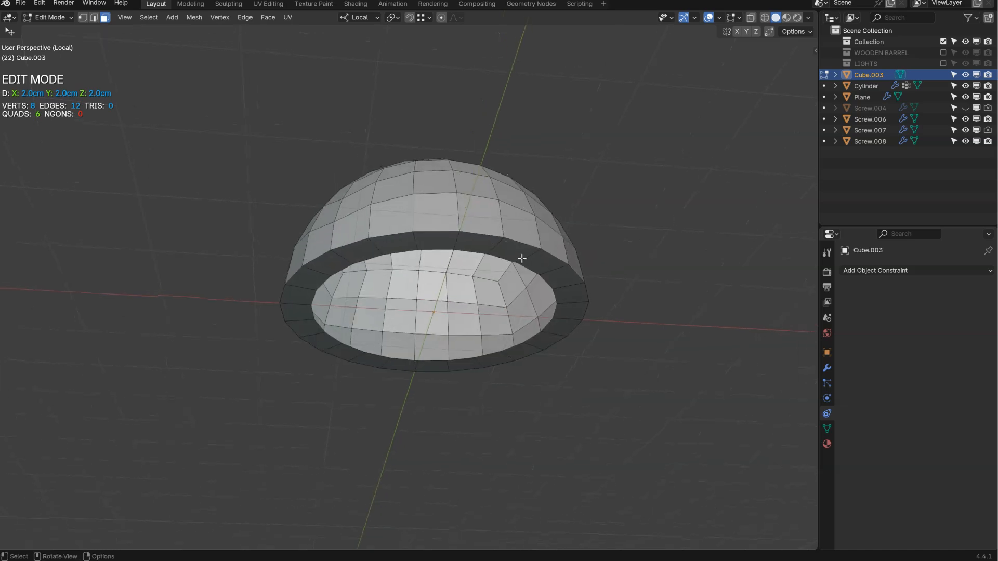
Return to object mode and add an angle-limited Bevel modifier to the dome
key("Tab")
left_click(519, 275)
key("space")
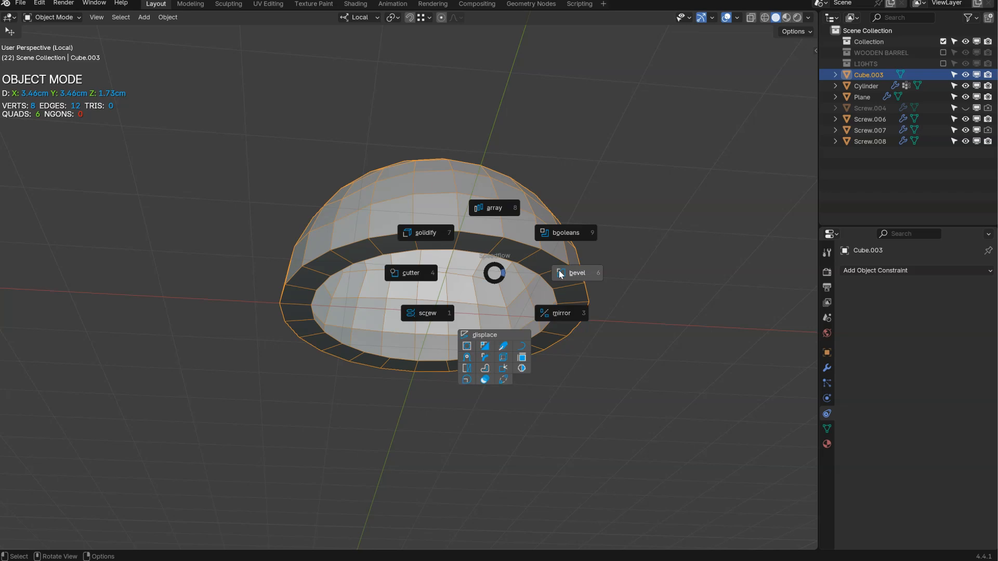
left_click(570, 277)
left_click(618, 284)
Flatten the dome along its local Z axis to a scale of about 0.72 and apply the scale
middle_click_drag(611, 285, 420, 186)
key("s")
key("z")
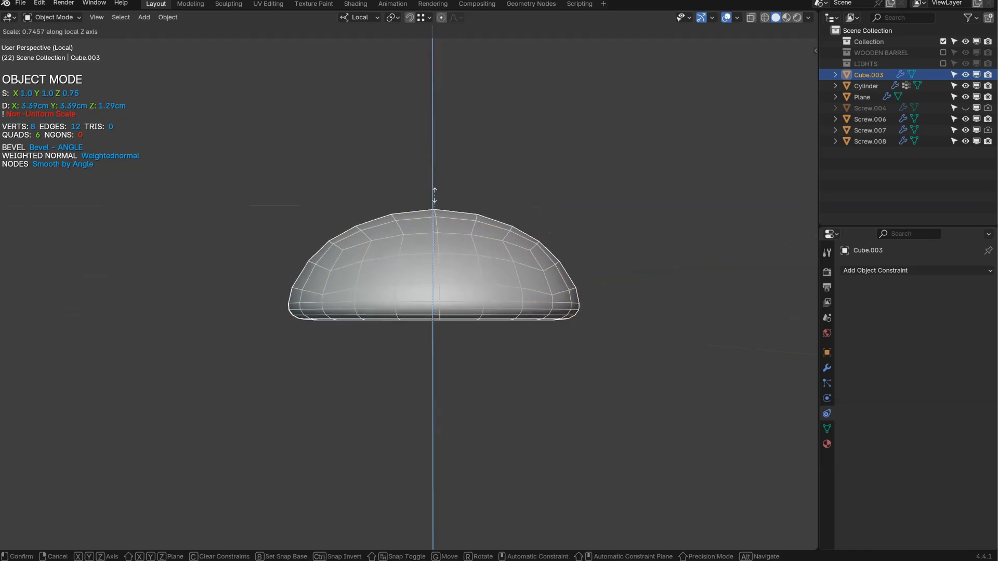
left_click(436, 201)
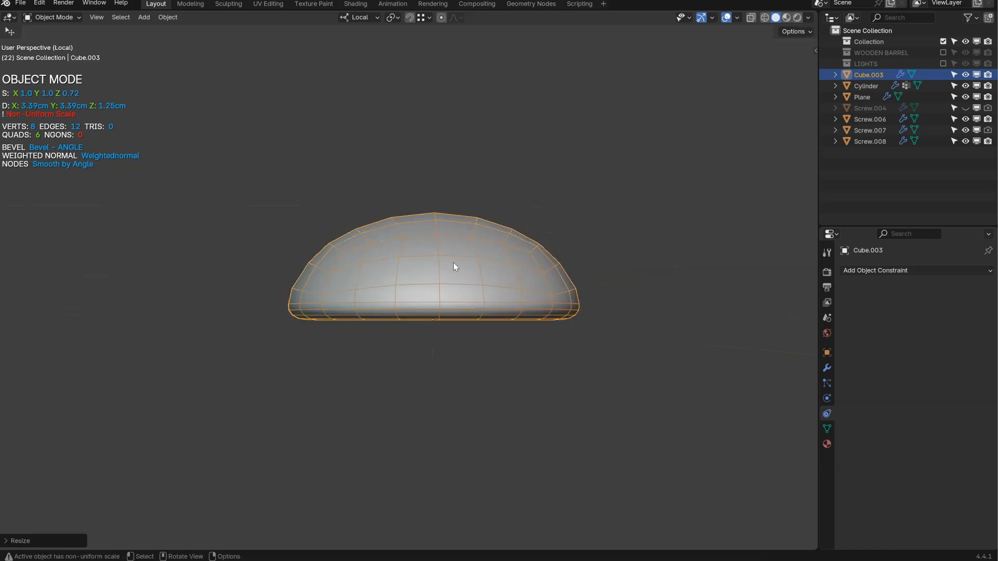
key("ctrl+a")
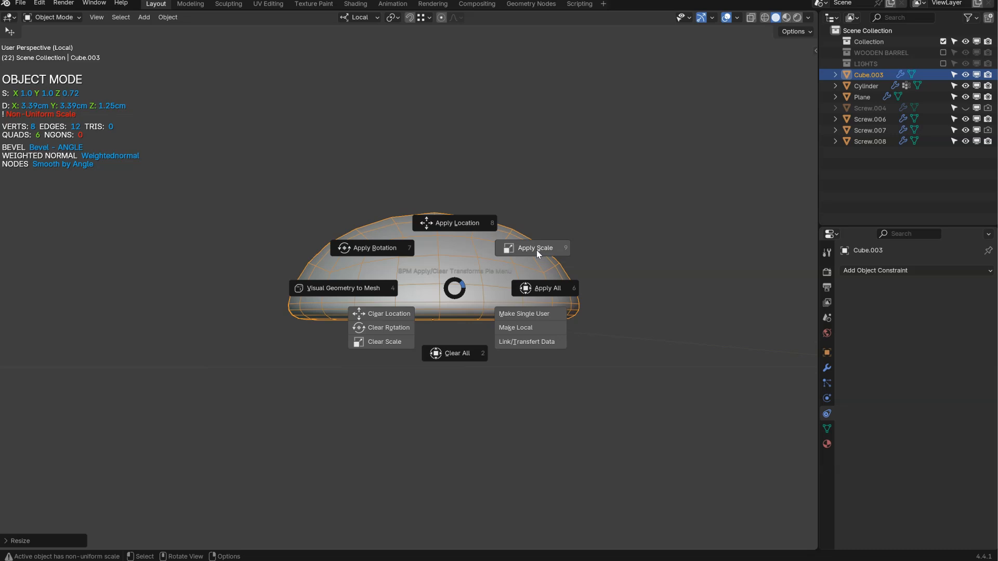
left_click(536, 251)
Leave the isolated view to show the dome together with the whole barrel from below
middle_click_drag(534, 254, 450, 279)
key("KP_Divide")
middle_click_drag(489, 182, 521, 223)
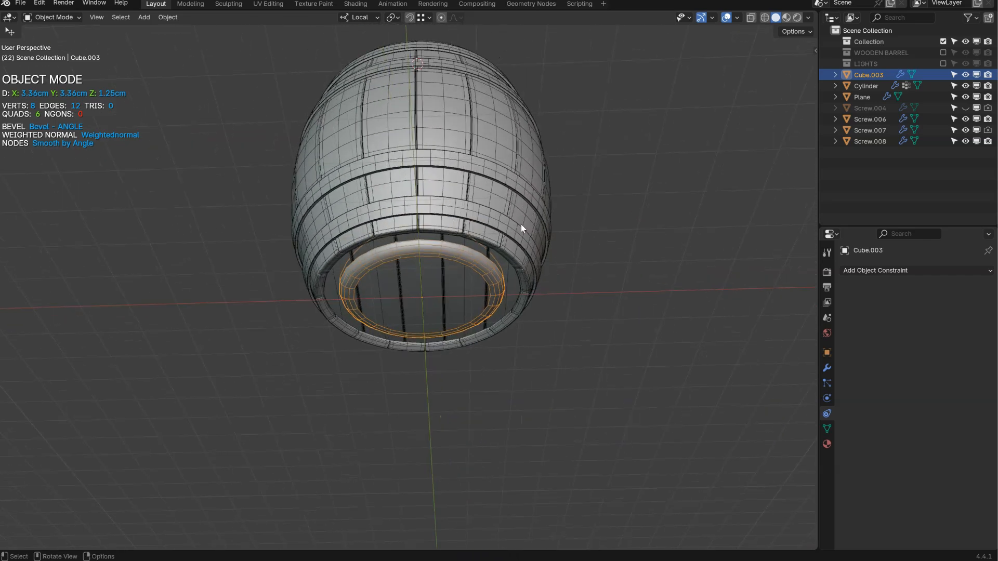
key("Tab")
key("s")
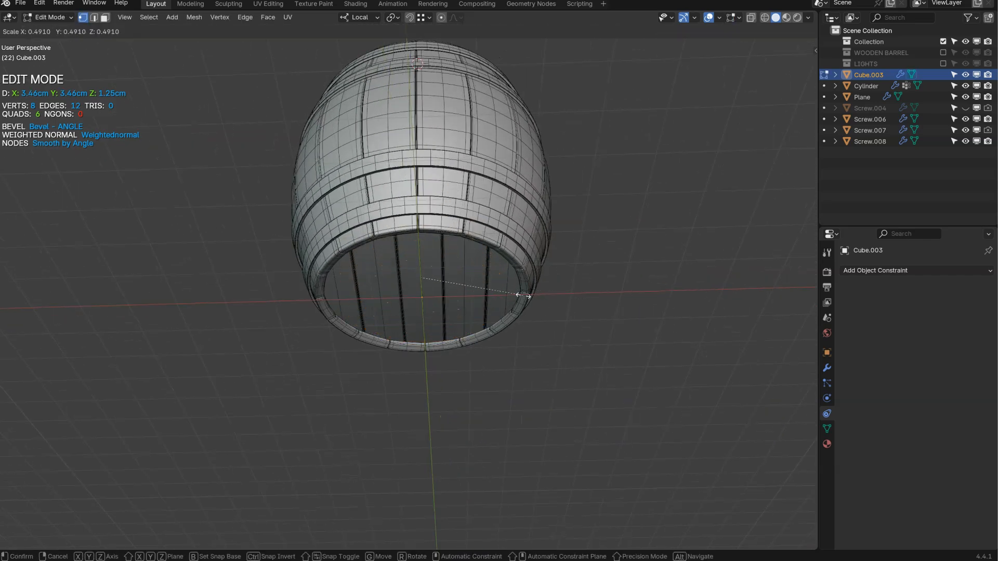
right_click(531, 296)
Set the pivot point to 3D Cursor and move the cursor to the dome's centre at the world origin
key("alt+space")
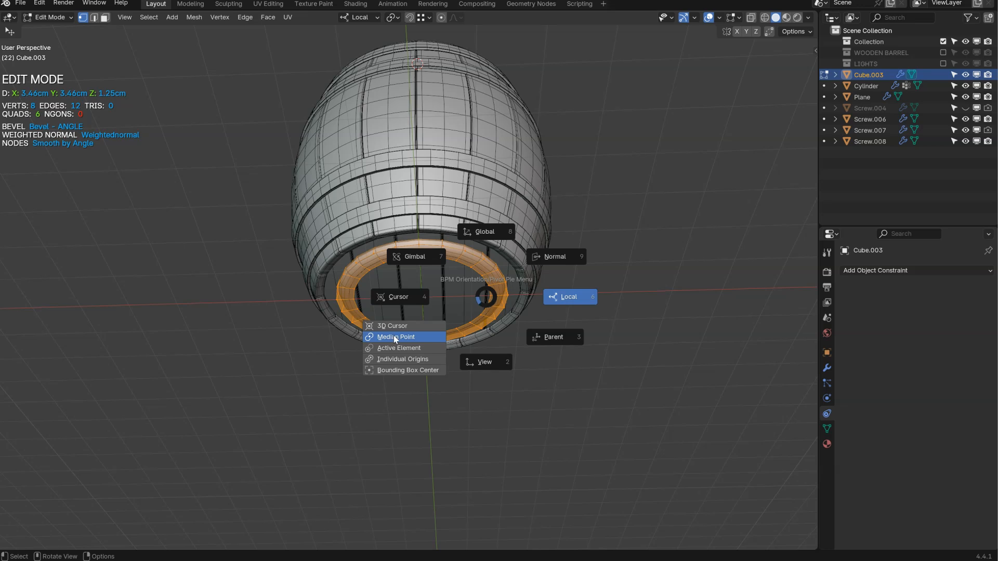
left_click(405, 329)
key("s")
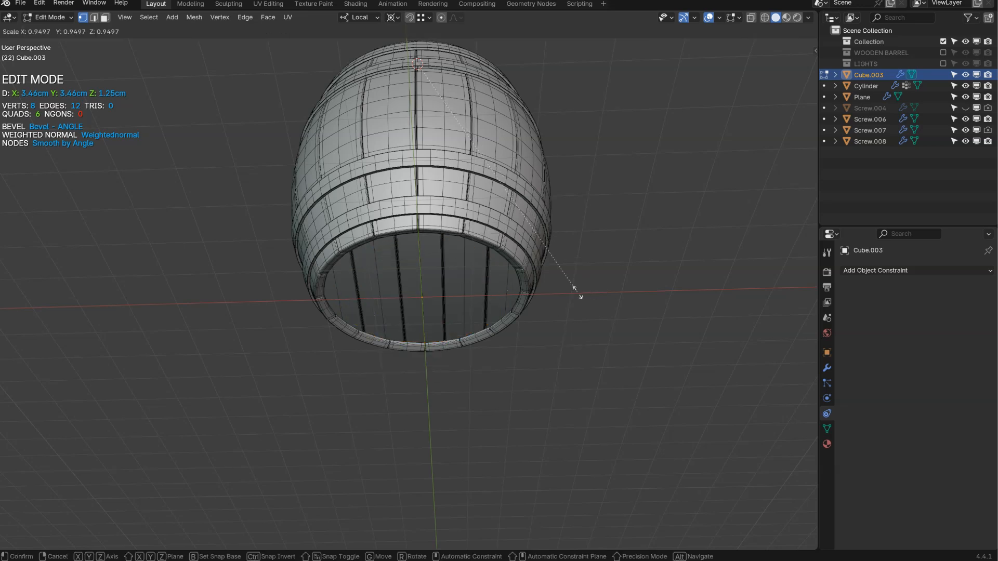
right_click(548, 294)
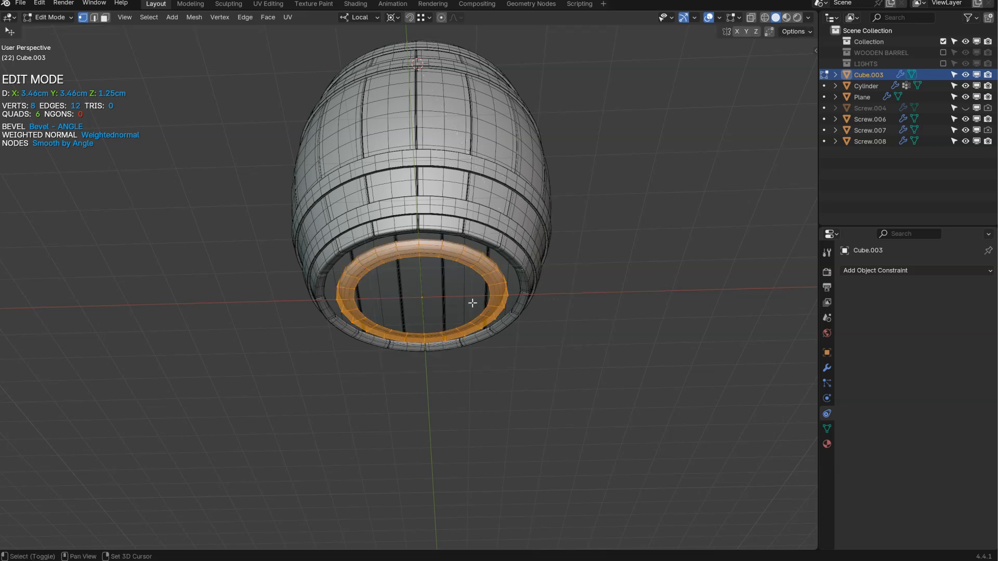
key("shift+s")
left_click(555, 308)
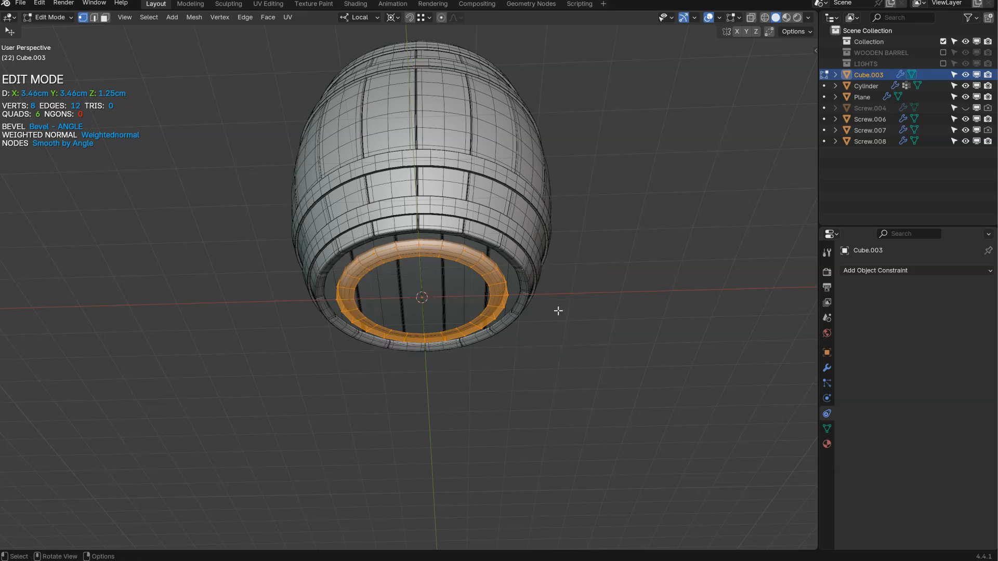
scroll(468, 236, "up", 4)
key("s")
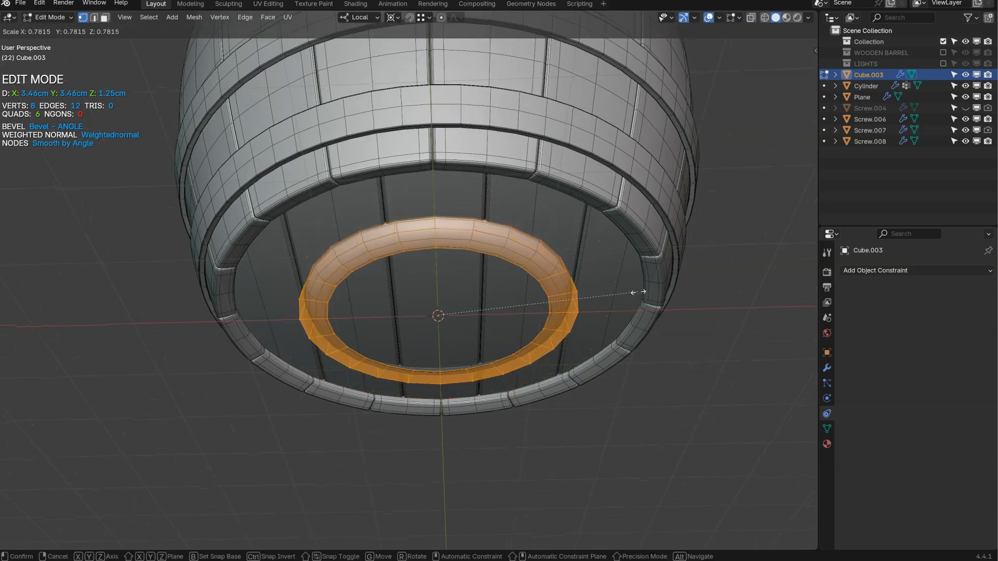
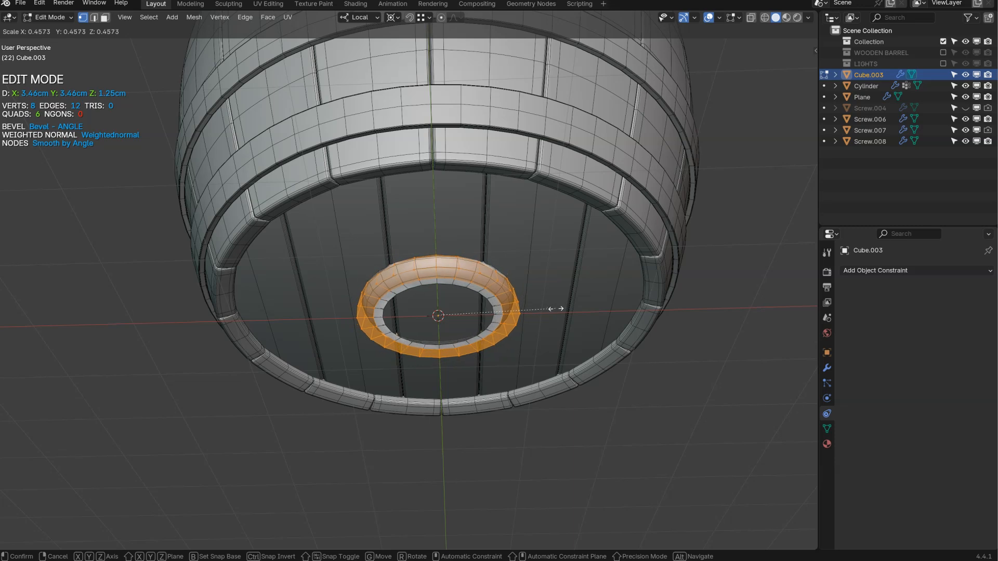
right_click(512, 322)
Shrink the dome uniformly in object mode to a scale of about 0.2 and apply the scale
key("Tab")
left_click(514, 267)
key("s")
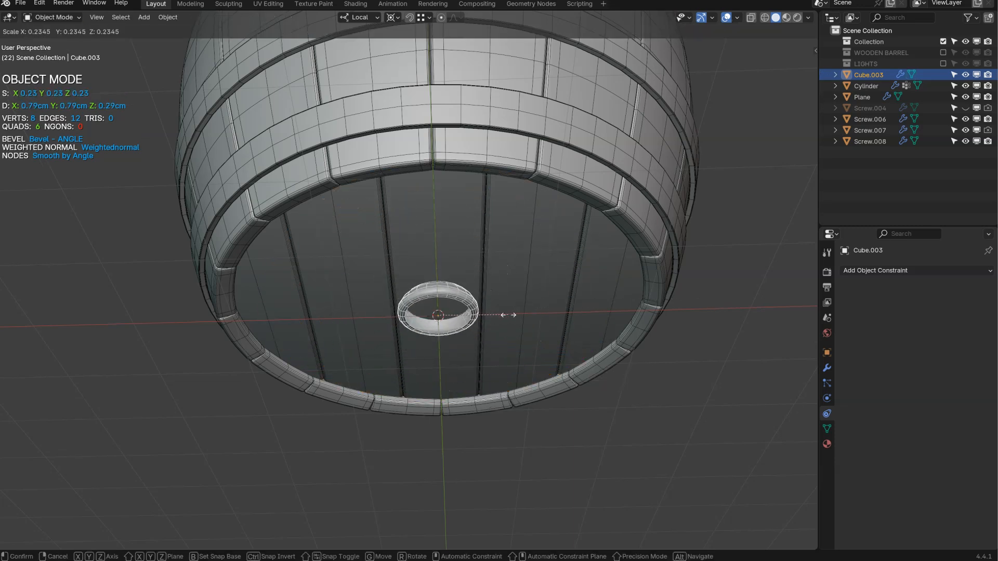
left_click(498, 327)
key("ctrl+a")
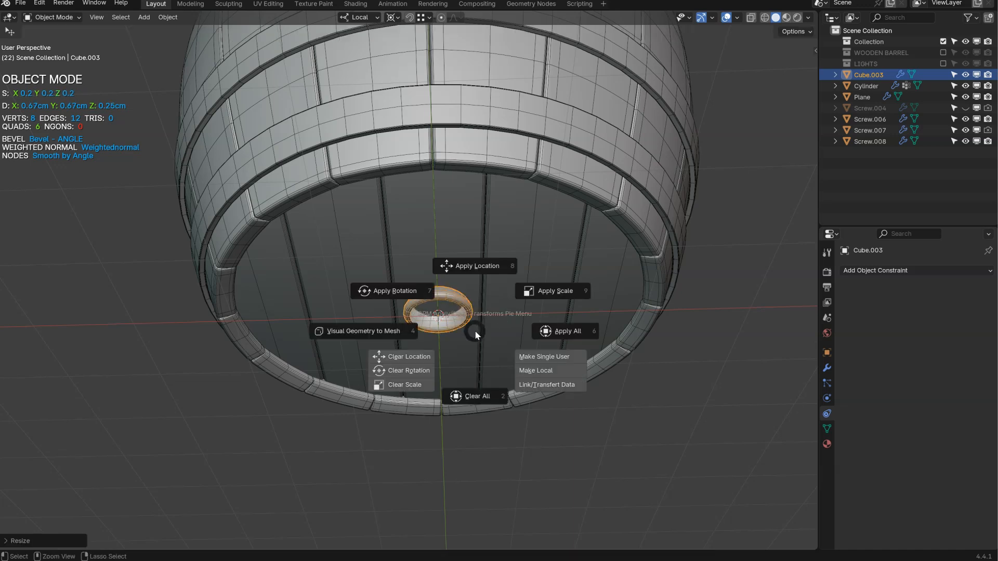
left_click(548, 290)
Shrink the dome again to a scale of about 0.43 for a rivet size and apply the scale
middle_click_drag(469, 294, 438, 297)
scroll(442, 315, "up", 2)
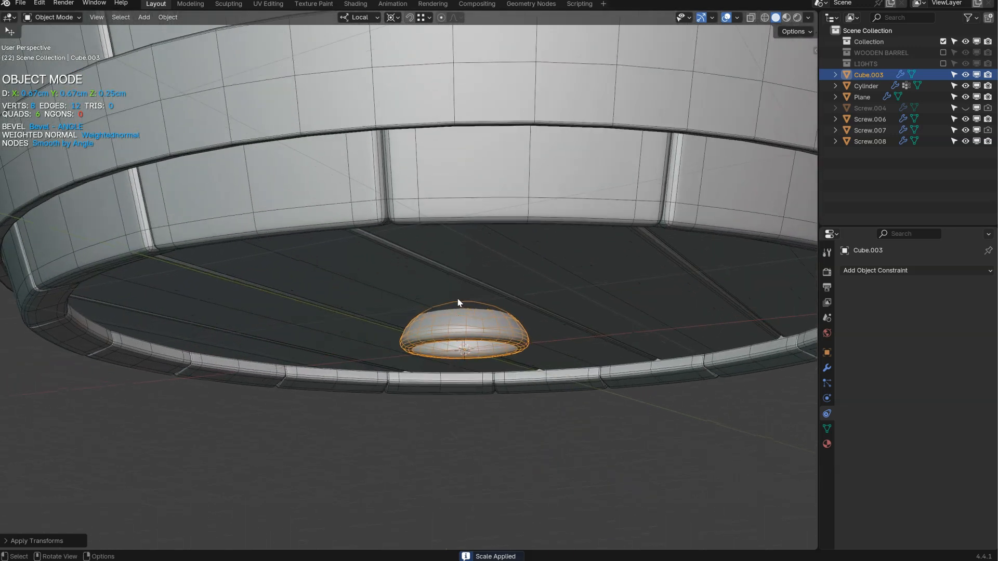
key("s")
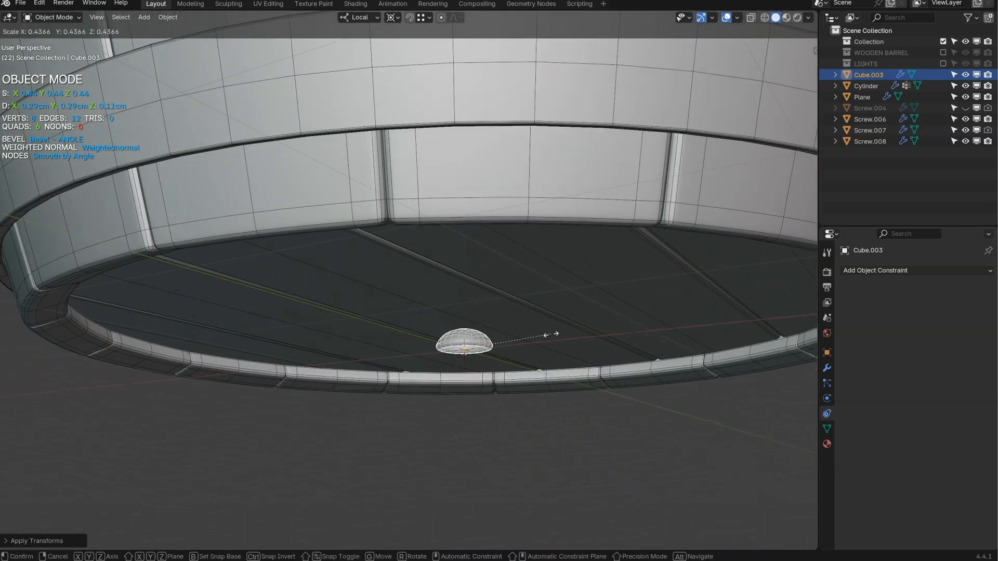
left_click(542, 353)
key("ctrl+a")
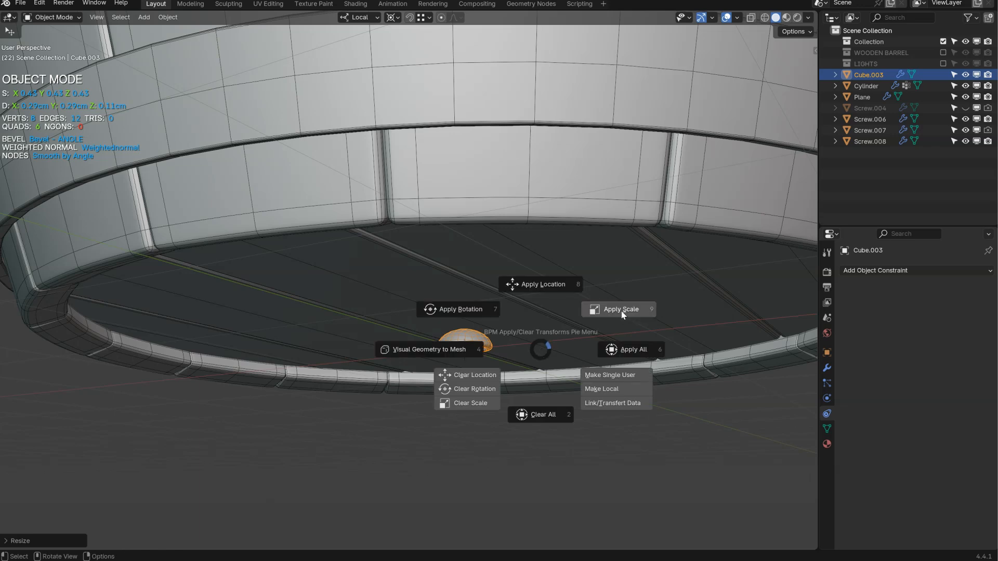
left_click(621, 310)
Add an Array modifier to the rivet, make it circular and set its count to 16
scroll(573, 265, "down", 2)
middle_click_drag(573, 265, 492, 266)
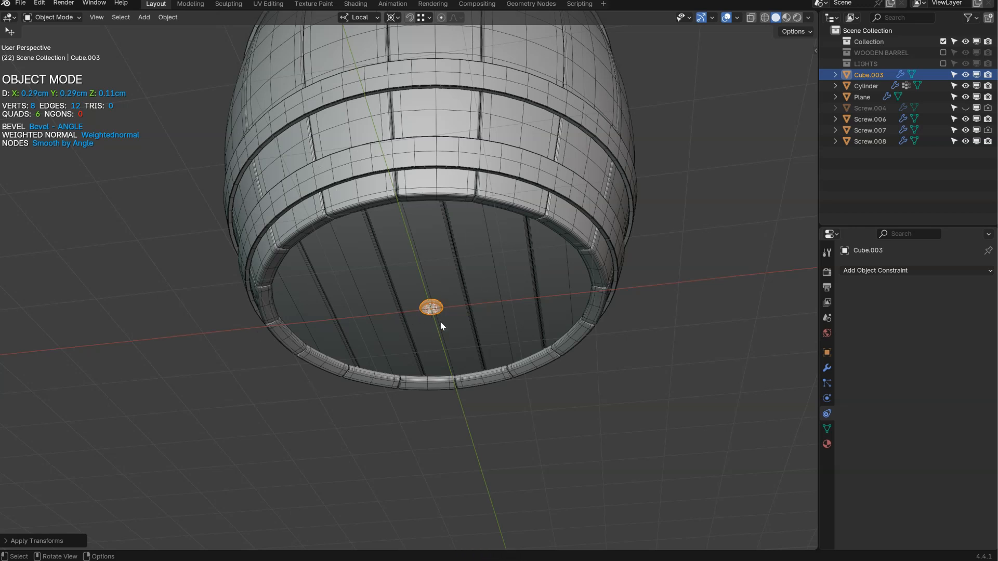
key("shift+space")
left_click(439, 261)
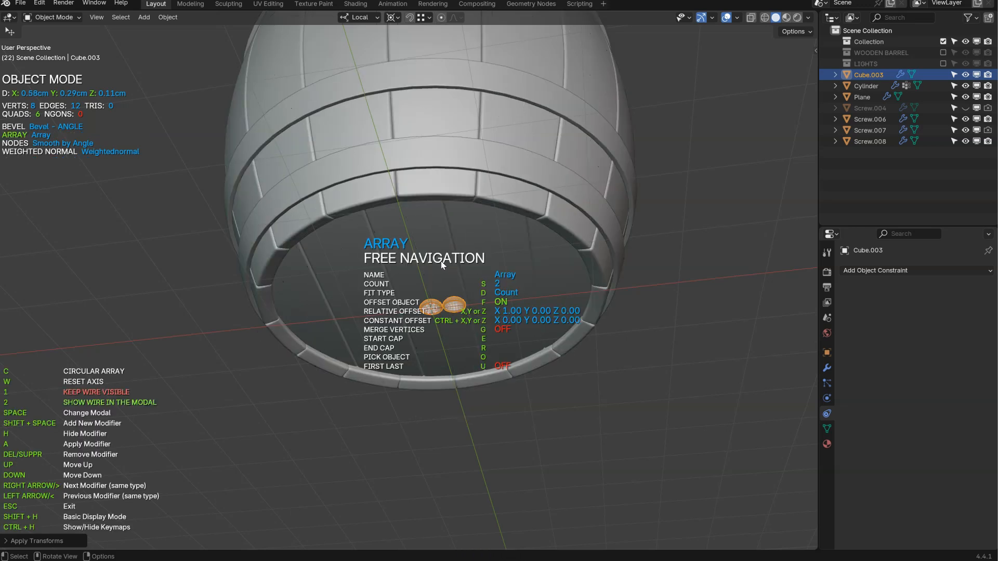
key("c")
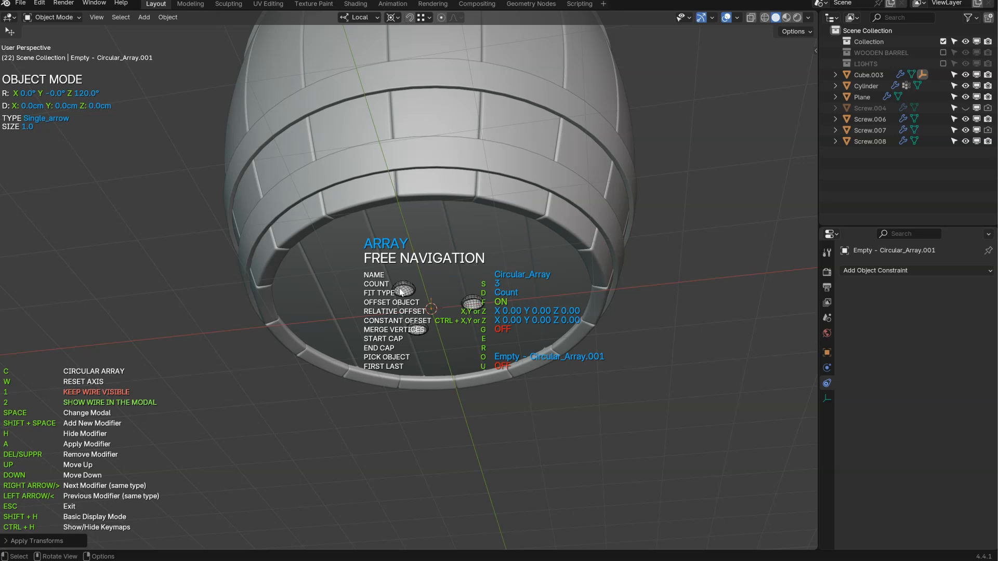
key("s")
key("s")
middle_click_drag(556, 292, 556, 170, "shift")
key("s")
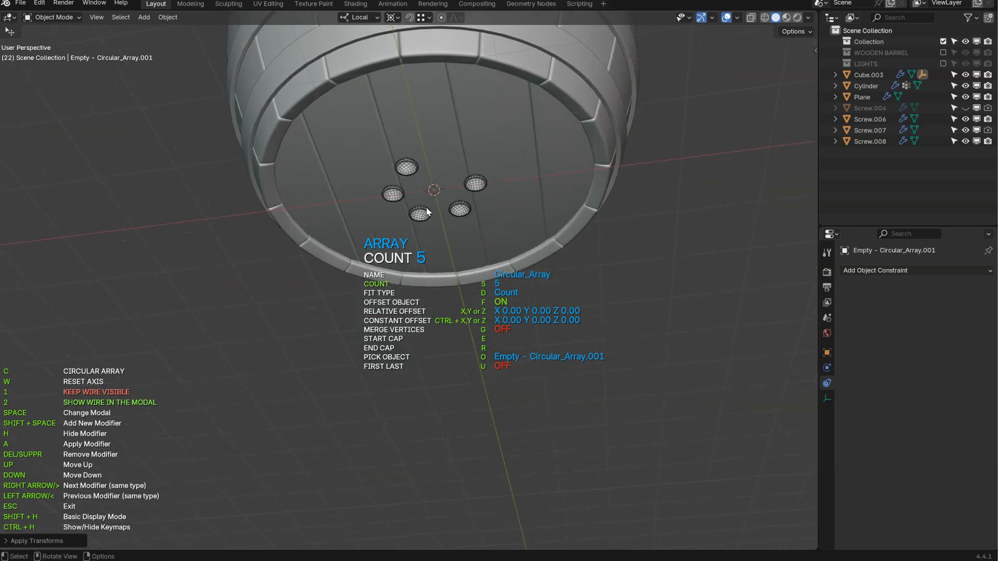
key("s")
key("s")
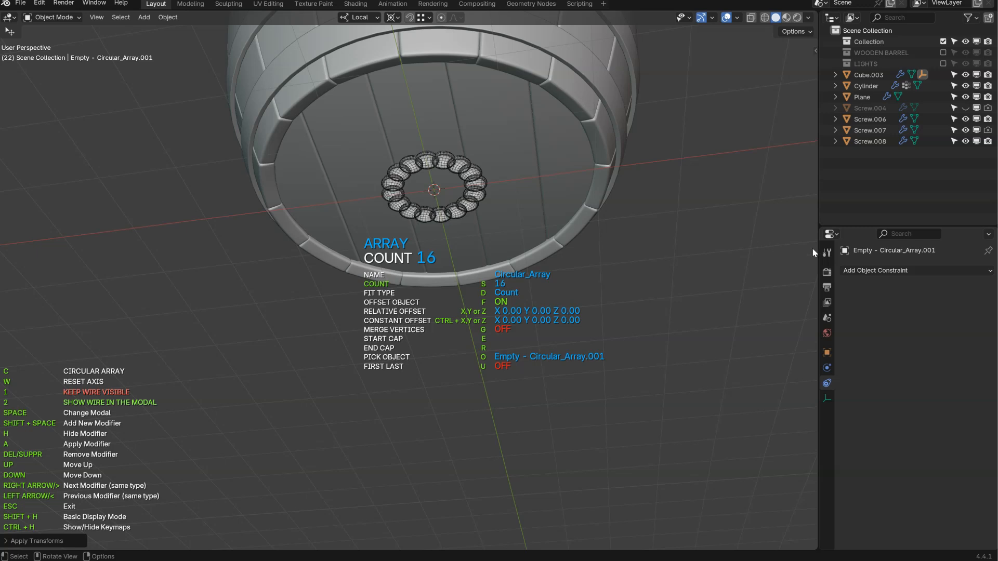
key("s")
Set the circular array's Displace strength to about 2.348 to spread the rivets around the barrel's base
key("space")
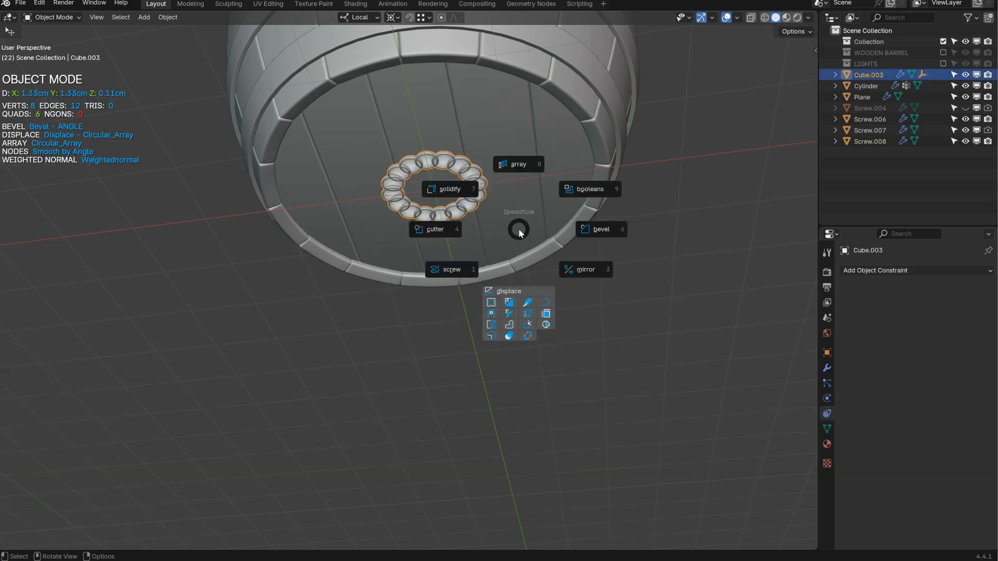
left_click(513, 301)
key("s")
middle_click_drag(742, 290, 495, 258)
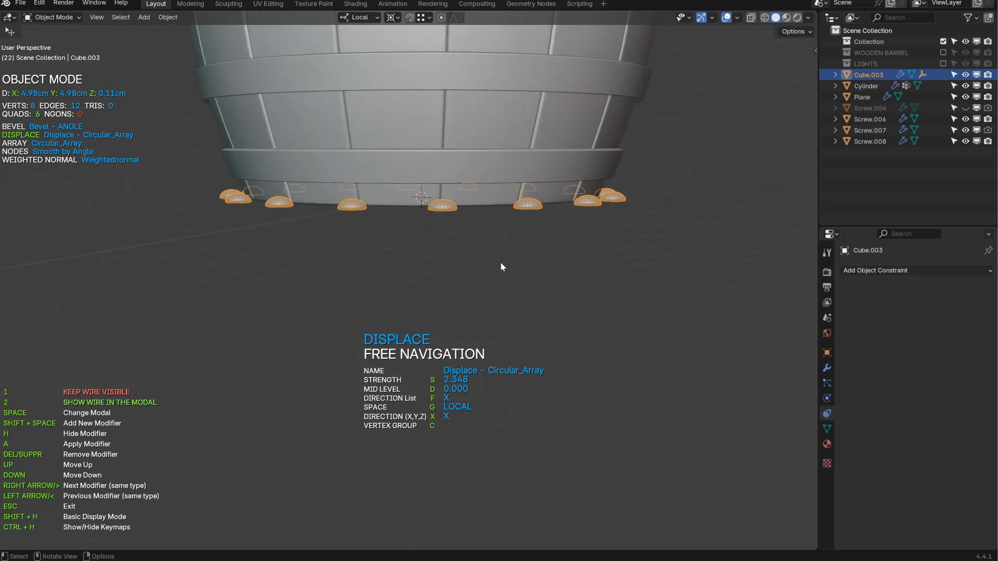
Add a second Displace modifier along Z with a strength of about 0.394 to raise the rivets to the lowest hoop
key("shift+space")
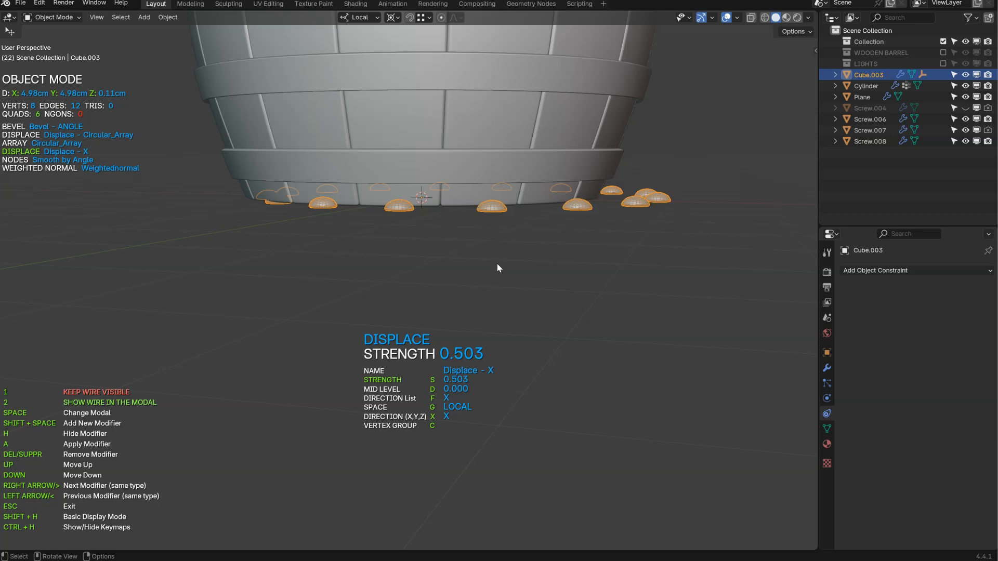
key("x")
key("x")
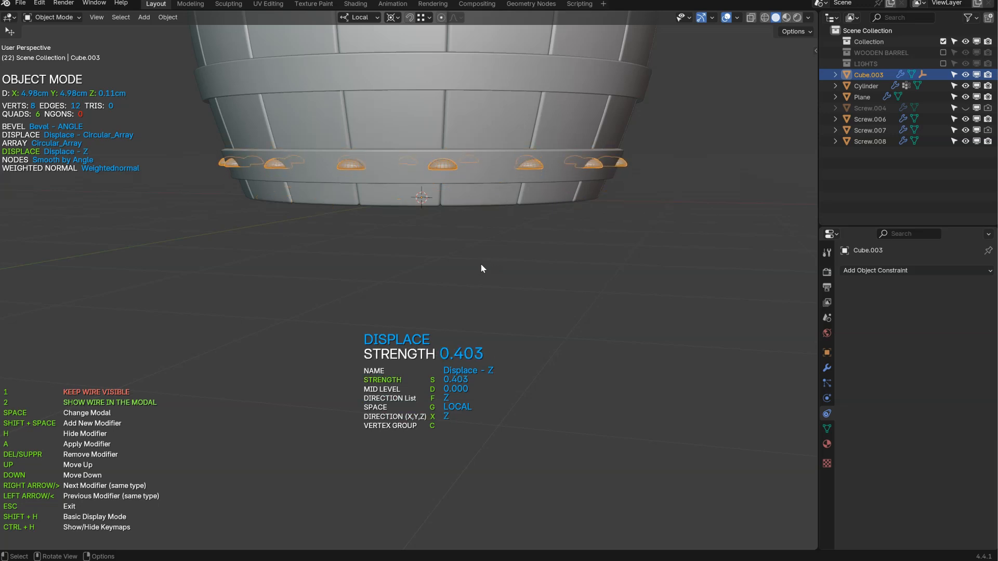
key("s")
key("s")
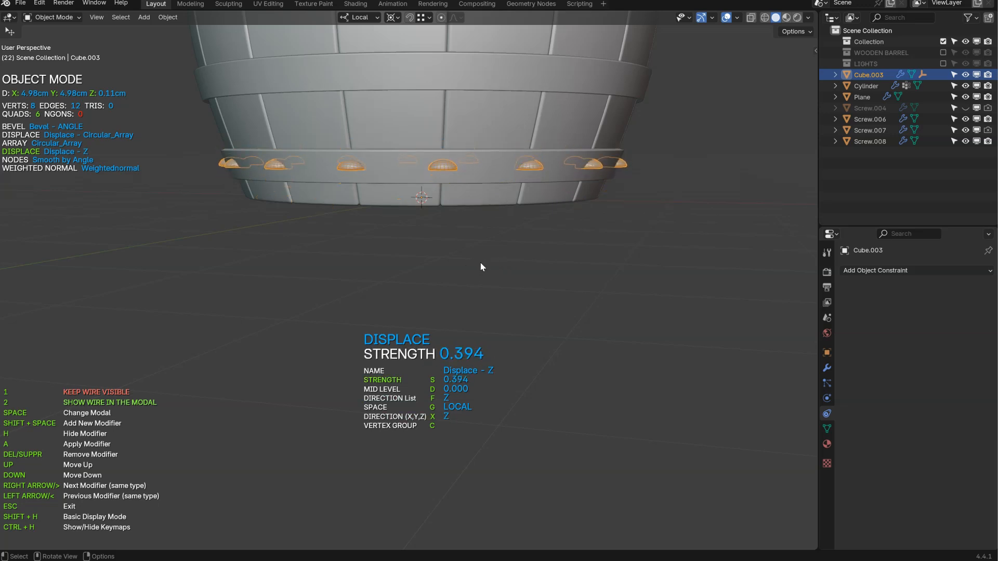
key("s")
Increase the circular array's Displace strength along X to push the rivets outside the lowest hoop
key("Left")
key("s")
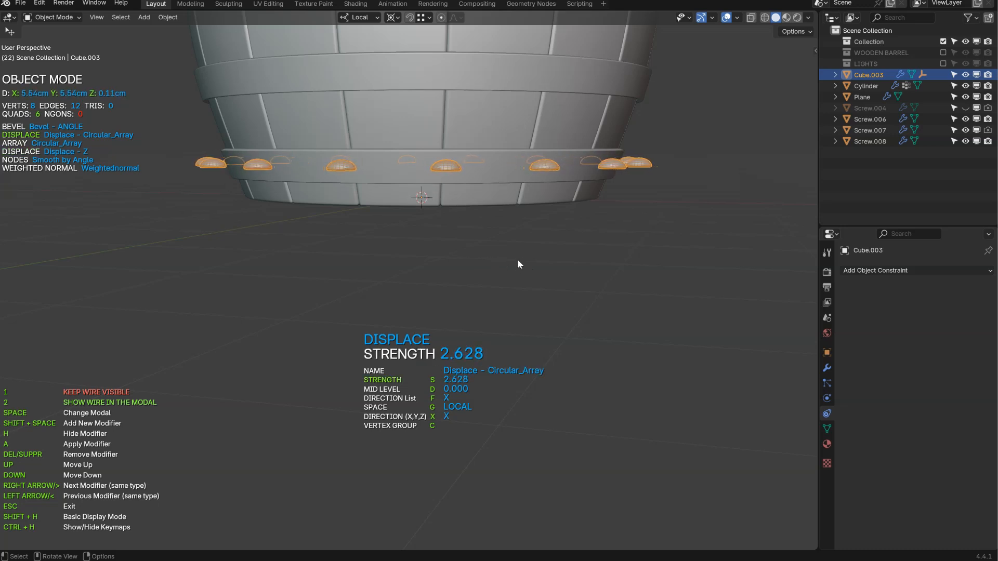
key("s")
key("Escape")
mouse_move(479, 246)
middle_mouse_down()
mouse_move(472, 257)
mouse_move(472, 235)
middle_mouse_up()
key("r")
right_click(461, 260)
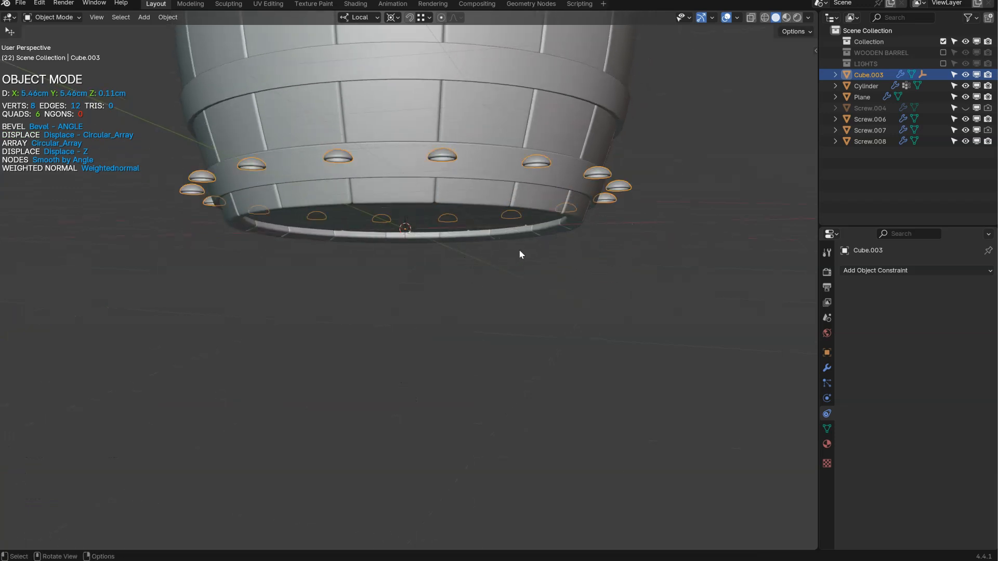
Rotate the rivet's mesh about its local Y axis in Edit Mode so the domes face outward from the barrel
key("Tab")
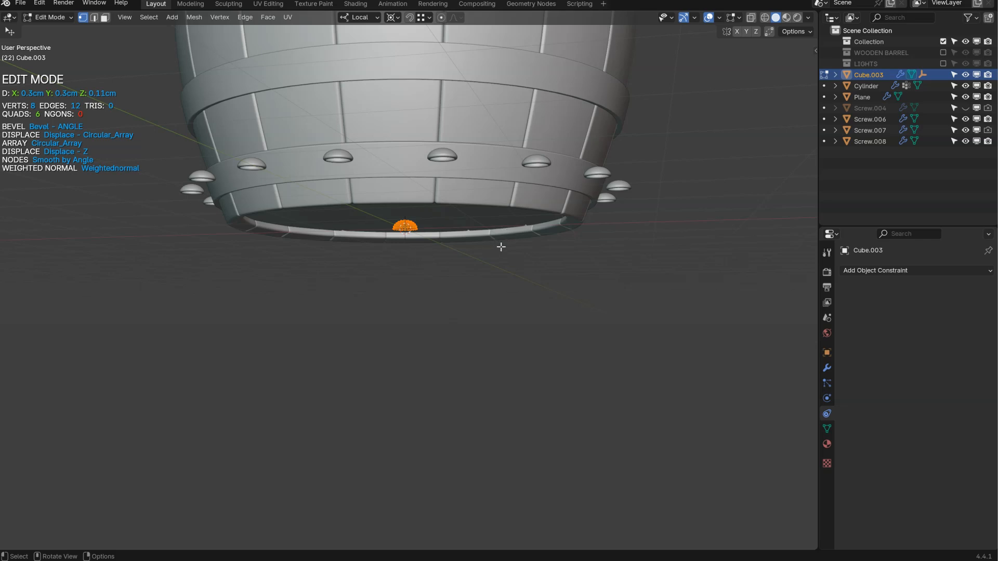
key("r")
key("y")
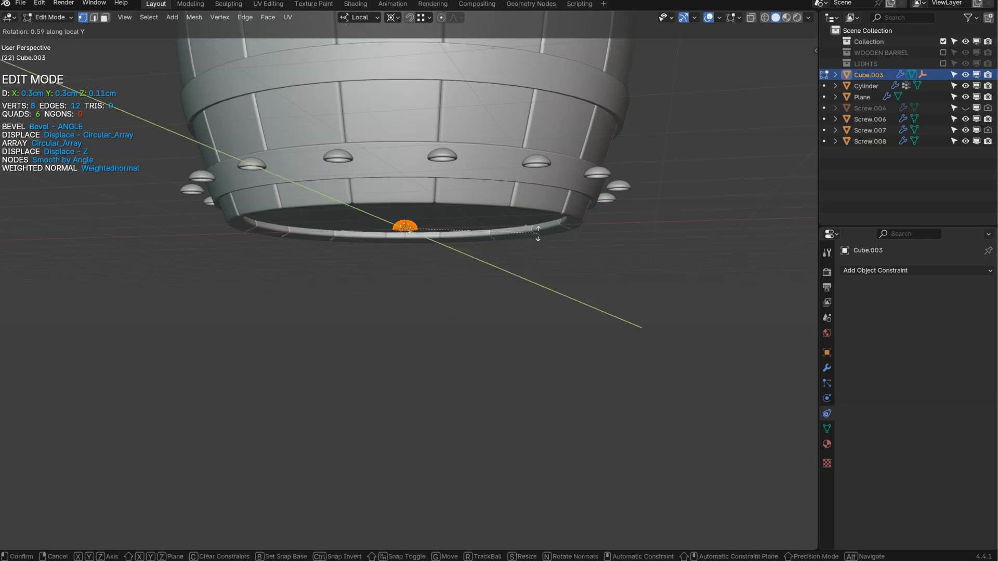
left_click(370, 316)
middle_click_drag(370, 316, 437, 304)
key("Tab")
middle_click_drag(504, 225, 468, 256)
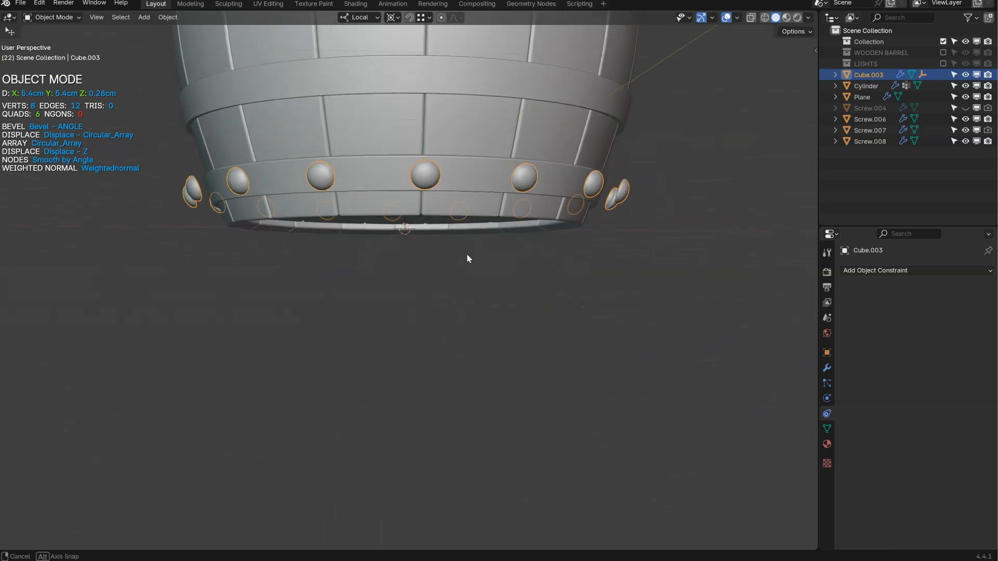
Set the circular array's Displace strength to about 2.359 to draw the rivets in against the lowest hoop
key("space")
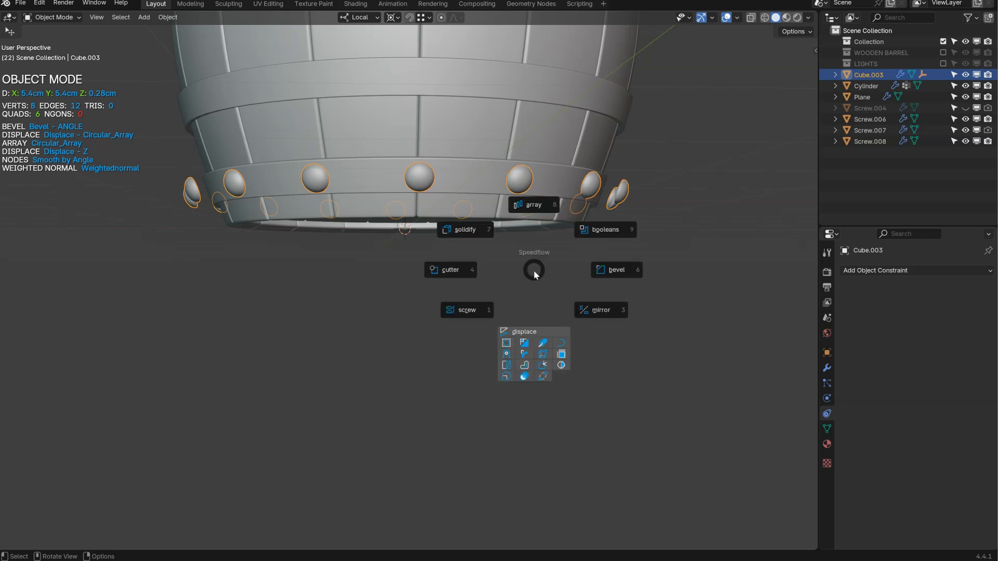
left_click(543, 339)
key("s")
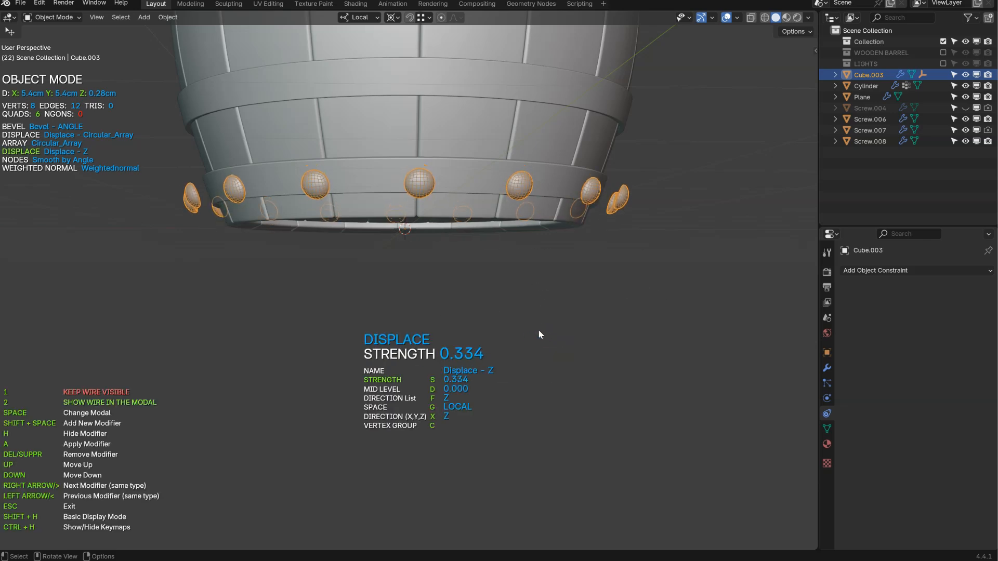
left_click(537, 332)
key("Left")
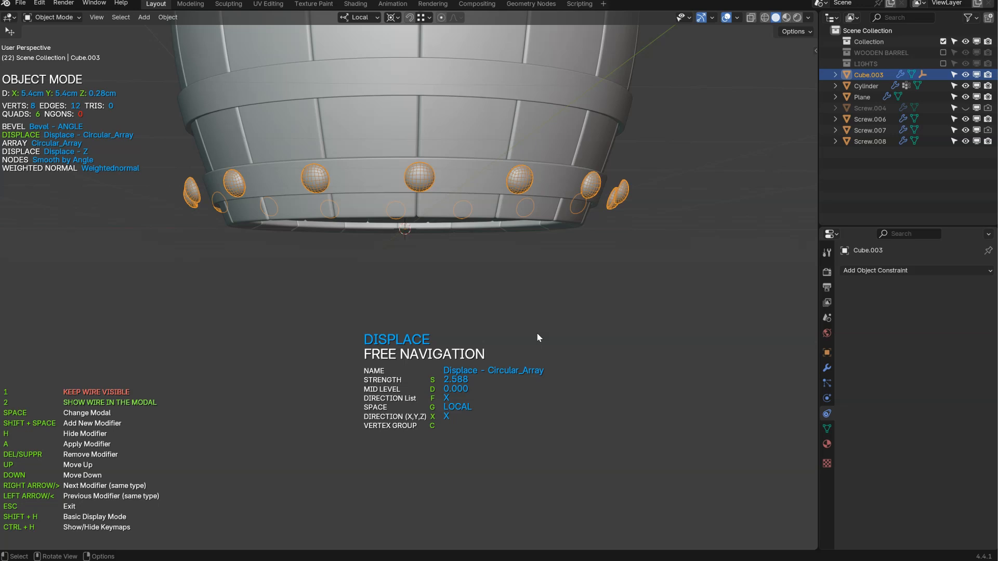
key("s")
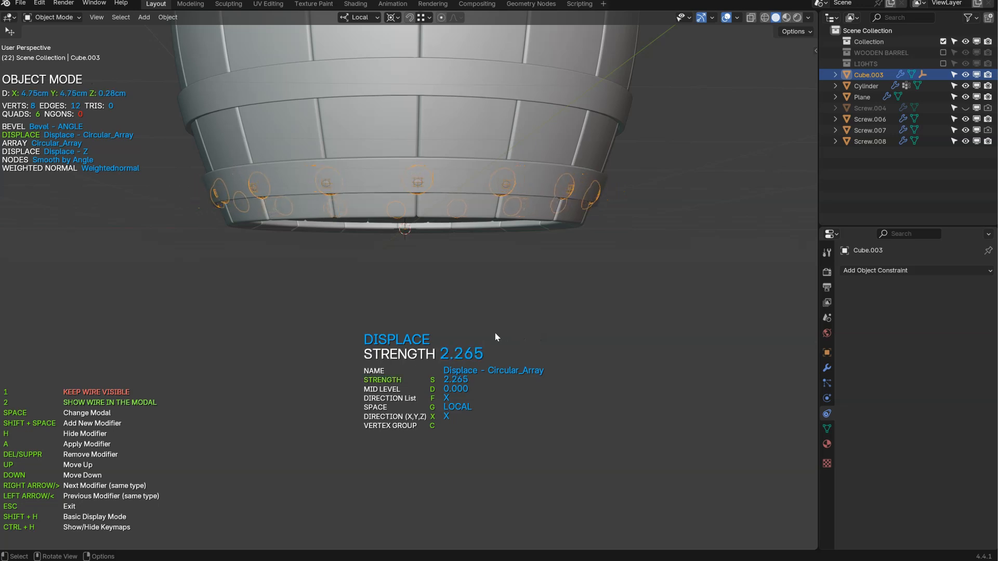
left_click(507, 333)
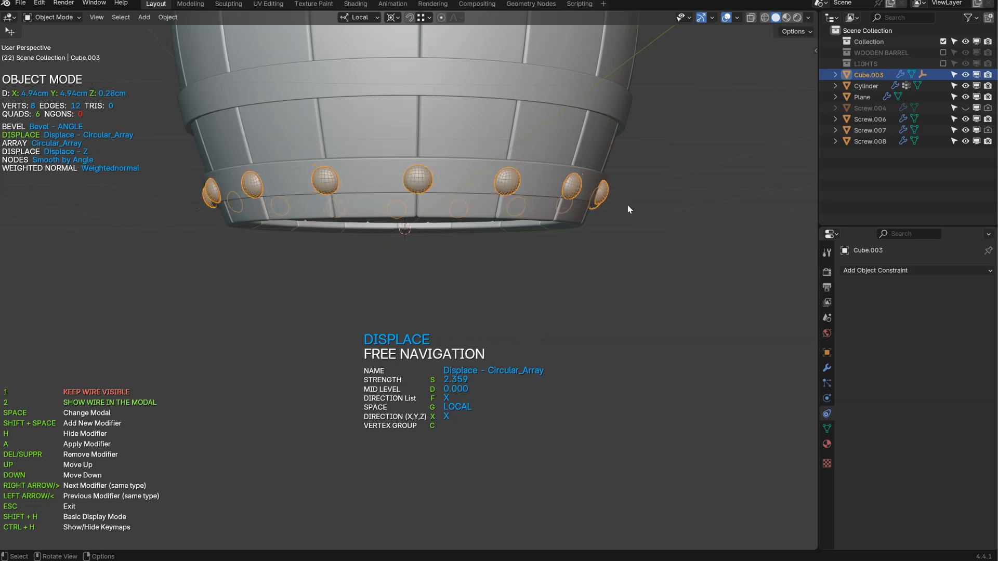
key("Escape")
Scale the rivet's mesh down uniformly in Edit Mode to roughly three quarters of its size
key("s")
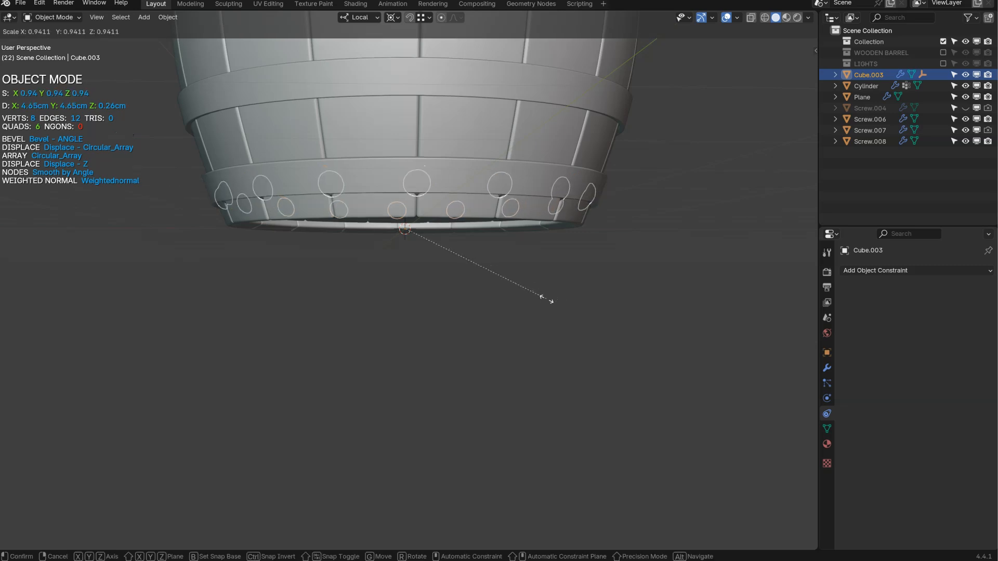
left_click(547, 299)
key("Tab")
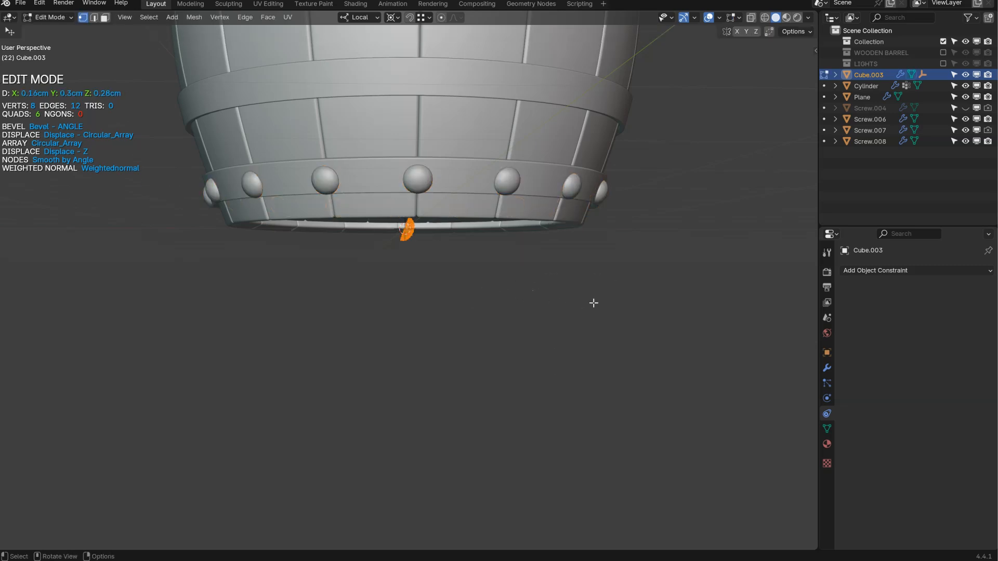
key("s")
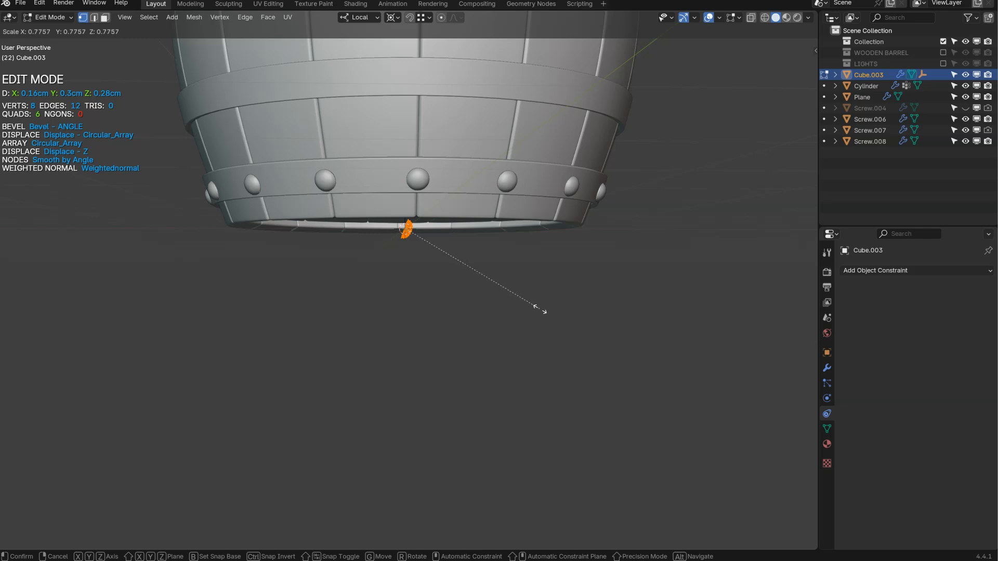
left_click(542, 303)
key("Tab")
Set the rivets' Z Displace strength to about 0.434 to raise them to the middle of the lowest hoop
middle_click_drag(532, 250, 529, 287)
key("space")
left_click(486, 355)
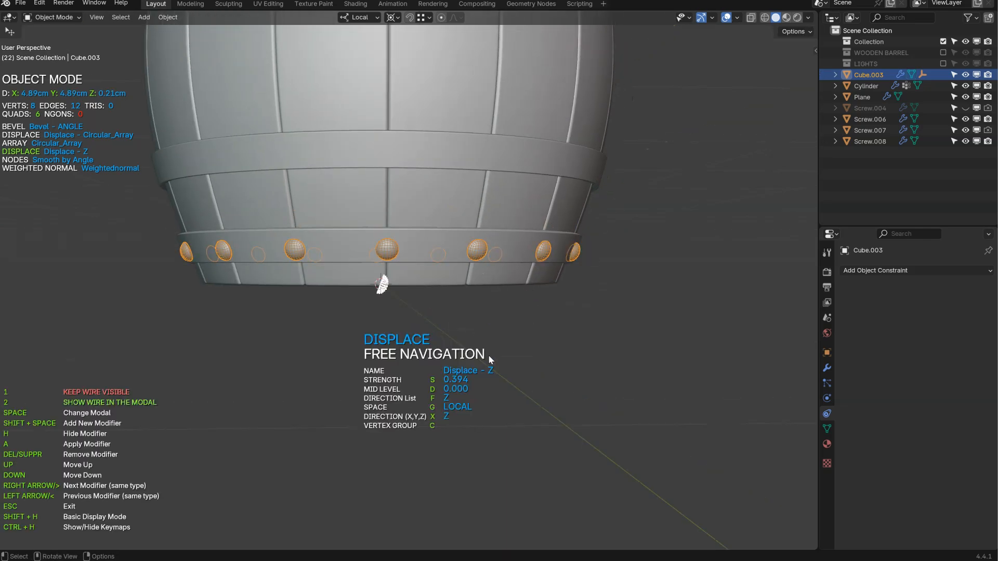
key("s")
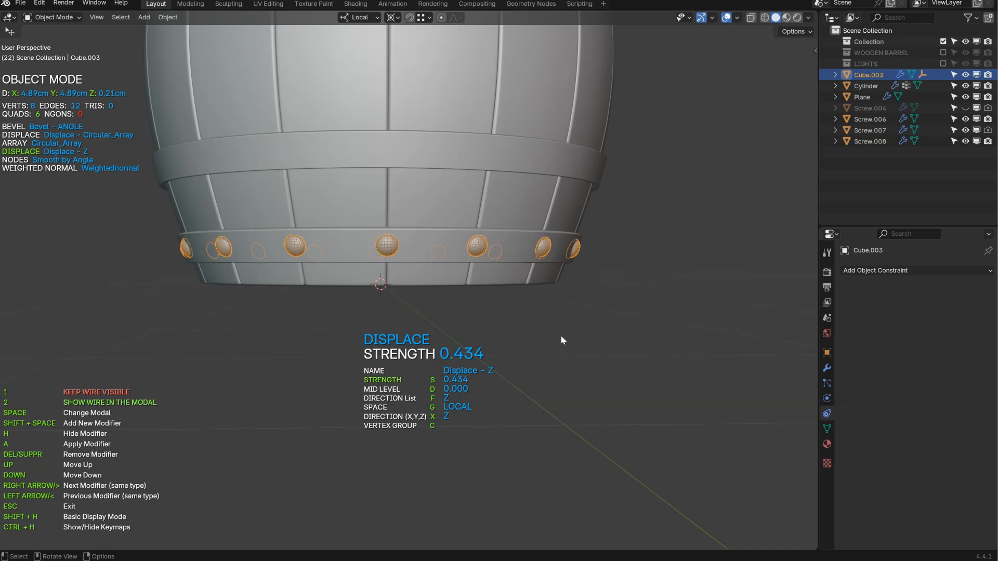
left_click(537, 318)
Set the circular array's Displace strength to about 2.385 so the domes sit on the hoop's surface
middle_click_drag(537, 318, 483, 305, "shift")
scroll(505, 271, "up", 5)
key("Left")
middle_click_drag(675, 253, 618, 286, "shift")
key("s")
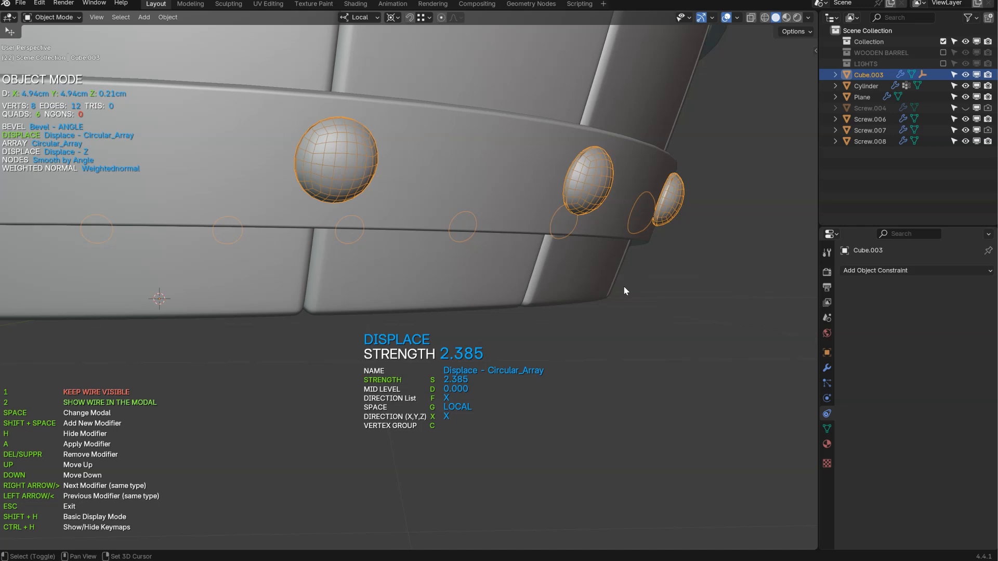
left_click(621, 287)
key("Escape")
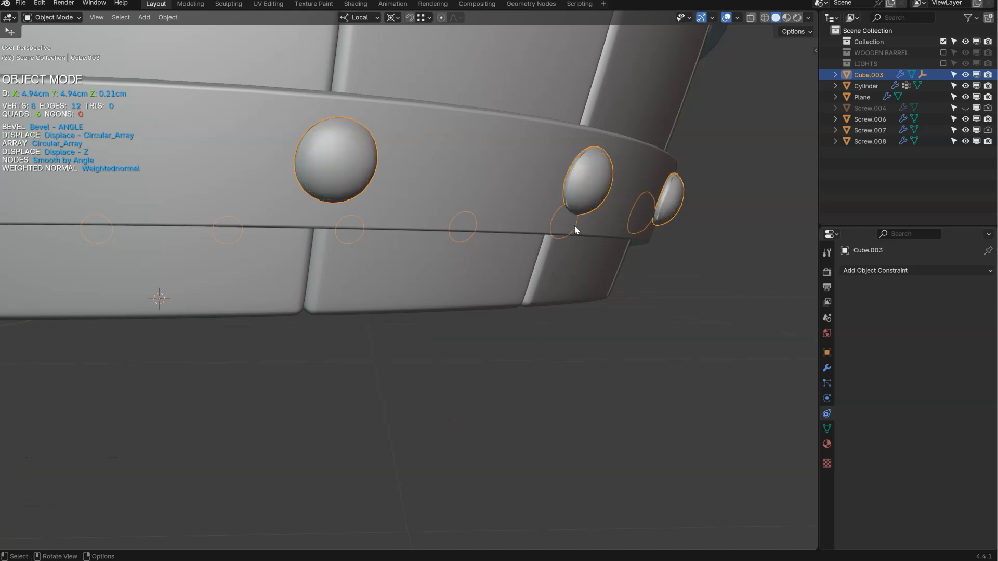
Fine-tune the seating of the rivets on the lowest hoop with small Displace strength adjustments
middle_click_drag(574, 226, 507, 285, "shift")
scroll(506, 285, "up", 2)
key("space")
left_click(581, 248)
key("s")
left_click(607, 255)
key("s")
left_click(608, 256)
key("Escape")
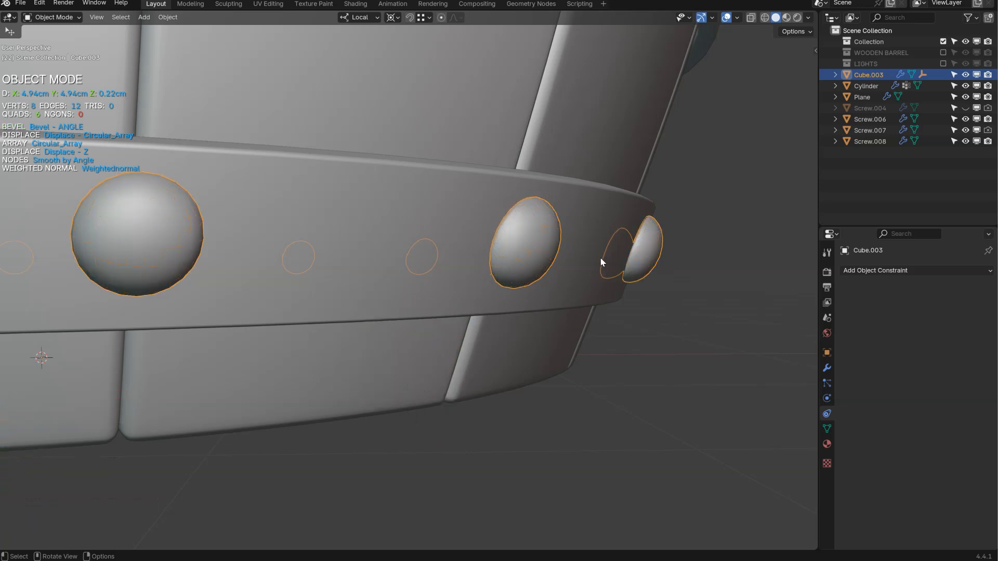
Add a Mirror modifier along Z to the rivets, using the barrel body as reference object, to copy them to the uppermost hoop
scroll(530, 273, "down", 6)
middle_click_drag(387, 298, 348, 339)
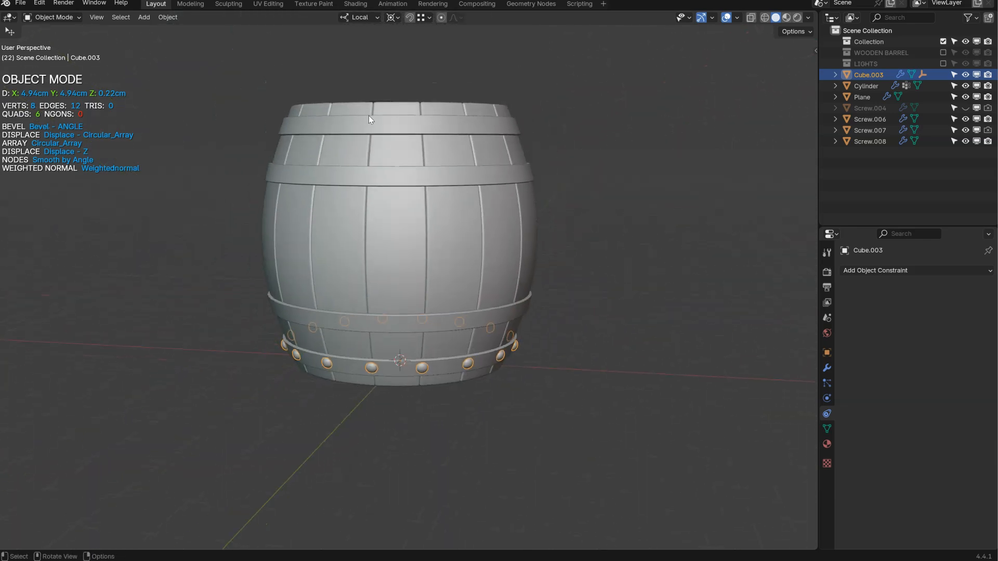
middle_click_drag(469, 276, 447, 193, "shift")
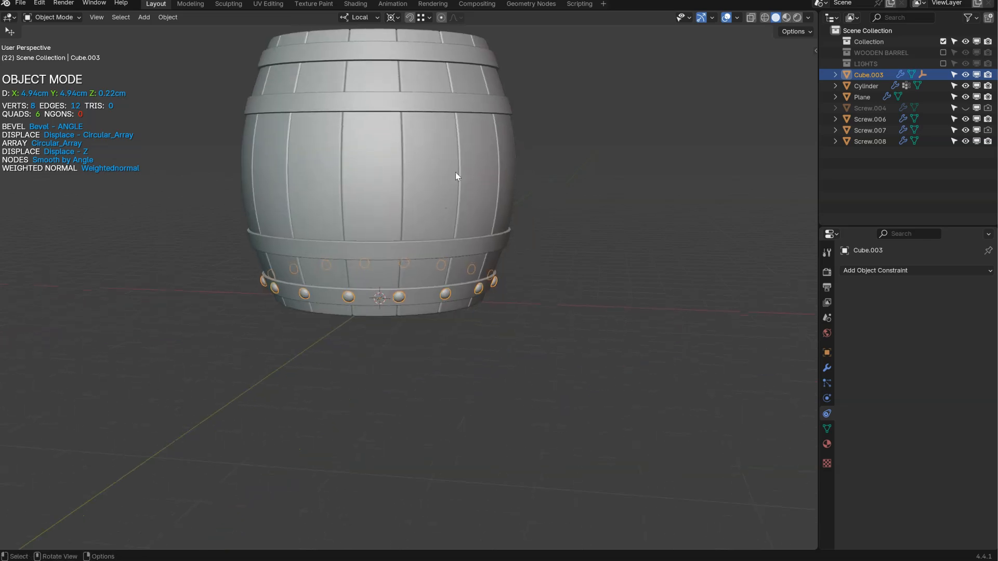
scroll(457, 182, "up", 1)
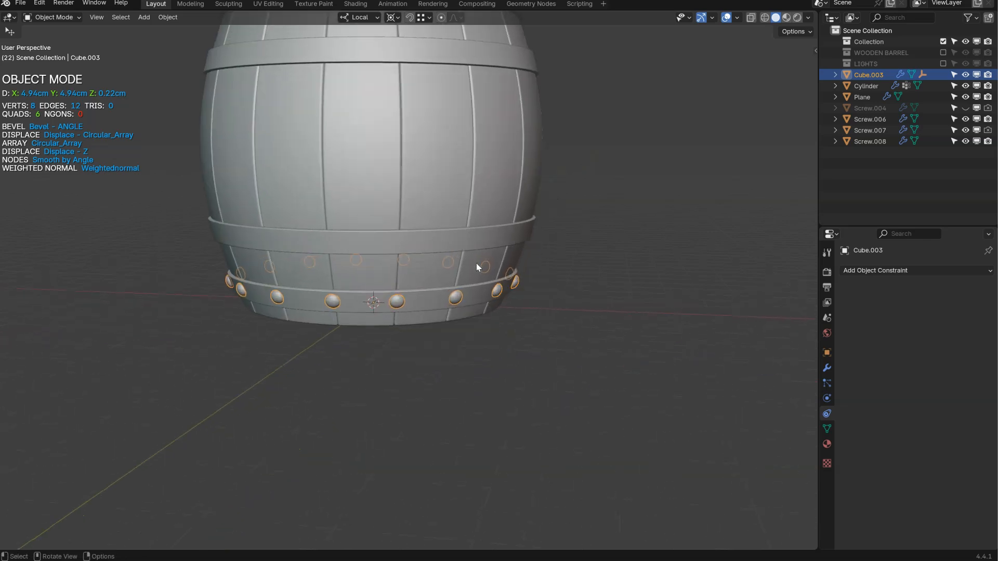
key("space")
left_click(521, 307)
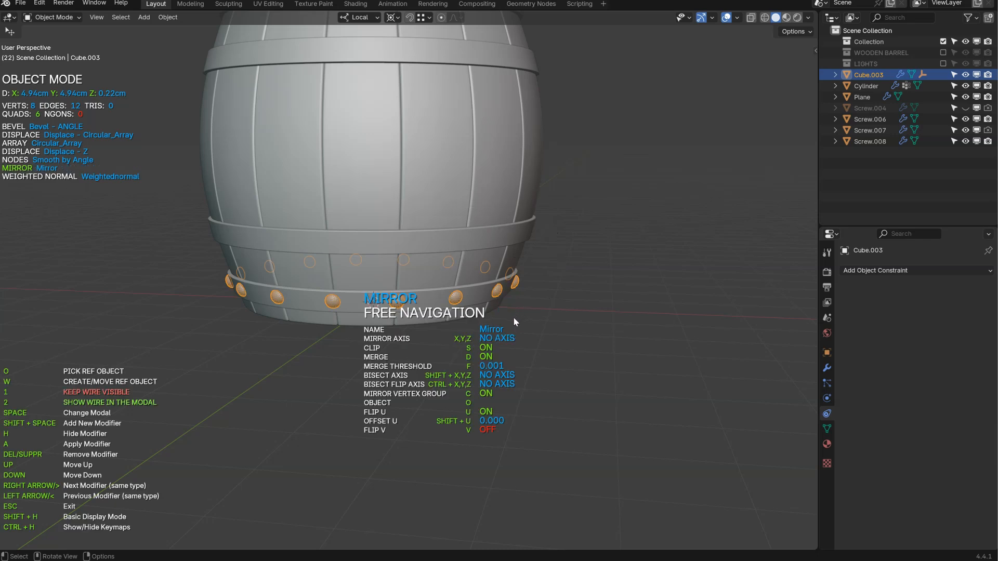
key("z")
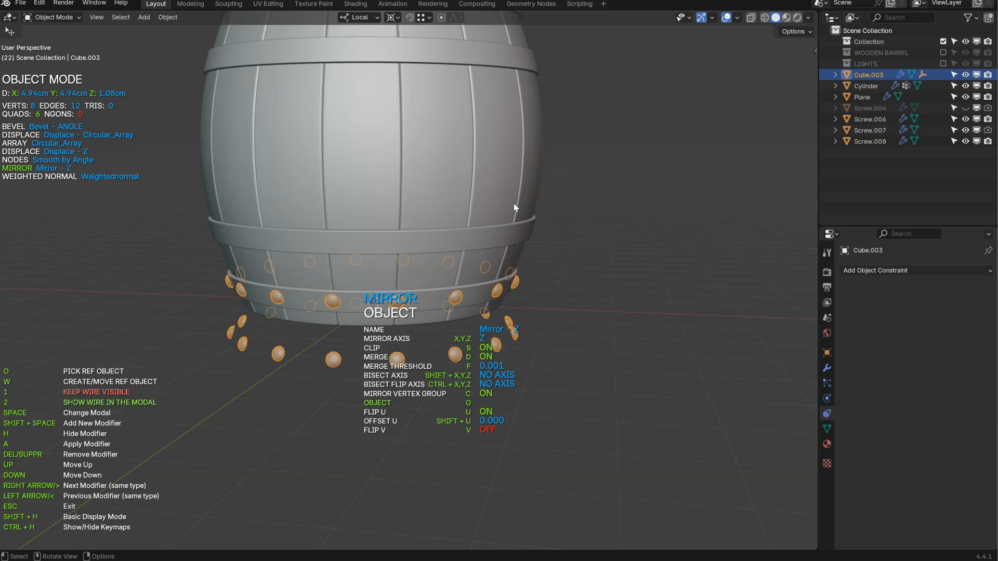
left_click(527, 176)
middle_click_drag(529, 180, 404, 119)
key("Escape")
Duplicate the rivets in place and set the copy's Z Displace strength to about 1.334 to reach the inner hoops
middle_click_drag(584, 226, 486, 268)
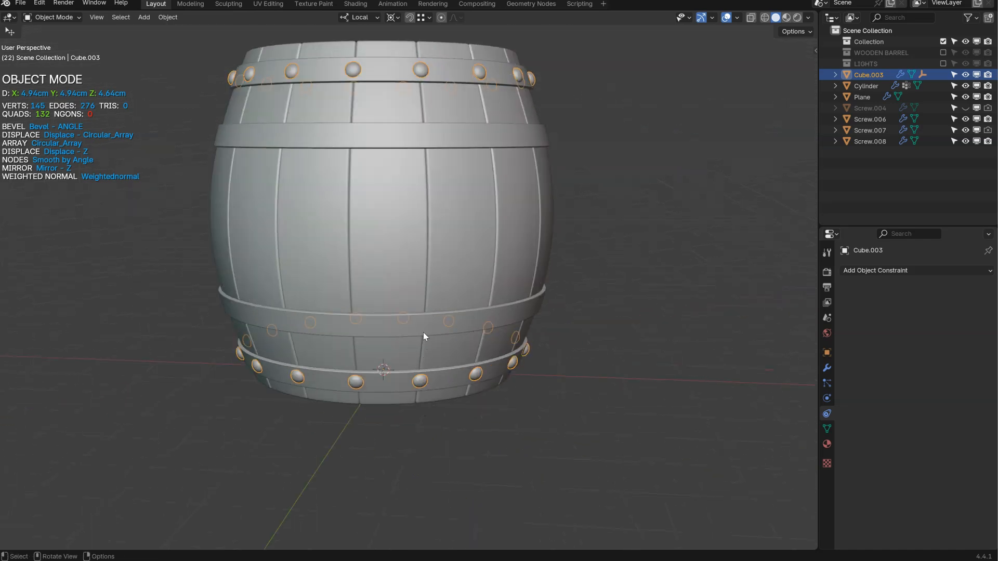
key("shift+d")
right_click(434, 314)
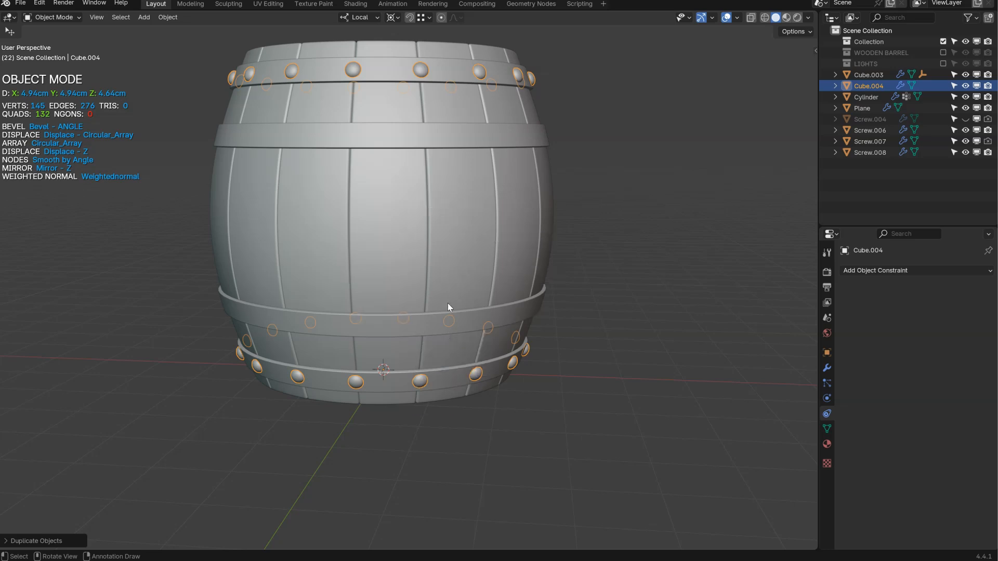
key("space")
left_click(447, 364)
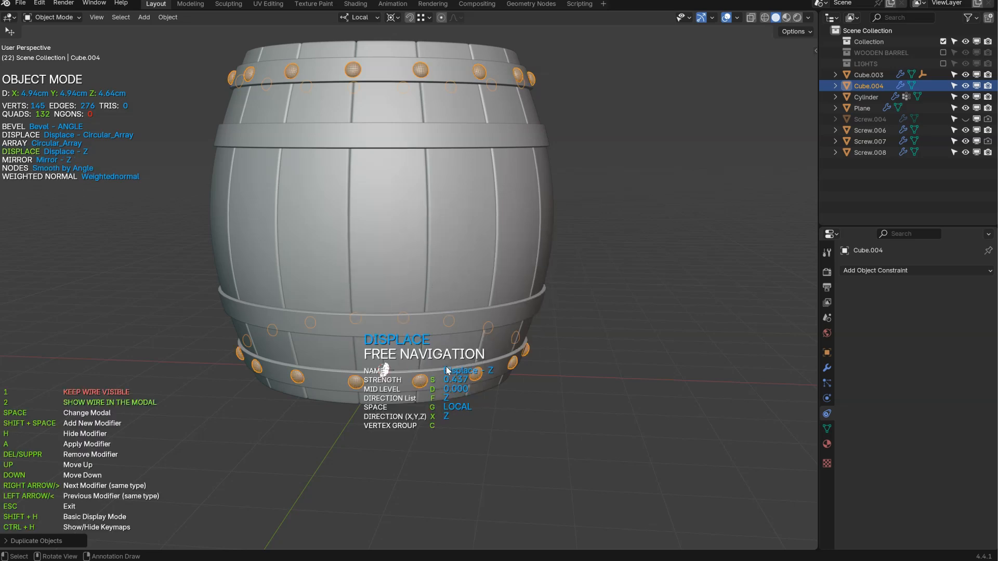
key("s")
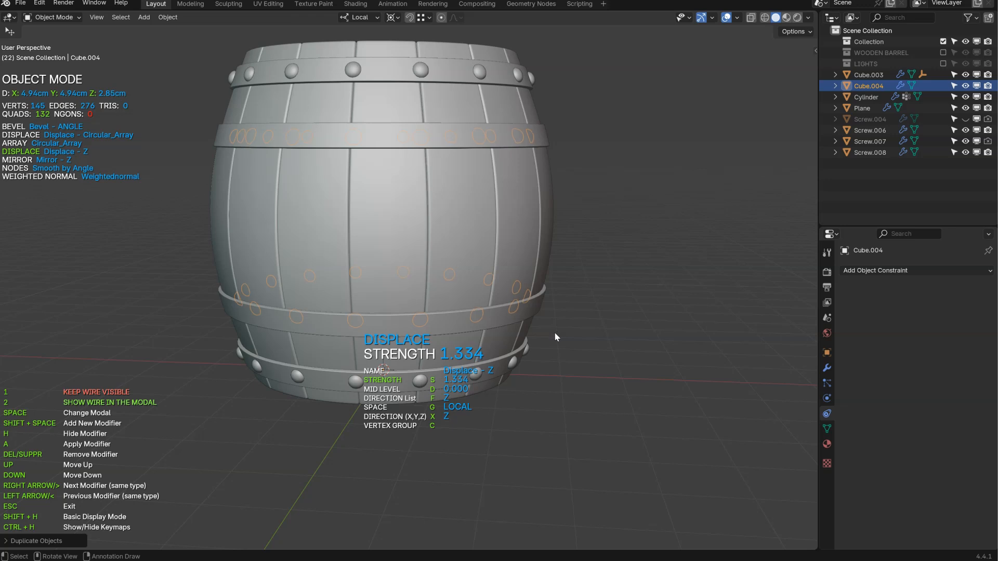
left_click(555, 332)
Set the duplicate's circular array Displace strength to about 2.7 and its Z Displace strength to about 1.317
key("Left")
key("s")
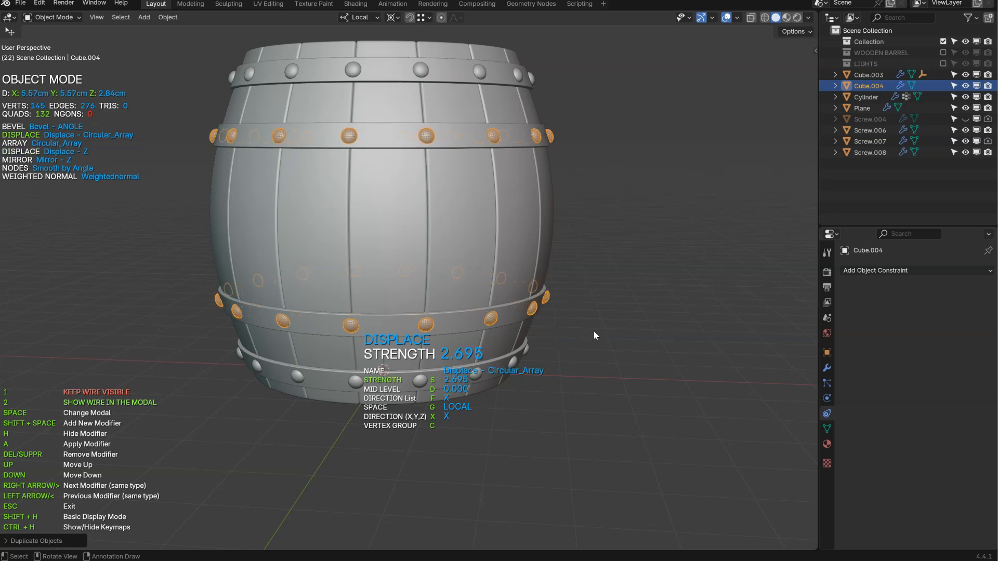
left_click(591, 332)
key("Right")
key("s")
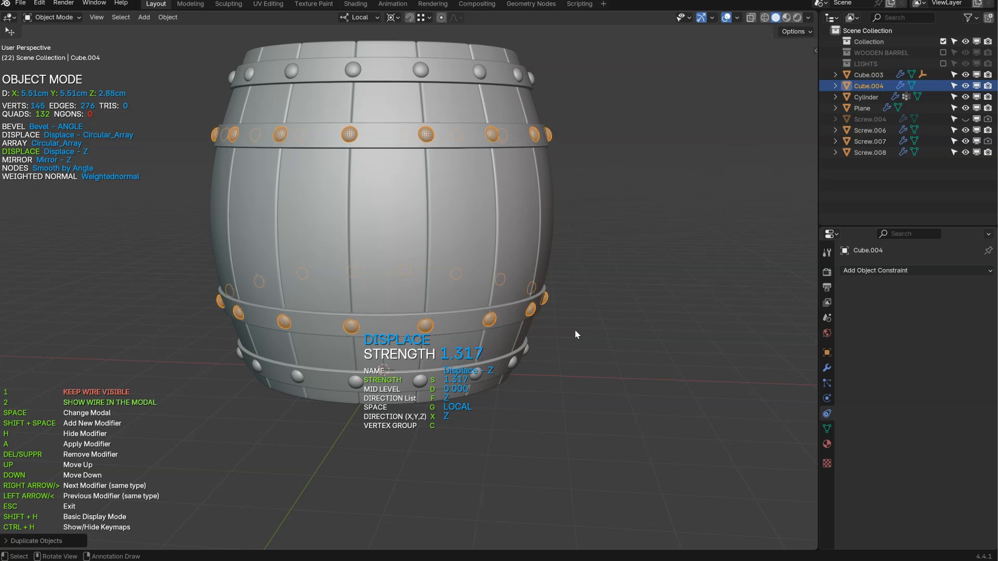
left_click(574, 330)
key("Escape")
Rotate the duplicated rivet's mesh about -5.85 degrees around local Y to match the inner hoop's slope
middle_click_drag(557, 233, 522, 258, "shift")
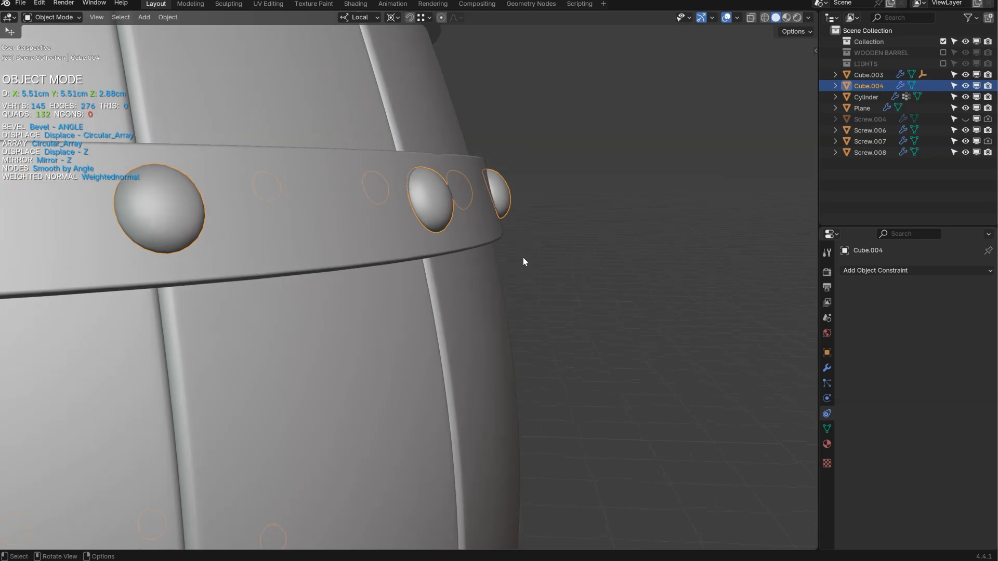
key("Tab")
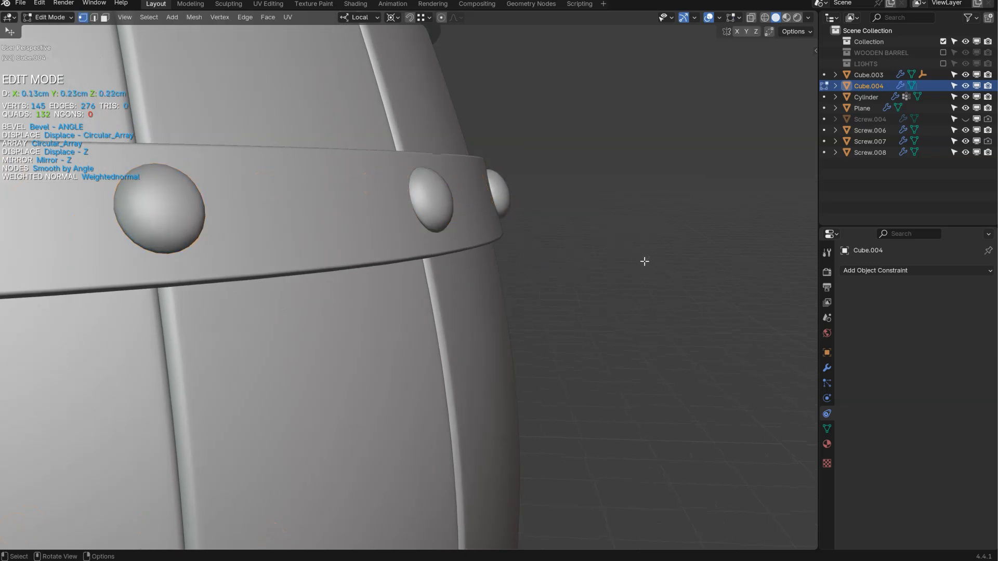
key("r")
key("y")
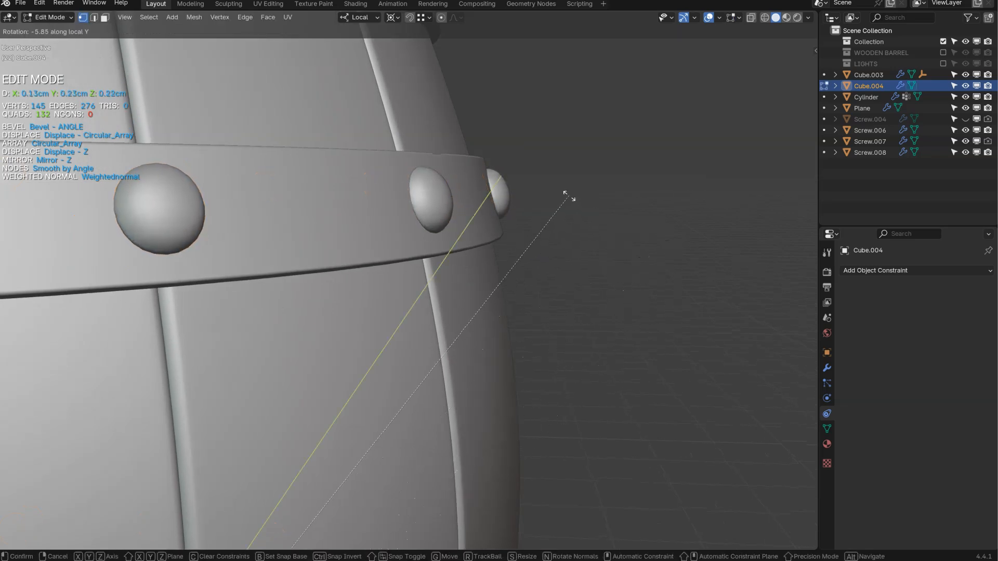
left_click(570, 197)
key("Tab")
Set the duplicate's circular array Displace strength to about 2.678 to seat the rivets on the inner hoops
key("space")
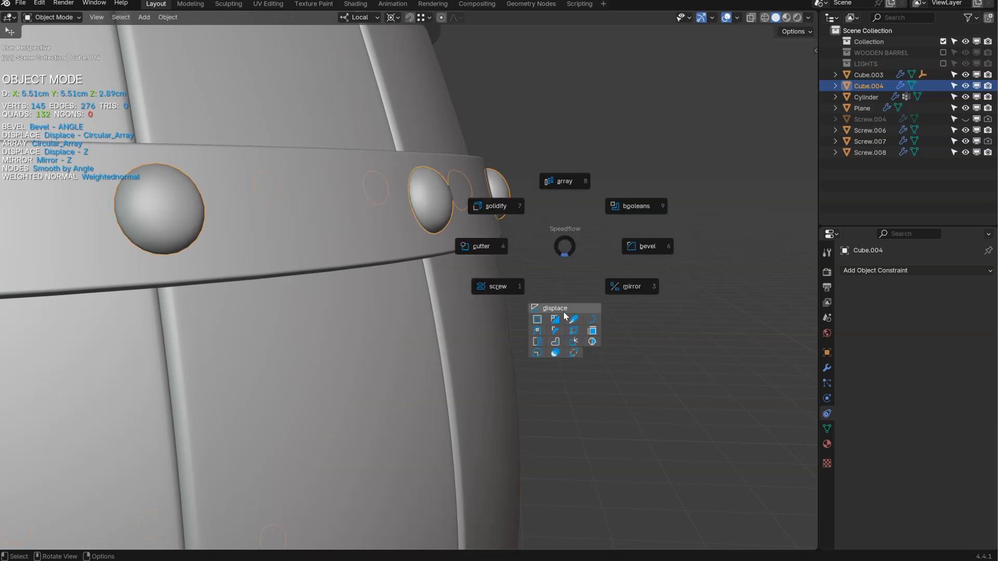
left_click(563, 307)
key("s")
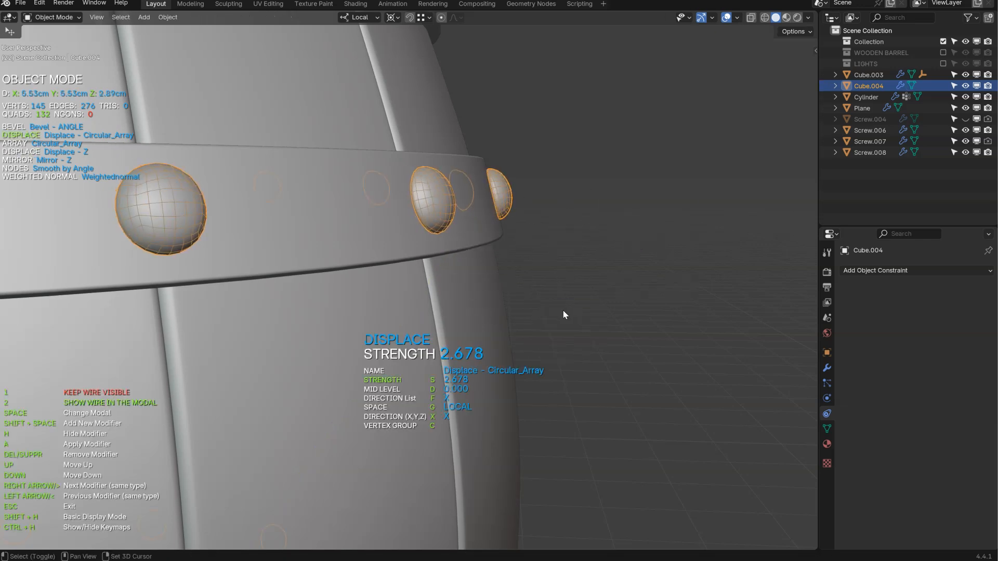
left_click(562, 313, "shift")
key("Escape")
Hide Screw.007, the small round helper object around the plug on the barrel's lid
middle_click_drag(601, 218, 404, 385, "ctrl")
middle_click_drag(408, 270, 472, 241)
left_click(399, 197)
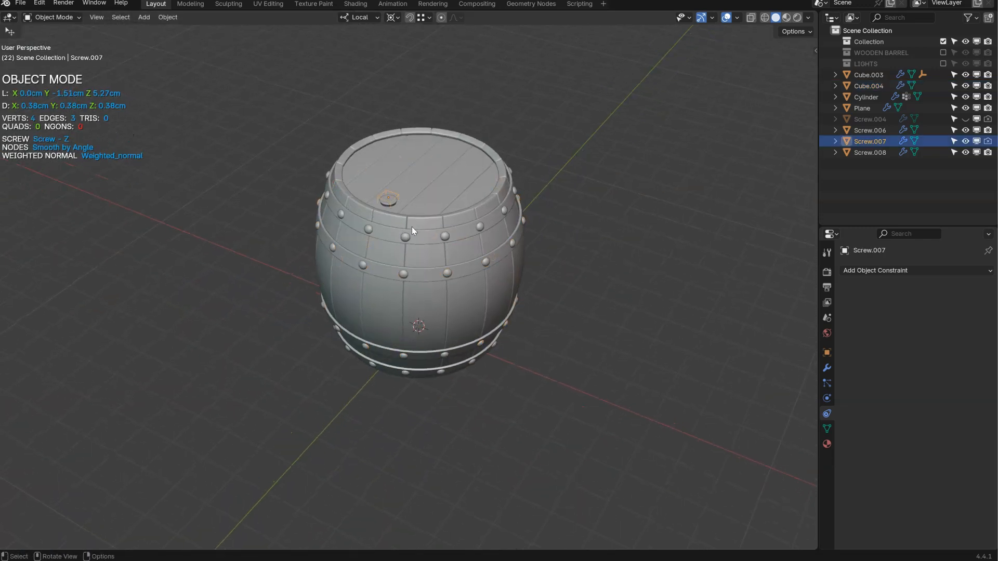
key("h")
Select the barrel's hoops and examine how the rivets sit along them
middle_click_drag(424, 291, 410, 314)
scroll(410, 313, "up", 2)
middle_click_drag(405, 251, 465, 266, "shift")
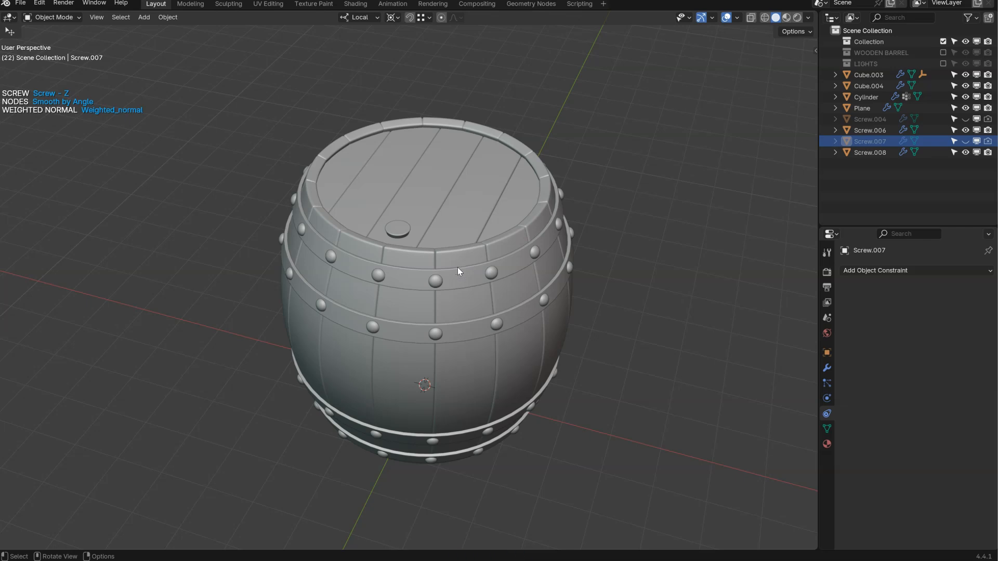
middle_click_drag(476, 306, 477, 210)
left_click(445, 260)
scroll(404, 257, "up", 3)
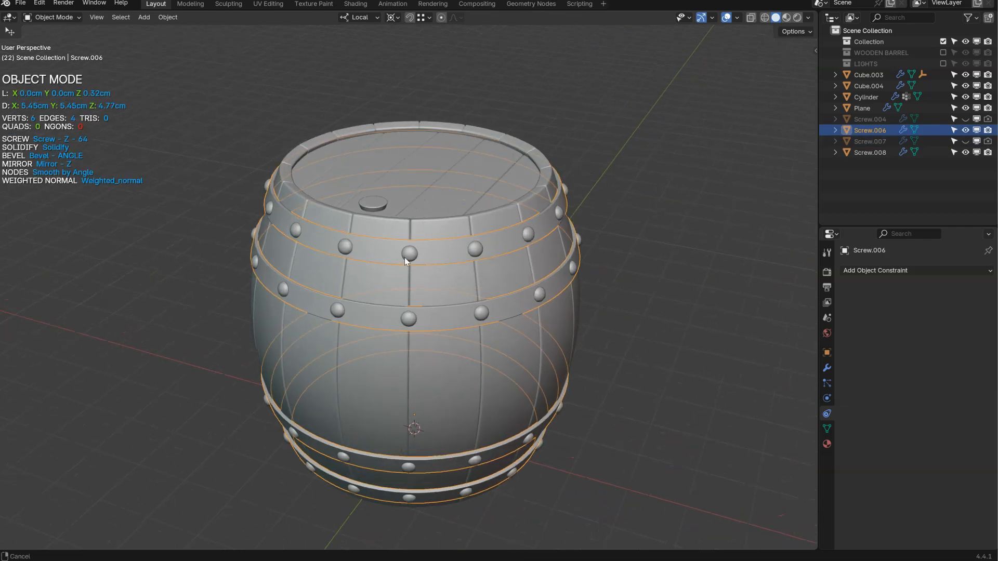
Set the Displace - Z strength of the outer hoops' rivets to about 0.414
middle_click_drag(552, 275, 512, 248)
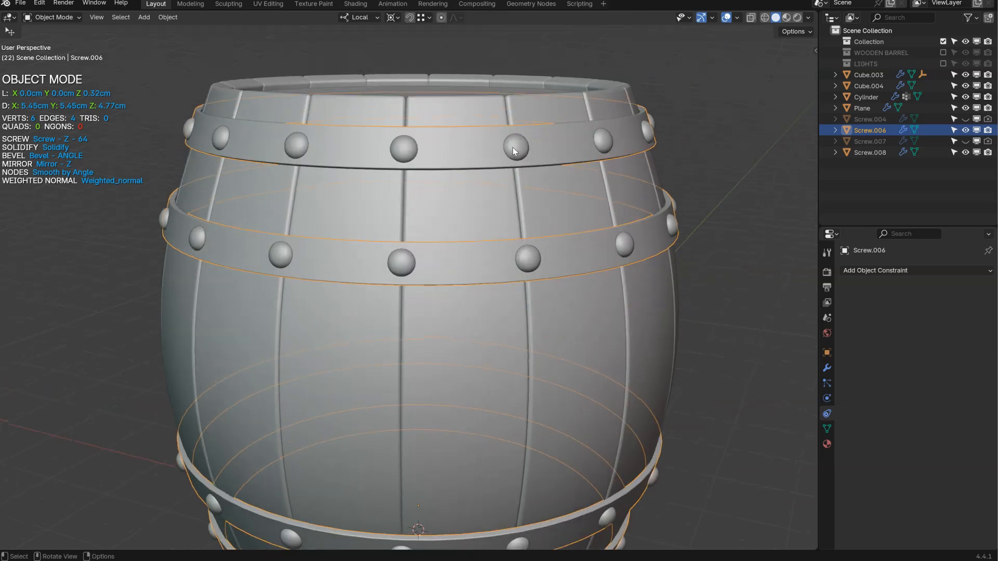
left_click(513, 149)
key("space")
left_click(510, 295)
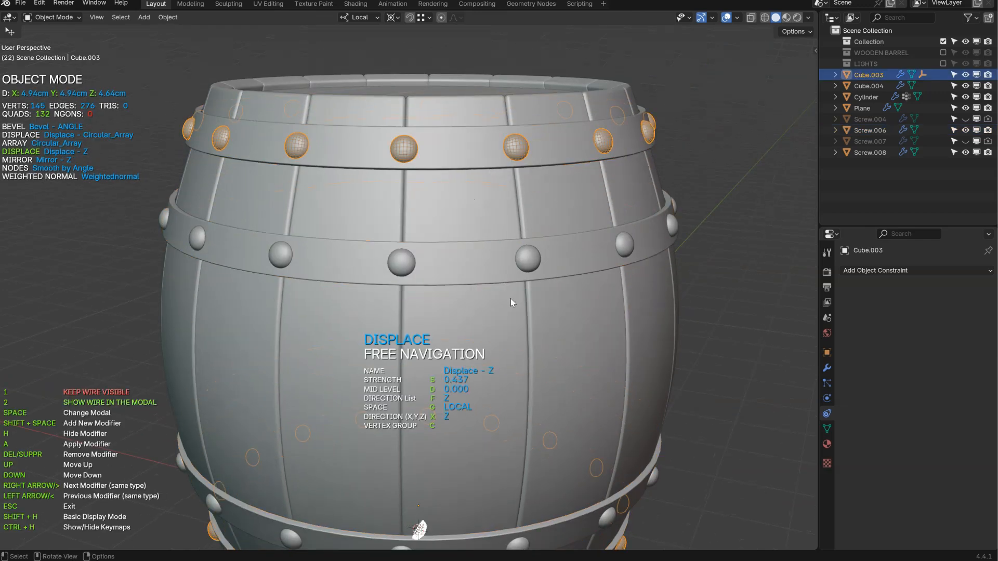
key("s")
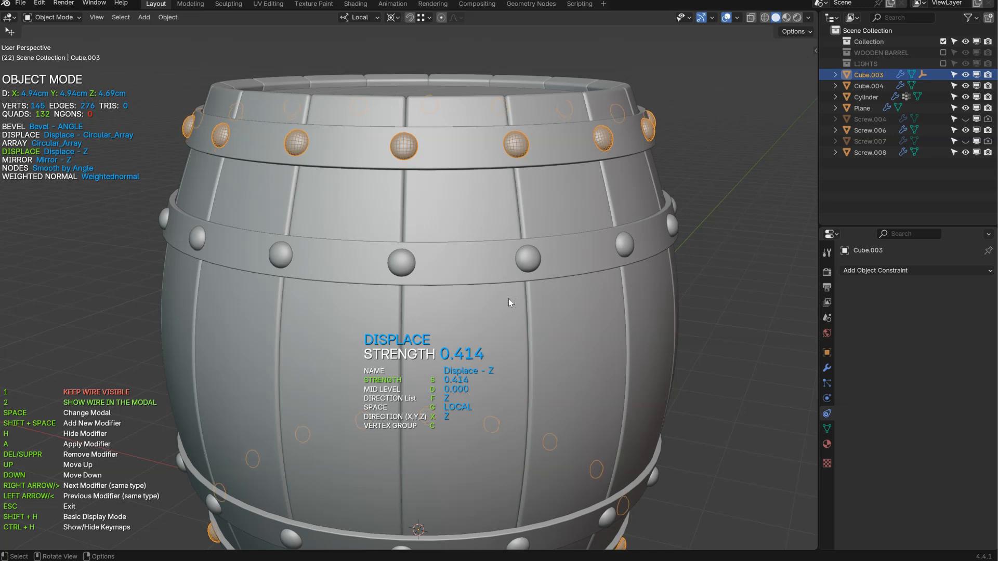
left_click(507, 298)
key("Escape")
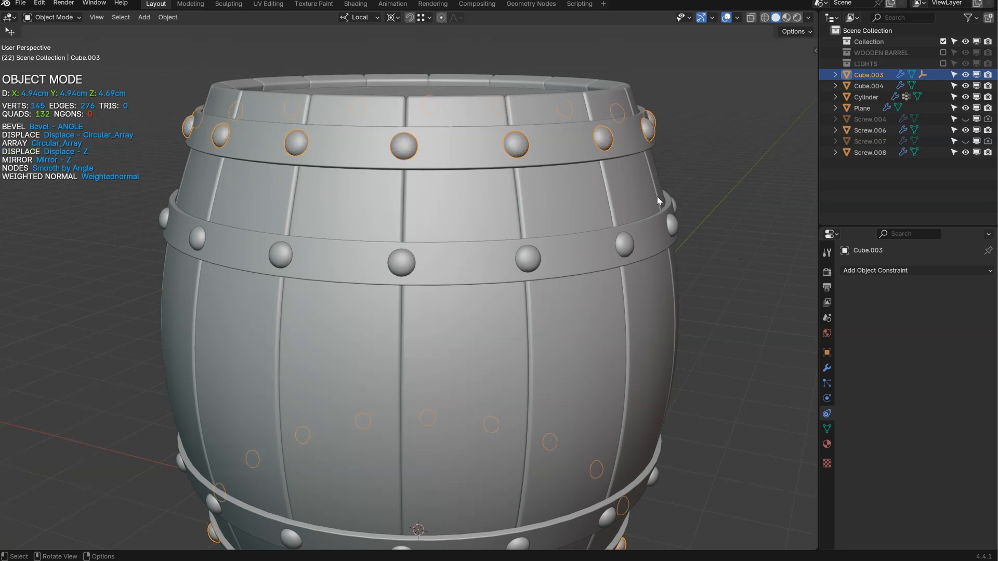
Show the wireframe overlay on the whole barrel, viewed from above the lid
mouse_move(512, 272)
middle_mouse_down()
mouse_move(472, 198)
mouse_move(474, 248)
middle_mouse_up()
key("z")
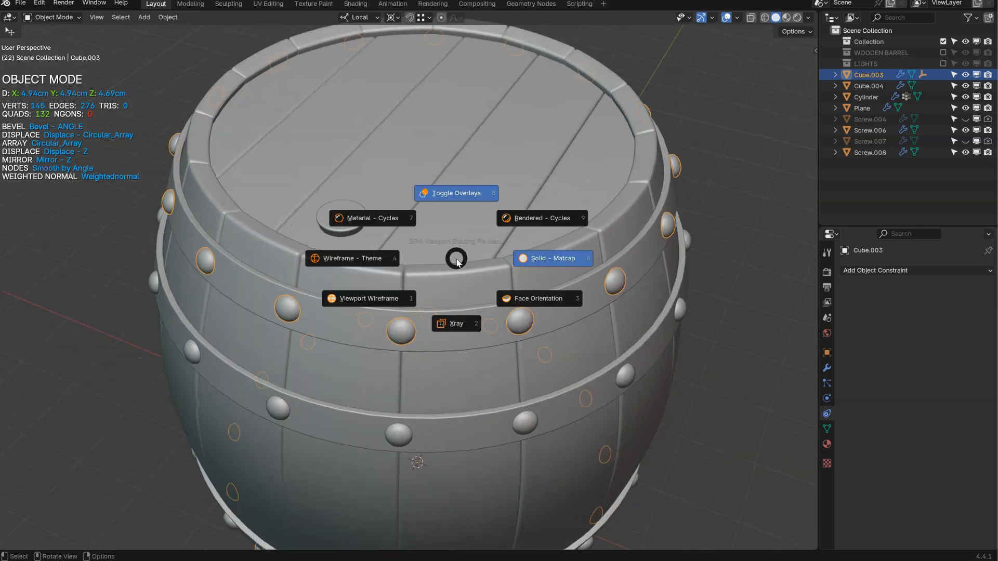
left_click(393, 302)
middle_click_drag(426, 273, 445, 273)
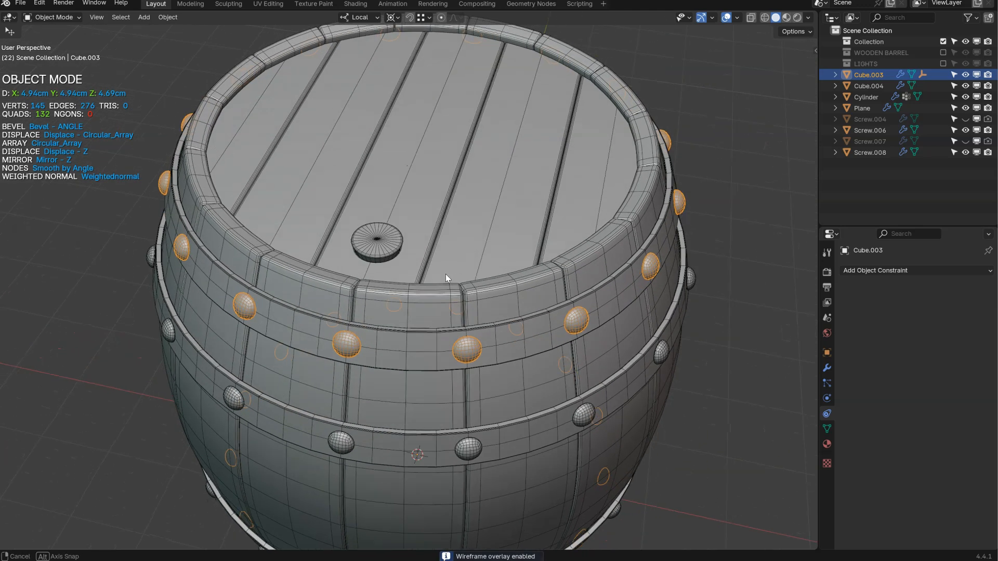
Add a Subdivision modifier to the barrel's hoops
left_click(522, 332)
right_click(543, 317)
left_click(531, 321)
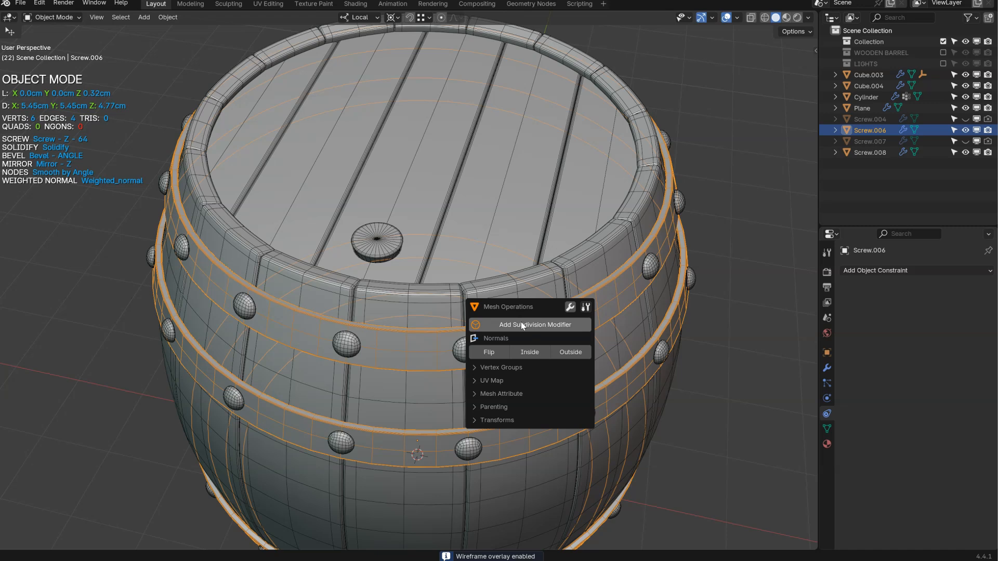
left_click(748, 292)
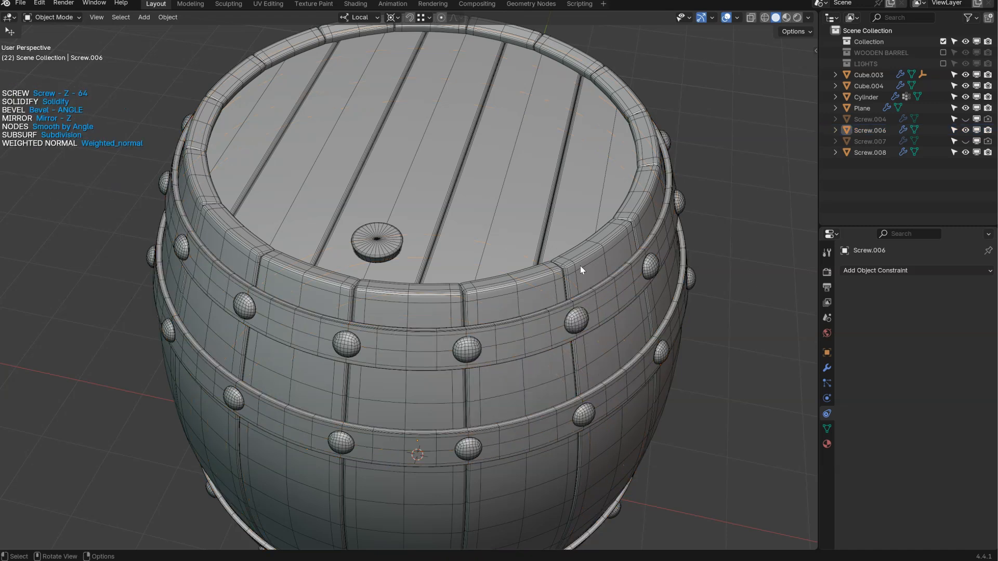
Reveal the small round cutter Screw.007 through the lid planks' Boolean Difference modifier
left_click(476, 232)
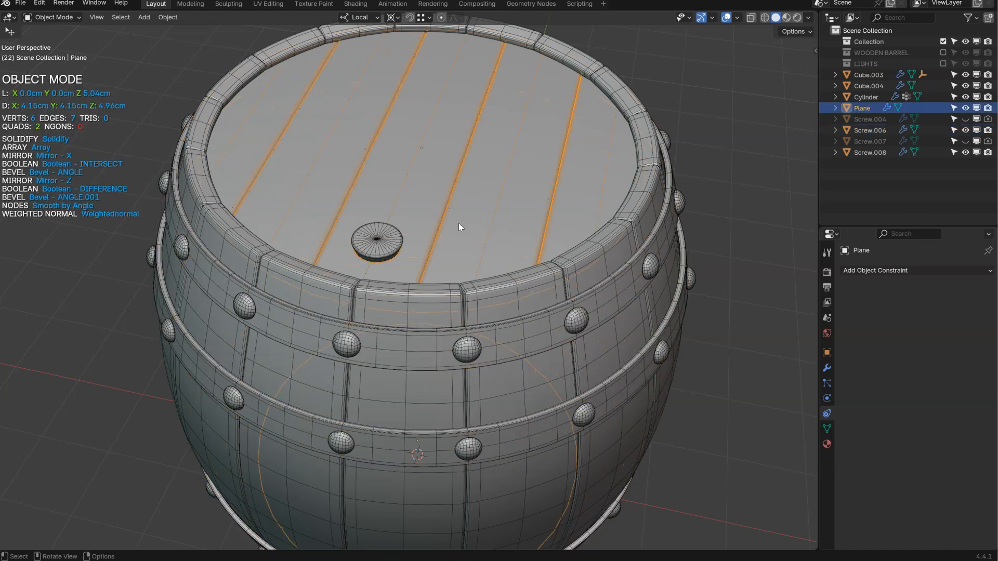
middle_click_drag(479, 207, 455, 266, "shift")
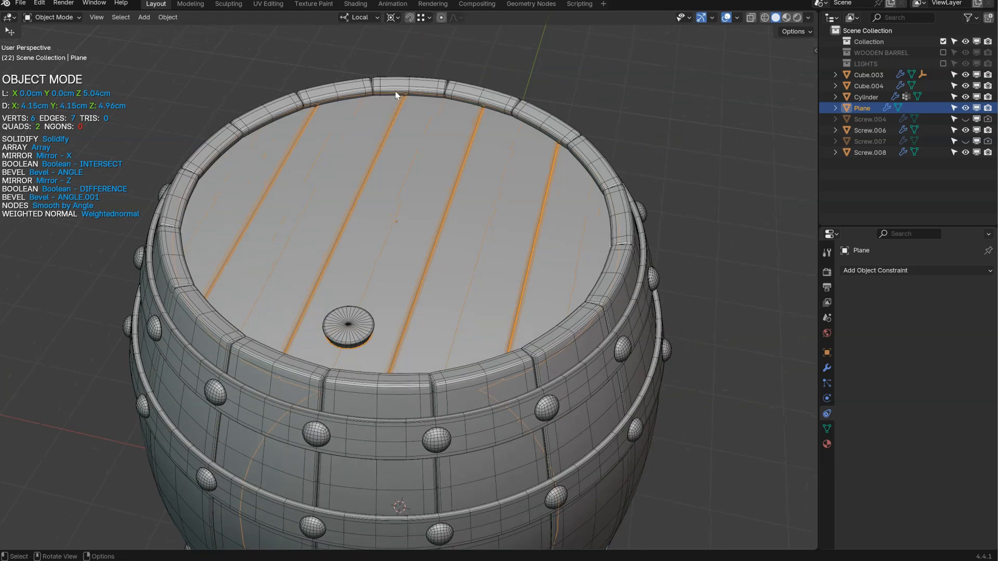
middle_click_drag(395, 92, 433, 170, "ctrl")
key("space")
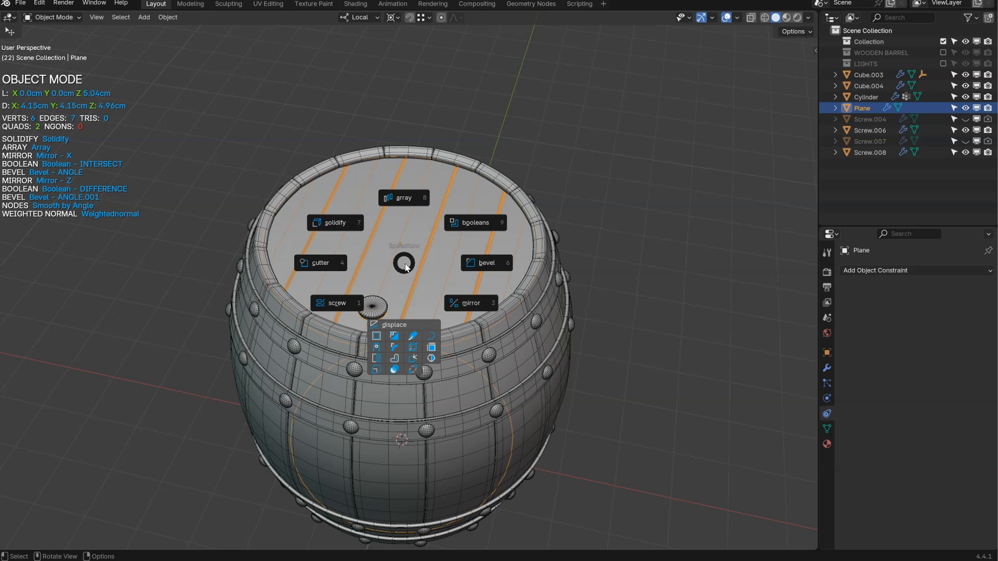
left_click(470, 222)
key("e")
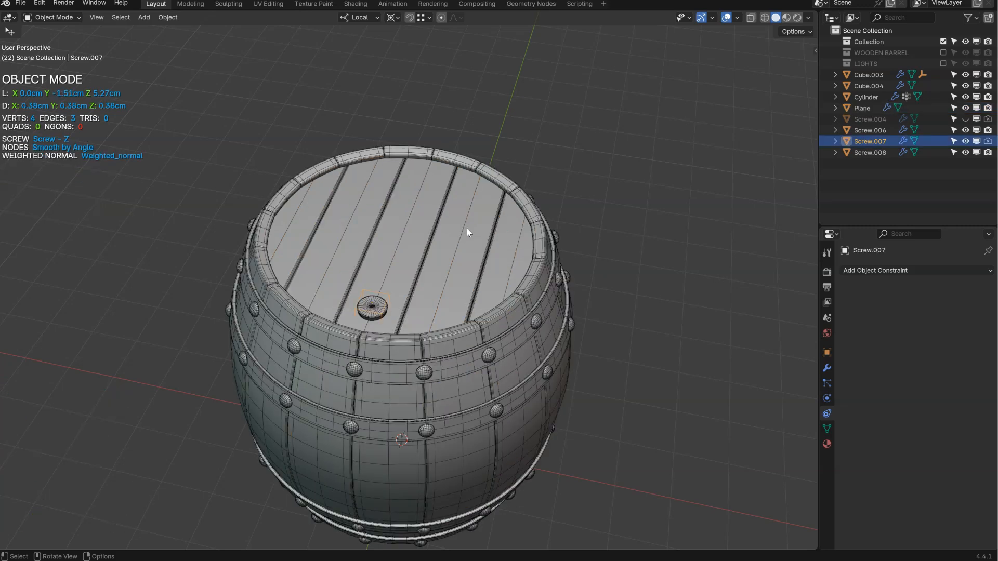
Reveal the large cutter Screw.004 through the lid planks' Boolean Intersect modifier
left_click(444, 253)
key("space")
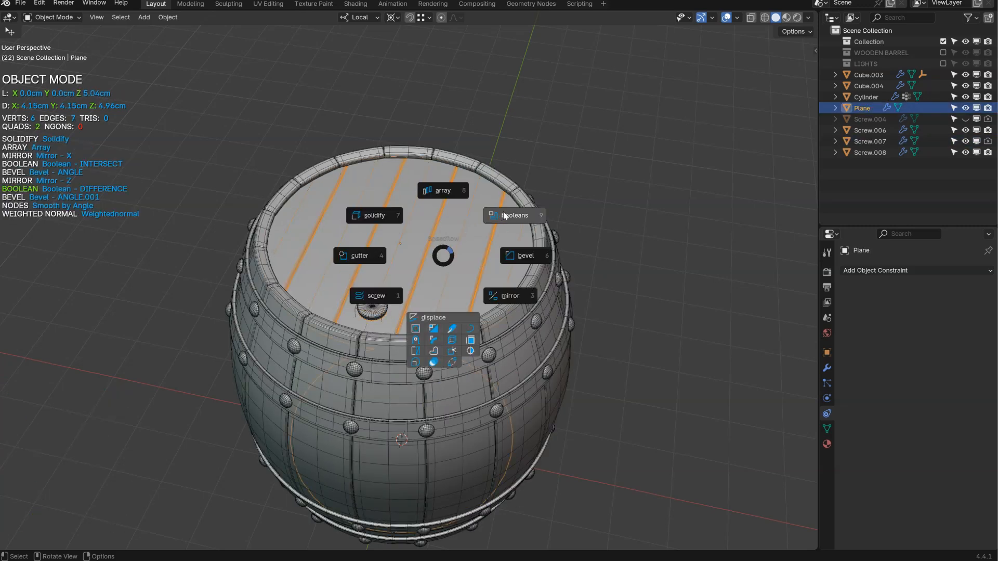
left_click(503, 215)
key("Left")
key("e")
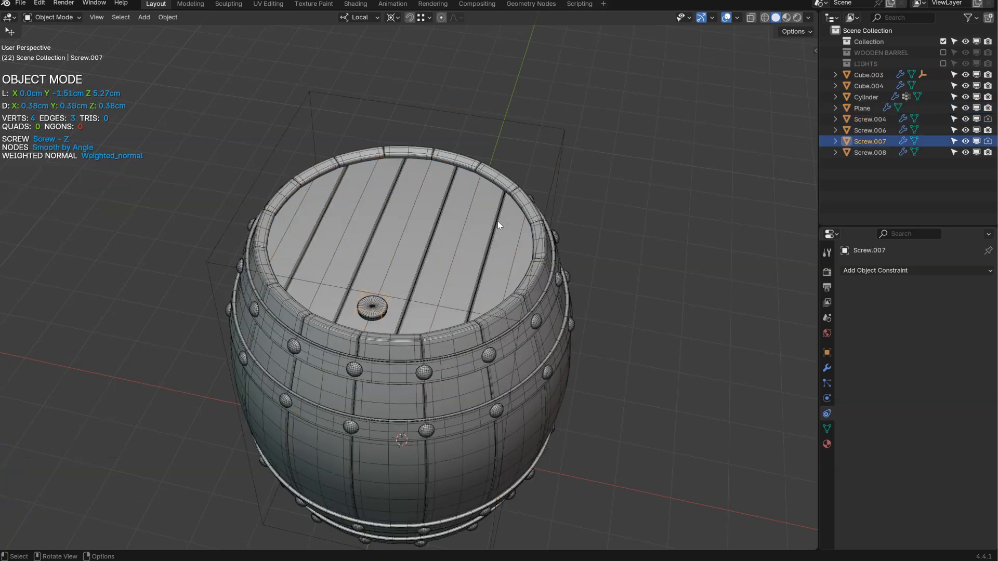
Scale the large lid cutter Screw.004 to about 0.971
left_click(564, 141)
scroll(554, 238, "up", 6)
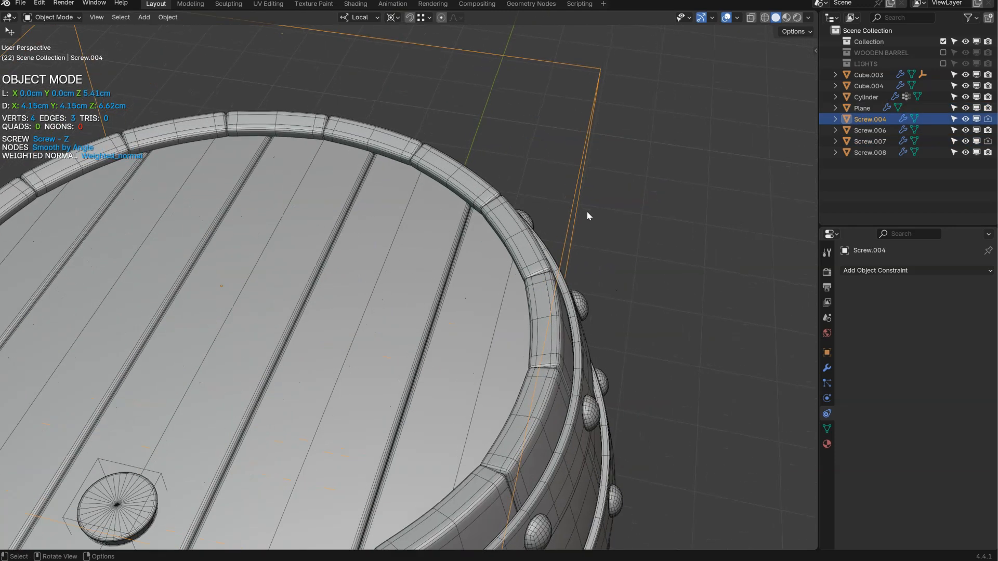
key("s")
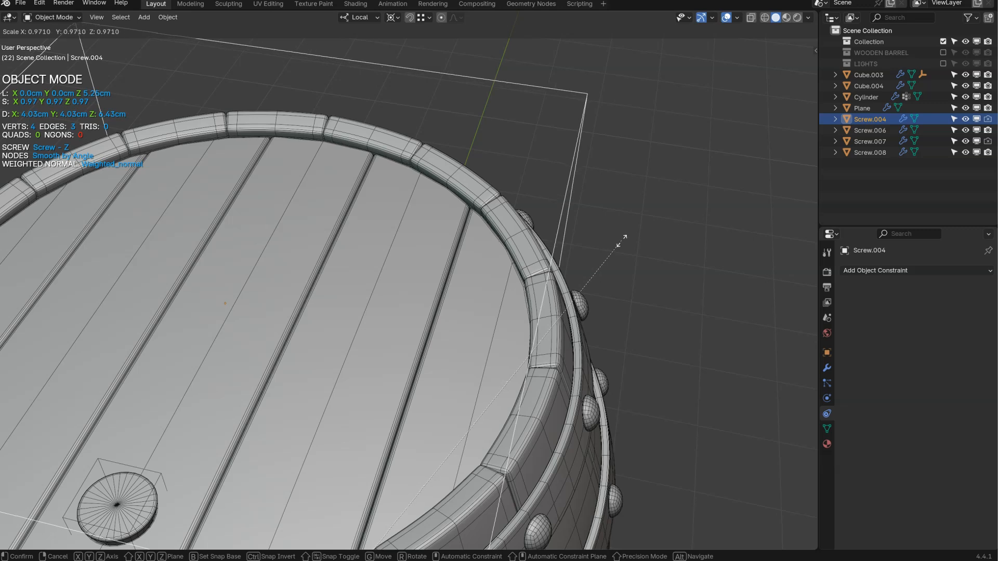
left_click(622, 243)
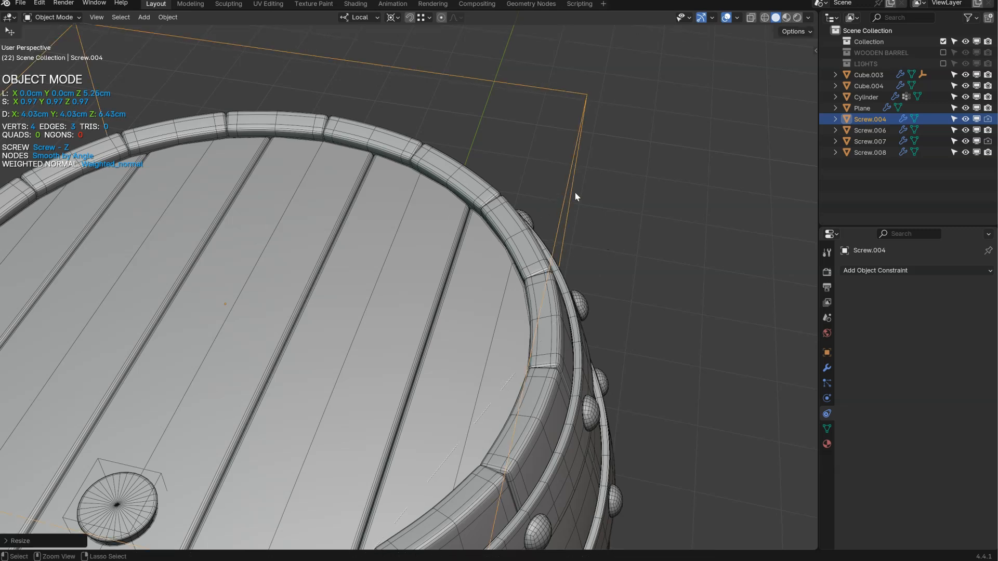
Isolate the lid planks to examine the plug hole and trimmed outline, and return to the full barrel view
scroll(436, 248, "down", 7)
left_click(495, 214)
scroll(488, 219, "down", 3)
middle_click_drag(478, 225, 466, 226)
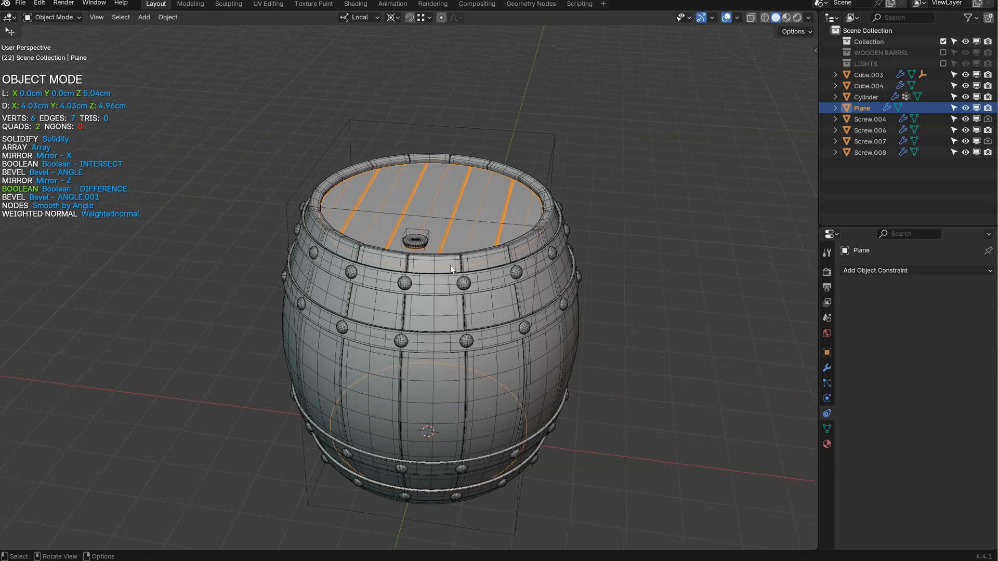
key("KP_Divide")
middle_click_drag(458, 229, 391, 313)
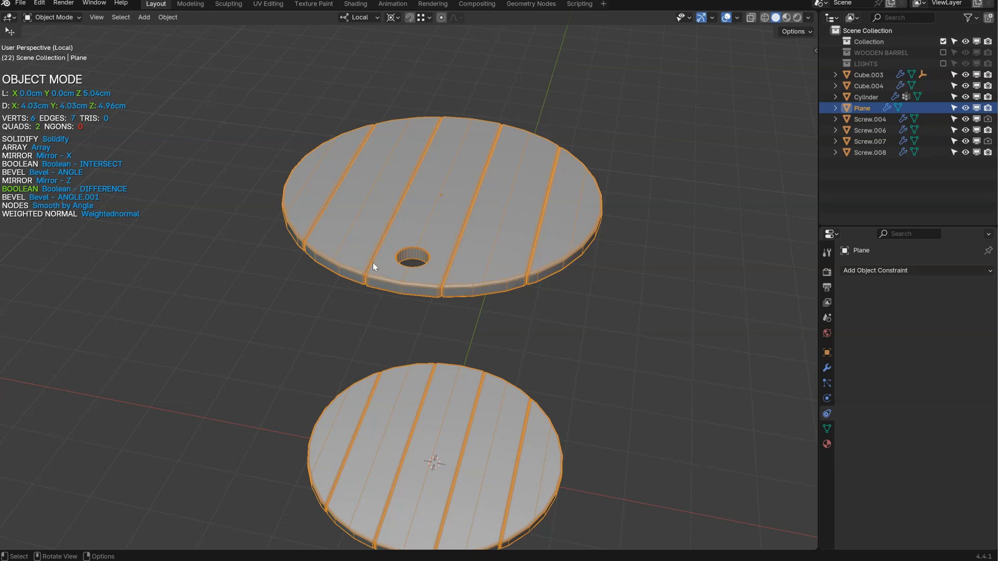
key("KP_Divide")
Select the barrel's staves, rivets and neighbouring parts in turn and examine their modifiers and geometry
middle_click_drag(456, 295, 458, 225, "shift")
left_click(445, 232)
left_click(449, 203)
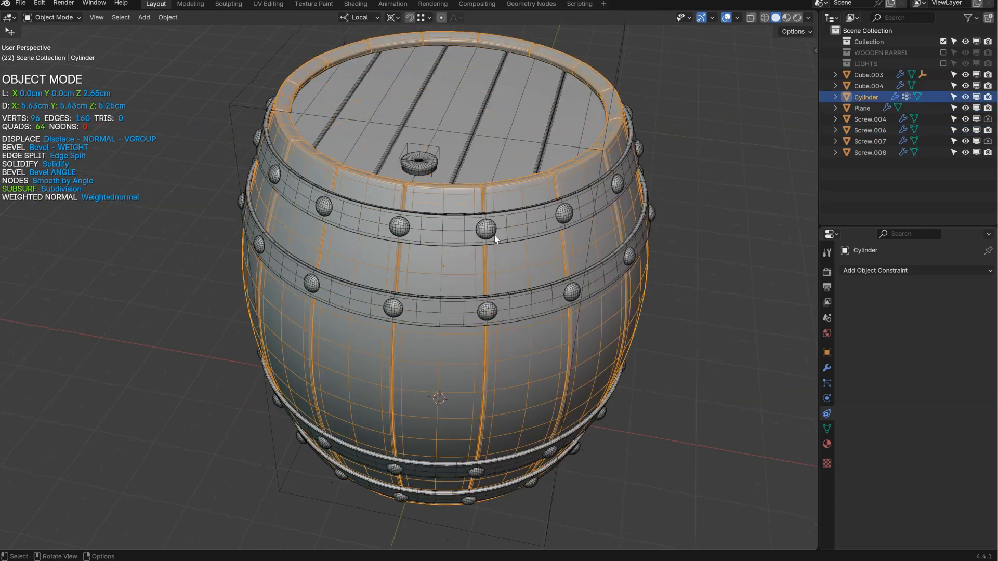
left_click(487, 312)
middle_click_drag(485, 320, 427, 270)
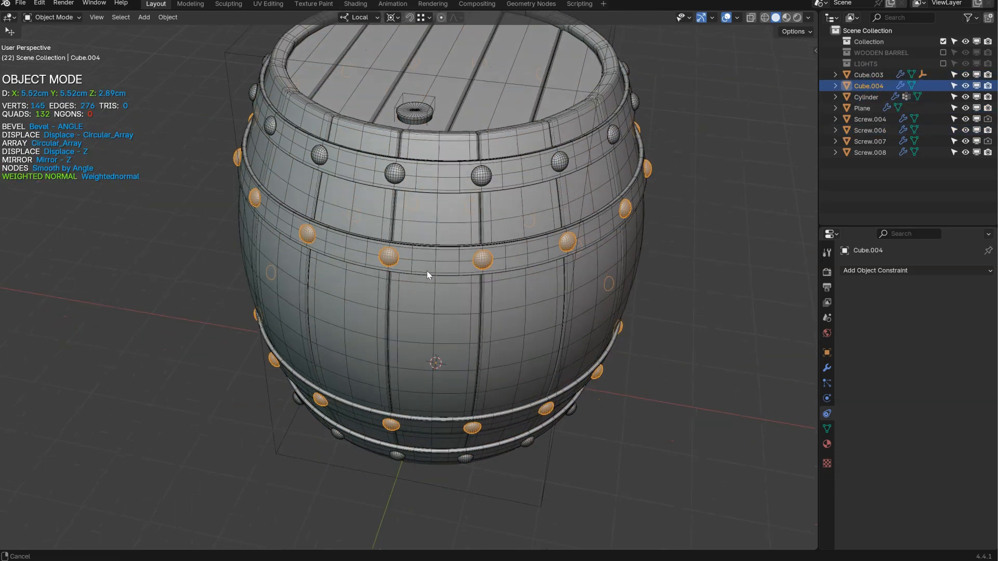
left_click(429, 211)
left_click(486, 176)
left_click(450, 178)
middle_click_drag(535, 205, 477, 211)
Hide the two Boolean cutters, Screw.004 and Screw.007
left_click(562, 69)
middle_click_drag(561, 70, 443, 226)
key("h")
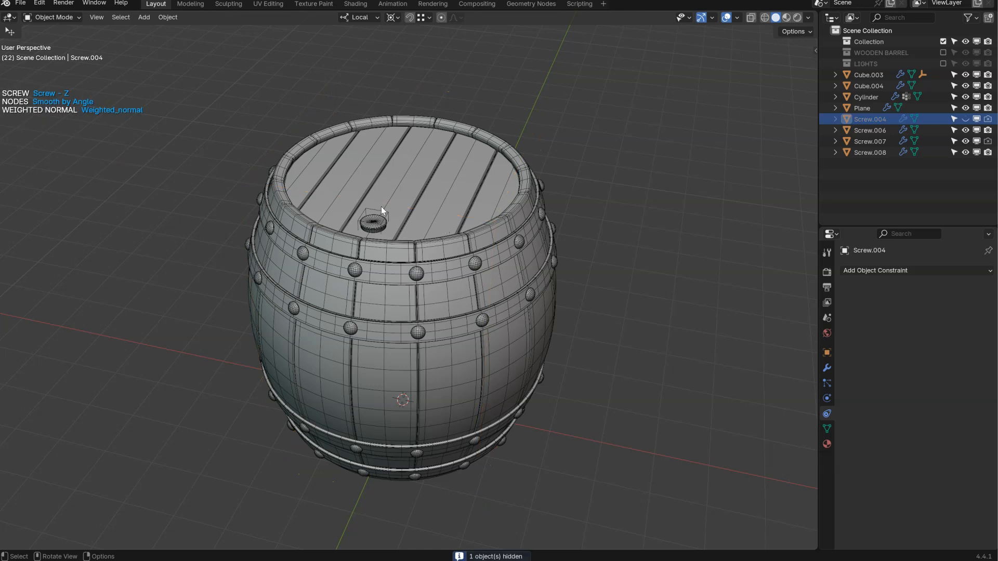
left_click(392, 217)
key("h")
middle_click_drag(366, 235, 409, 245)
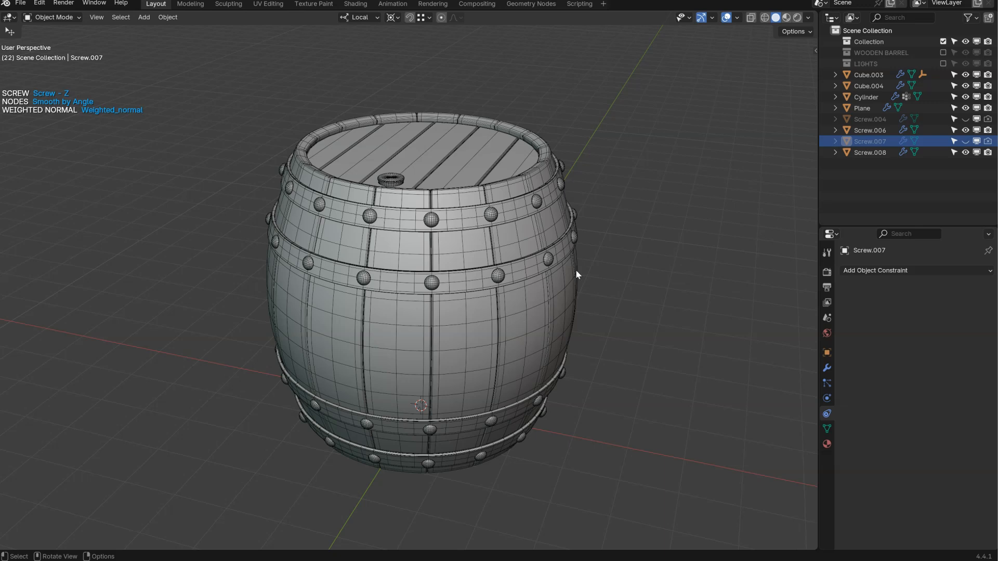
Try a Displace strength of about 2.237 on the barrel's staves to bulge the body
left_click(522, 316)
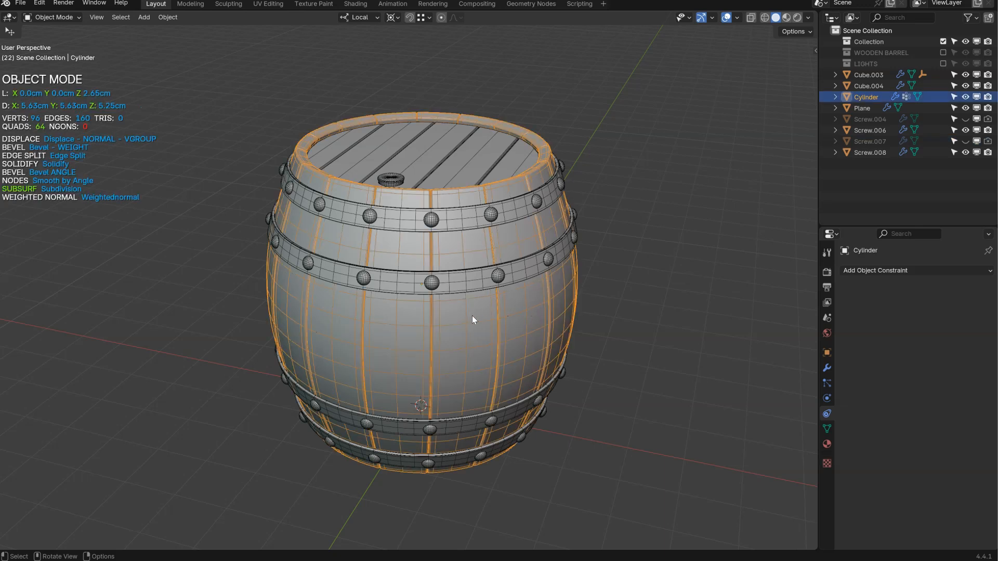
key("space")
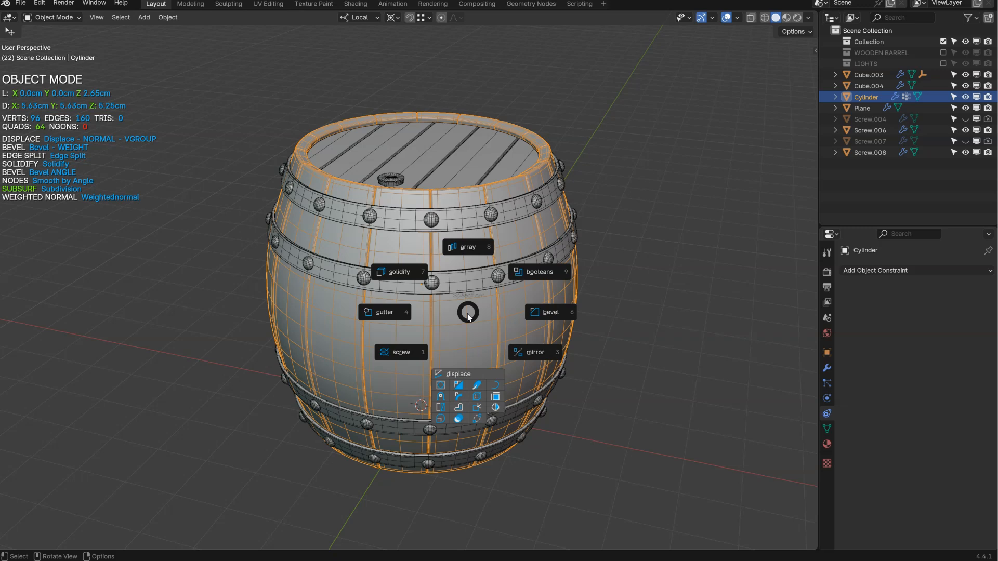
left_click(469, 375)
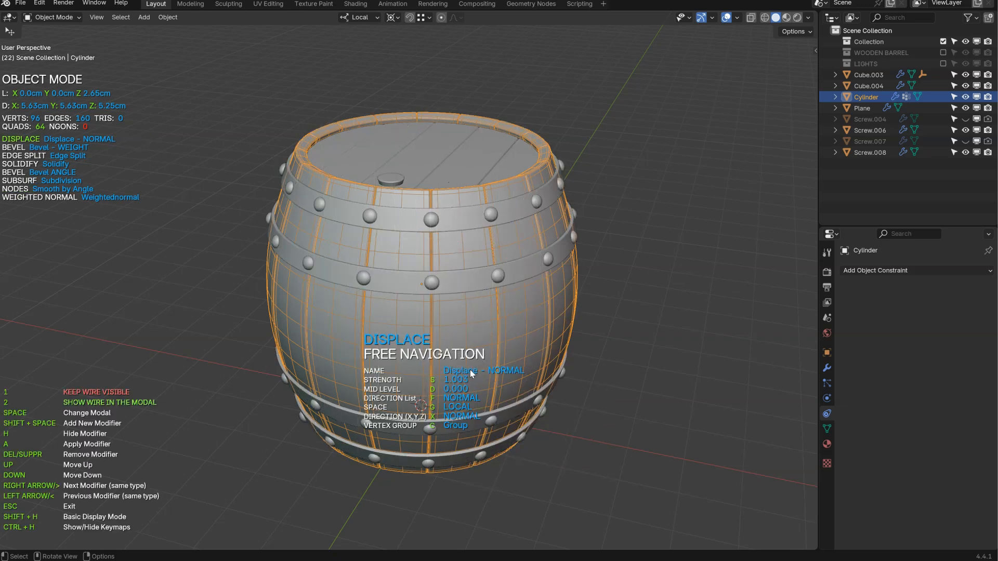
key("s")
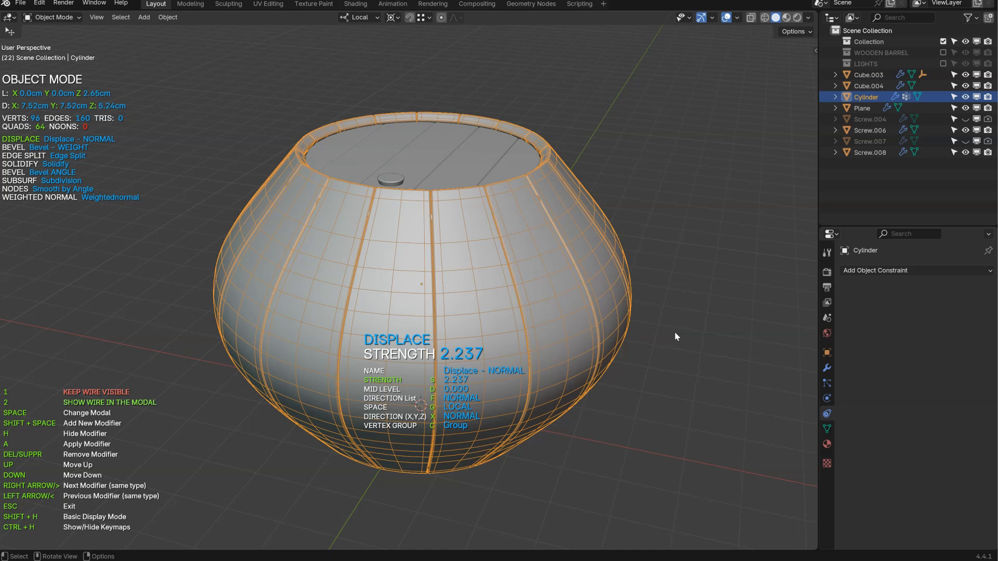
key("Escape")
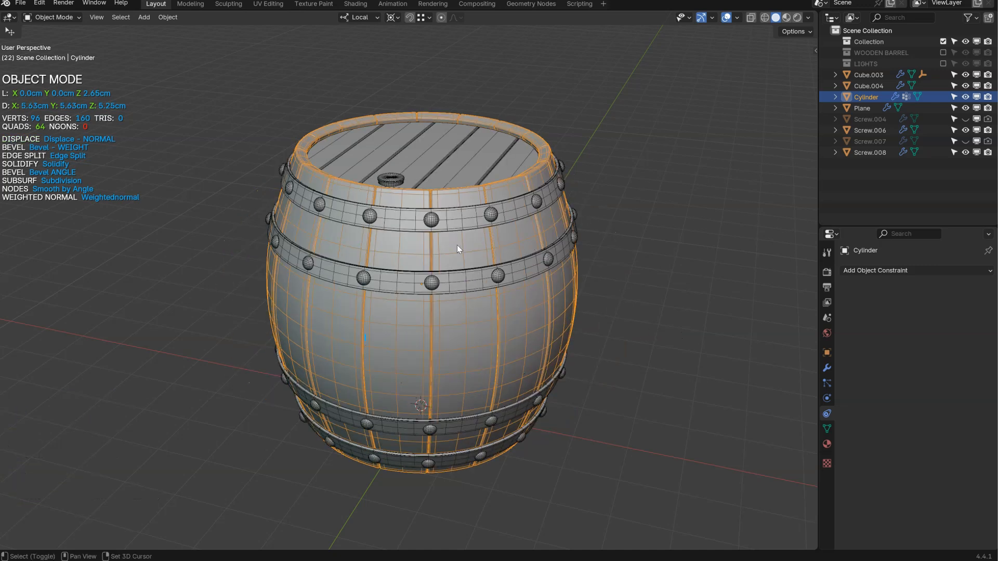
Assign the existing Wood material to the barrel's staves and lid planks together
middle_click_drag(456, 245, 441, 237, "shift")
left_click(399, 151)
left_click(402, 187, "shift")
key("shift+m")
left_click(322, 197)
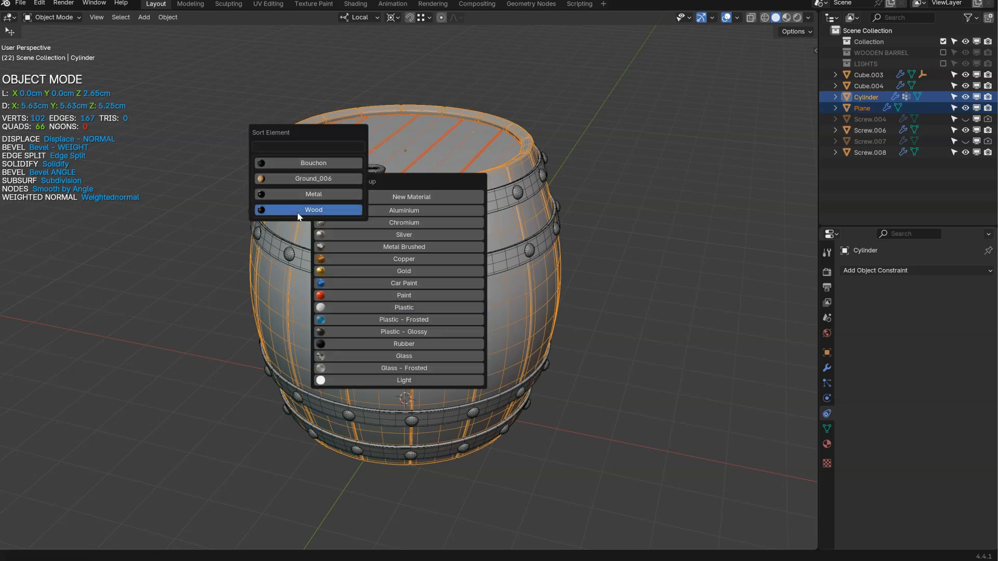
left_click(274, 212)
Assign the existing Metal material to both sets of rivets and the hoops
left_click(285, 256)
left_click(300, 196, "shift")
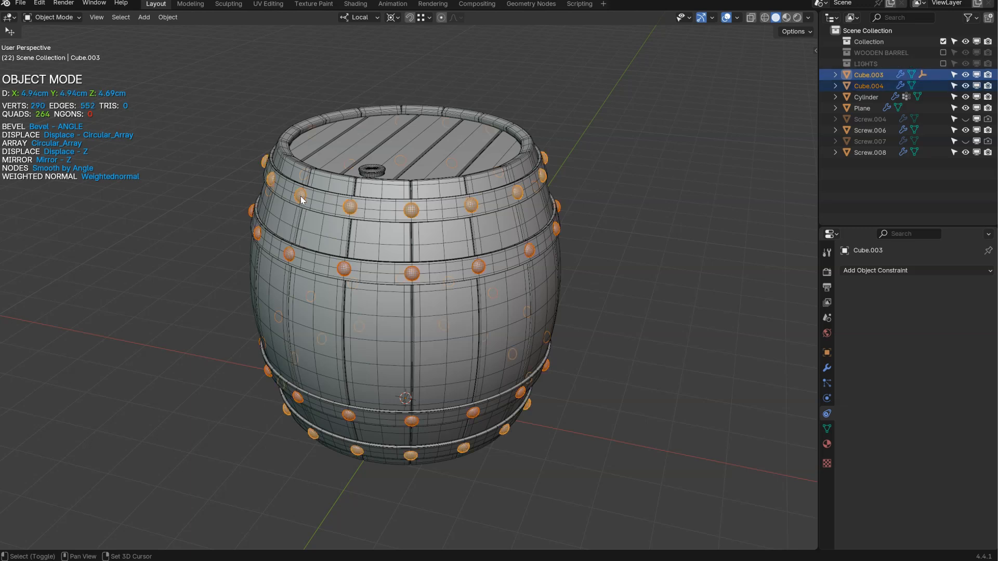
left_click(327, 206, "shift")
key("shift+m")
left_click(245, 215)
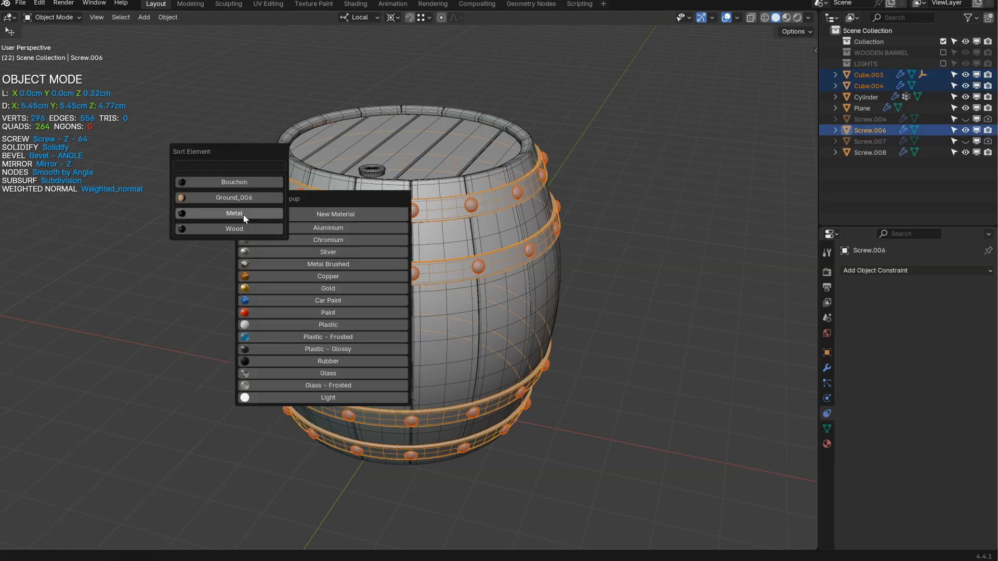
left_click(241, 214)
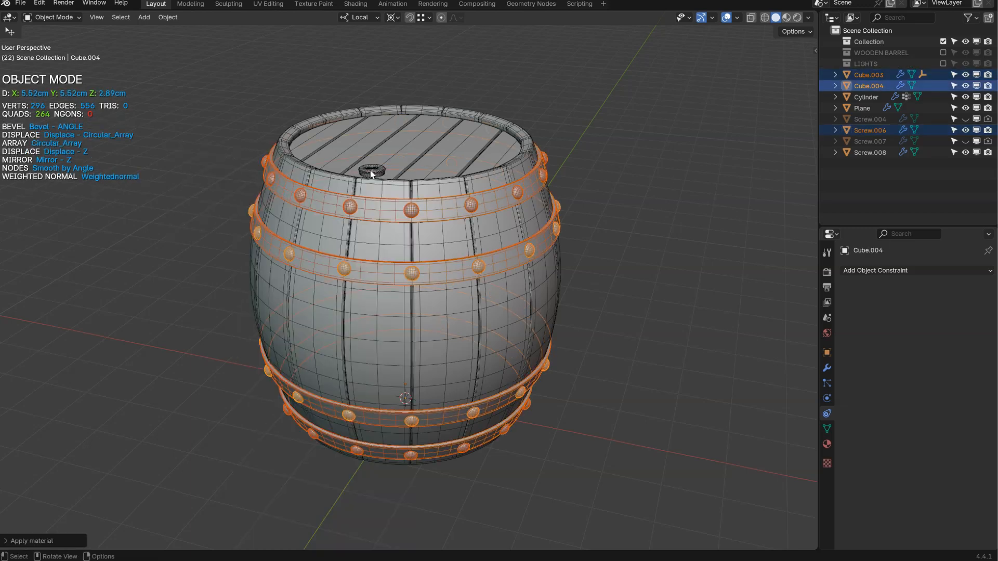
Assign the existing Bouchon material to the round plug on the lid
left_click(370, 170)
key("shift+m")
left_click(289, 180)
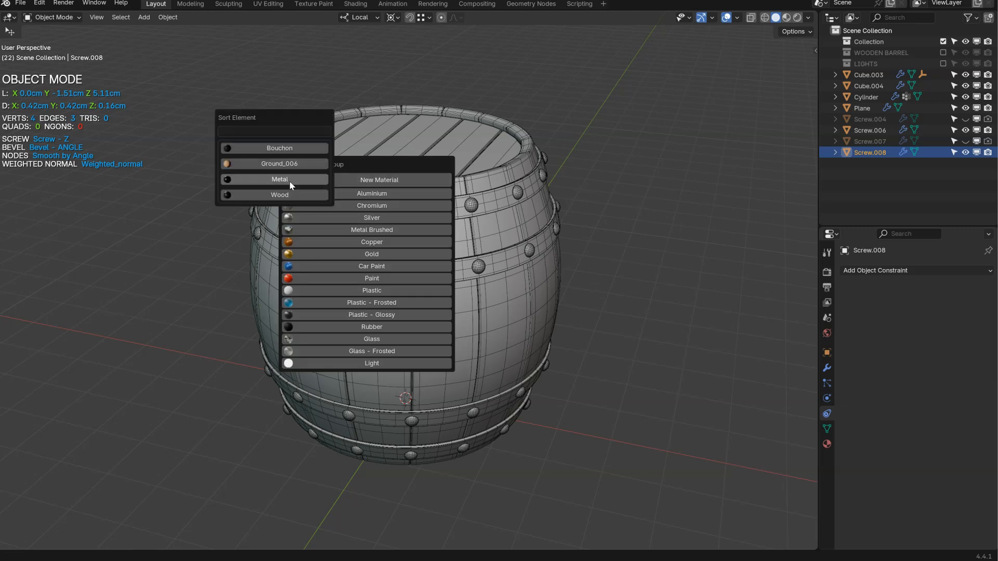
left_click(274, 150)
Turn off the wireframe overlay to show the barrel with plain shading
middle_click_drag(409, 254, 396, 249)
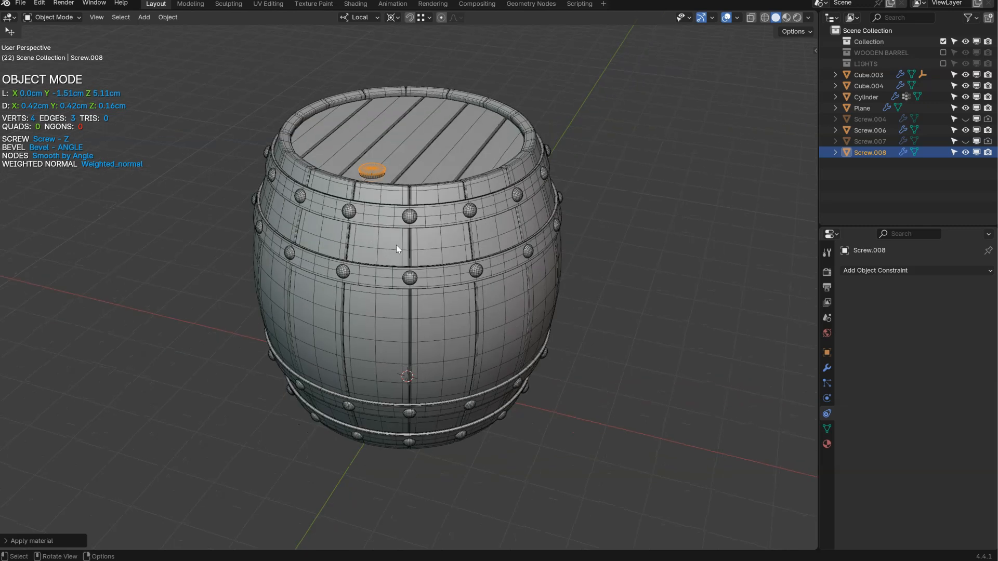
key("z")
left_click(347, 308)
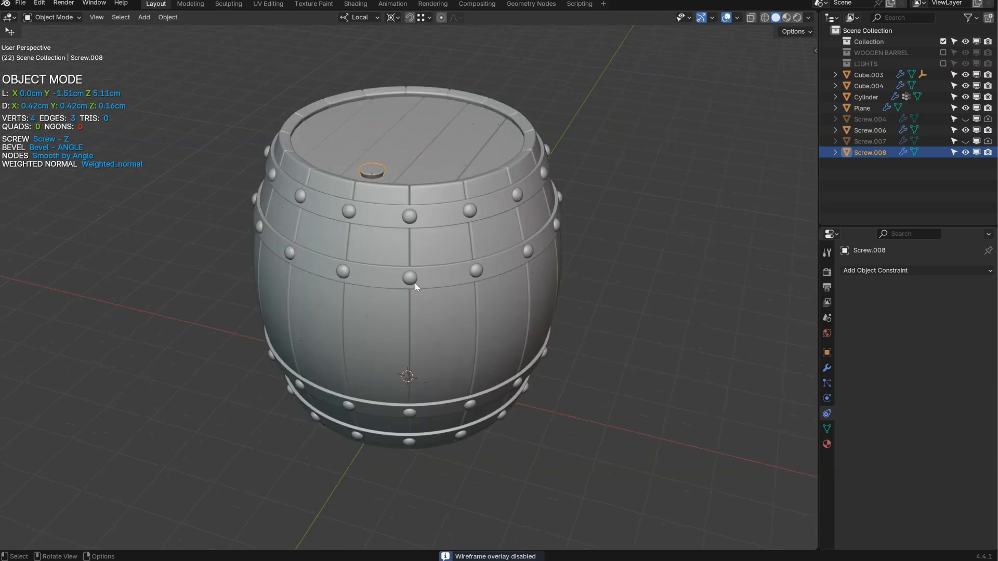
Switch the viewport to Cycles rendered shading and enable the LIGHTS collection
key("z")
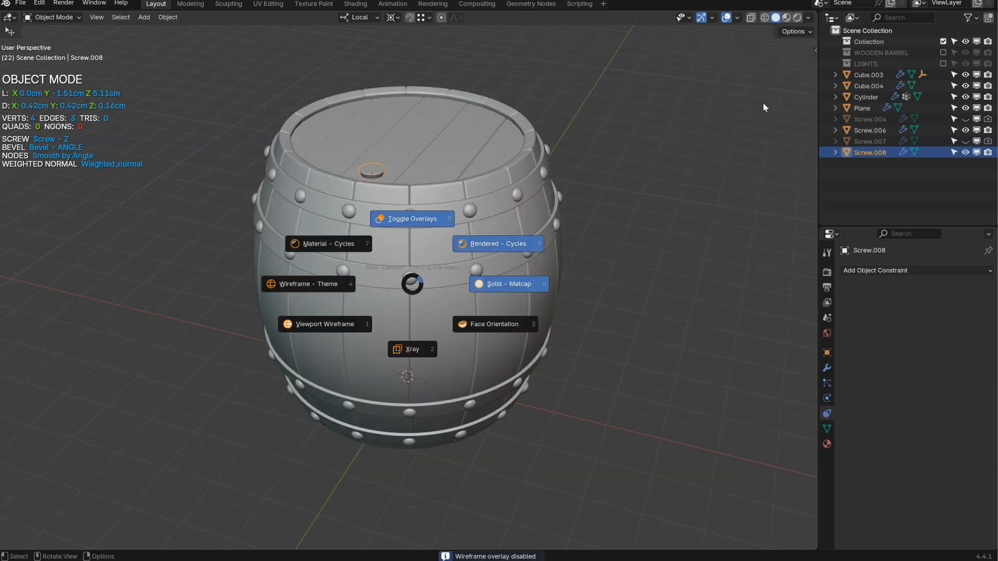
left_click(480, 245)
left_click(943, 63)
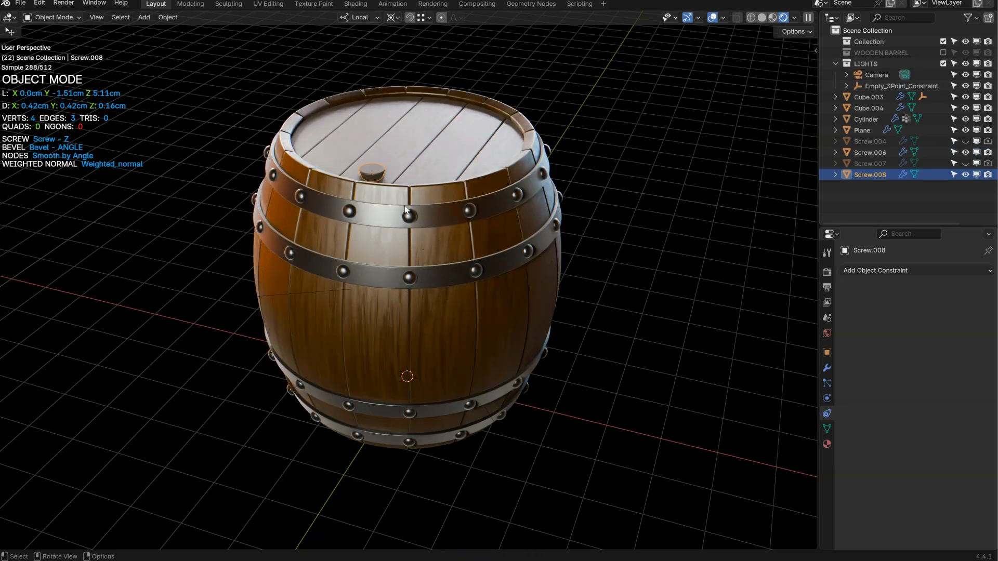
Deselect everything and hide the viewport overlays for a clean view of the lit barrel
left_click(578, 286)
key("z")
left_click(440, 291)
middle_click_drag(434, 295, 418, 267)
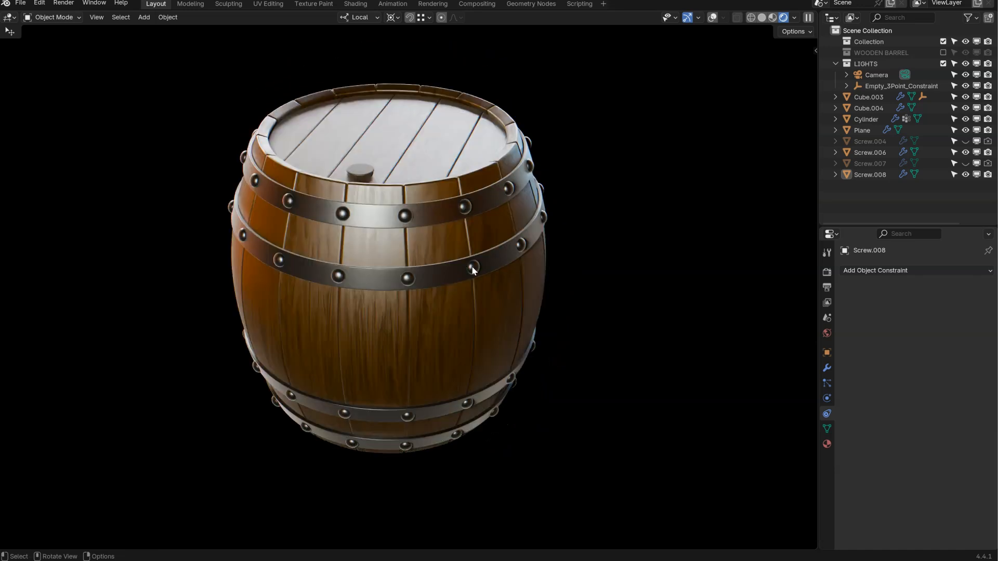
Unhide Screw.004 and Screw.007, and move all the new barrel's objects, including its circular array empty, into a new collection
left_click(965, 163)
left_click(964, 141)
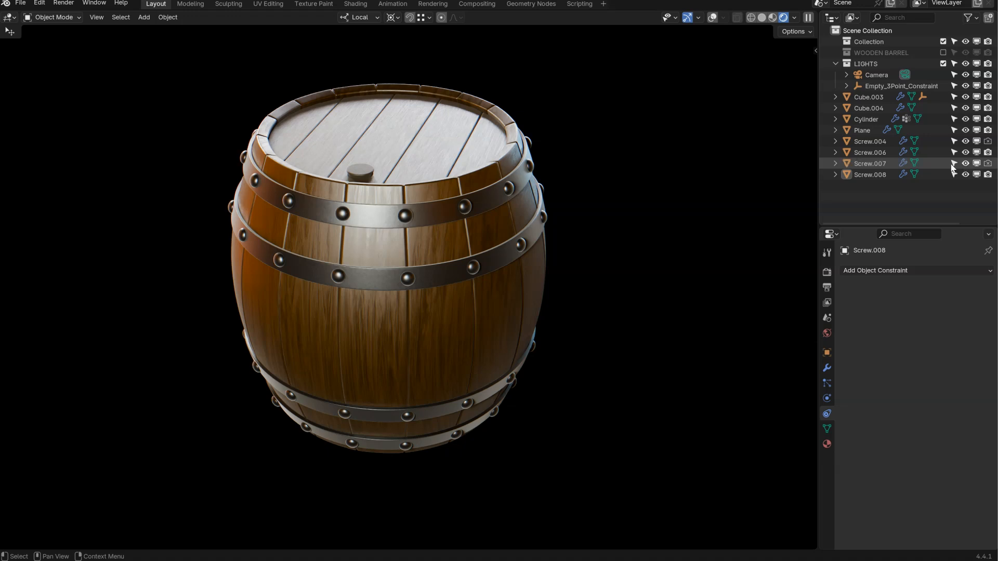
left_click(858, 98, "shift")
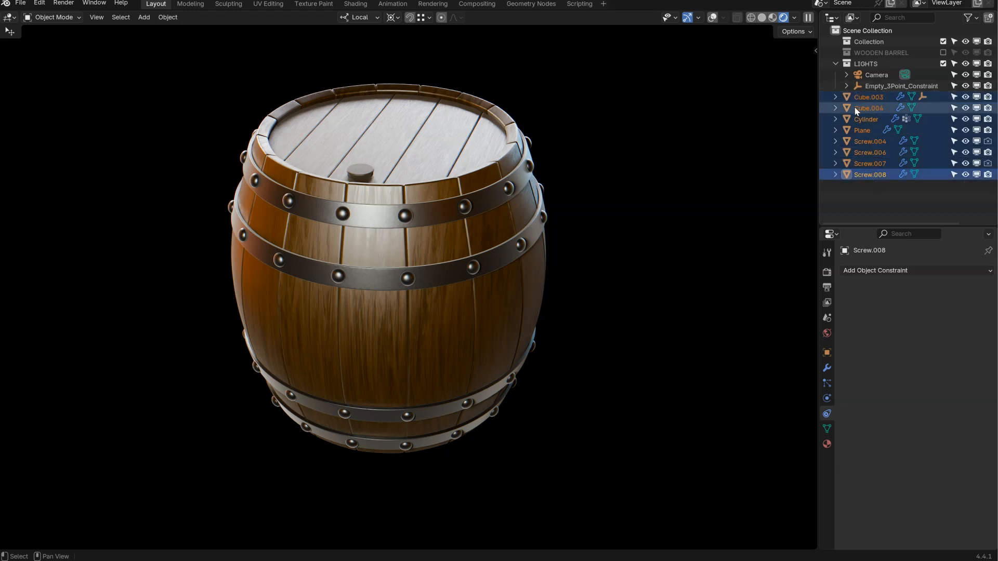
left_click(835, 97)
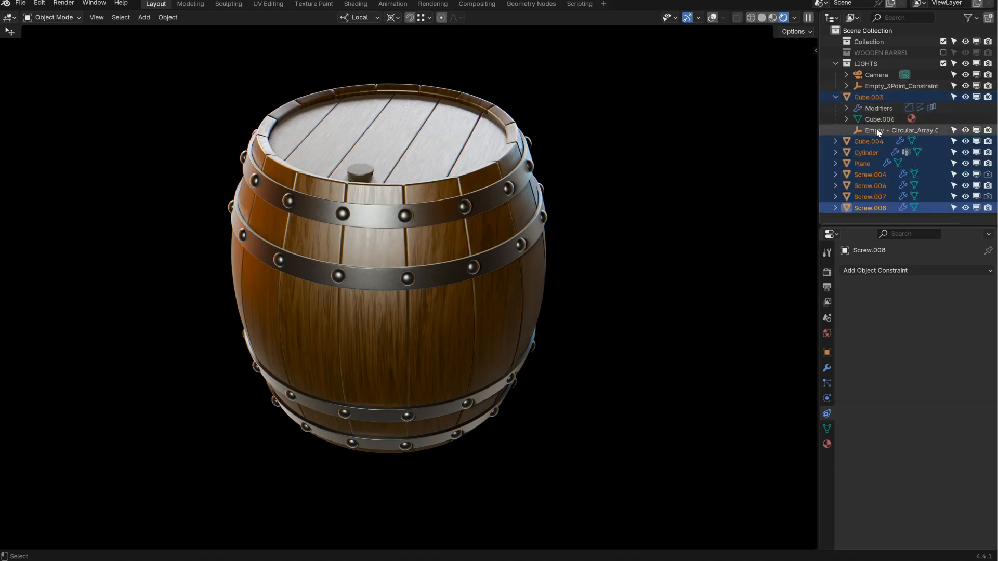
left_click(876, 131, "ctrl")
key("q")
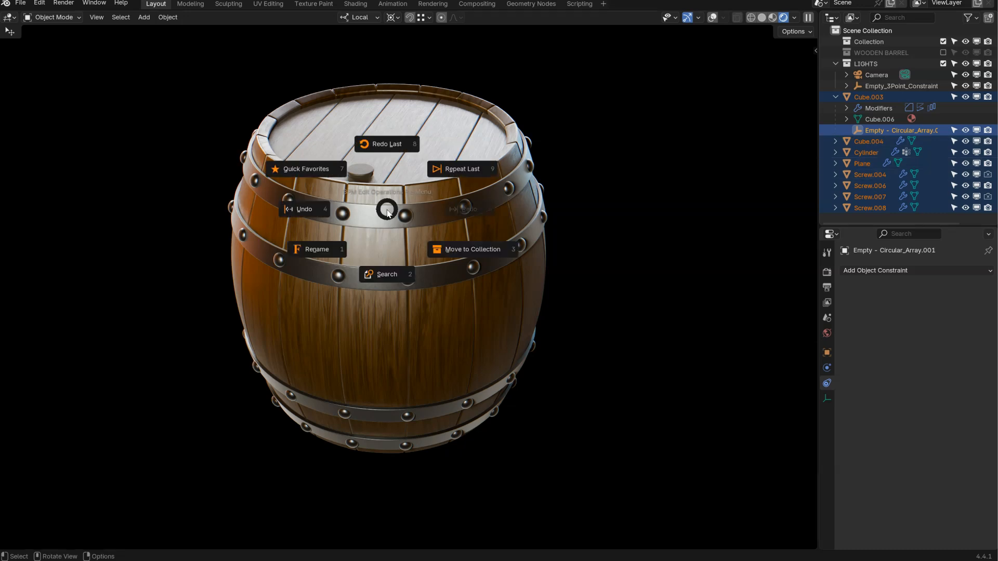
left_click(463, 248)
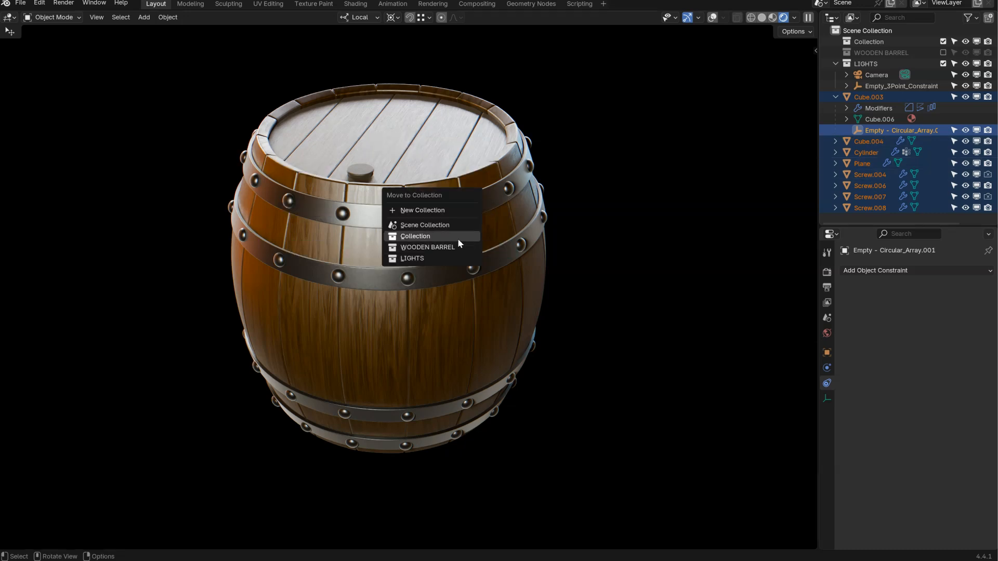
left_click(428, 211)
left_click(409, 229)
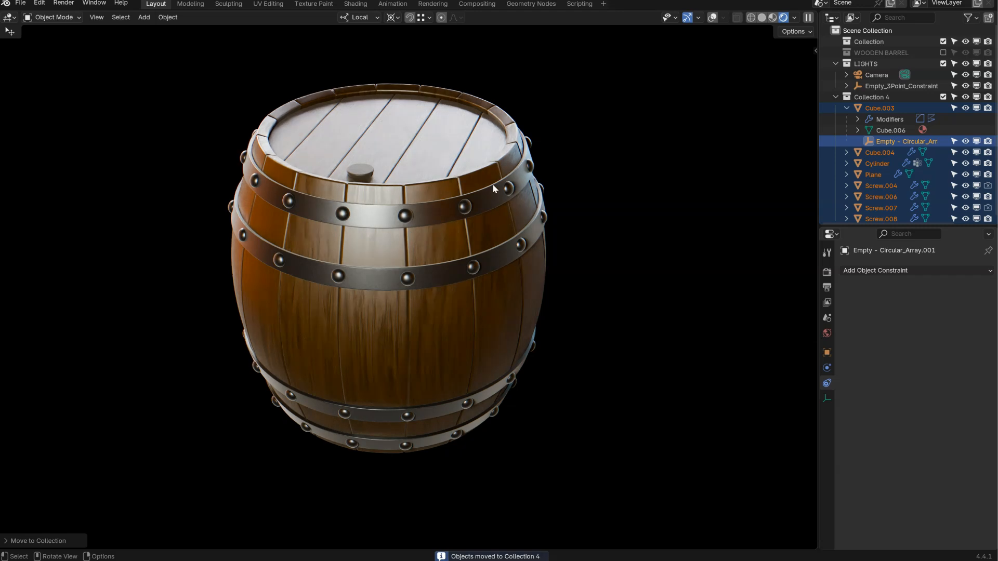
left_click(835, 97)
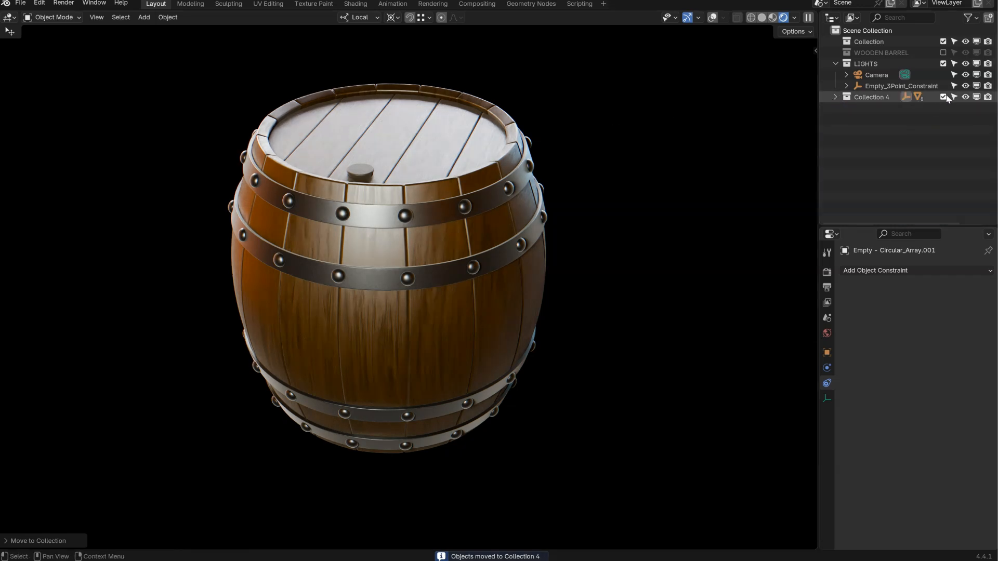
Compare the new barrel with the WOODEN BARREL collection by swapping their visibility, and inspect the new one from several angles and through the camera
left_click(944, 97)
left_click(943, 53)
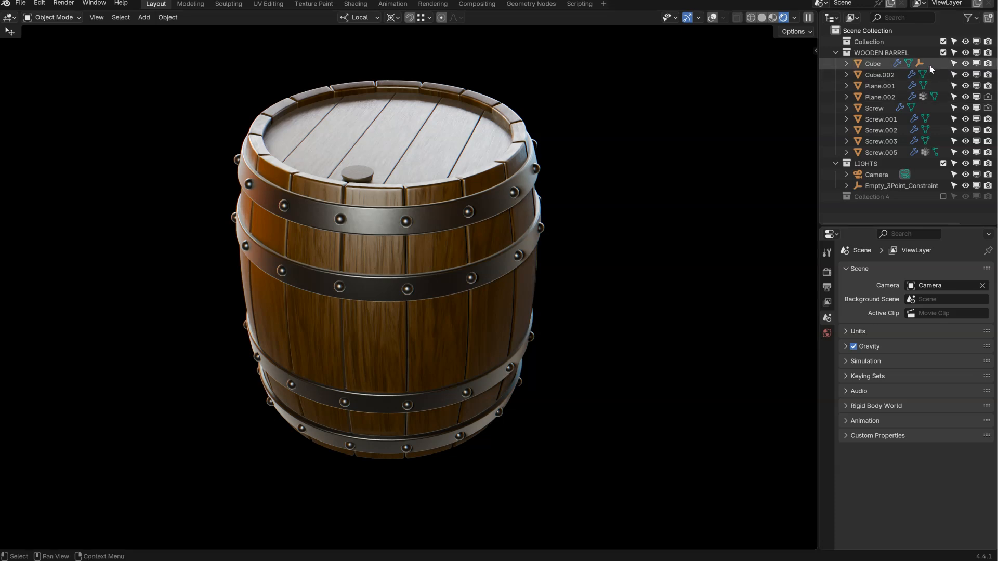
left_click(943, 52)
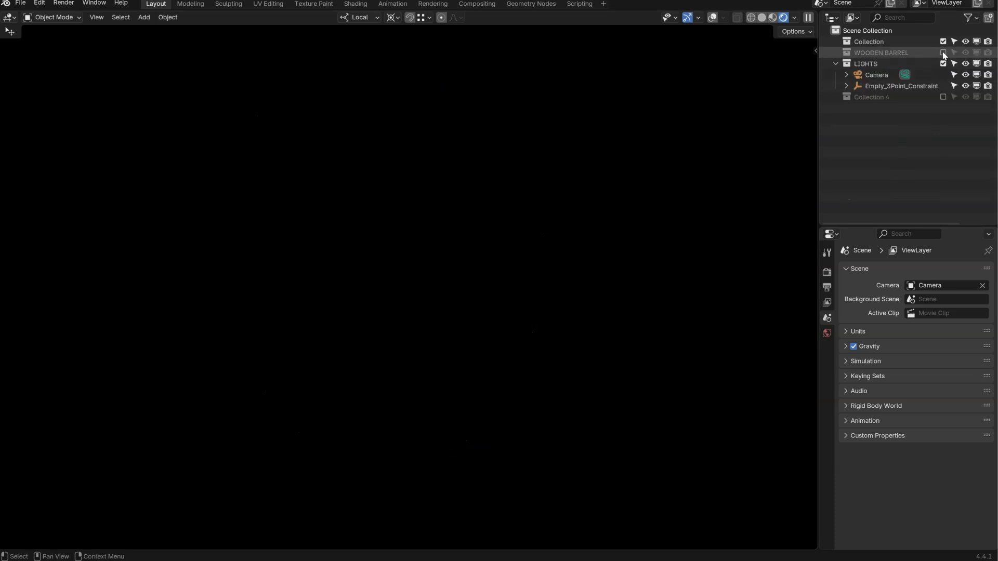
left_click(943, 96)
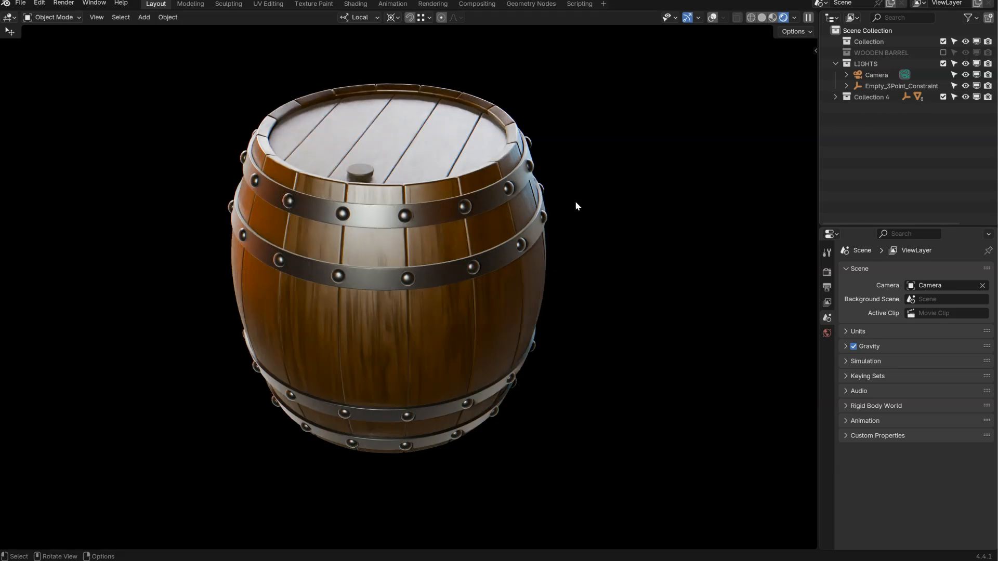
middle_click_drag(439, 269, 478, 249)
middle_click_drag(402, 321, 386, 314)
middle_click_drag(276, 195, 522, 275)
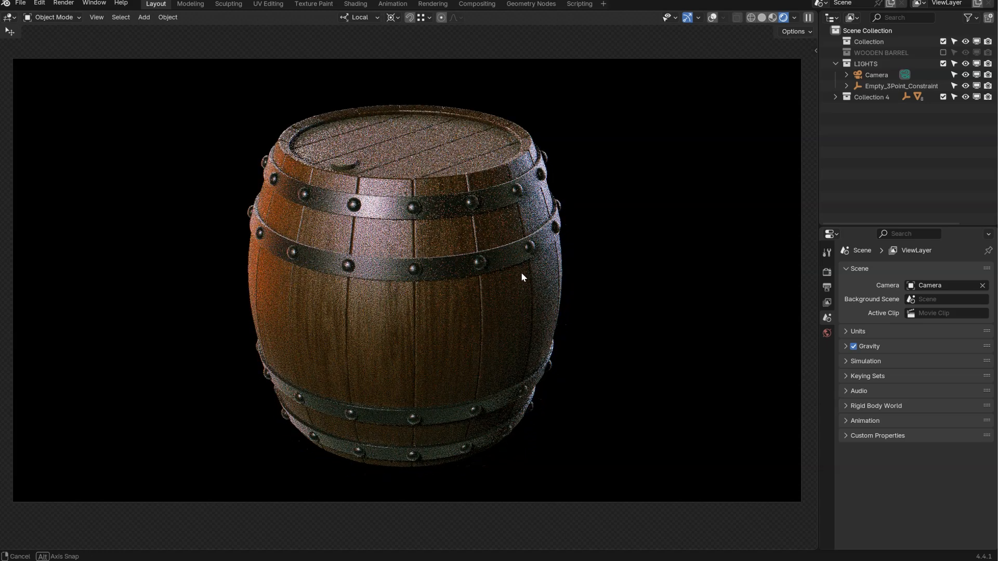
key("KP_0")
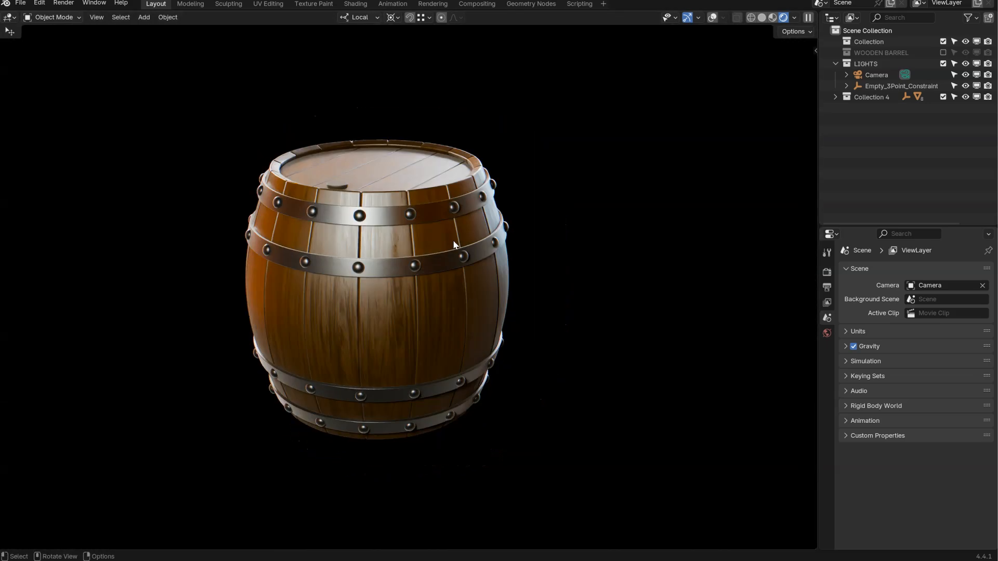
Return to solid shading with overlays shown and examine the light rig empty's Copy Rotation constraint that targets the camera
key("alt+shift+z")
scroll(507, 186, "down", 5)
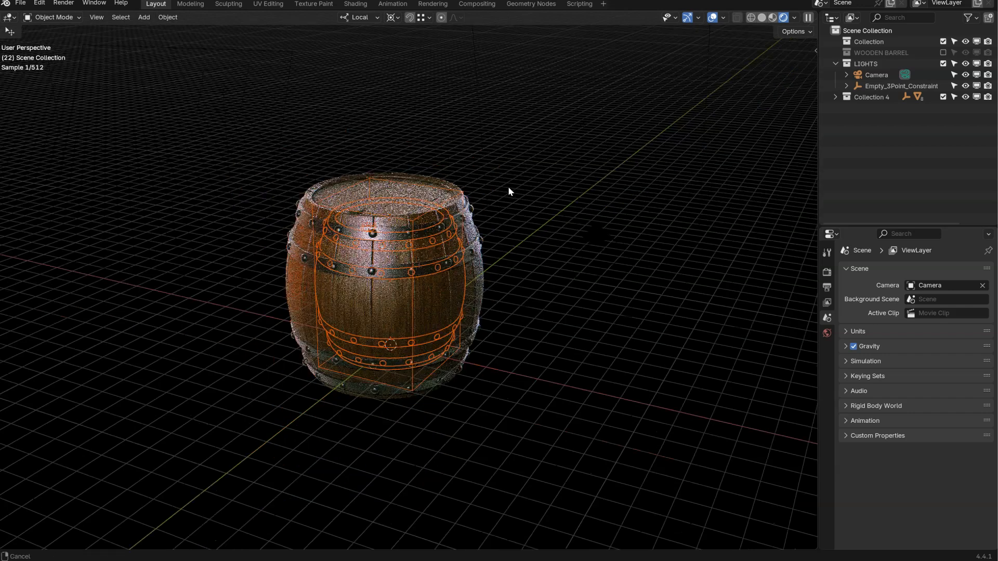
key("z")
left_click(501, 204)
scroll(499, 205, "down", 4)
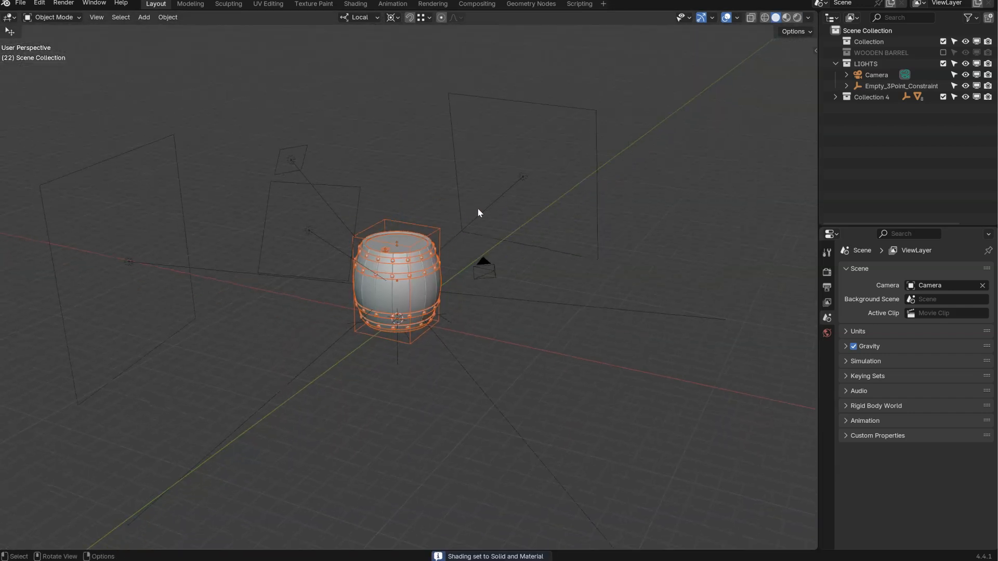
left_click(847, 85)
left_click(893, 98)
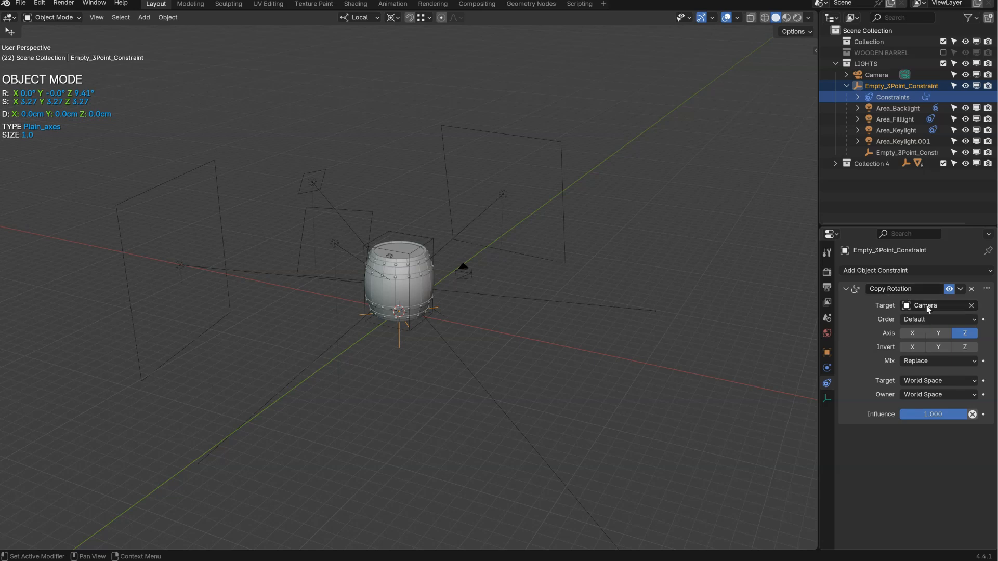
Look through the camera in Cycles rendered shading without overlays, and orbit it to frame the barrel from slightly above
key("z")
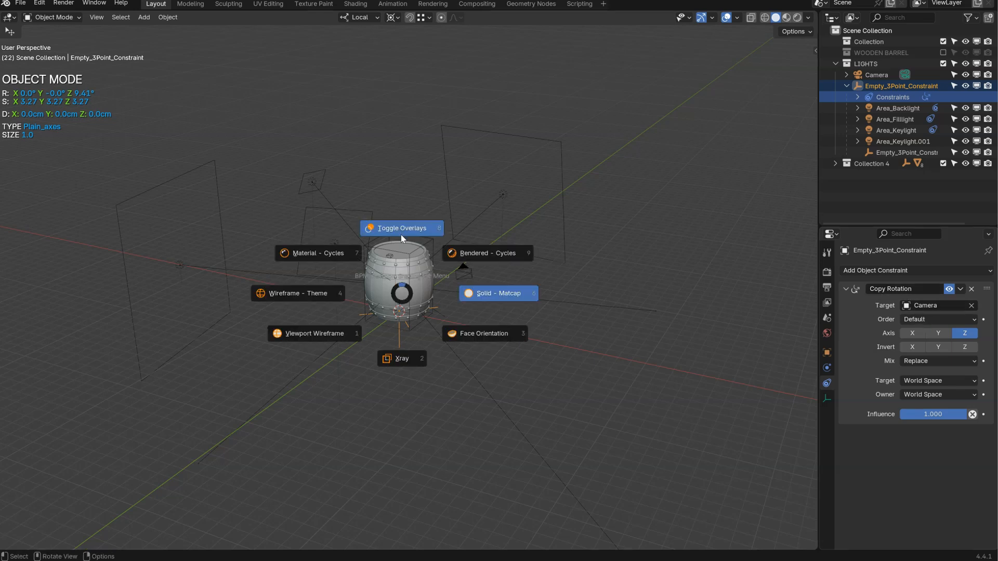
left_click(401, 235)
key("KP_0")
key("z")
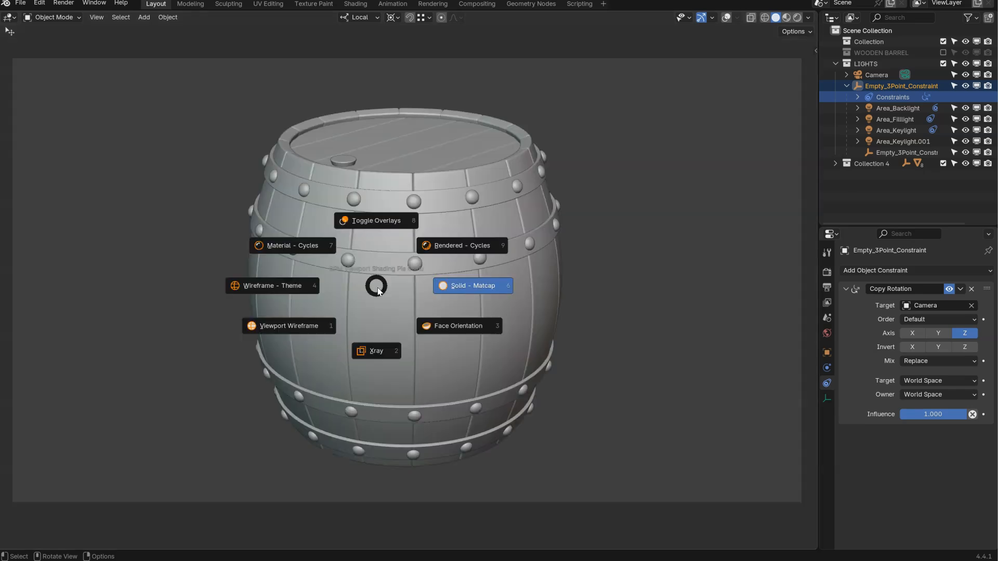
left_click(437, 251)
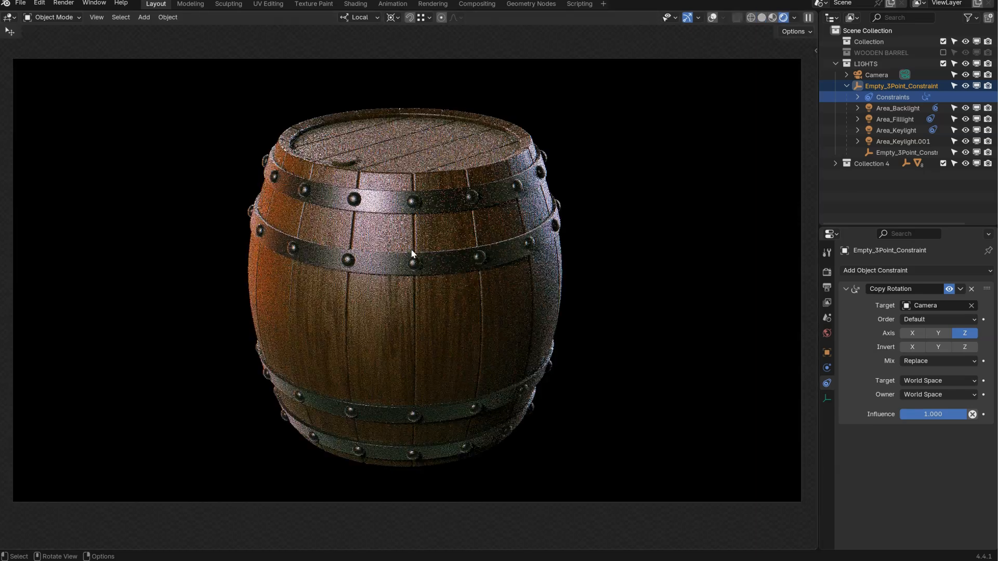
middle_click_drag(341, 313, 286, 288)
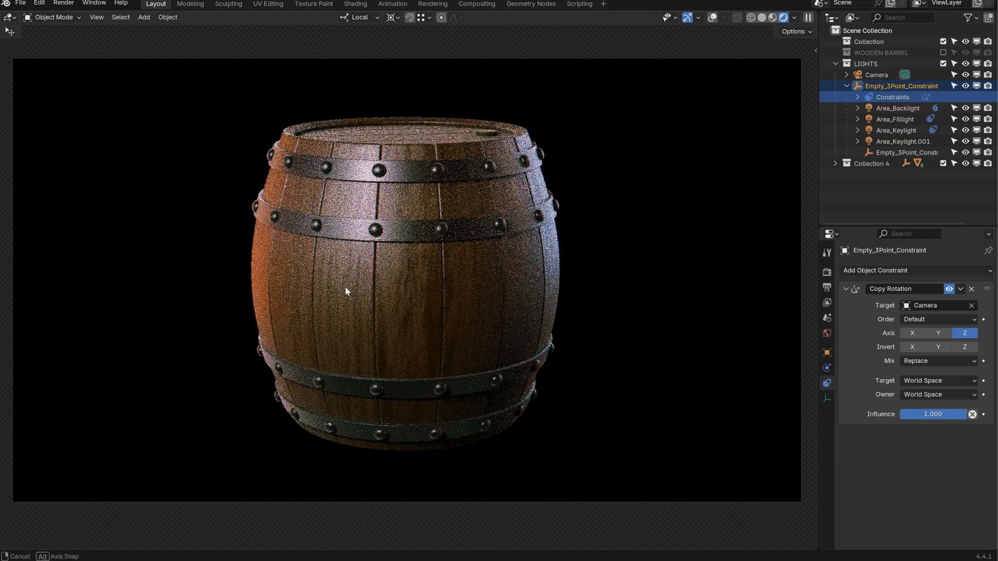
middle_click_drag(514, 282, 348, 292)
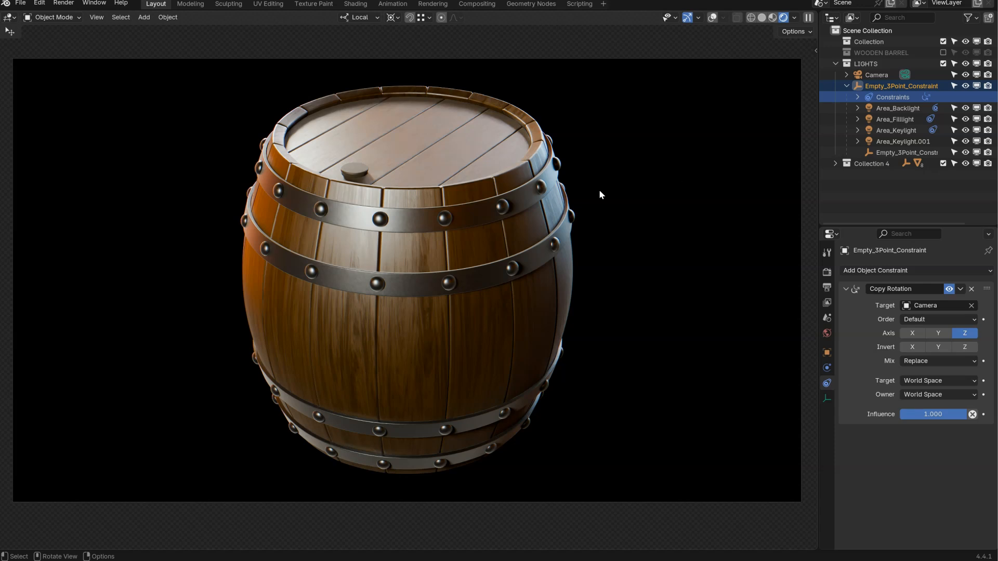
Switch the viewport to material shading and render a still image of the barrel
key("shift+z")
key("z")
left_click(372, 227)
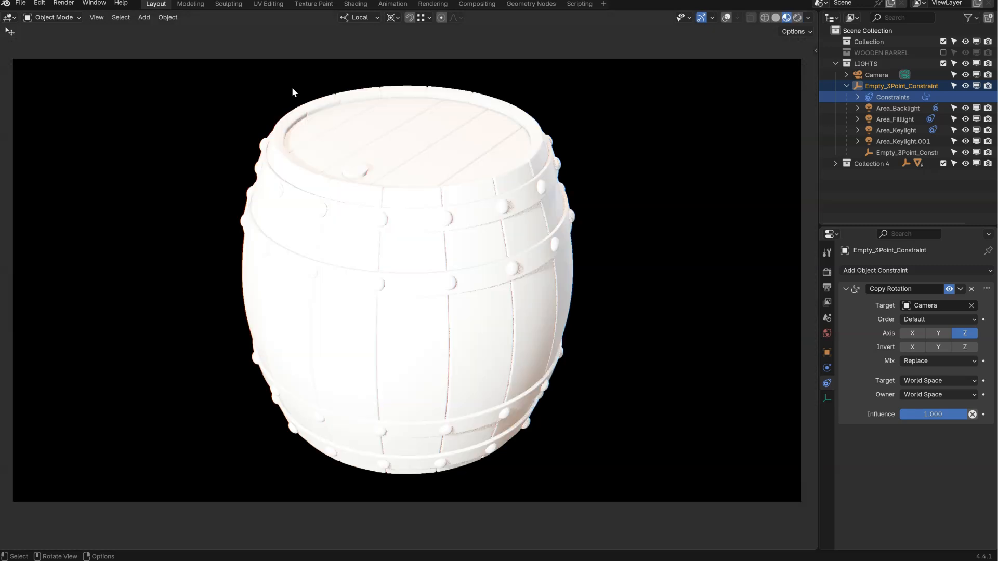
left_click(65, 3)
left_click(73, 16)
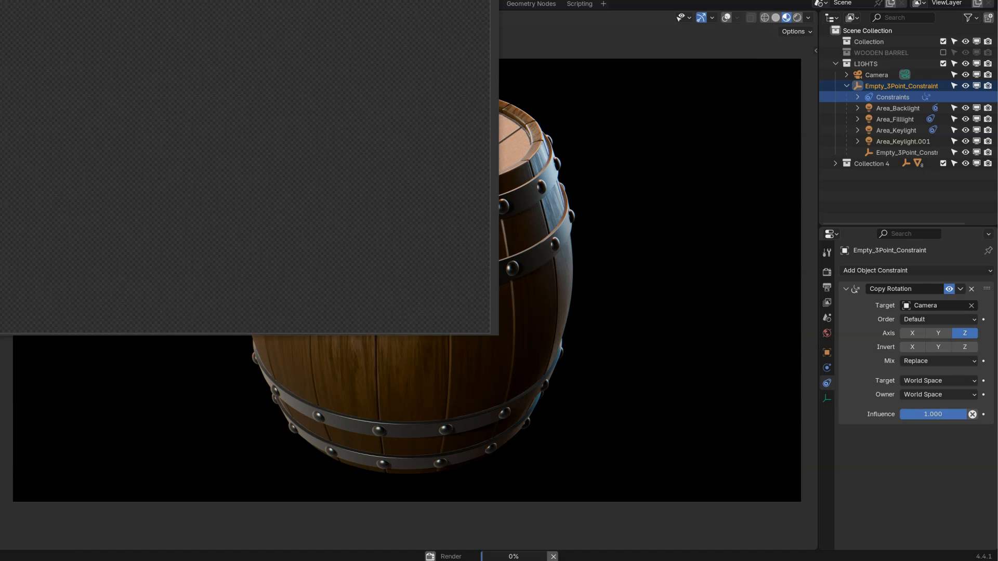
left_click_drag(60, 0, 353, 98)
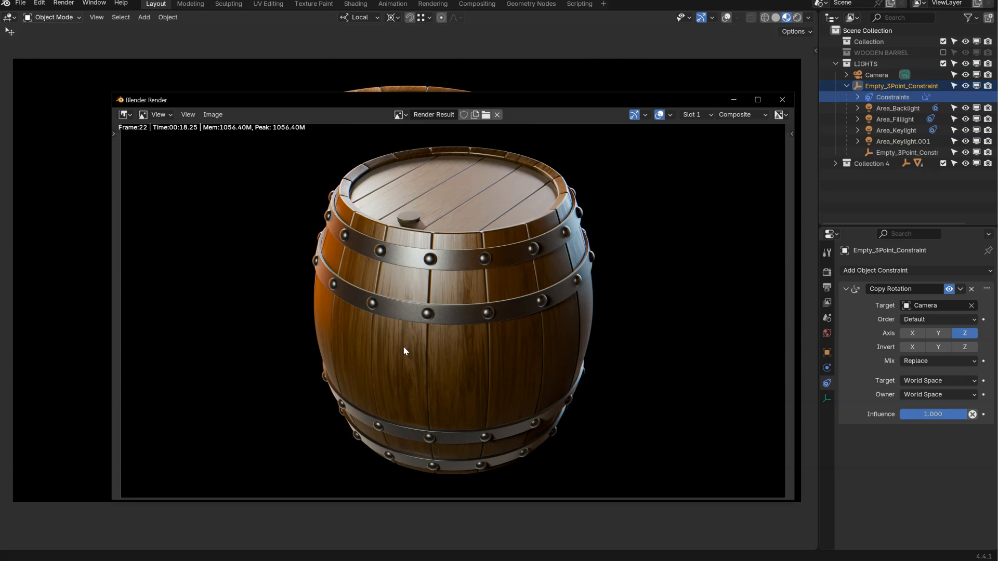
Examine the finished render up close and as a whole, and close the render window
left_click_drag(364, 101, 340, 83)
scroll(420, 266, "up", 2)
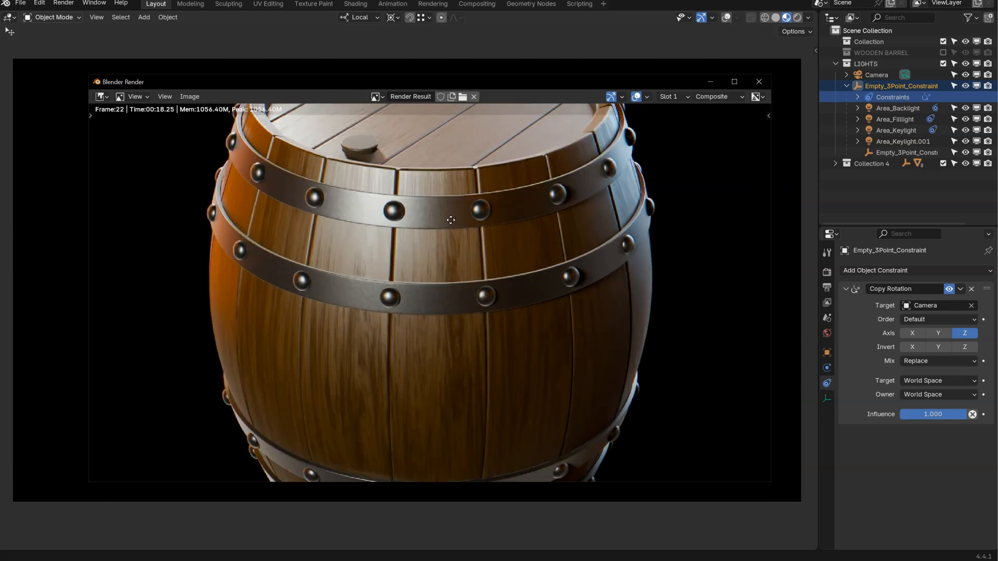
scroll(419, 265, "down", 3)
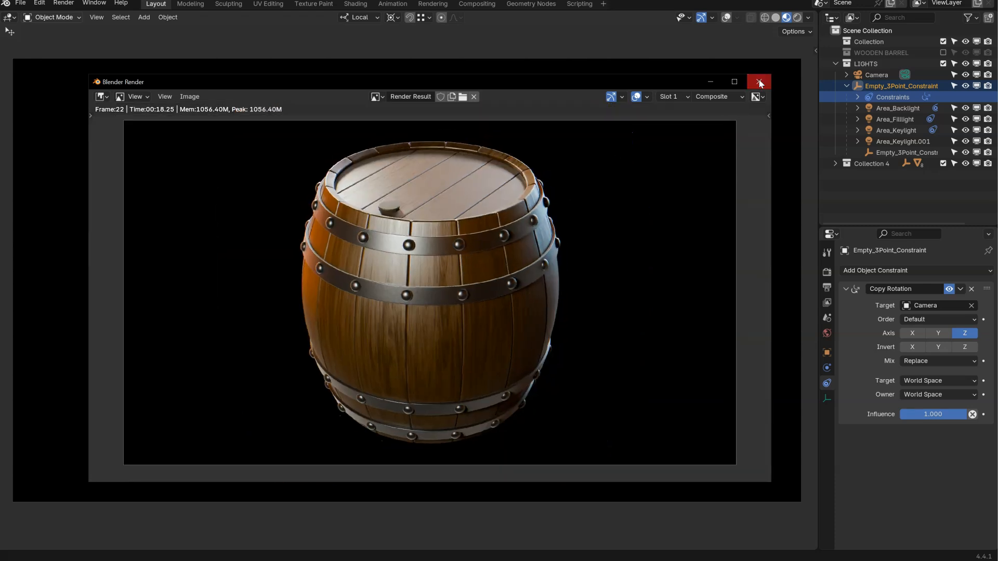
left_click(758, 81)
Preview the compositing effects by switching the lens distortion, hue saturation and brightness contrast nodes off and on again
key("z")
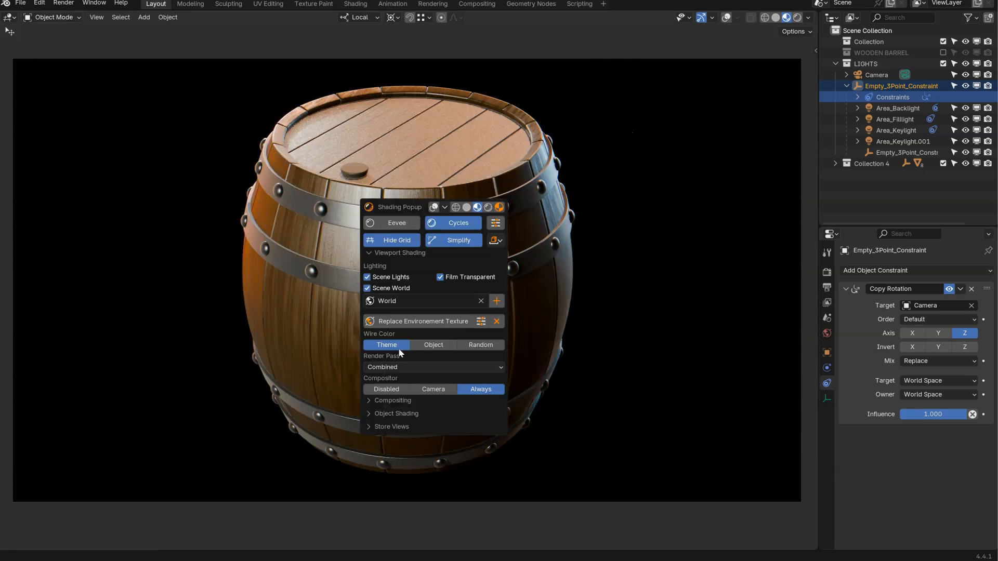
left_click(387, 255)
left_click(387, 266)
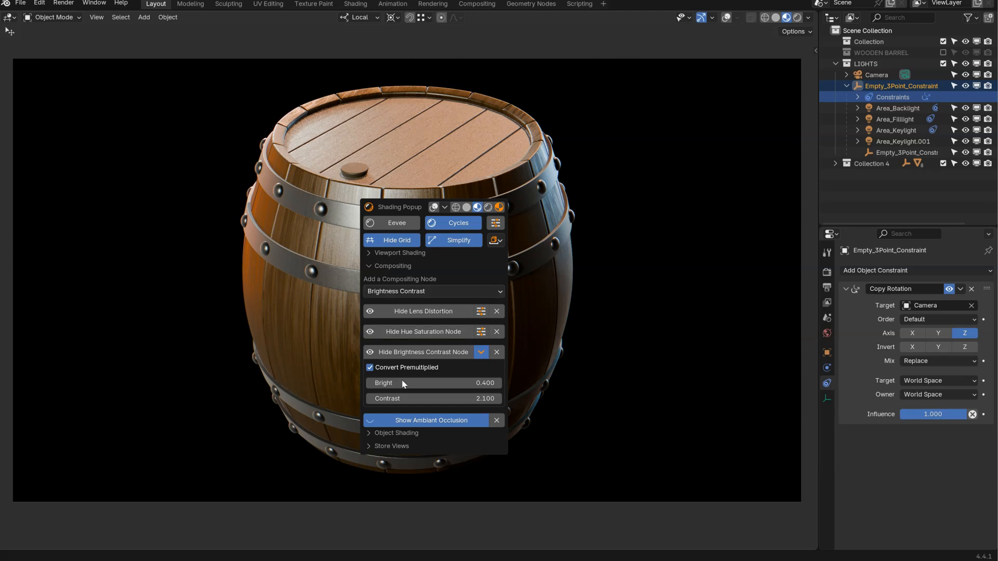
left_click(482, 354)
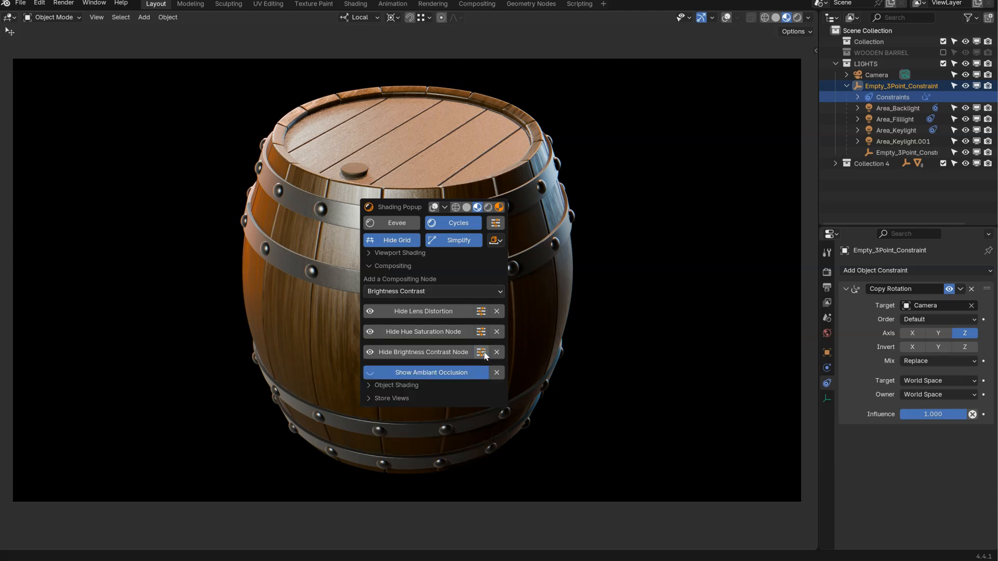
left_click(426, 313)
left_click(426, 312)
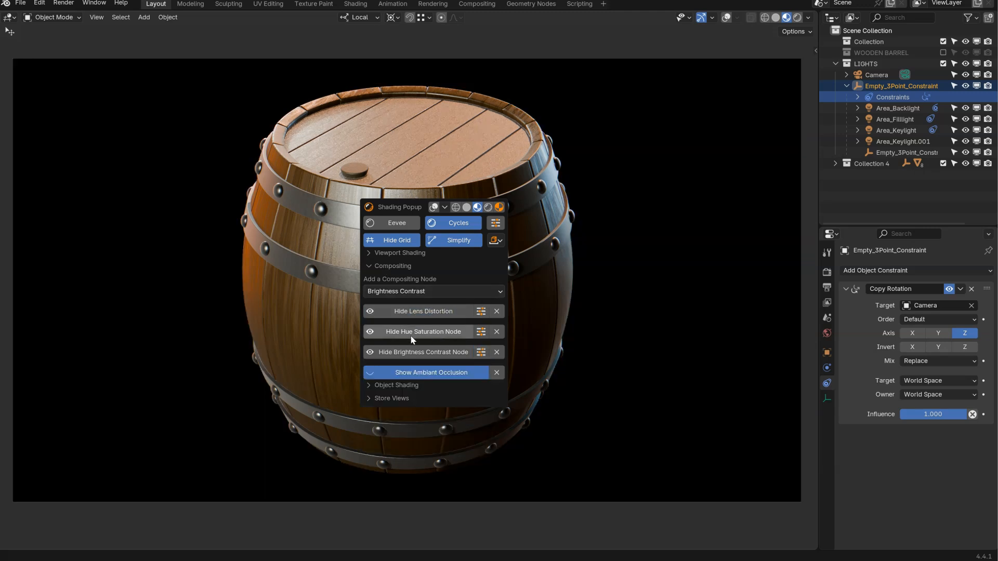
left_click(416, 335)
left_click(416, 333)
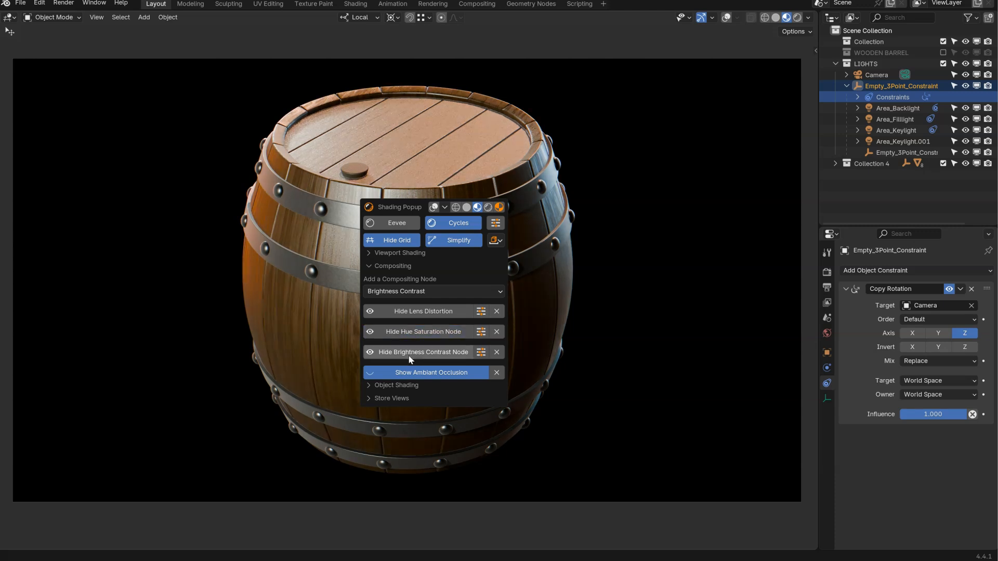
left_click(413, 354)
left_click(416, 354)
Set the render engine to Eevee and enable the ambient occlusion compositing effect, checking the barrel through the camera
left_click(396, 226)
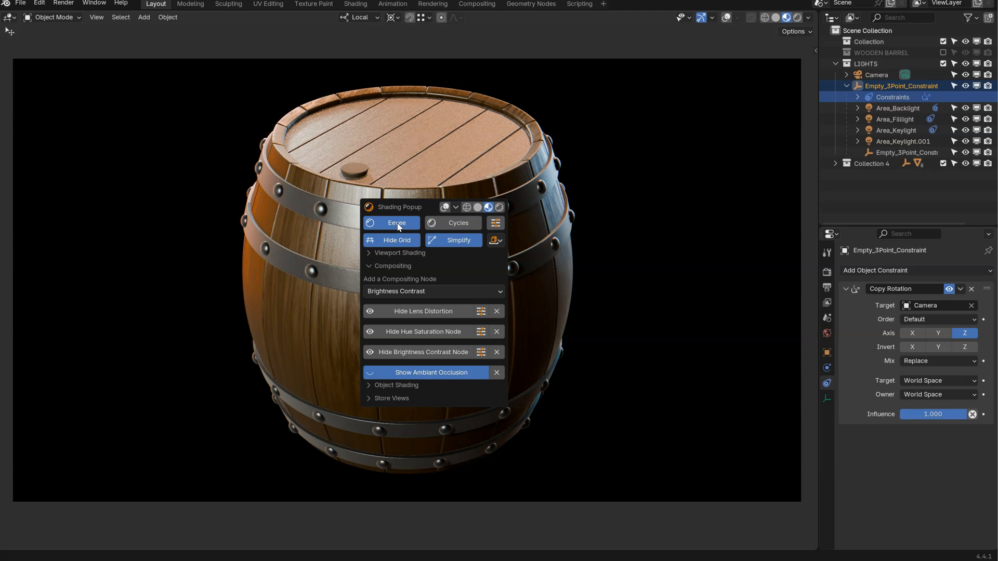
left_click(411, 372)
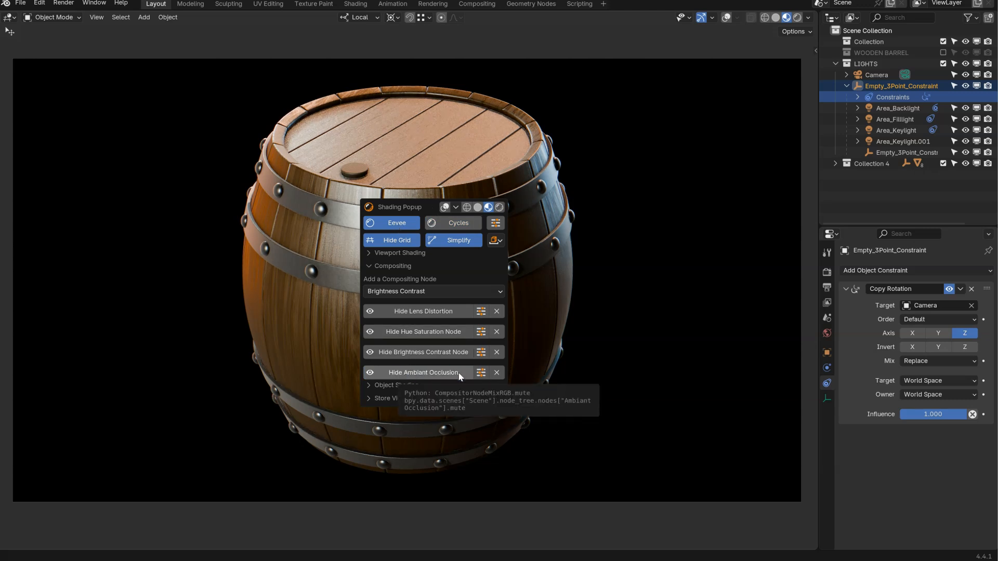
left_click(479, 372)
mouse_move(428, 404)
left_mouse_down()
mouse_move(413, 405)
mouse_move(428, 406)
left_mouse_up()
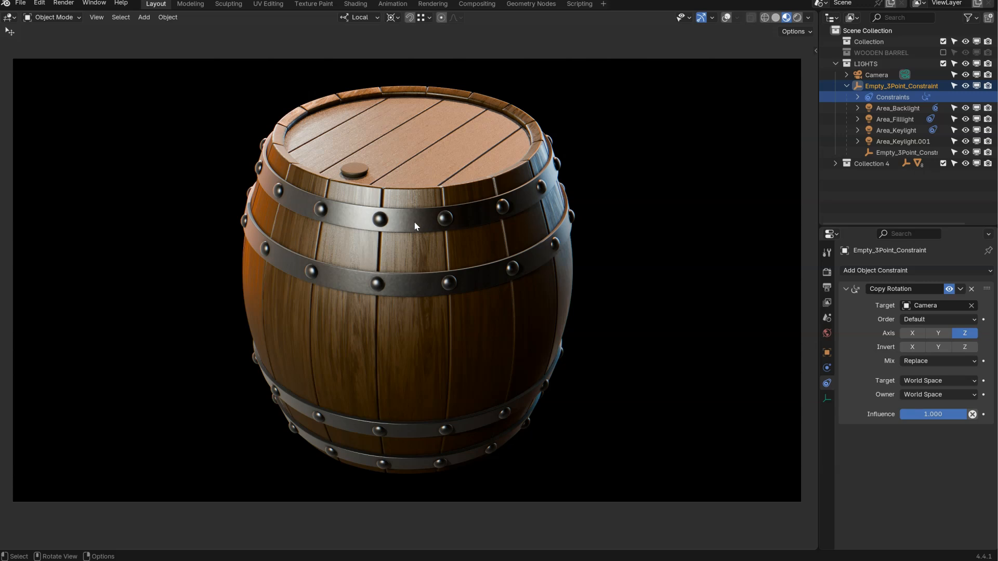
middle_click_drag(422, 263, 428, 258)
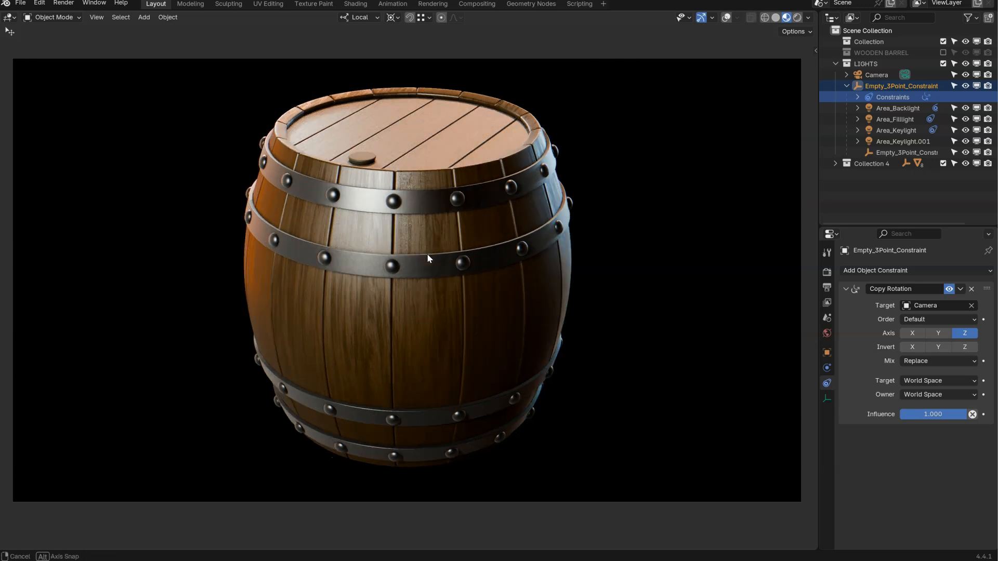